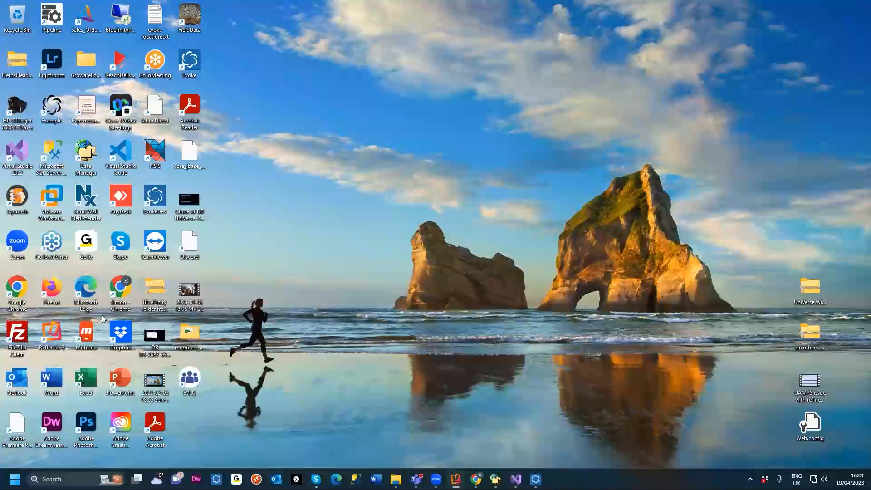
Step: Switch to the Evoke App/Version Maintenance window and open the app options menu without choosing an entry
{"action": "mouse_move", "coordinate": [316, 479]}
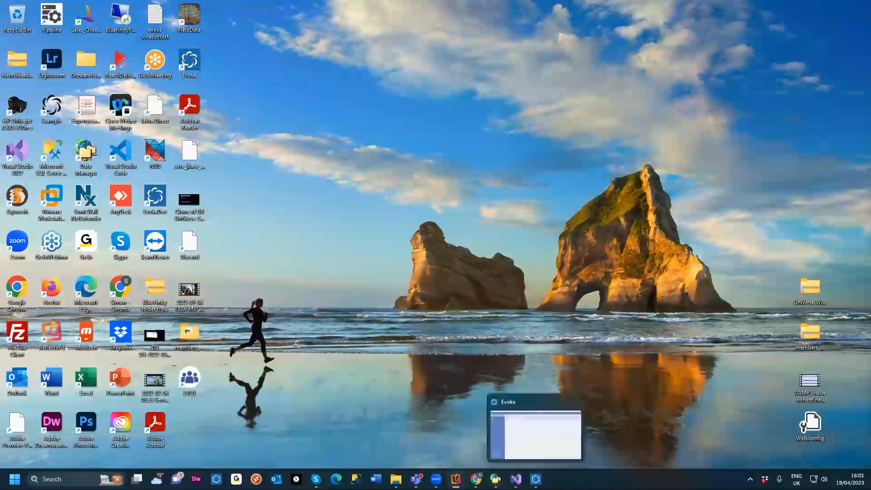
{"action": "left_click", "coordinate": [532, 449]}
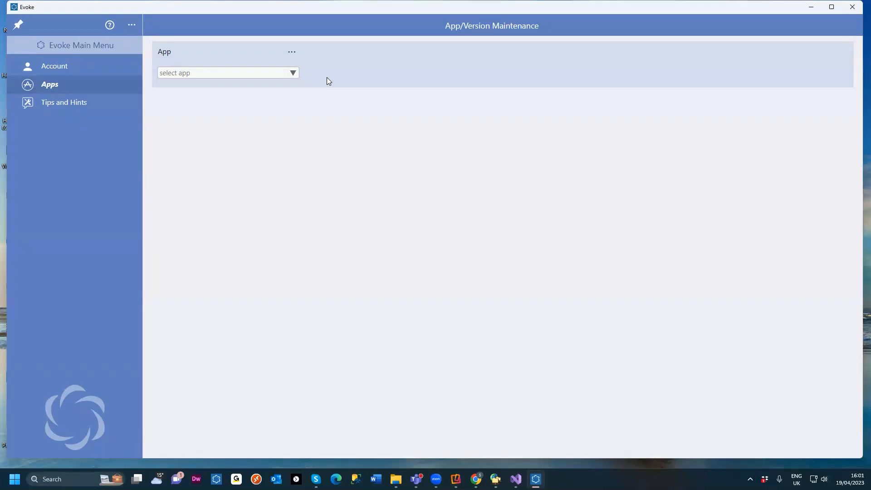
{"action": "left_click", "coordinate": [292, 54]}
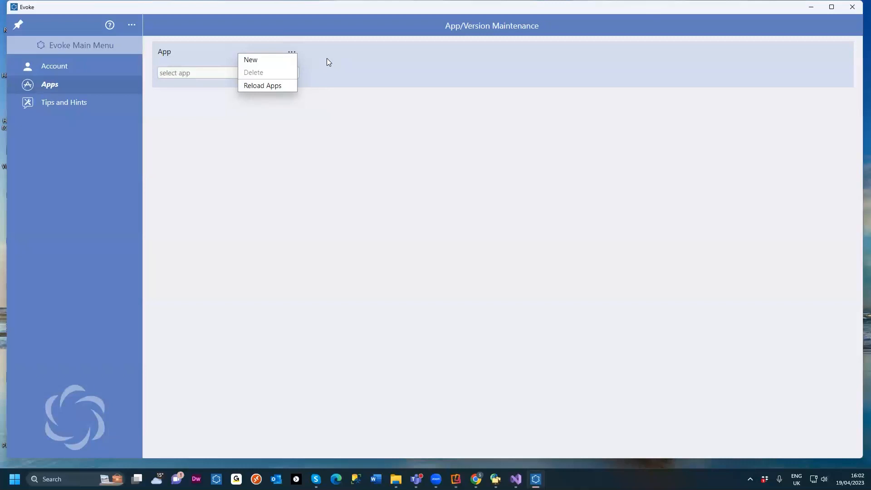
{"action": "left_click", "coordinate": [336, 78]}
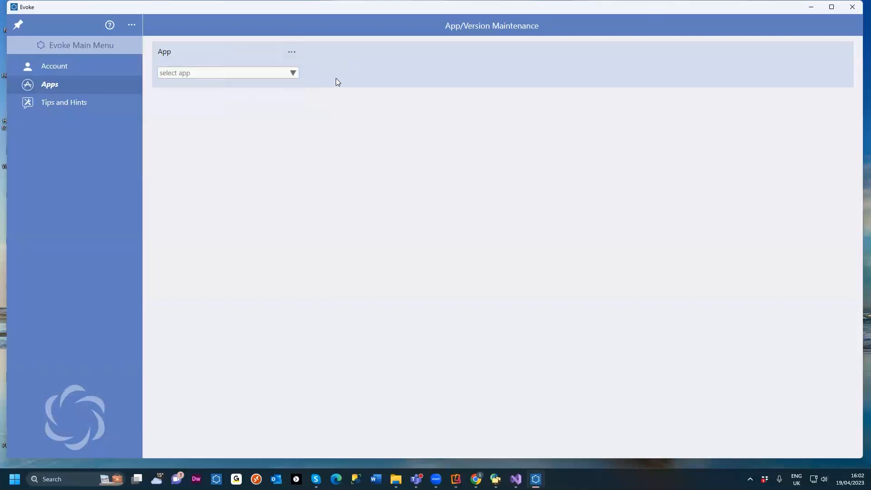
Step: Load the Sales_Order_Processing app and select its SOPwarehouse version
{"action": "left_click", "coordinate": [290, 73]}
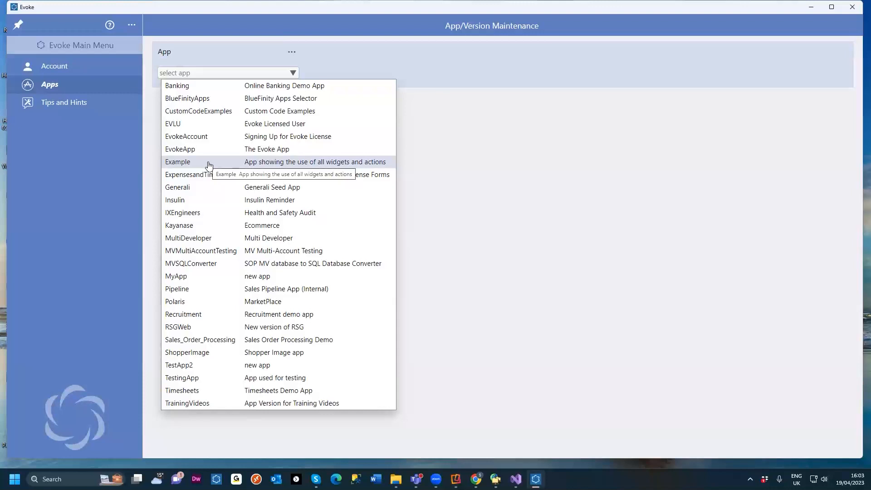
{"action": "left_click", "coordinate": [213, 341]}
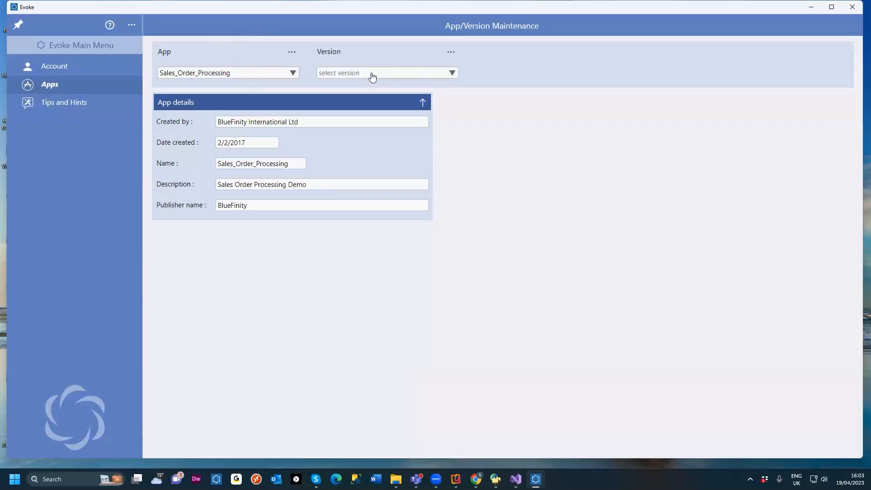
{"action": "left_click", "coordinate": [451, 73]}
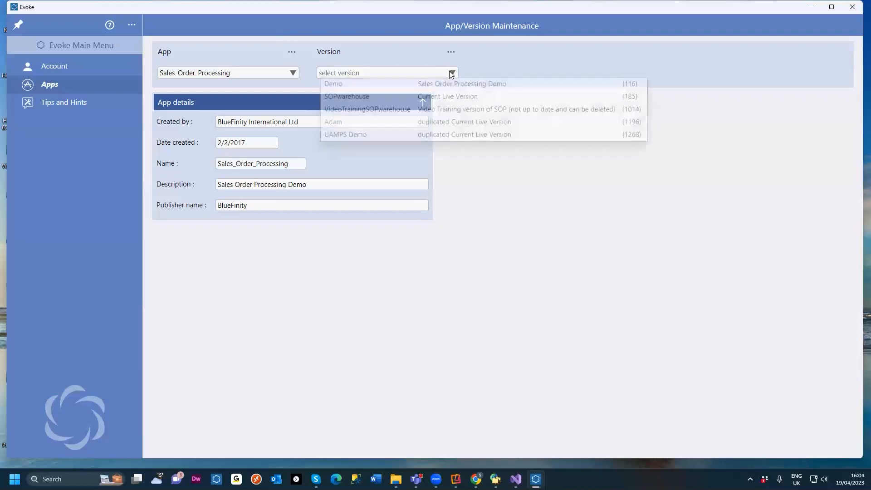
{"action": "left_click", "coordinate": [433, 99]}
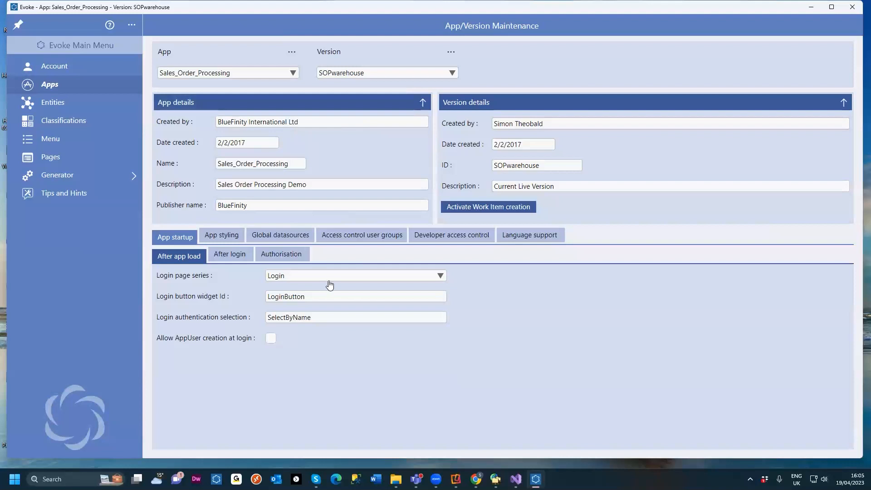
Step: Switch to the running Sales_Order_Processing app in Chrome and log in with the saved demo credentials
{"action": "left_click", "coordinate": [476, 479]}
{"action": "left_click", "coordinate": [509, 431]}
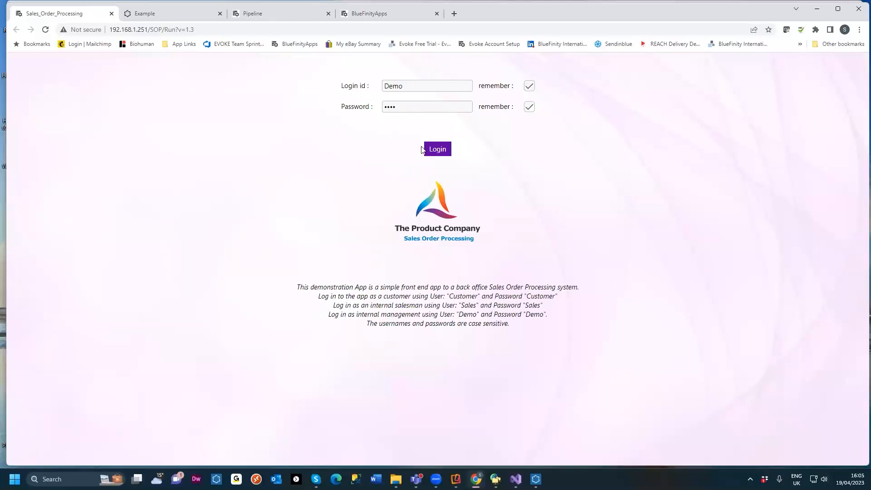
{"action": "left_click", "coordinate": [437, 150]}
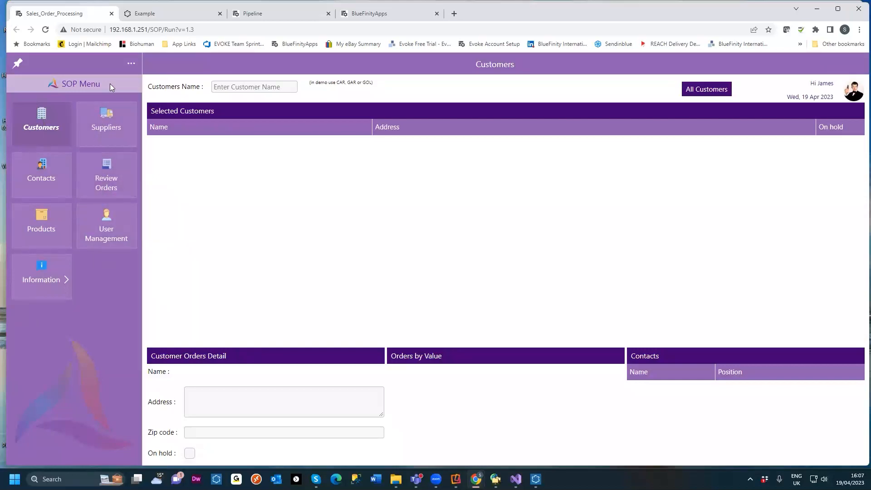
Step: Switch the SOP side menu to the normal menu style
{"action": "left_click", "coordinate": [131, 63]}
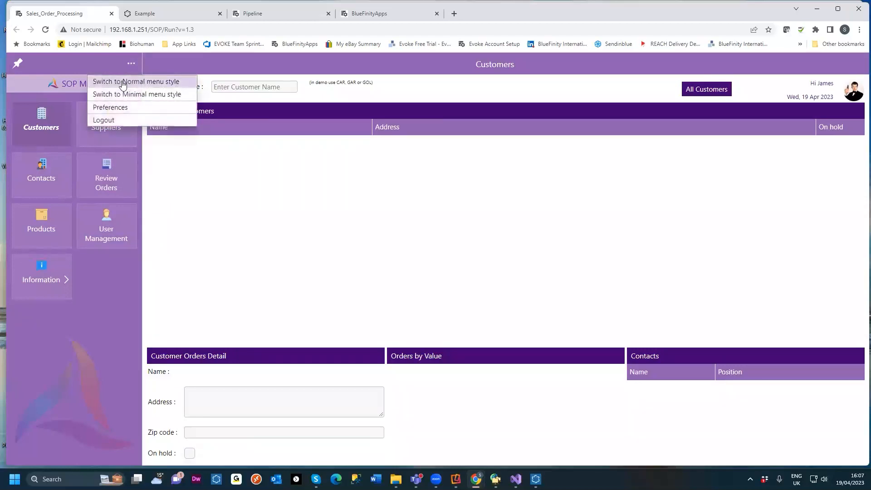
{"action": "left_click", "coordinate": [121, 80]}
Step: Try the minimal menu style, then return the side menu to the normal menu style
{"action": "left_click", "coordinate": [130, 65]}
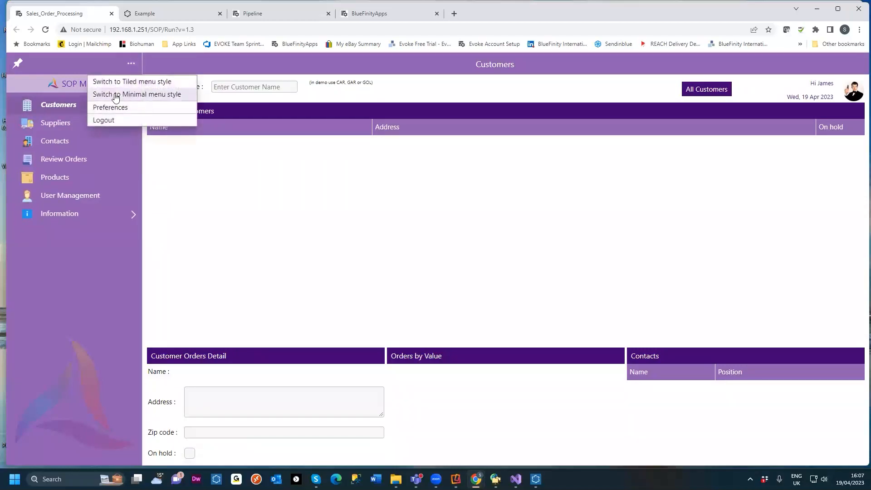
{"action": "left_click", "coordinate": [119, 93]}
{"action": "left_click", "coordinate": [22, 64]}
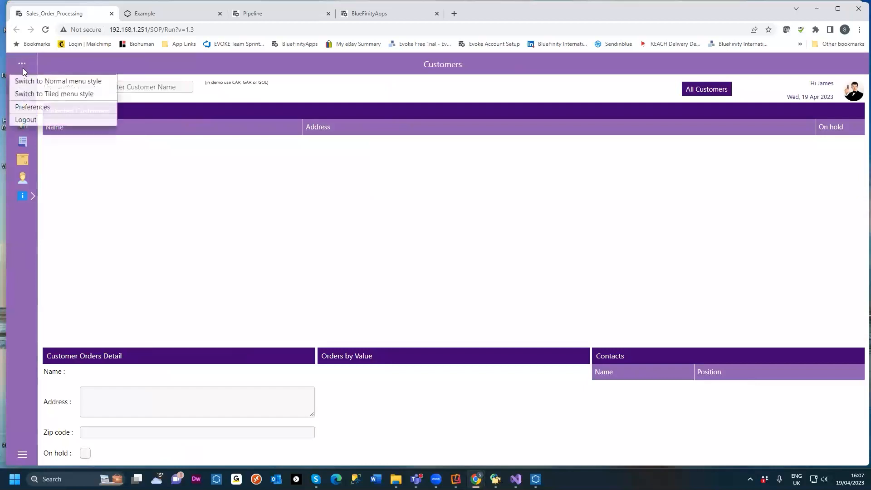
{"action": "left_click", "coordinate": [32, 79]}
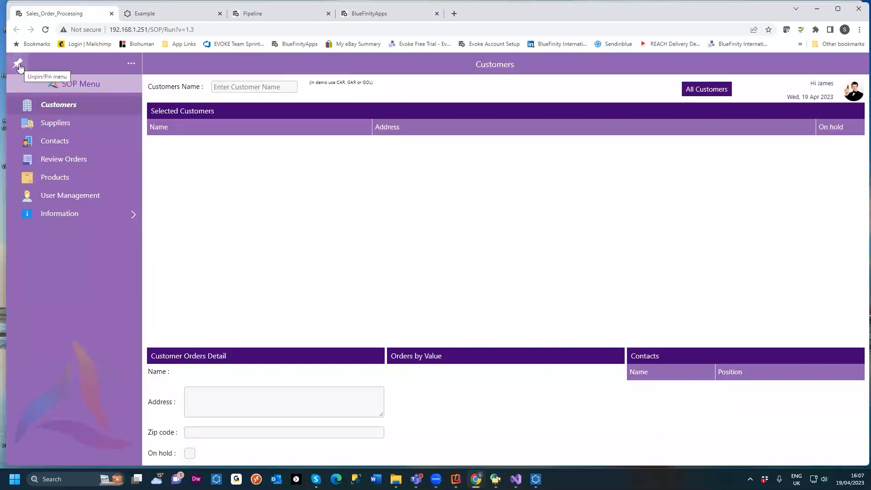
Step: Unpin the side menu, reveal it again, and pin it back in place
{"action": "left_click", "coordinate": [18, 64]}
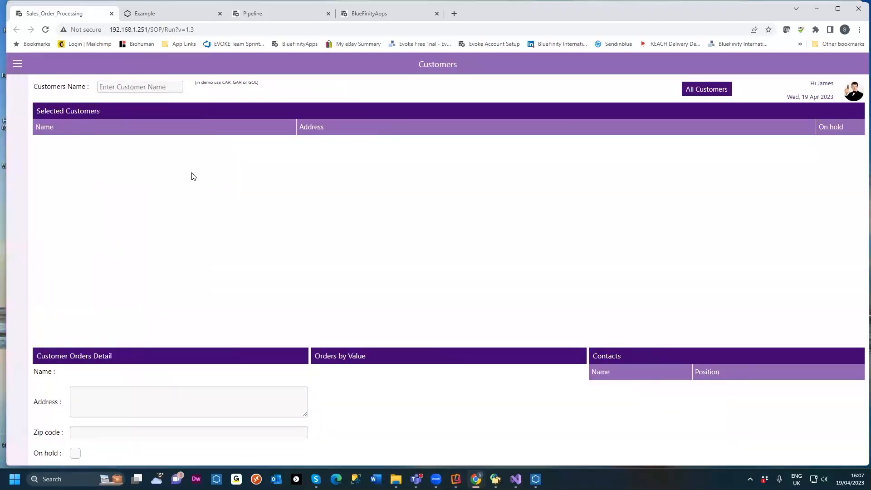
{"action": "left_click", "coordinate": [23, 66]}
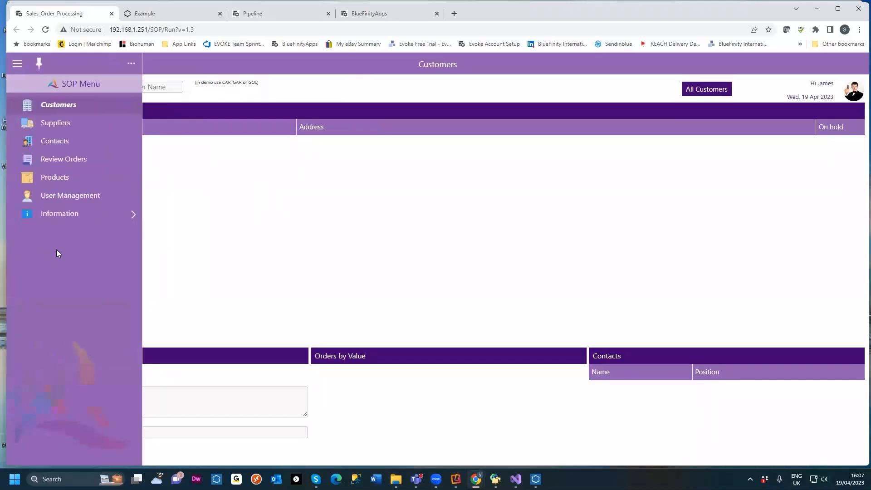
{"action": "left_click", "coordinate": [40, 64]}
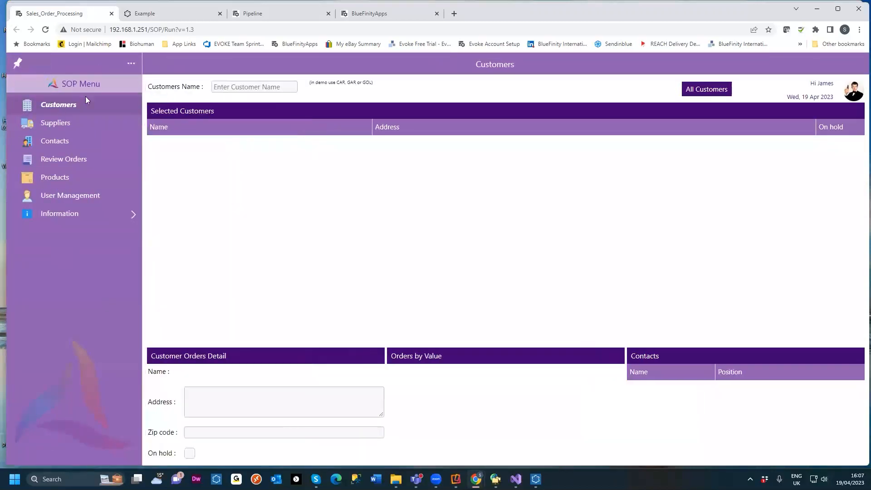
Step: Switch the SOP side menu to the tiled menu style
{"action": "left_click", "coordinate": [131, 63]}
{"action": "left_click", "coordinate": [130, 84]}
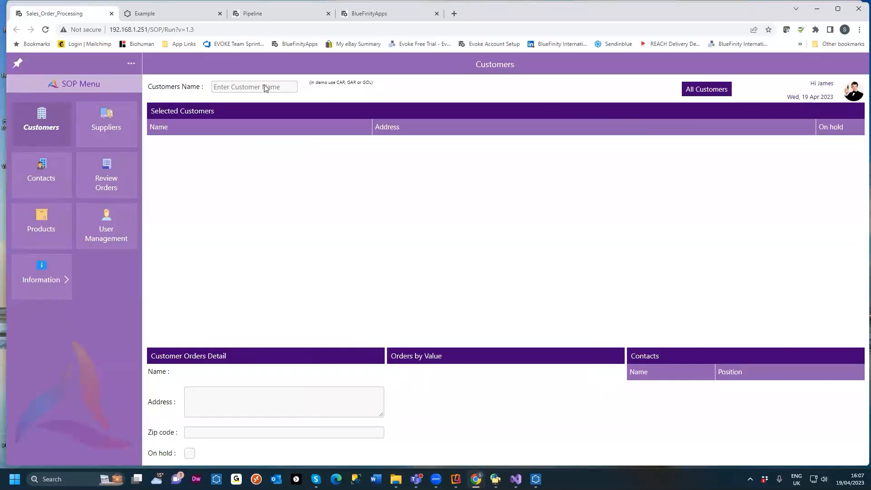
Step: Search the customers by name for car and scroll through the selected customers list
{"action": "left_click", "coordinate": [250, 87]}
{"action": "type", "text": "car"}
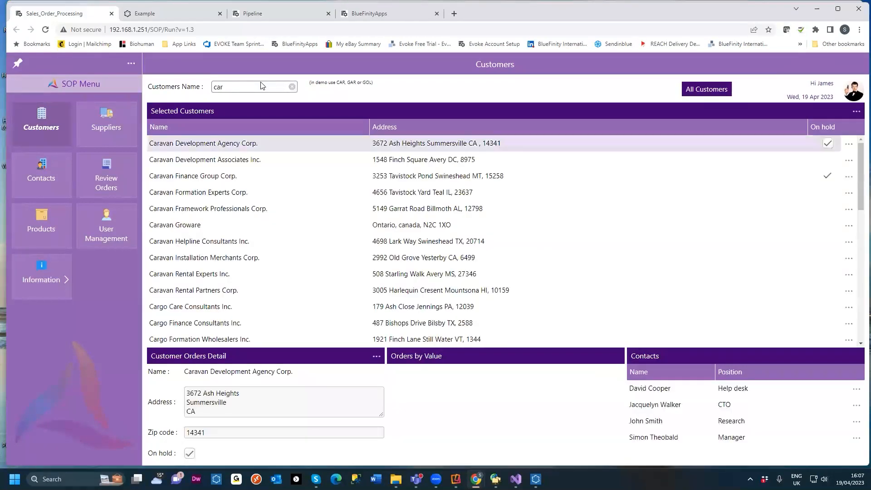
{"action": "scroll", "coordinate": [286, 236], "scroll_direction": "down", "scroll_amount": 3}
{"action": "scroll", "coordinate": [286, 240], "scroll_direction": "down", "scroll_amount": 3}
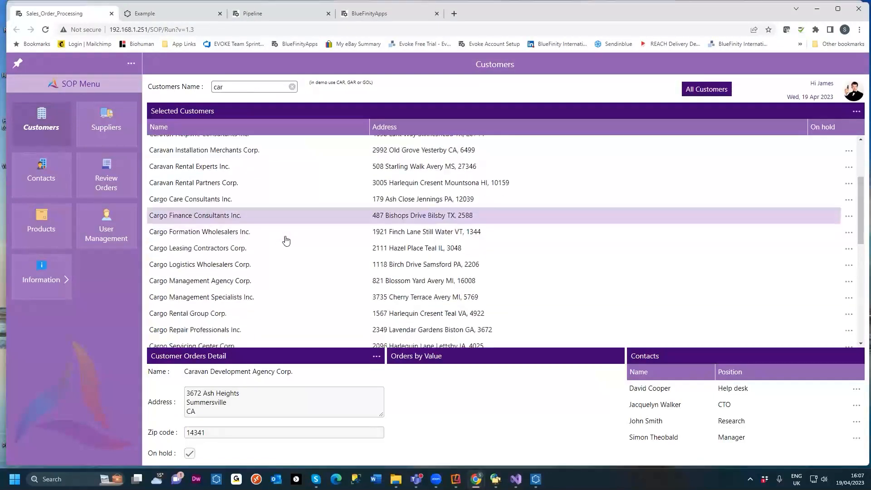
{"action": "scroll", "coordinate": [321, 217], "scroll_direction": "down", "scroll_amount": 2}
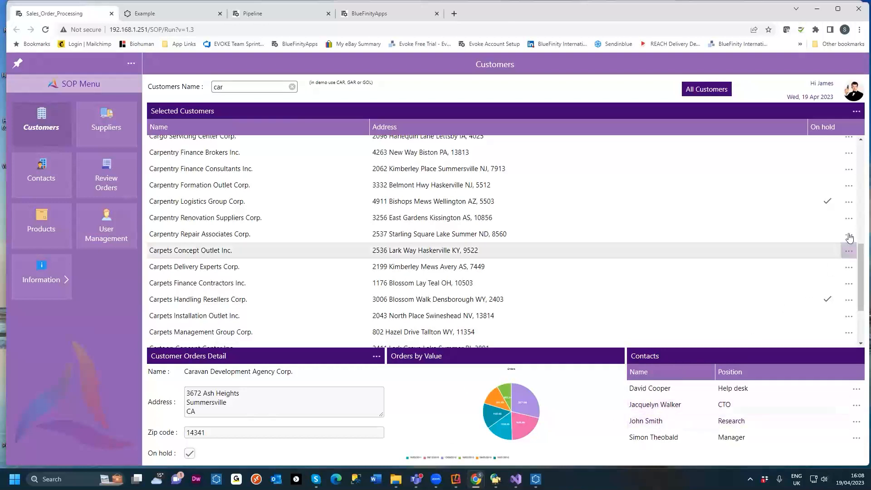
Step: Open the actions menu for the Carpentry Logistics Group Corp. customer row
{"action": "left_click", "coordinate": [848, 202]}
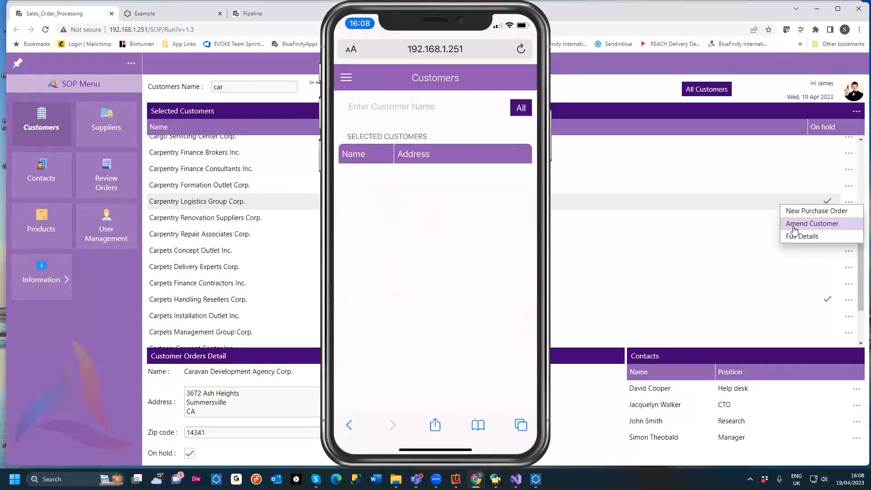
{"action": "left_click", "coordinate": [793, 226]}
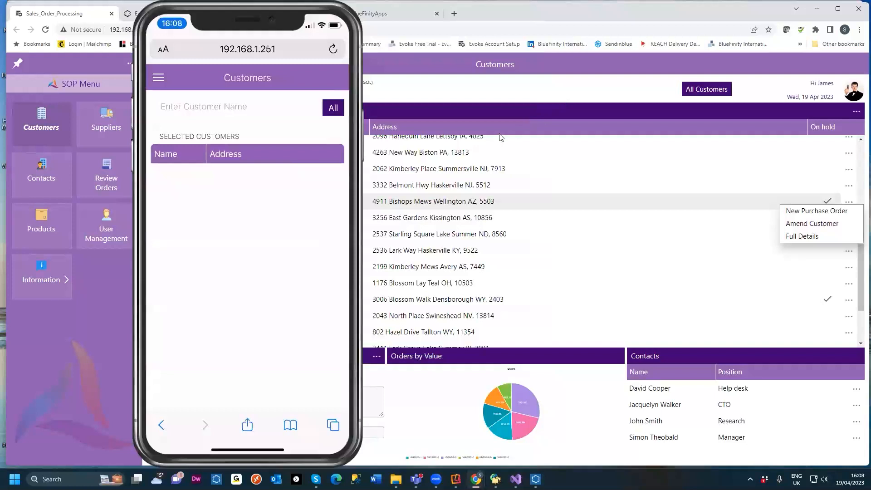
Step: Bring the iPhone and iPad Reflector mirroring windows into view over the browser
{"action": "mouse_move", "coordinate": [456, 479]}
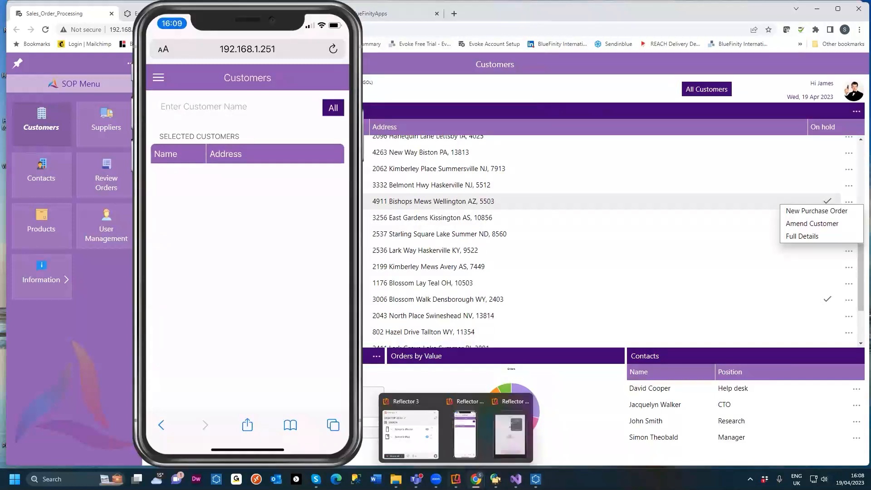
{"action": "left_click", "coordinate": [500, 443]}
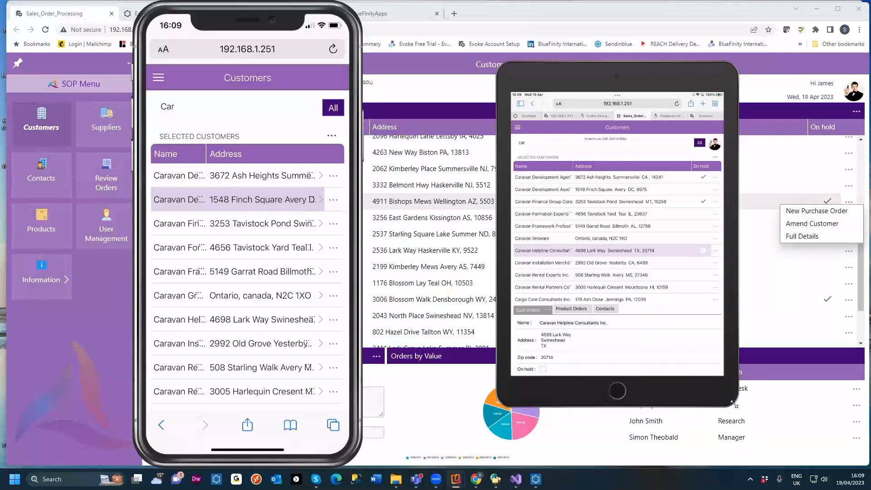
{"action": "left_click", "coordinate": [774, 435]}
{"action": "left_click", "coordinate": [778, 436]}
{"action": "mouse_move", "coordinate": [535, 479]}
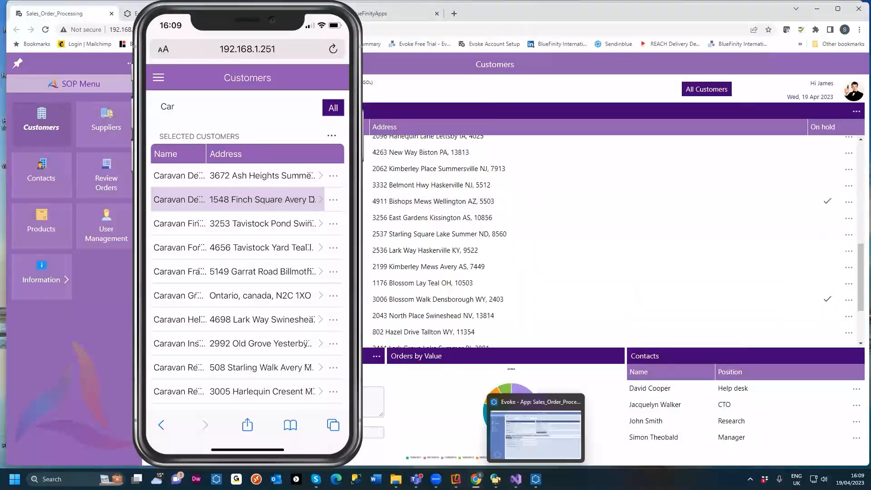
{"action": "mouse_move", "coordinate": [456, 479]}
{"action": "left_click", "coordinate": [516, 422]}
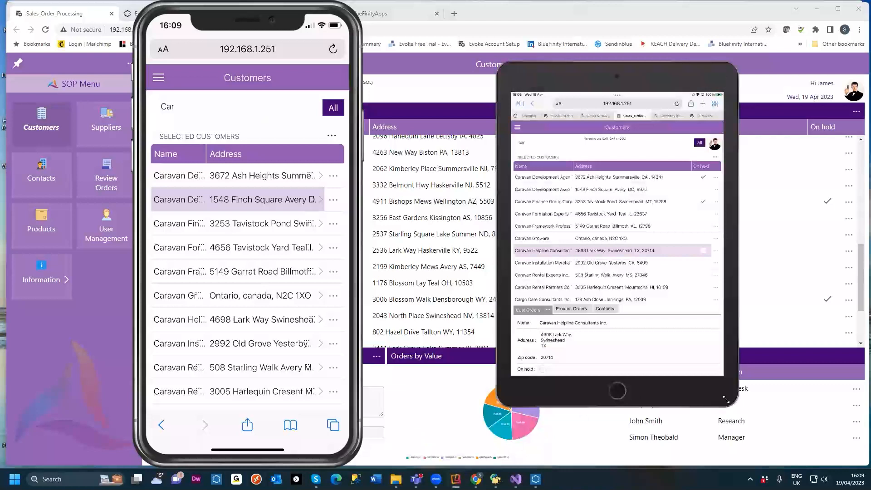
Step: Resize and reposition the iPad mirroring window beside the iPhone mirror
{"action": "left_click_drag", "start_coordinate": [725, 399], "coordinate": [782, 429]}
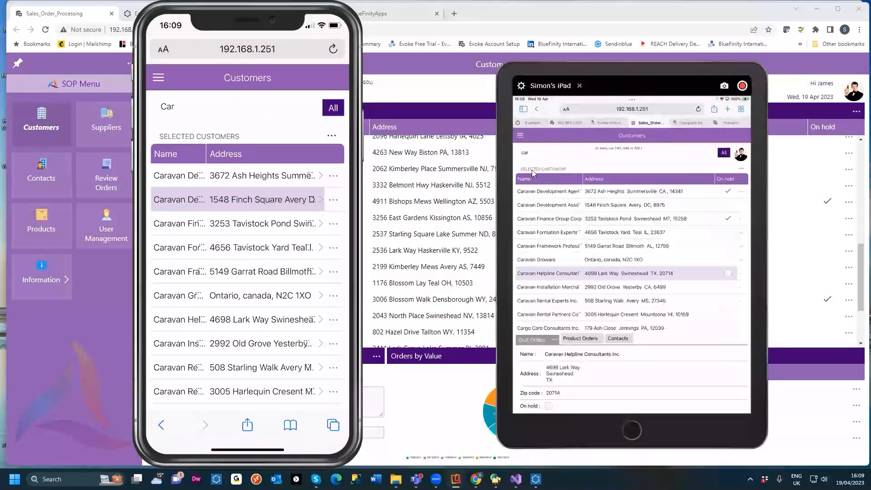
{"action": "left_click_drag", "start_coordinate": [501, 69], "coordinate": [440, 35]}
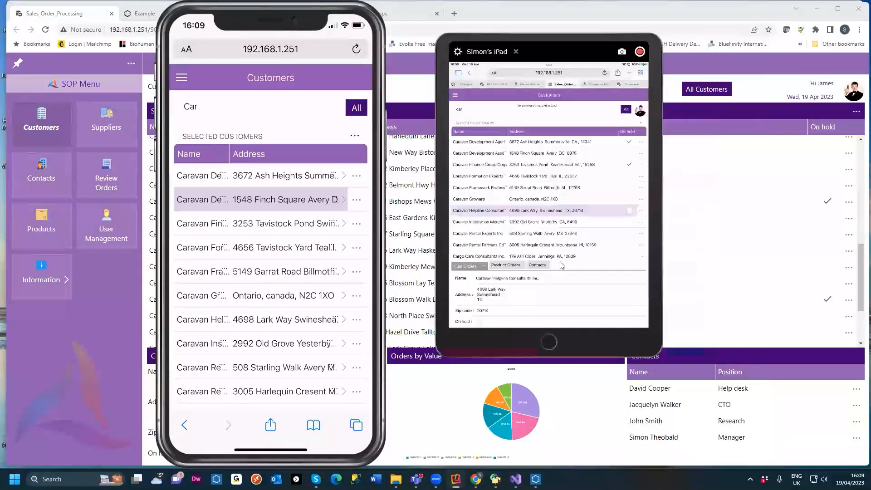
{"action": "left_click", "coordinate": [662, 354]}
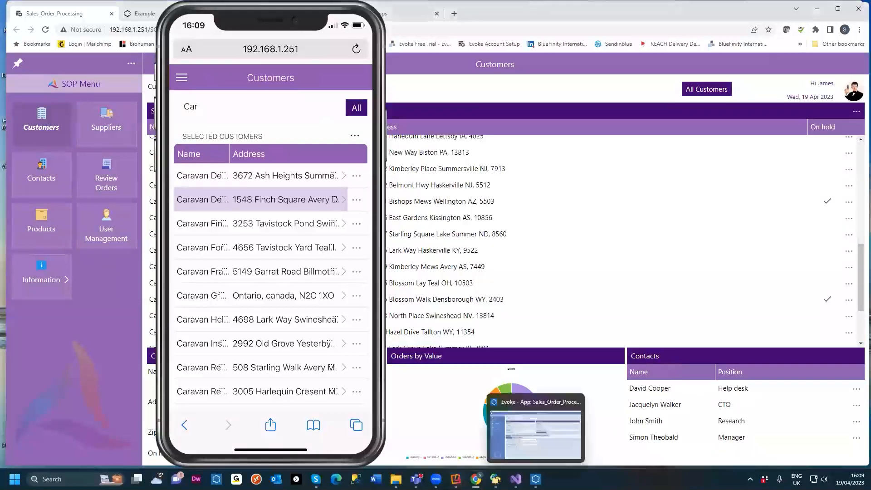
{"action": "mouse_move", "coordinate": [456, 479]}
{"action": "left_click", "coordinate": [513, 445]}
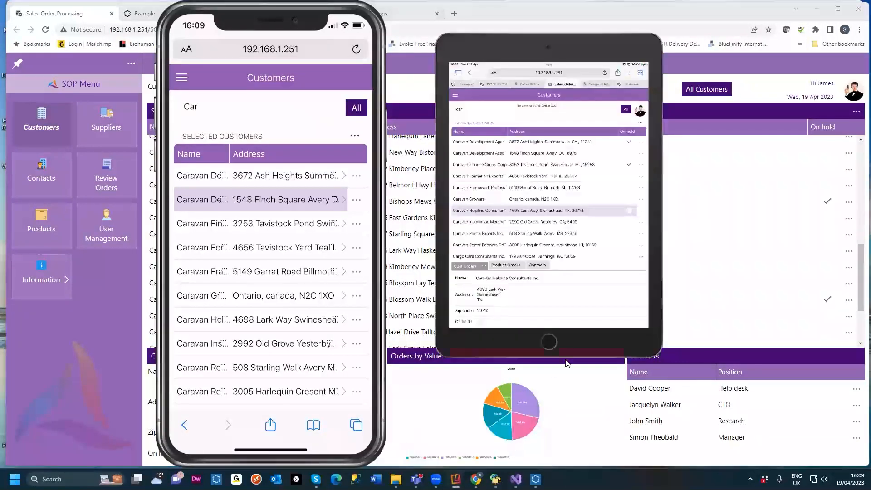
{"action": "left_click_drag", "start_coordinate": [657, 353], "coordinate": [731, 455]}
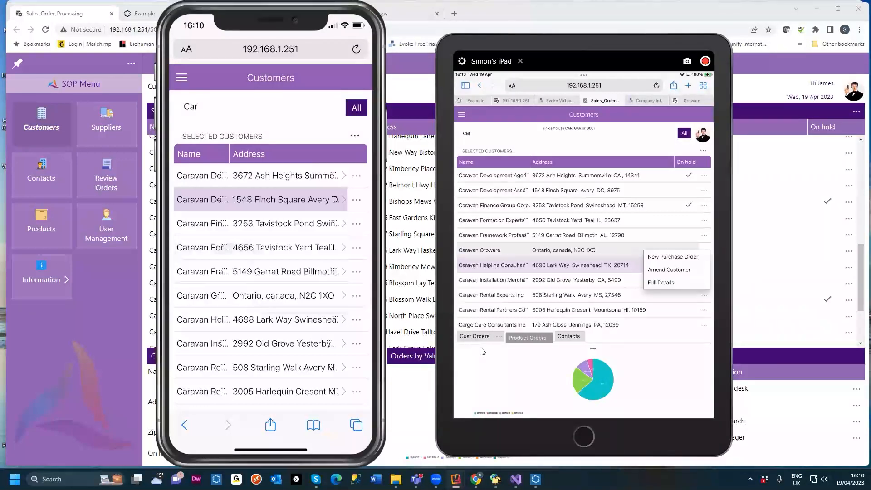
Step: Open the Caravan Finance row's actions on the iPhone and show the Cust Orders tab on the iPad
{"action": "left_click", "coordinate": [345, 225]}
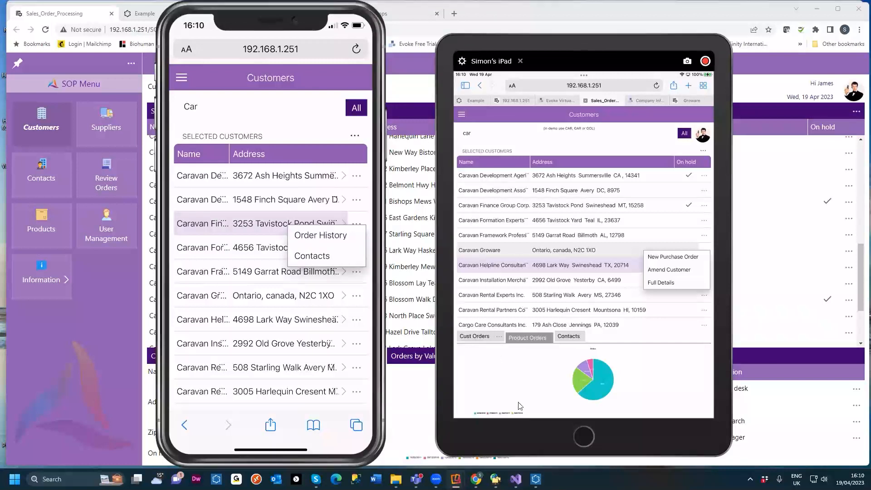
{"action": "left_click", "coordinate": [472, 336]}
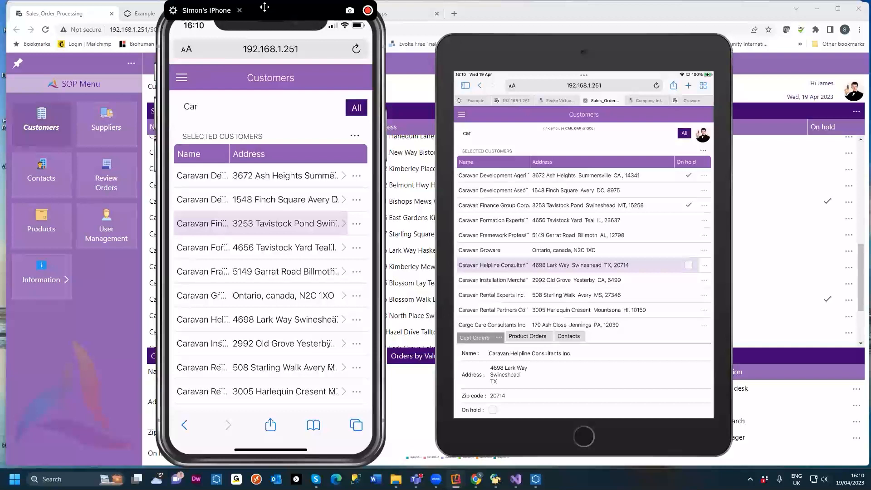
{"action": "left_click_drag", "start_coordinate": [264, 8], "coordinate": [349, 19]}
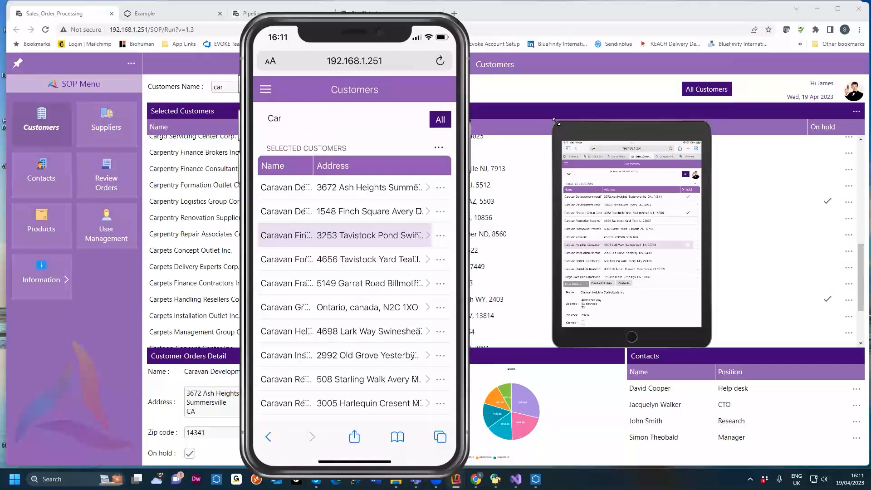
Step: Move the iPad mirroring window up beside the iPhone mirror and enlarge it
{"action": "left_click_drag", "start_coordinate": [556, 122], "coordinate": [472, 37]}
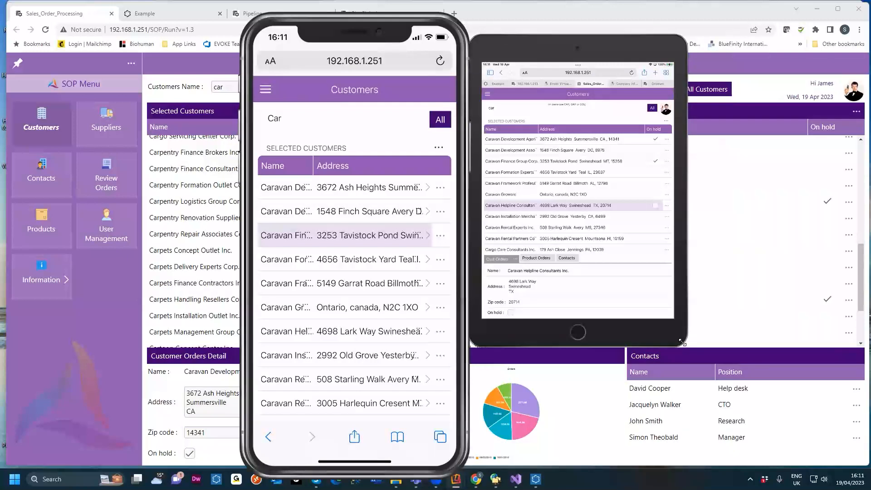
{"action": "left_click_drag", "start_coordinate": [682, 342], "coordinate": [774, 464]}
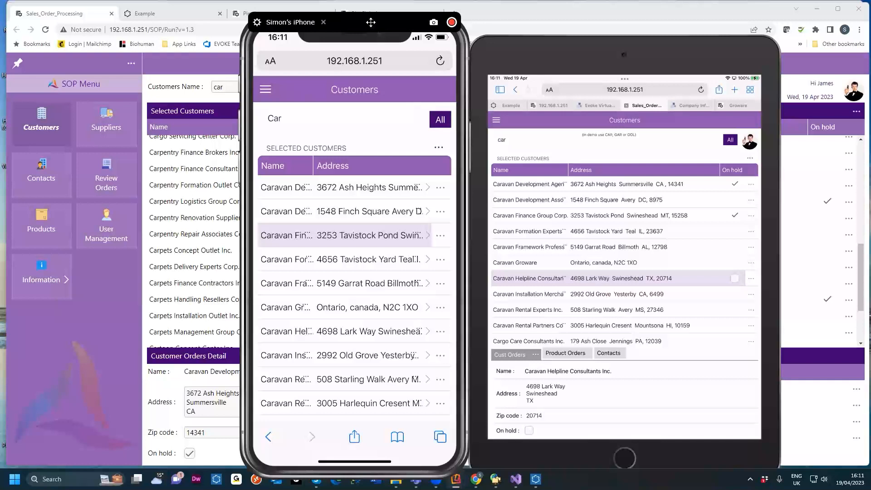
Step: Close the iPhone and iPad mirroring windows and switch to the Evoke designer's App/Version Maintenance
{"action": "left_click", "coordinate": [324, 22]}
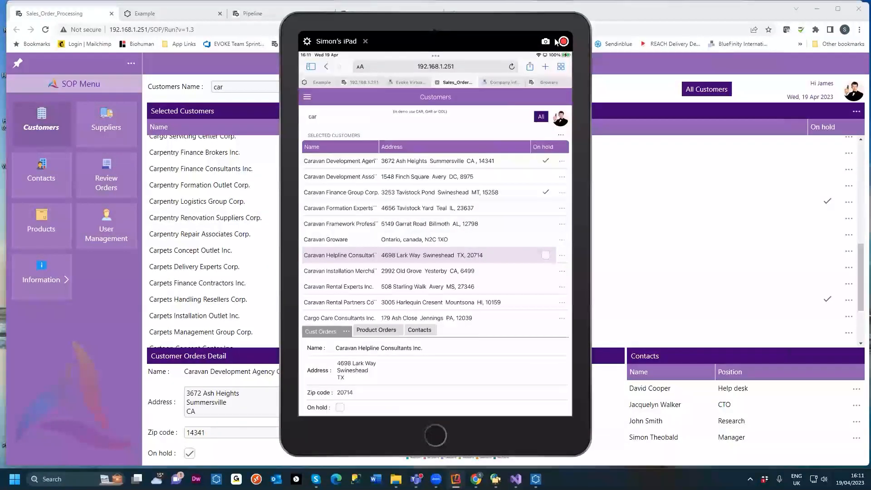
{"action": "left_click", "coordinate": [365, 41]}
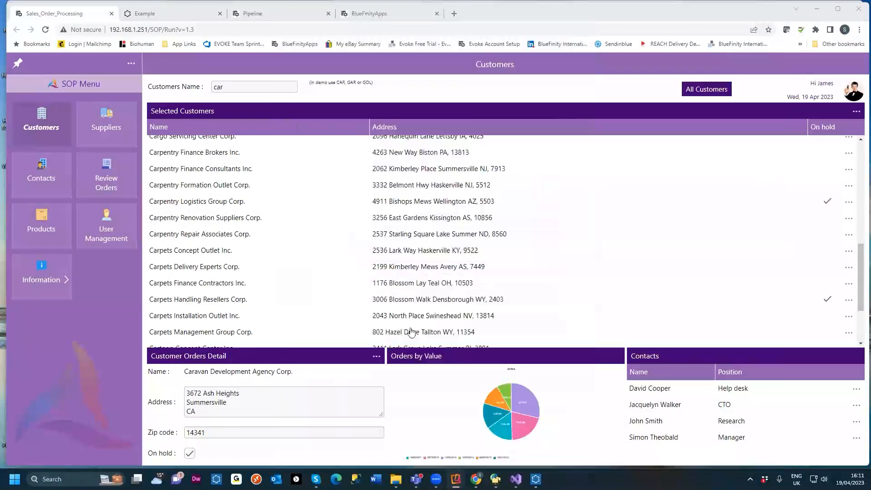
{"action": "left_click", "coordinate": [536, 479]}
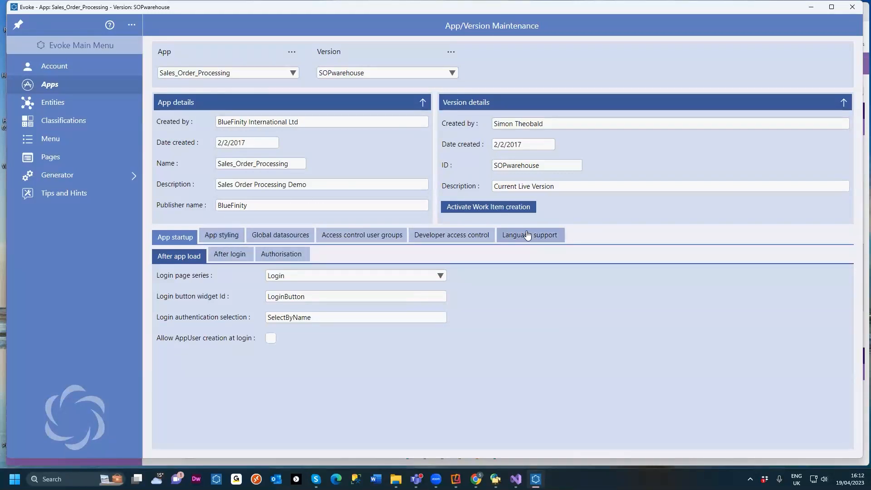
Step: Browse the App styling sub-tabs: custom and reserved region colours, default data segment, general and menu styling
{"action": "left_click", "coordinate": [225, 235]}
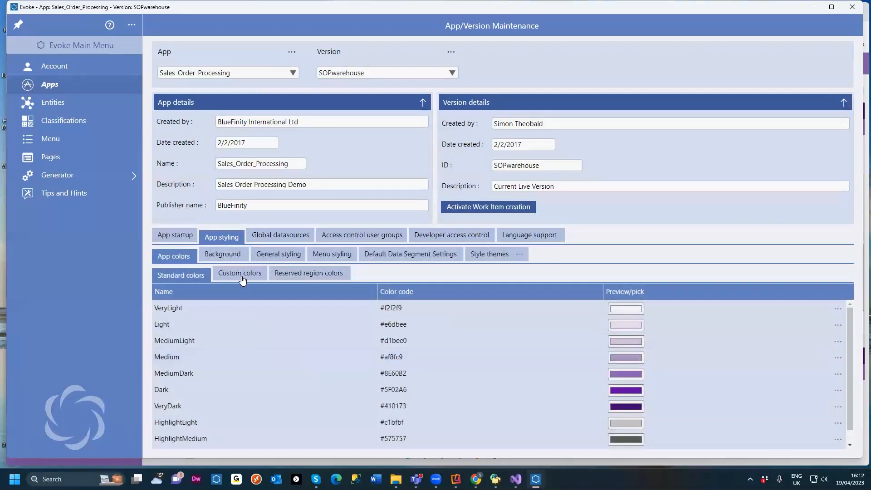
{"action": "left_click", "coordinate": [242, 276]}
{"action": "scroll", "coordinate": [272, 341], "scroll_direction": "down", "scroll_amount": 3}
{"action": "scroll", "coordinate": [271, 343], "scroll_direction": "up", "scroll_amount": 3}
{"action": "left_click", "coordinate": [289, 273]}
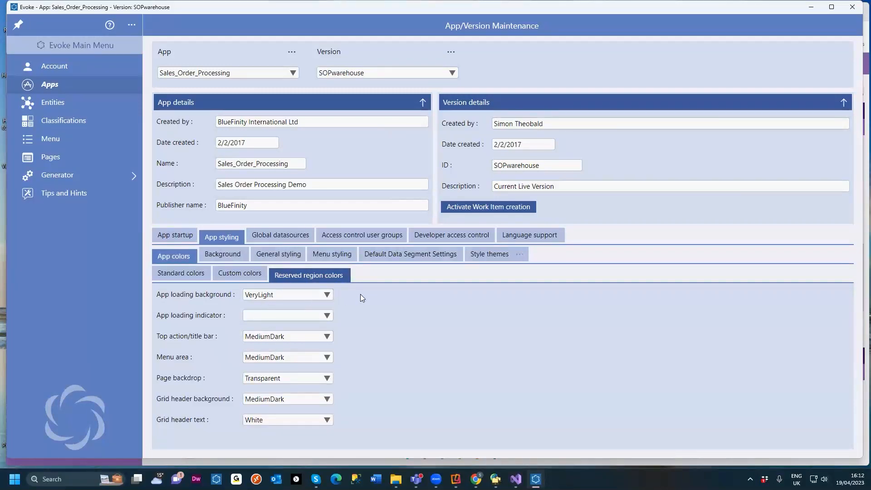
{"action": "left_click", "coordinate": [417, 254]}
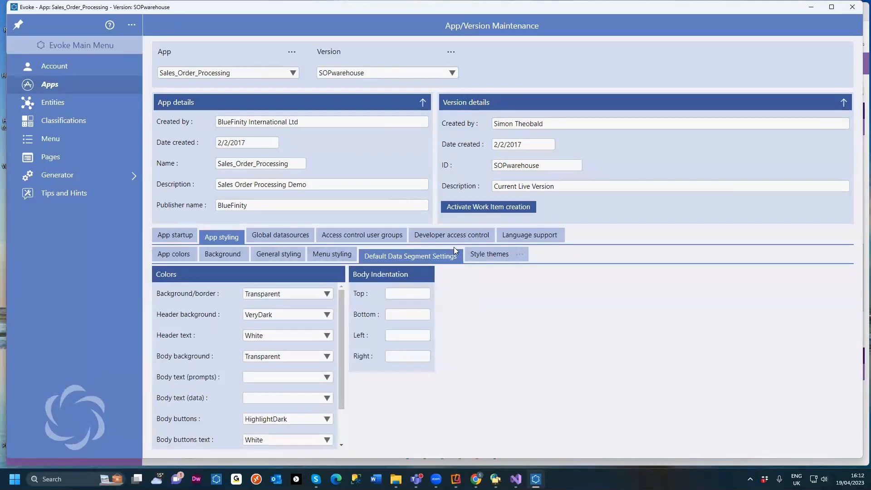
{"action": "left_click", "coordinate": [271, 254]}
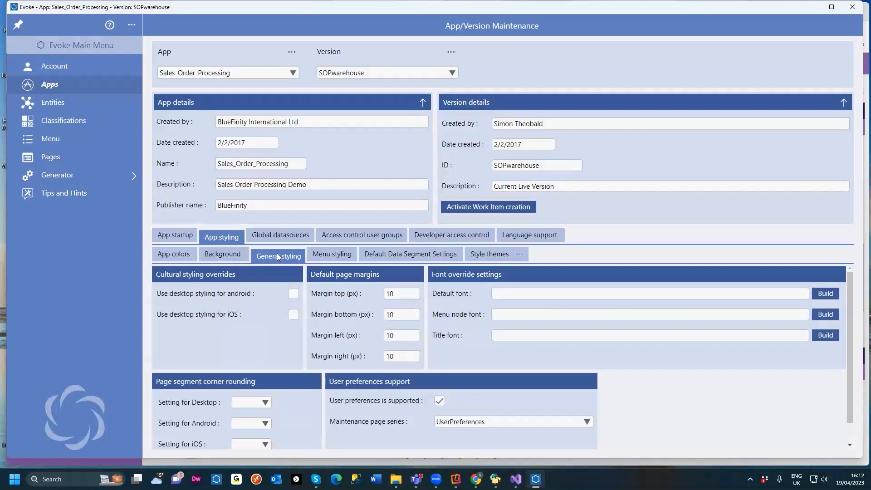
{"action": "left_click", "coordinate": [331, 256]}
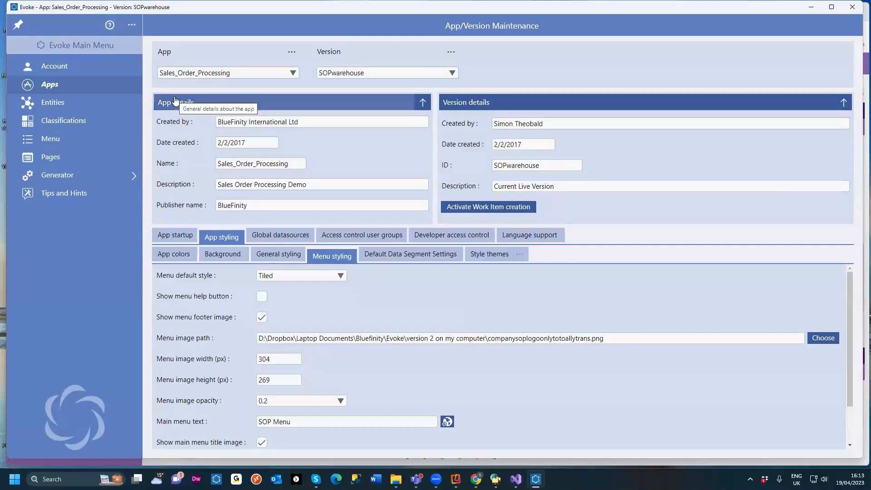
Step: Open the help page for Menu Styling and read its option descriptions
{"action": "left_click", "coordinate": [109, 27]}
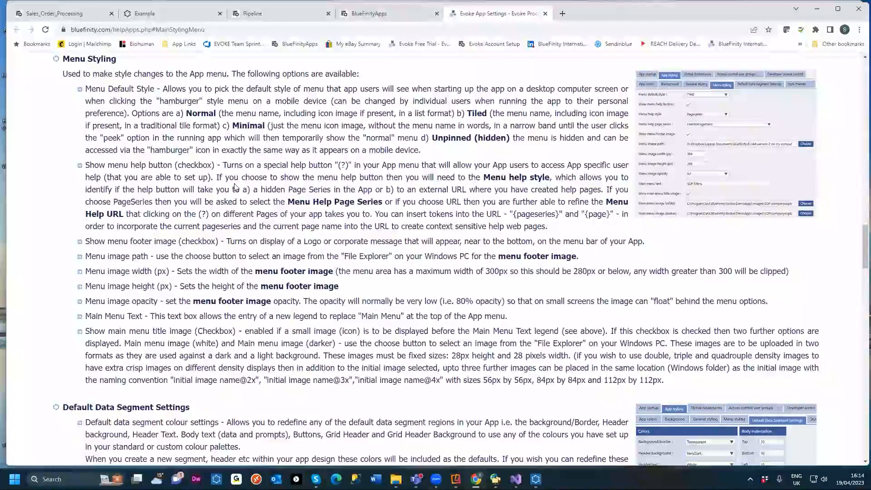
{"action": "scroll", "coordinate": [234, 158], "scroll_direction": "up", "scroll_amount": 1}
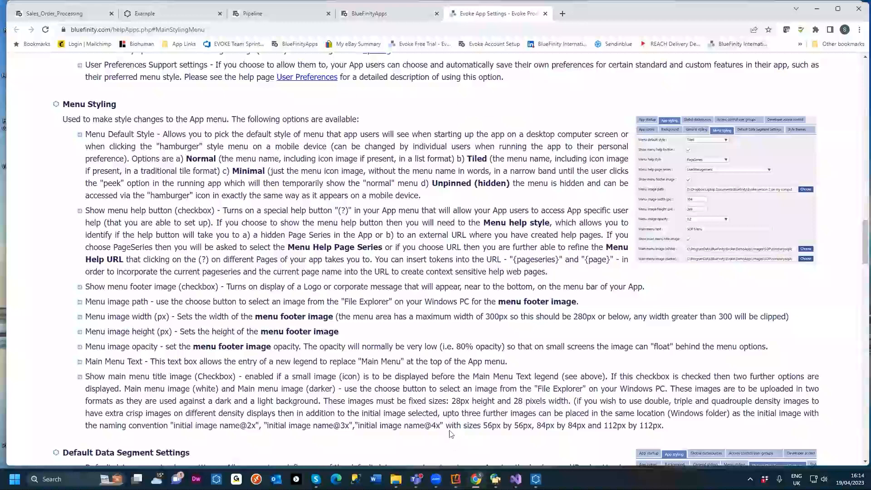
{"action": "left_click", "coordinate": [535, 479]}
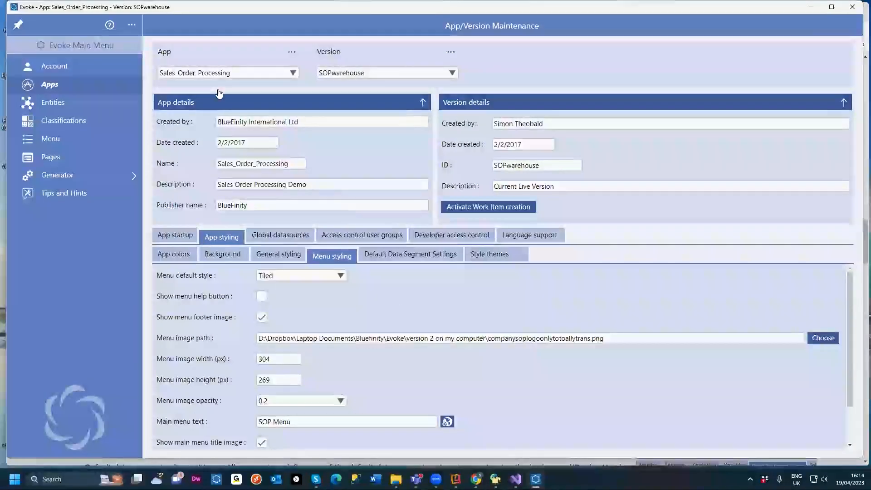
Step: Open the Evoke full user guide, scroll through its sections and expand the App menu items
{"action": "left_click", "coordinate": [130, 27]}
{"action": "left_click", "coordinate": [114, 68]}
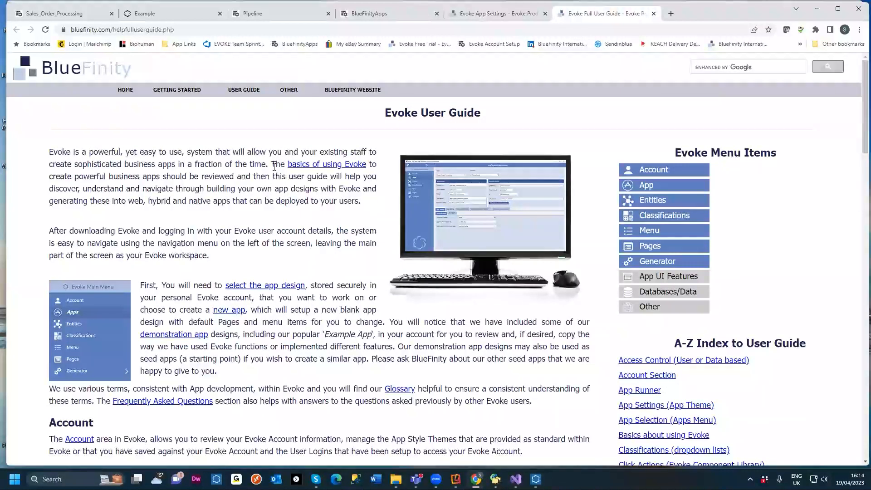
{"action": "scroll", "coordinate": [271, 173], "scroll_direction": "down", "scroll_amount": 7}
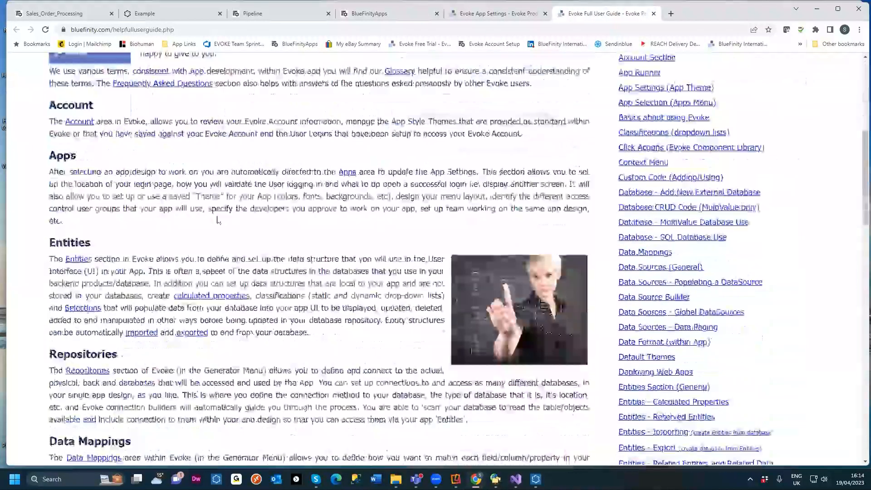
{"action": "scroll", "coordinate": [157, 265], "scroll_direction": "down", "scroll_amount": 4}
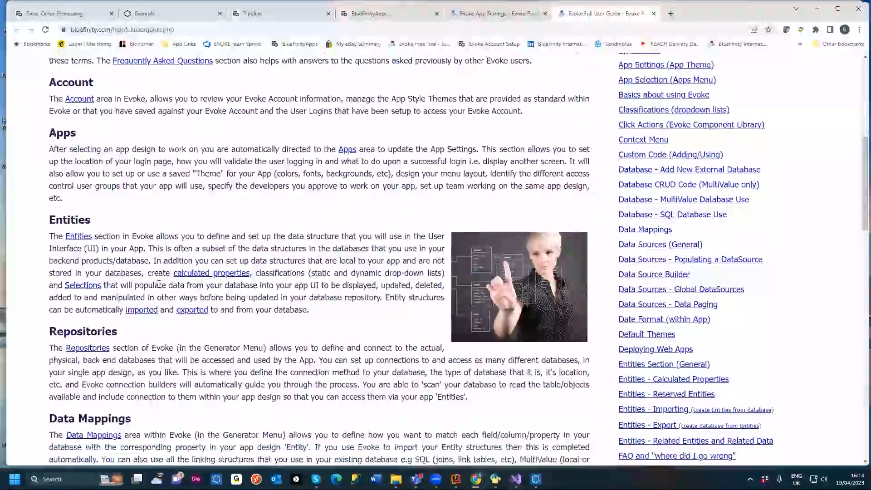
{"action": "scroll", "coordinate": [171, 312], "scroll_direction": "down", "scroll_amount": 2}
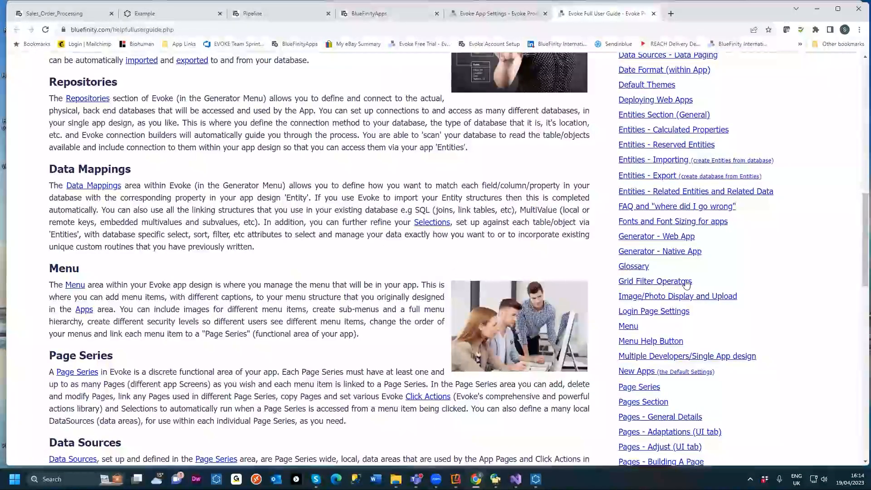
{"action": "scroll", "coordinate": [688, 285], "scroll_direction": "up", "scroll_amount": 7}
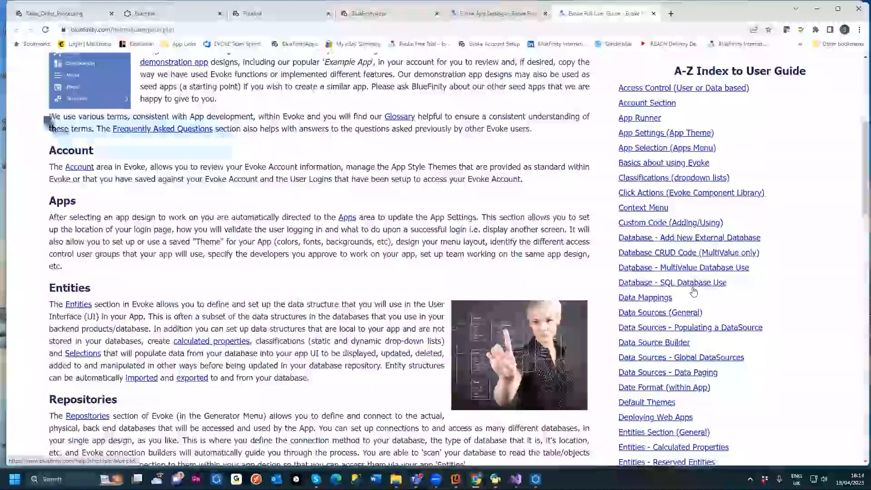
{"action": "scroll", "coordinate": [687, 293], "scroll_direction": "up", "scroll_amount": 5}
{"action": "scroll", "coordinate": [686, 294], "scroll_direction": "up", "scroll_amount": 1}
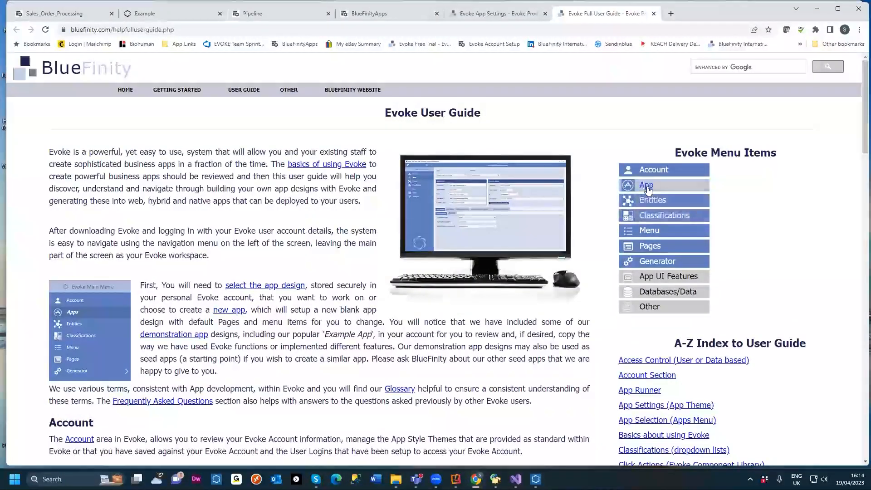
{"action": "left_click", "coordinate": [648, 188]}
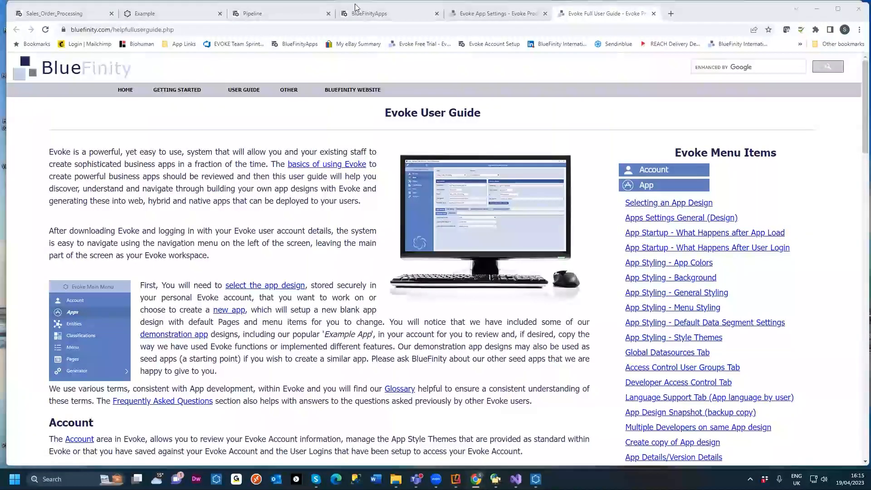
{"action": "left_click", "coordinate": [820, 9]}
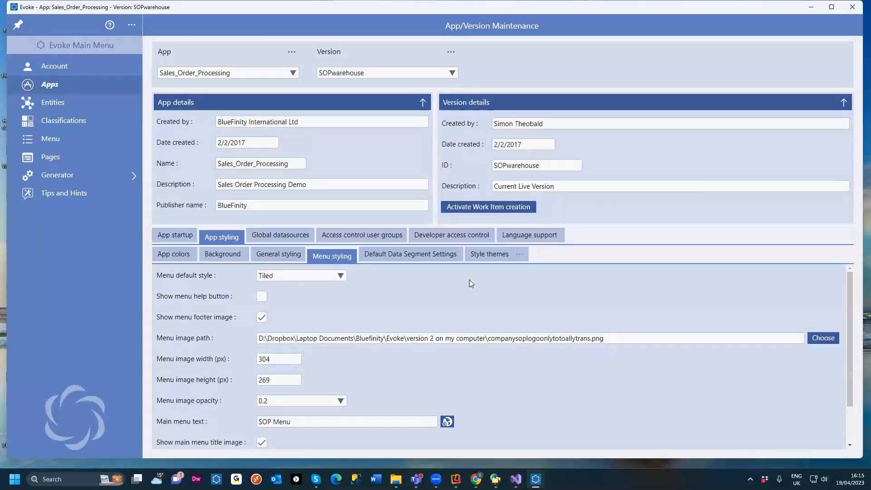
Step: Browse the list of available style themes
{"action": "left_click", "coordinate": [489, 255]}
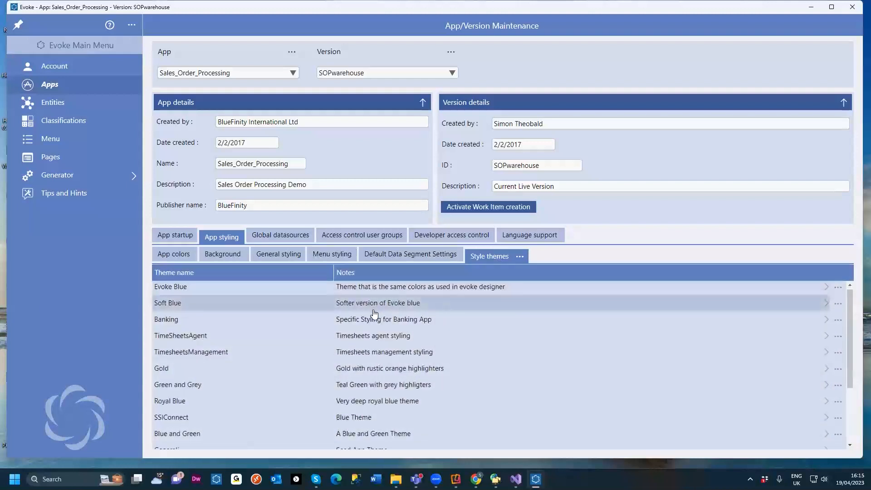
{"action": "scroll", "coordinate": [373, 313], "scroll_direction": "down", "scroll_amount": 3}
{"action": "scroll", "coordinate": [372, 342], "scroll_direction": "up", "scroll_amount": 3}
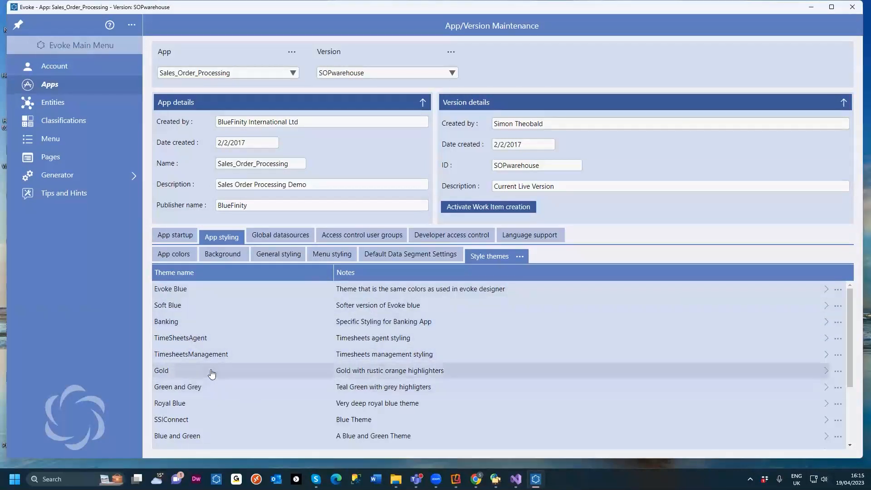
{"action": "scroll", "coordinate": [258, 327], "scroll_direction": "down", "scroll_amount": 2}
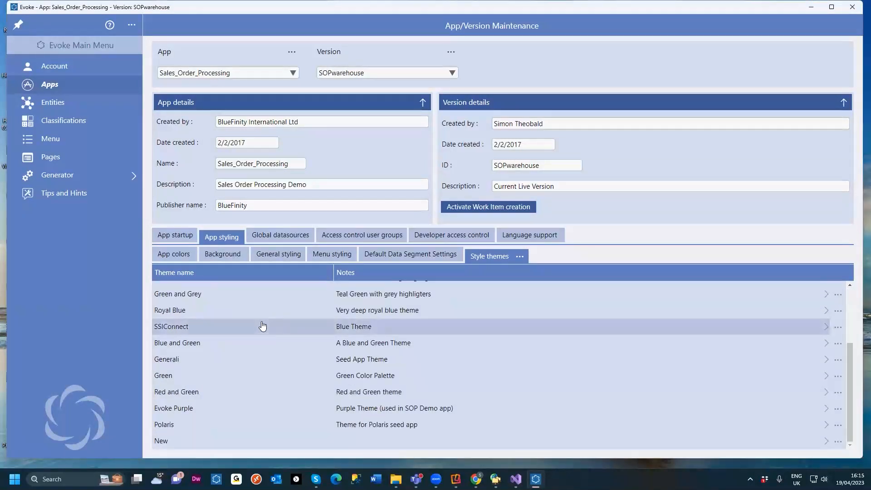
{"action": "scroll", "coordinate": [259, 327], "scroll_direction": "up", "scroll_amount": 2}
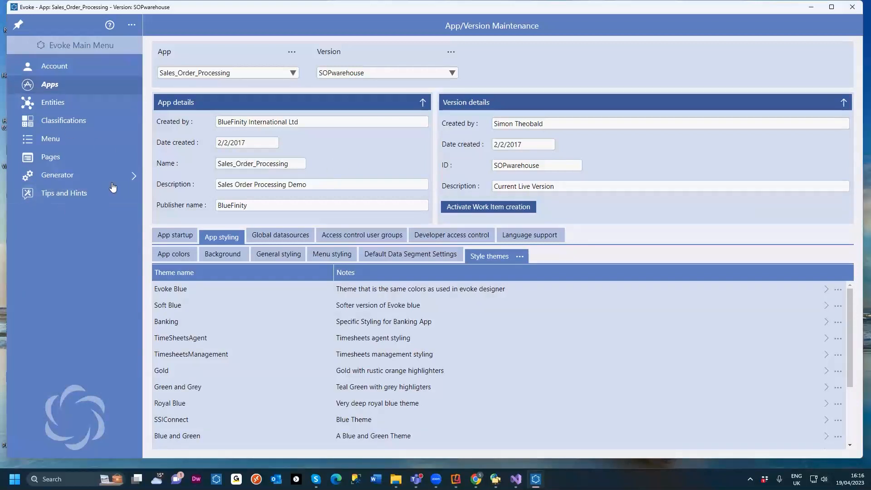
Step: Open the access control user groups and select the Customer group
{"action": "left_click", "coordinate": [347, 236]}
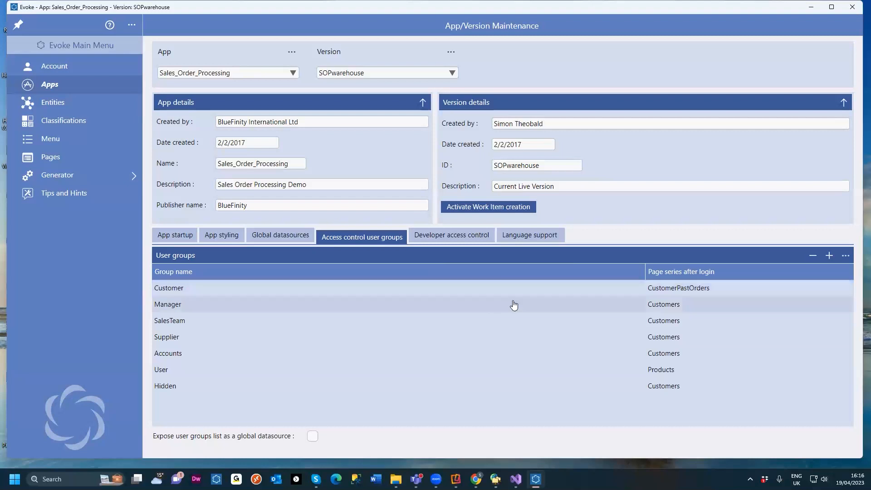
{"action": "left_click", "coordinate": [186, 289]}
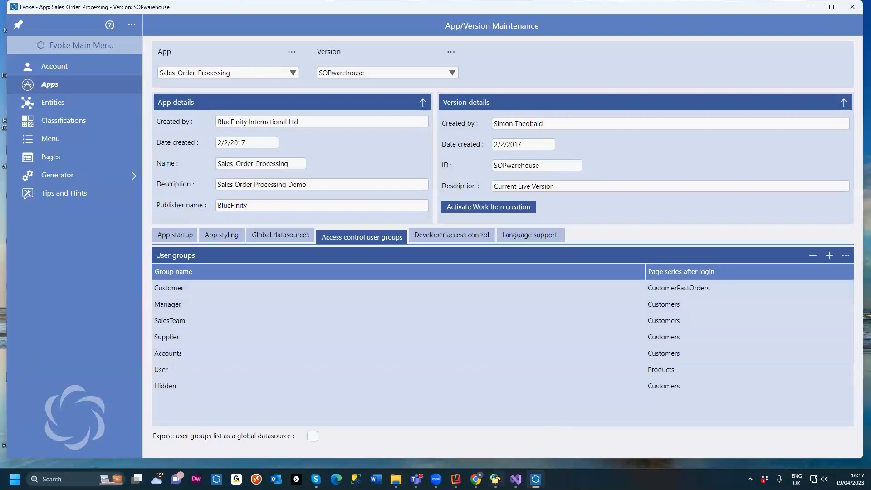
Step: Switch back to the Sales_Order_Processing browser tab and reload the app
{"action": "mouse_move", "coordinate": [475, 479]}
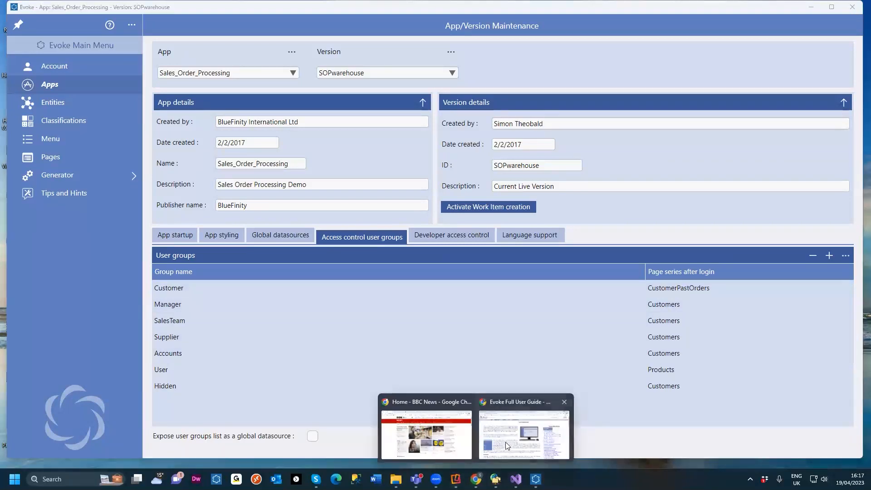
{"action": "left_click", "coordinate": [506, 445]}
{"action": "left_click", "coordinate": [64, 13]}
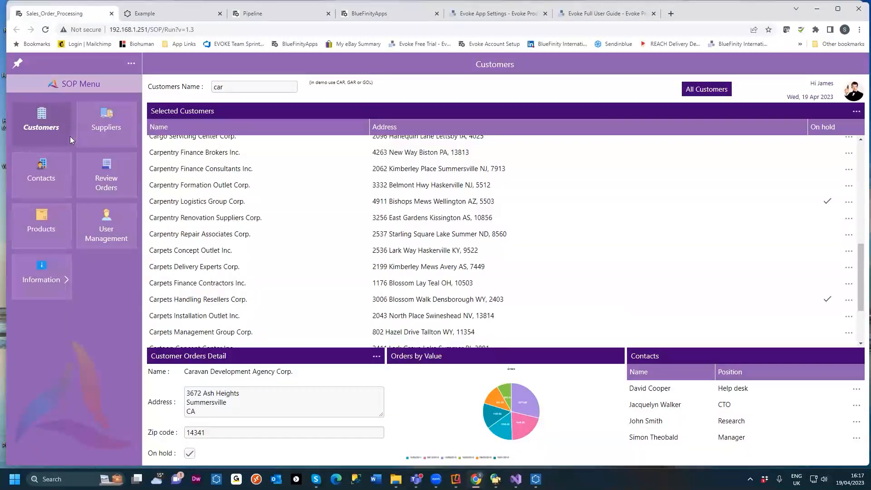
{"action": "left_click", "coordinate": [45, 29]}
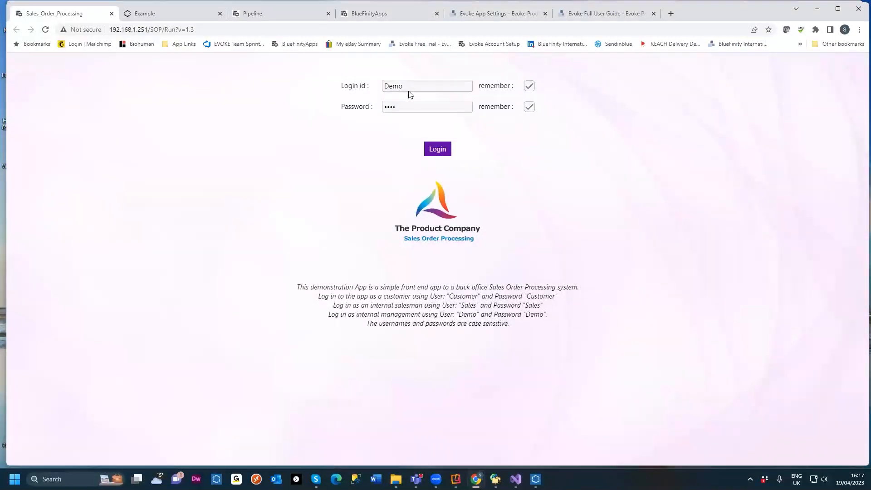
Step: Log in with login id Customer and the account password
{"action": "left_click_drag", "start_coordinate": [411, 93], "coordinate": [380, 90]}
{"action": "type", "text": "Custome"}
{"action": "left_click_drag", "start_coordinate": [403, 105], "coordinate": [380, 104]}
{"action": "type", "text": "Customer"}
{"action": "left_click", "coordinate": [435, 151]}
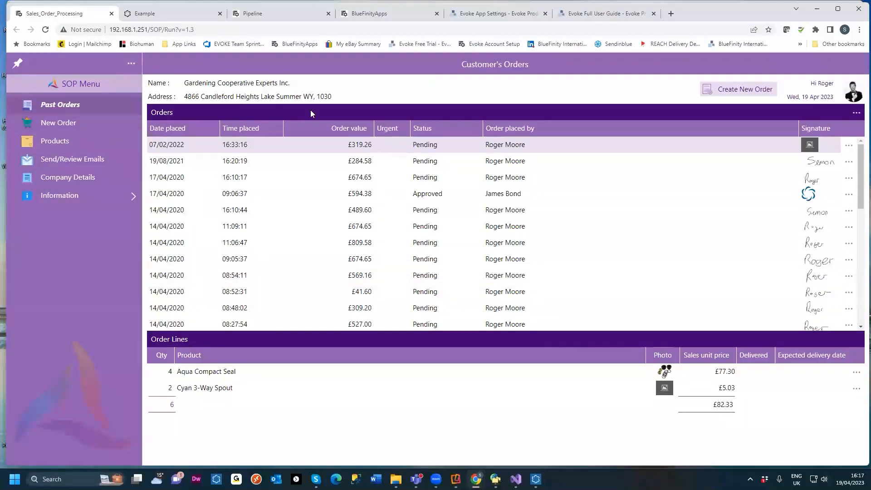
Step: Return to the designer and review the Language support tab's supported and available languages
{"action": "left_click", "coordinate": [819, 11]}
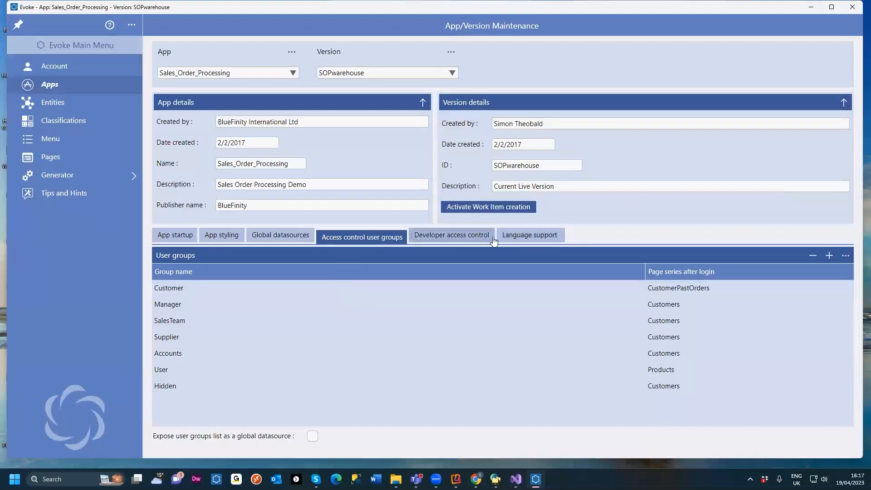
{"action": "left_click", "coordinate": [520, 240]}
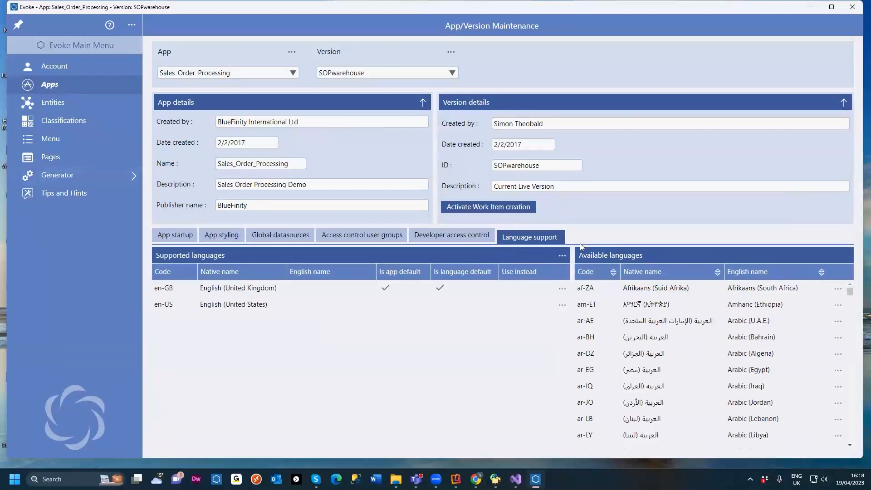
{"action": "scroll", "coordinate": [655, 297], "scroll_direction": "down", "scroll_amount": 15}
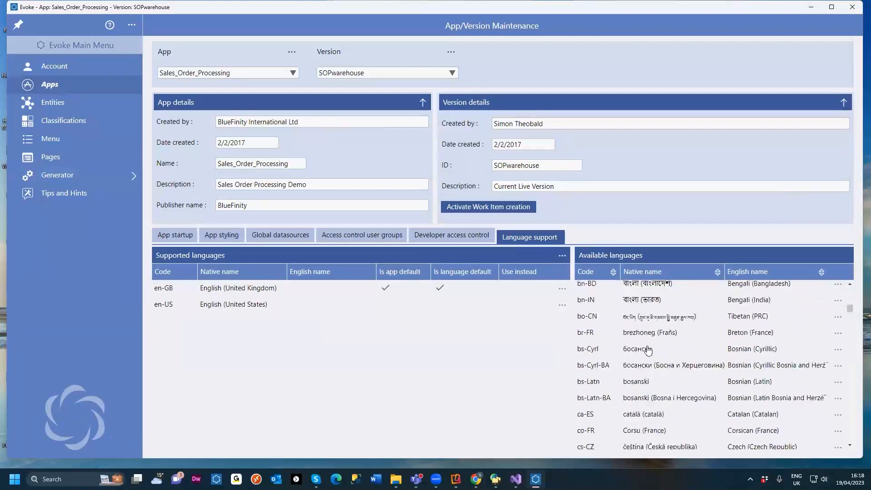
Step: Scroll through the available languages list and highlight the version's ID and description fields
{"action": "scroll", "coordinate": [649, 352], "scroll_direction": "down", "scroll_amount": 20}
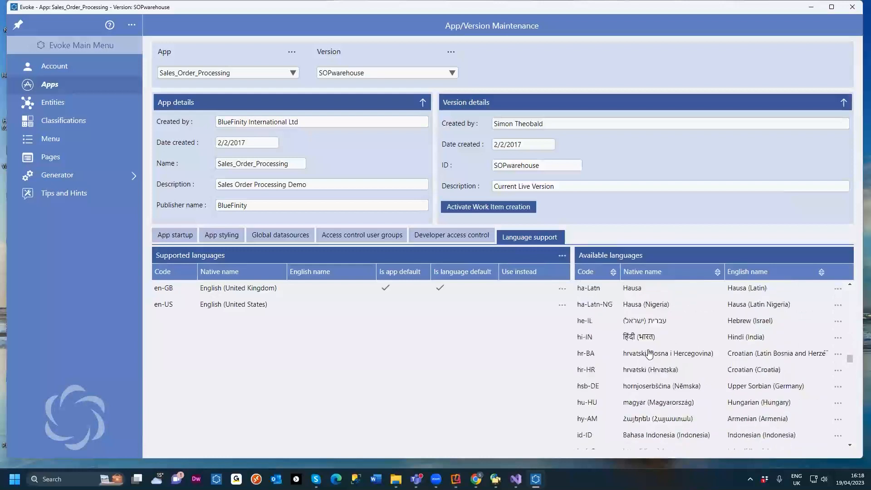
{"action": "scroll", "coordinate": [649, 354], "scroll_direction": "down", "scroll_amount": 10}
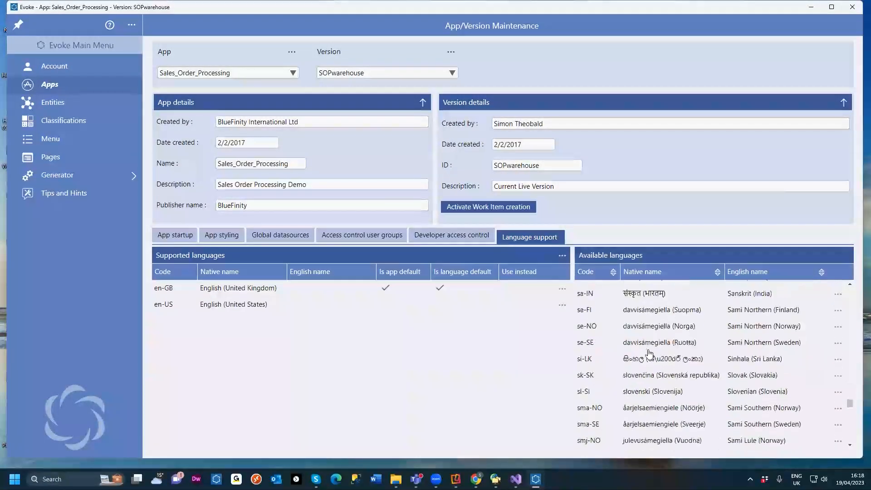
{"action": "left_click_drag", "start_coordinate": [558, 188], "coordinate": [493, 187]}
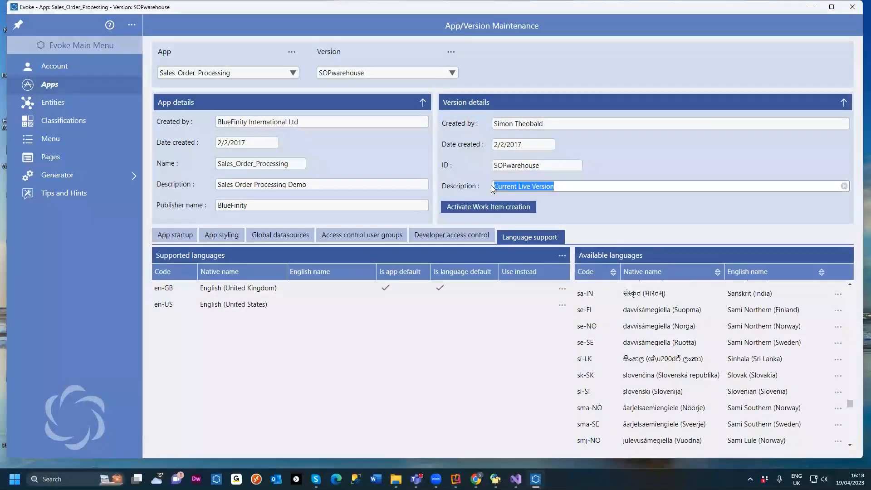
{"action": "left_click_drag", "start_coordinate": [540, 167], "coordinate": [495, 172]}
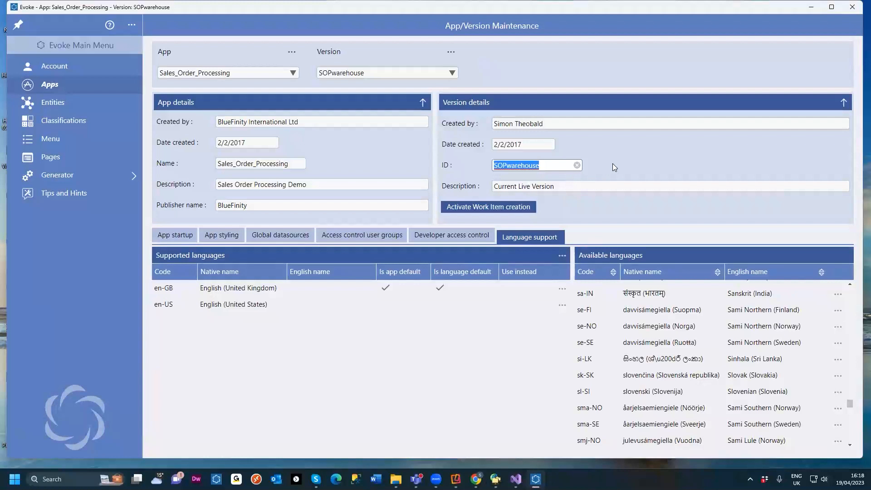
{"action": "left_click", "coordinate": [626, 150]}
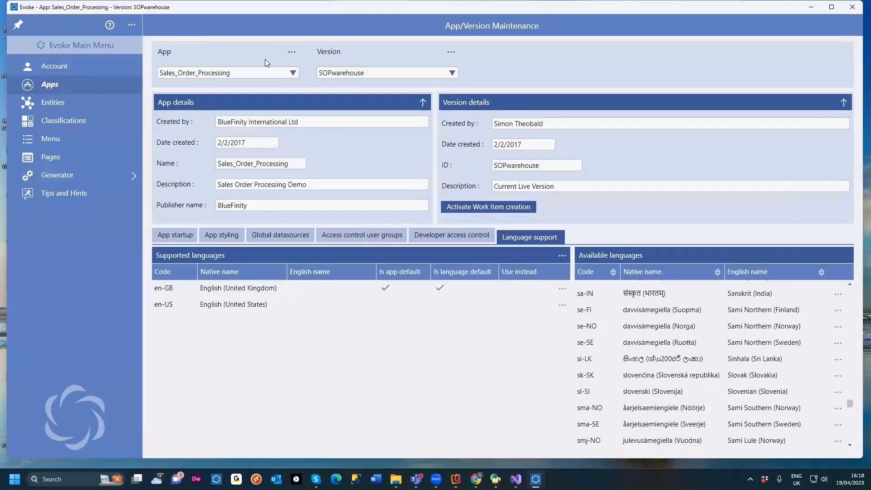
Step: Review the App startup settings and the App styling style themes
{"action": "left_click", "coordinate": [186, 239]}
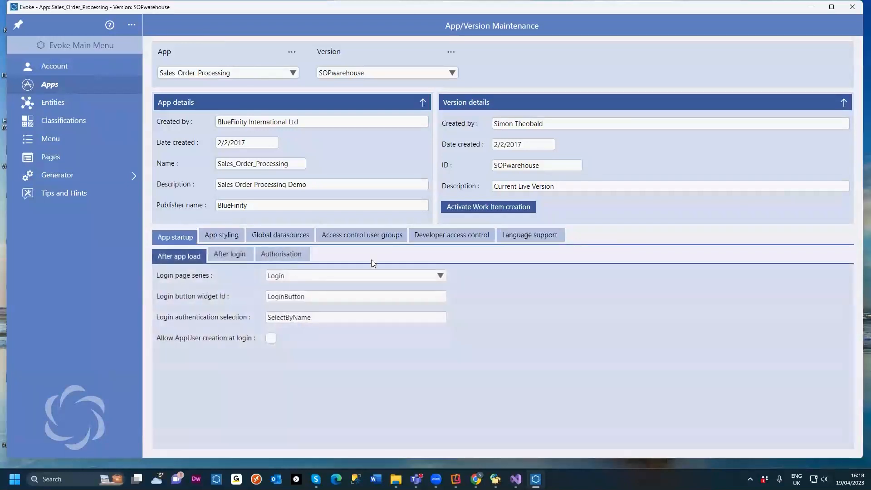
{"action": "left_click", "coordinate": [223, 236]}
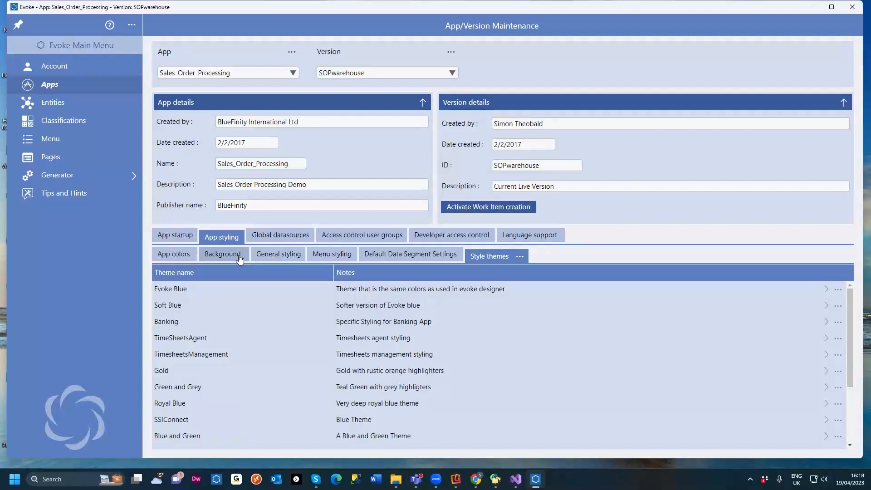
Step: Open the Generator's repositories and browse the MV repository's technology and platform options
{"action": "left_click", "coordinate": [61, 177]}
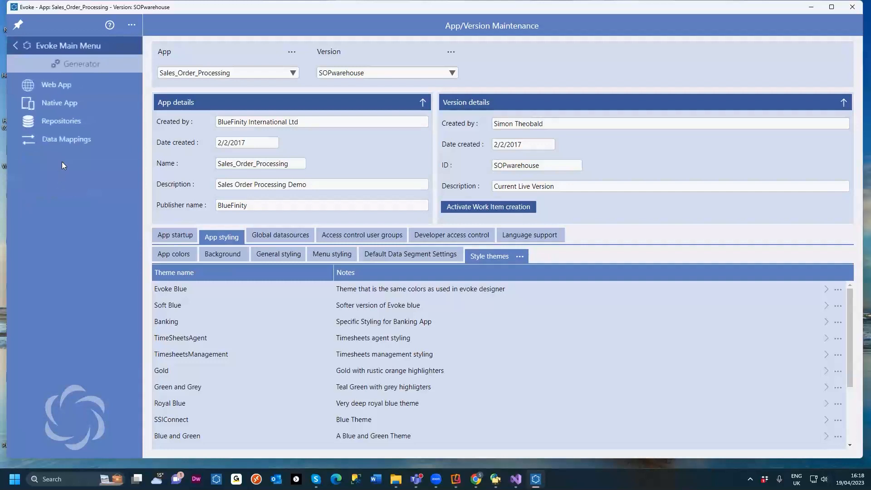
{"action": "left_click", "coordinate": [82, 122]}
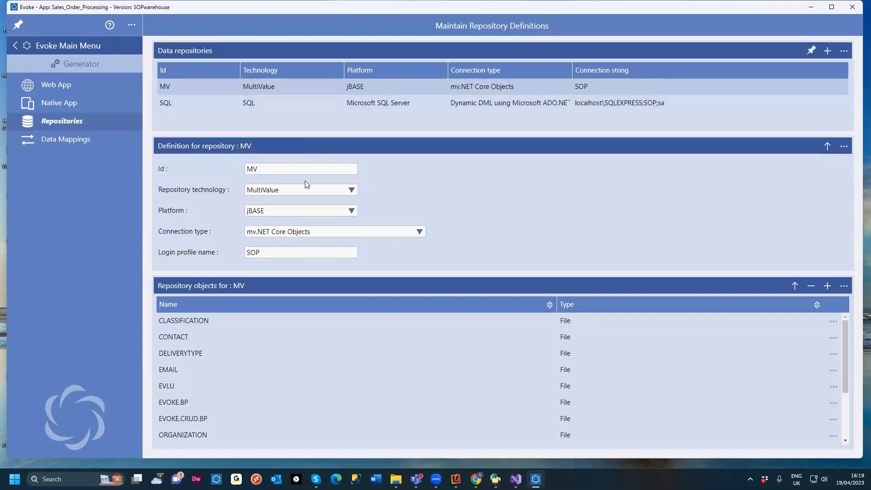
{"action": "left_click", "coordinate": [323, 191]}
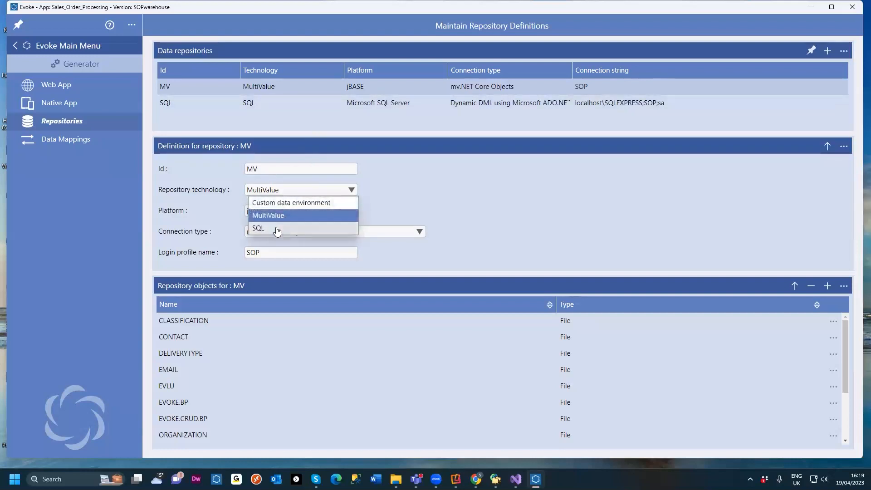
{"action": "left_click", "coordinate": [411, 197]}
{"action": "left_click", "coordinate": [350, 211]}
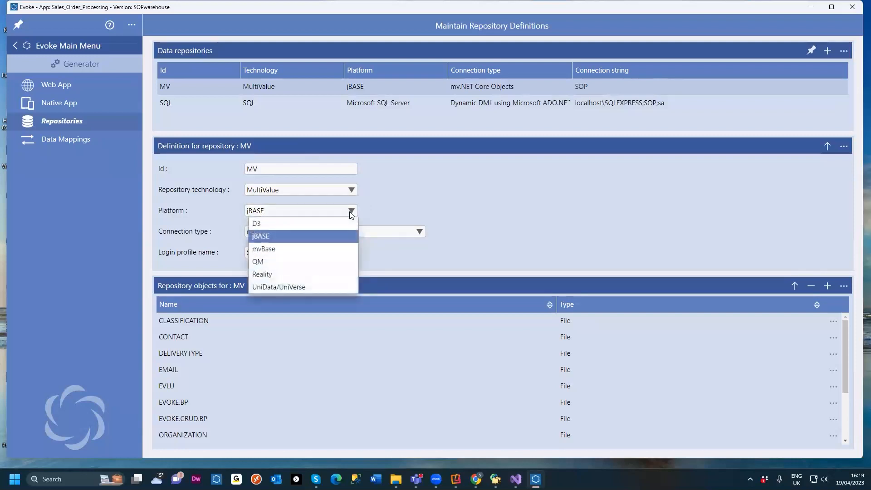
{"action": "left_click", "coordinate": [406, 185]}
Step: Select the SQL repository, browse its platform options, and return to the MV repository
{"action": "left_click", "coordinate": [300, 107]}
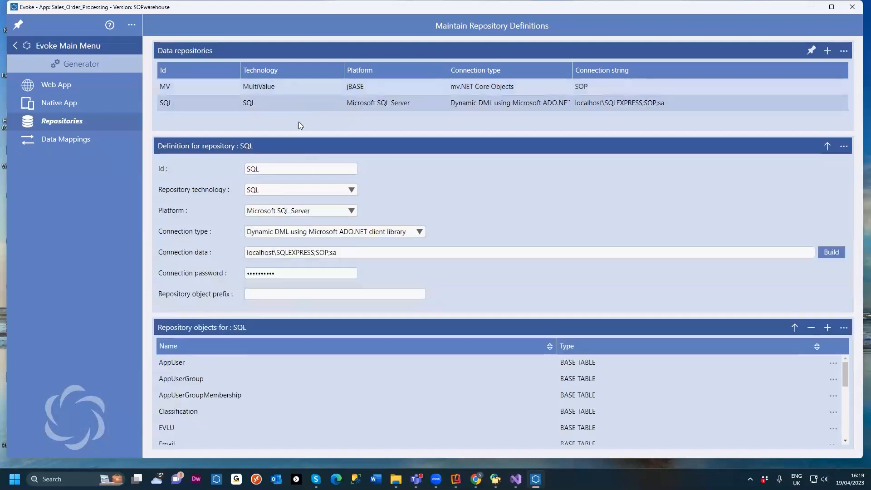
{"action": "left_click", "coordinate": [348, 212]}
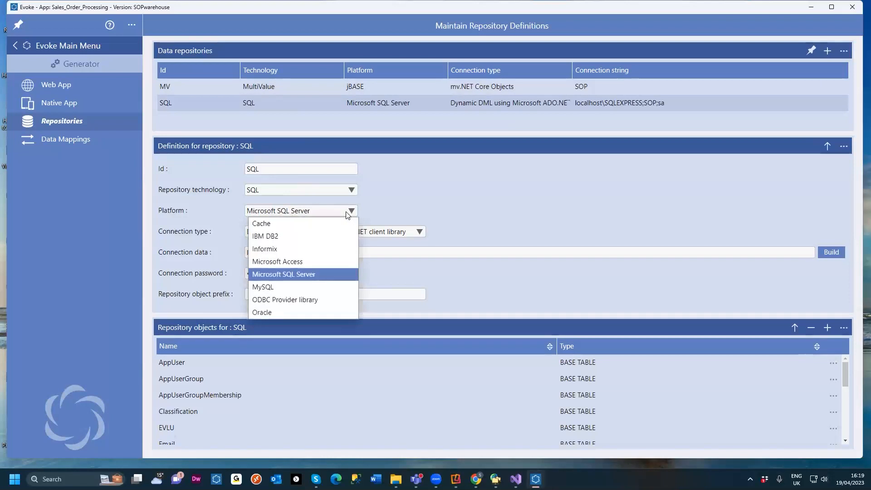
{"action": "left_click", "coordinate": [427, 201]}
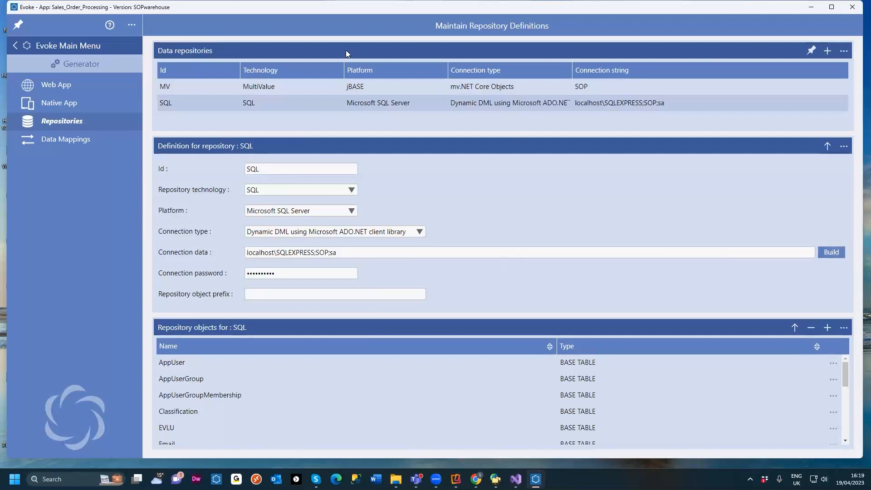
{"action": "left_click", "coordinate": [313, 86]}
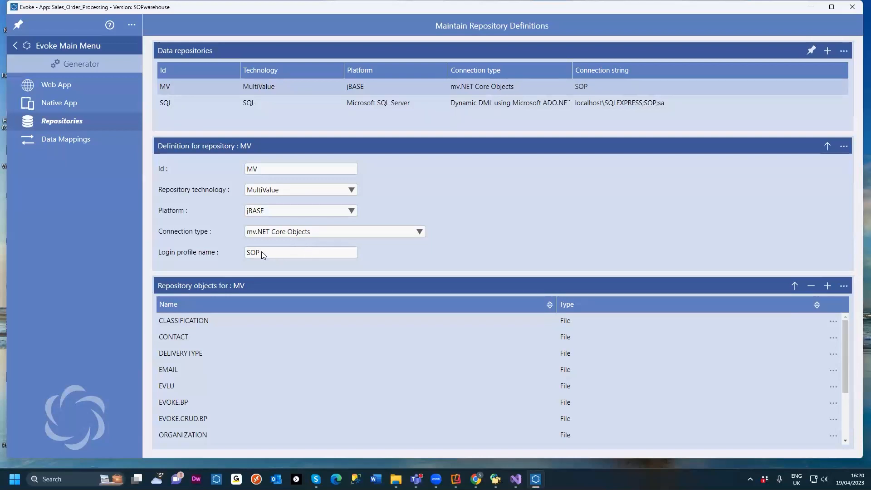
Step: Test the MV repository's connection and dismiss the result
{"action": "left_click", "coordinate": [844, 145]}
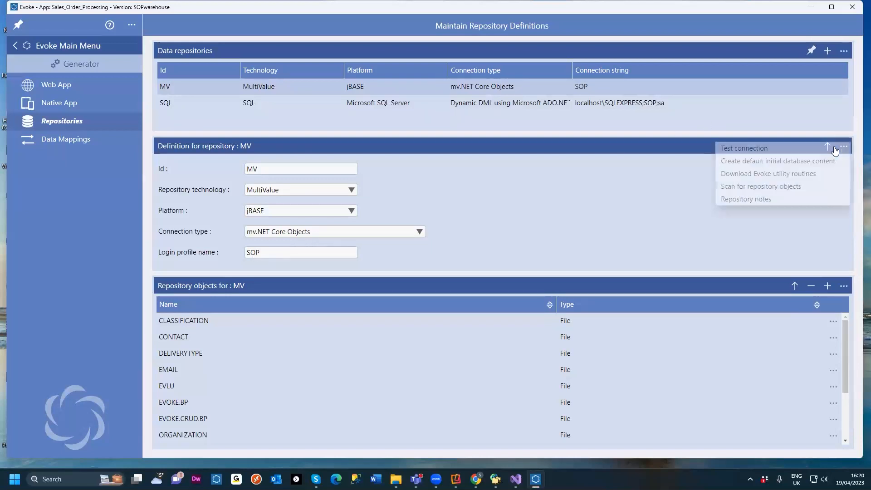
{"action": "left_click", "coordinate": [783, 150]}
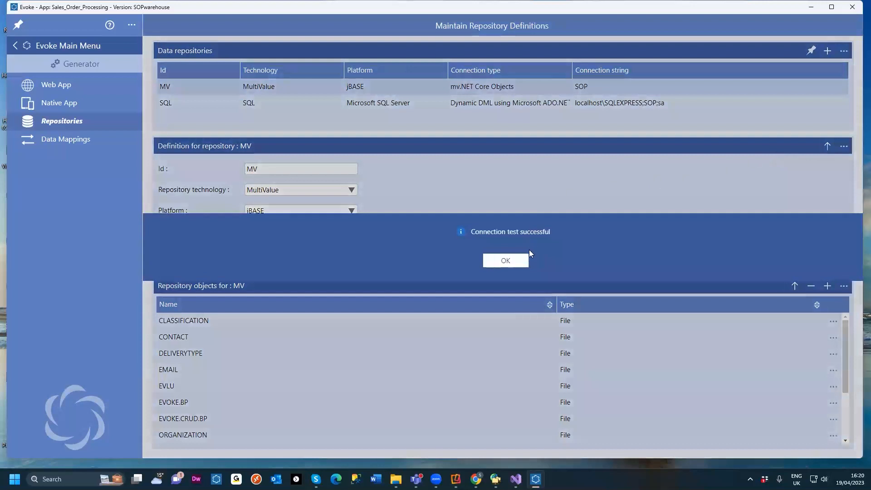
{"action": "left_click", "coordinate": [506, 260]}
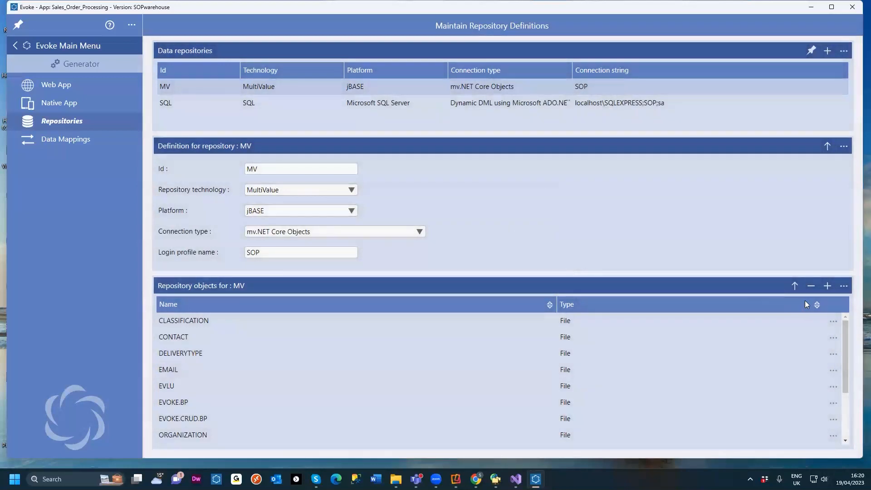
Step: Scroll through the MV repository's objects list
{"action": "scroll", "coordinate": [735, 335], "scroll_direction": "down", "scroll_amount": 3}
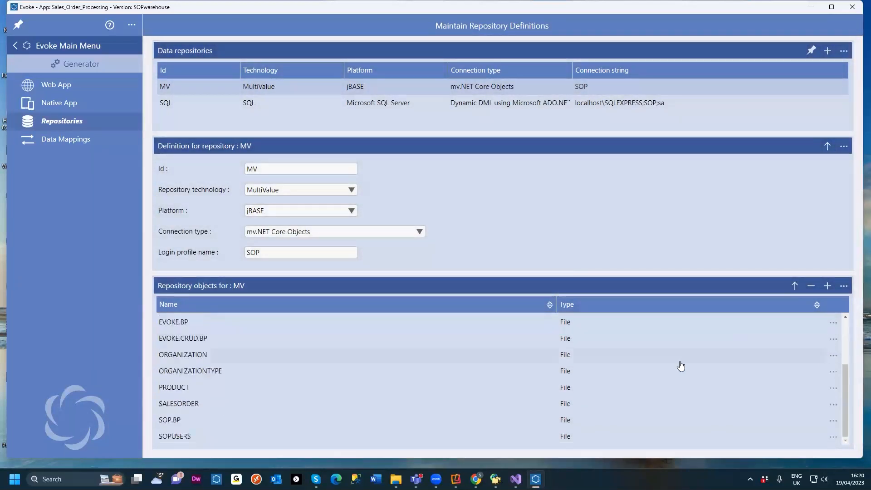
{"action": "scroll", "coordinate": [657, 393], "scroll_direction": "up", "scroll_amount": 3}
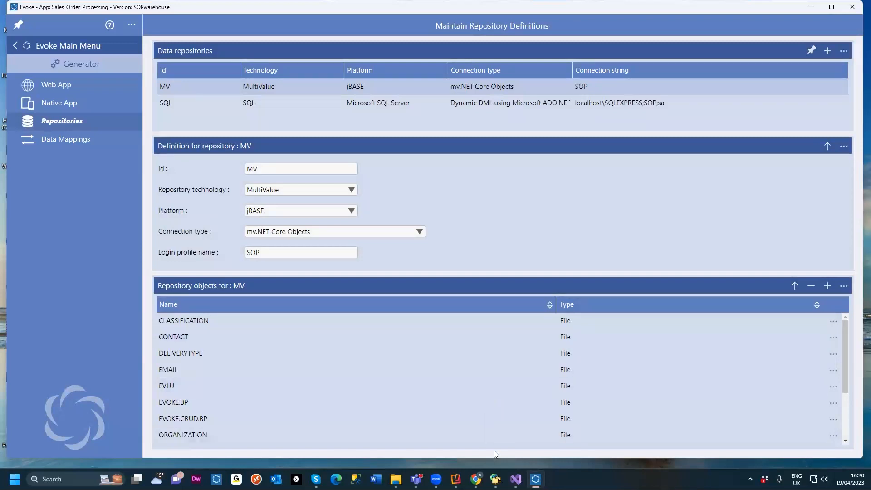
{"action": "mouse_move", "coordinate": [496, 479]}
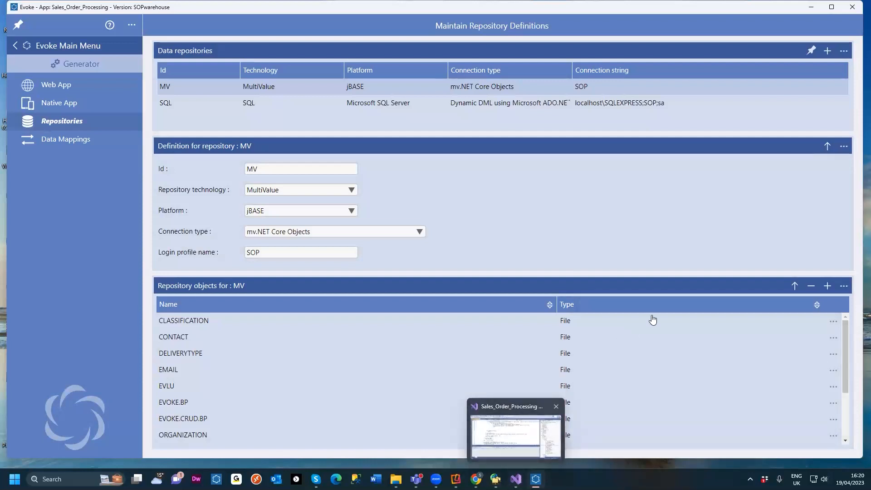
{"action": "scroll", "coordinate": [530, 352], "scroll_direction": "down", "scroll_amount": 3}
{"action": "left_click", "coordinate": [530, 353]}
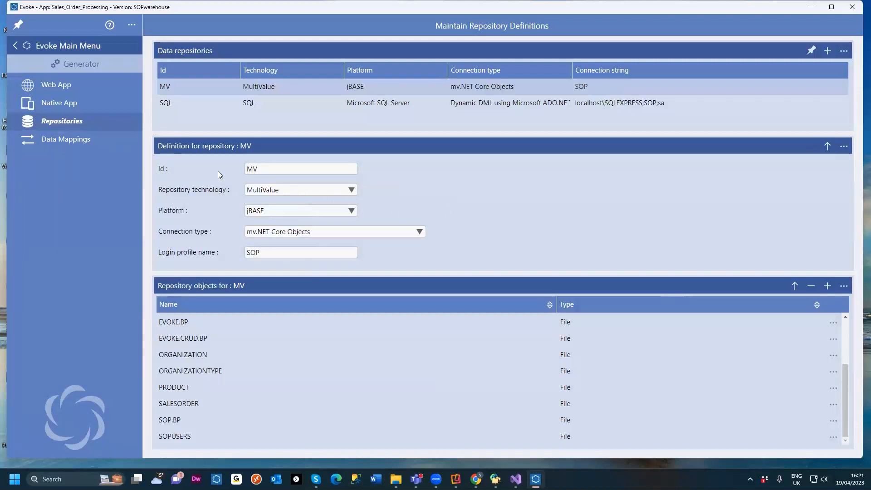
Step: Open the Product entity and view its properties
{"action": "left_click", "coordinate": [74, 51]}
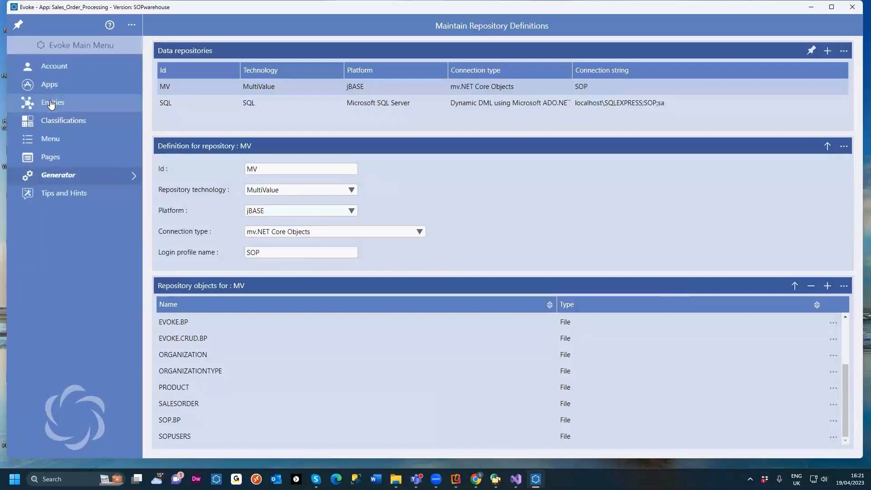
{"action": "left_click", "coordinate": [51, 104]}
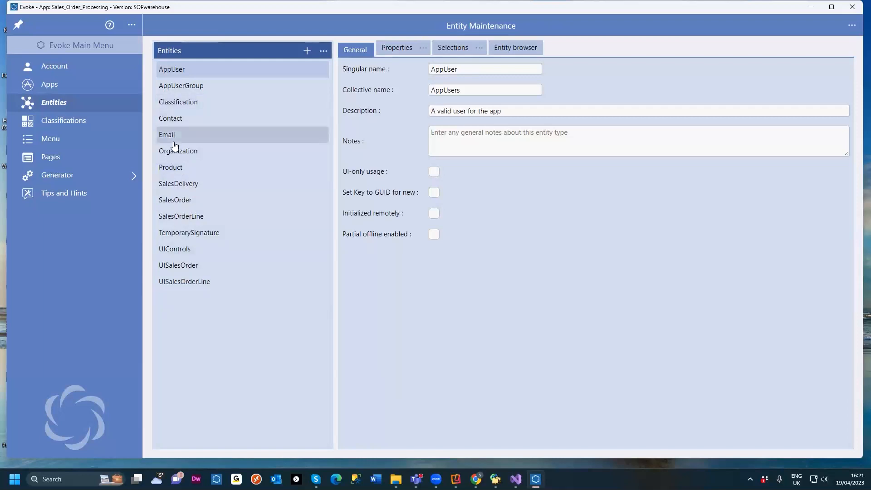
{"action": "left_click", "coordinate": [181, 172]}
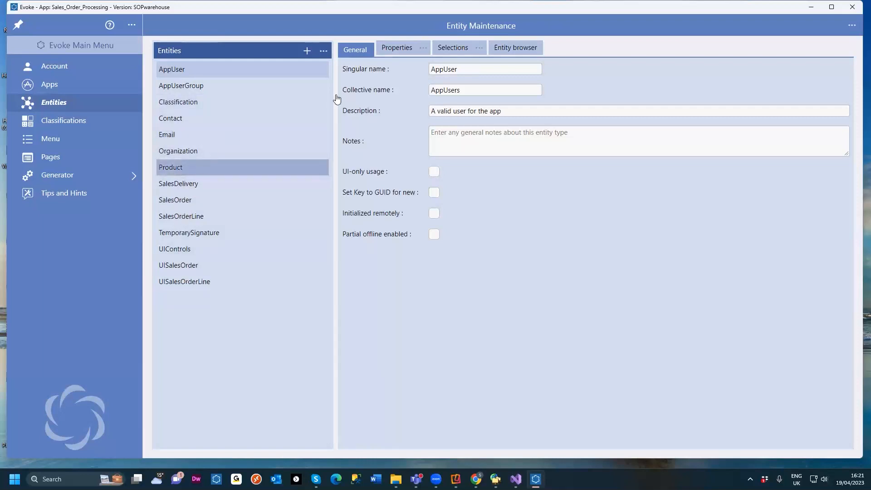
{"action": "left_click", "coordinate": [399, 49]}
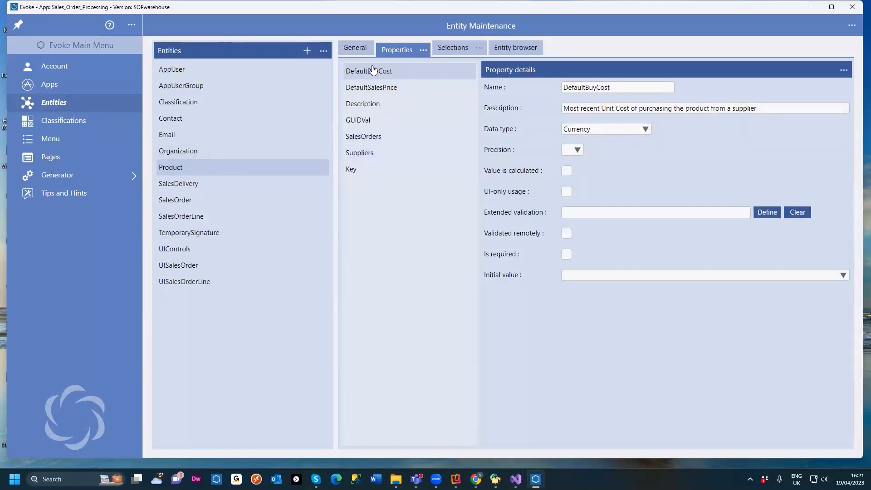
Step: Open the Generator's data mappings, then return to the repository definitions
{"action": "left_click", "coordinate": [68, 177]}
{"action": "left_click", "coordinate": [89, 138]}
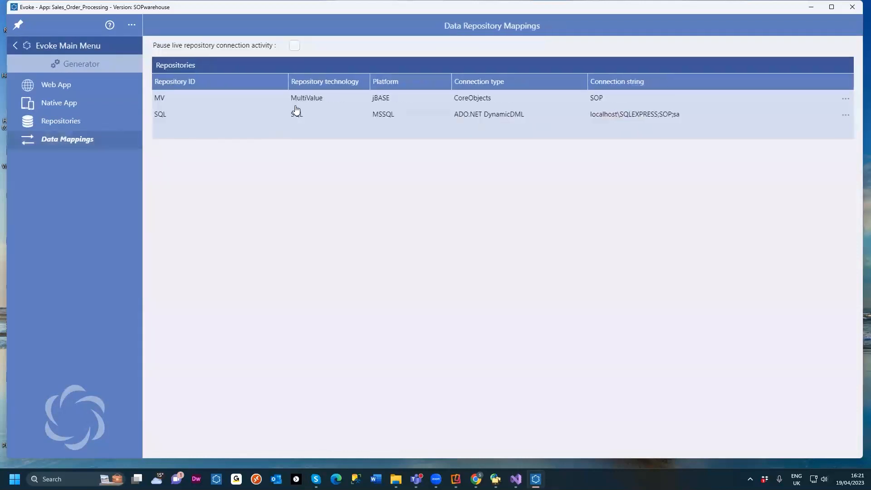
{"action": "left_click", "coordinate": [114, 119]}
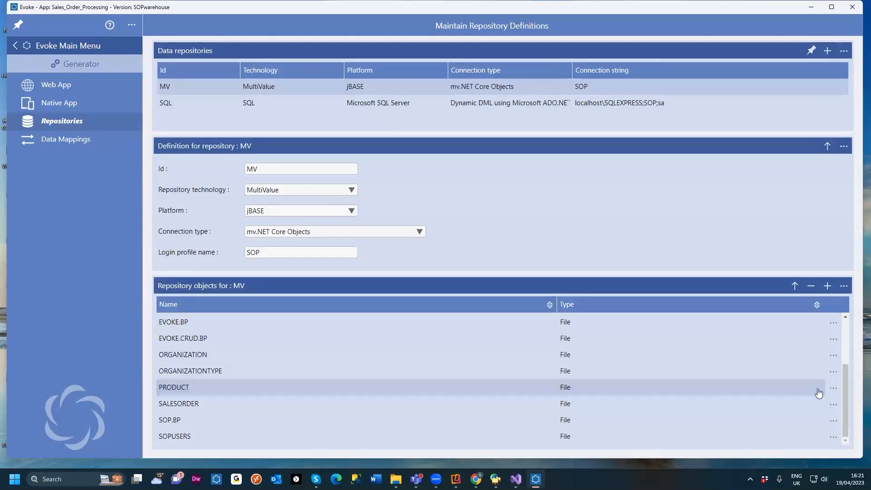
Step: Open the entity definition import for the PRODUCT repository object, review it, and cancel the import
{"action": "left_click", "coordinate": [832, 388]}
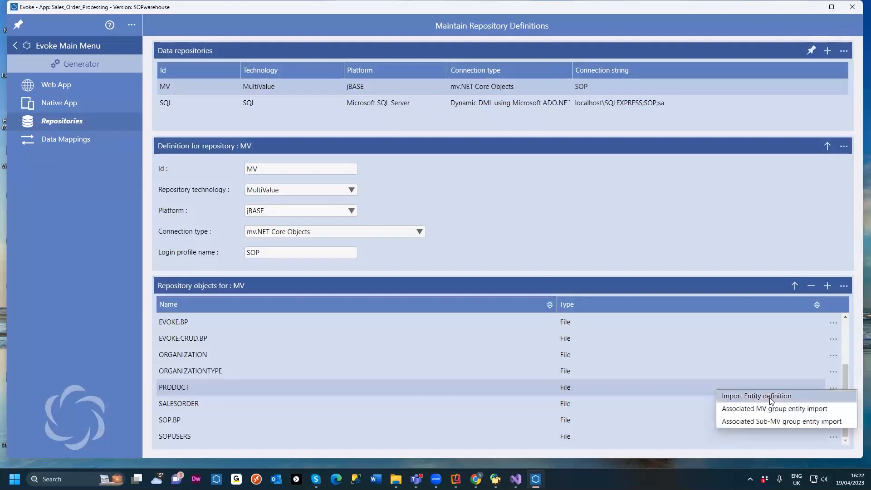
{"action": "left_click", "coordinate": [769, 397]}
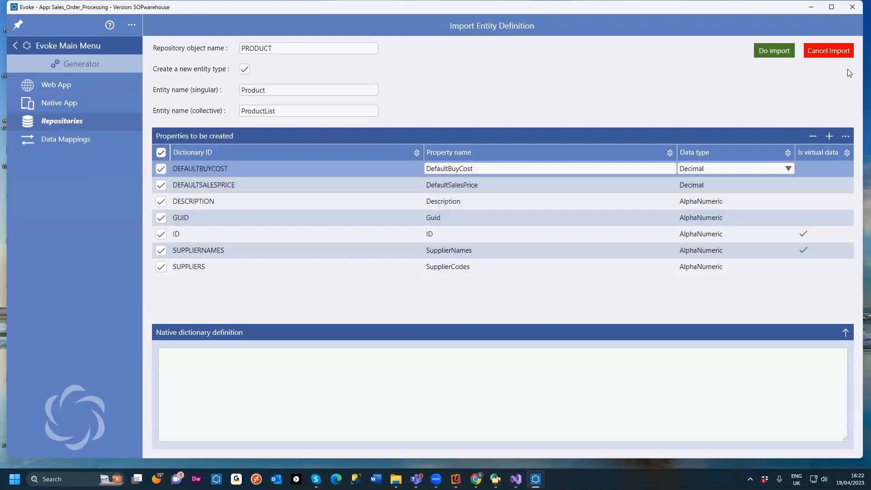
{"action": "left_click", "coordinate": [839, 52]}
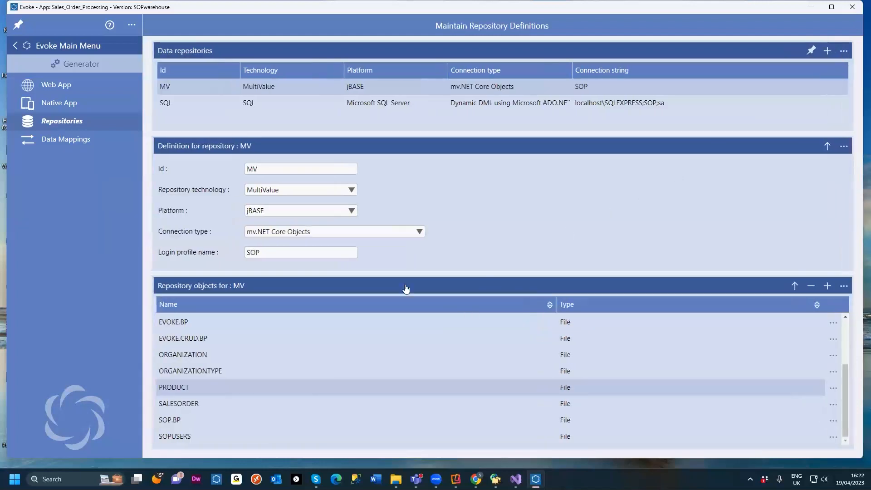
Step: Return to Entities and open the data type options of the Product entity's DefaultBuyCost property
{"action": "left_click", "coordinate": [69, 49]}
{"action": "left_click", "coordinate": [53, 101]}
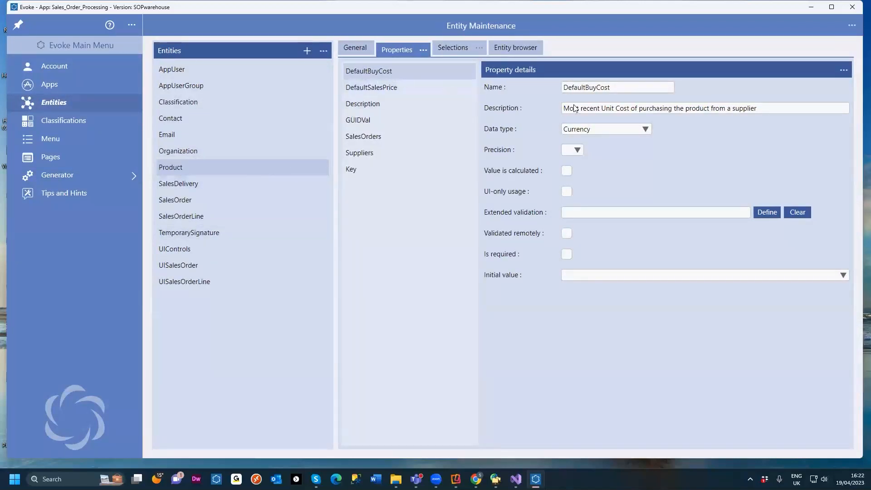
{"action": "left_click", "coordinate": [637, 131]}
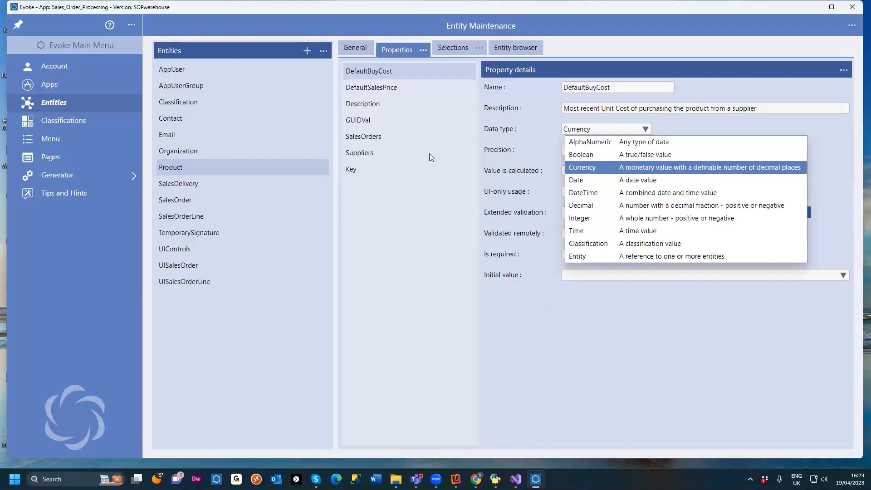
Step: Open the AppUser entity and view its FirstName property details
{"action": "left_click", "coordinate": [195, 72]}
{"action": "left_click", "coordinate": [196, 71]}
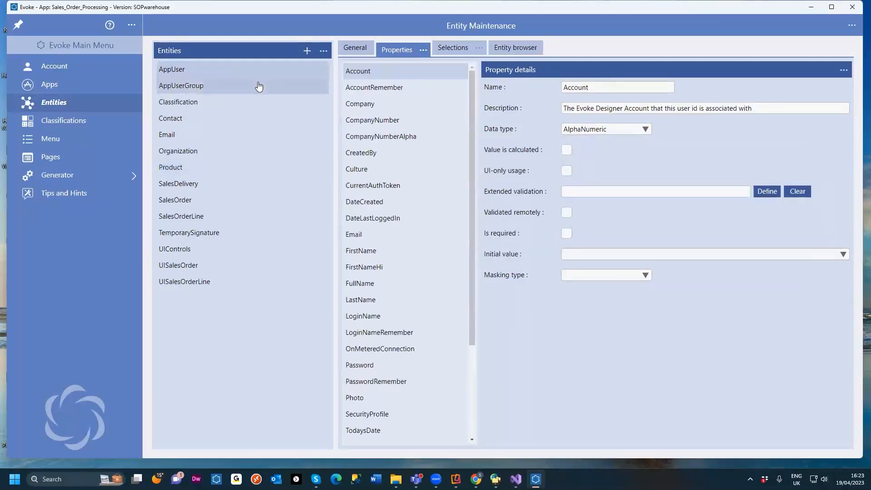
{"action": "left_click", "coordinate": [365, 256]}
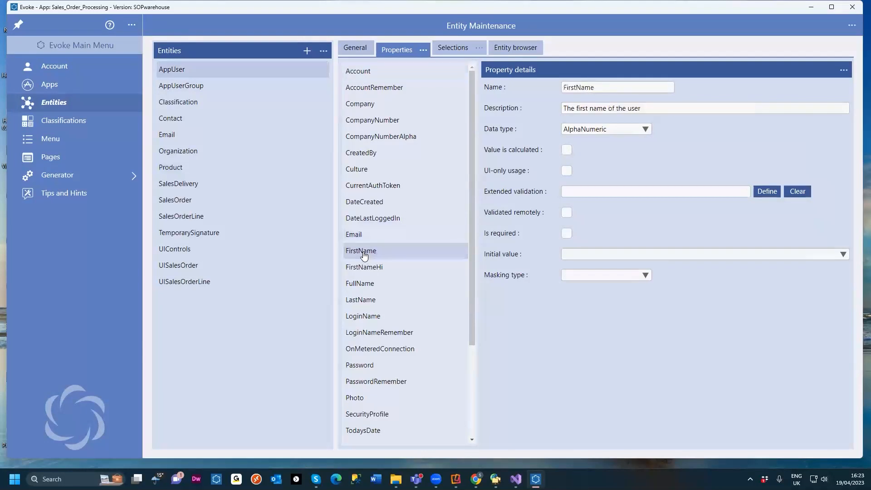
Step: View the LastName property and open the calculation definition of the AppUser FullName property
{"action": "left_click", "coordinate": [362, 301]}
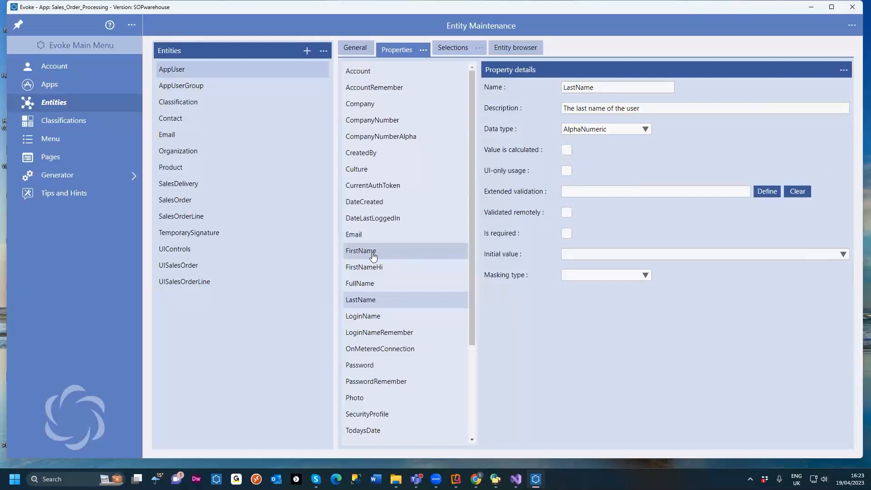
{"action": "left_click", "coordinate": [365, 285]}
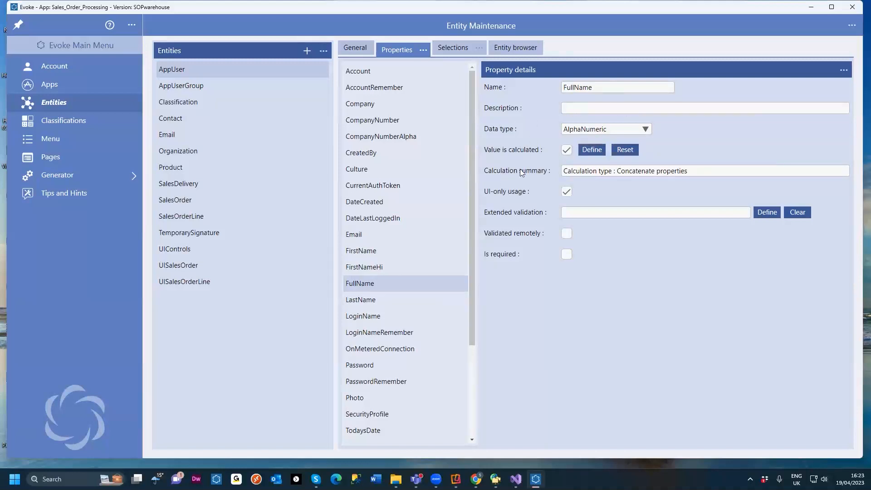
{"action": "left_click", "coordinate": [595, 152]}
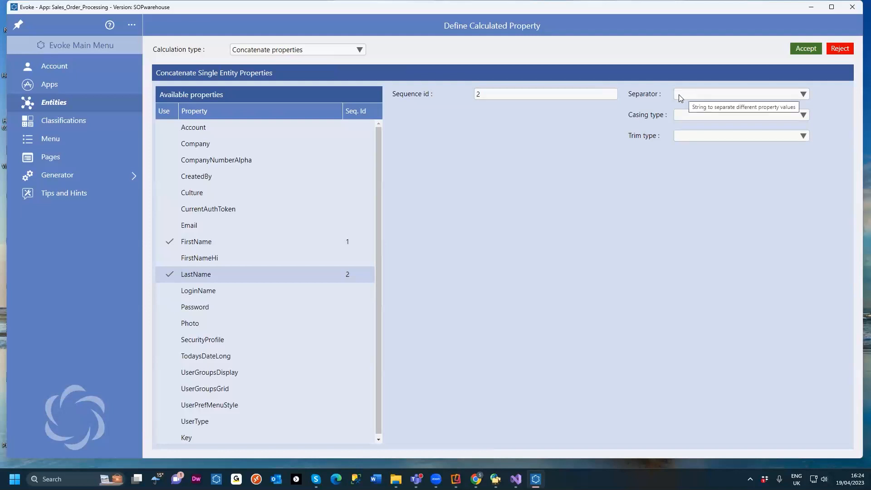
Step: Review the casing type and trim type options of the concatenated FullName calculation
{"action": "left_click", "coordinate": [803, 117]}
{"action": "left_click", "coordinate": [747, 169]}
{"action": "left_click", "coordinate": [806, 144]}
{"action": "left_click", "coordinate": [490, 206]}
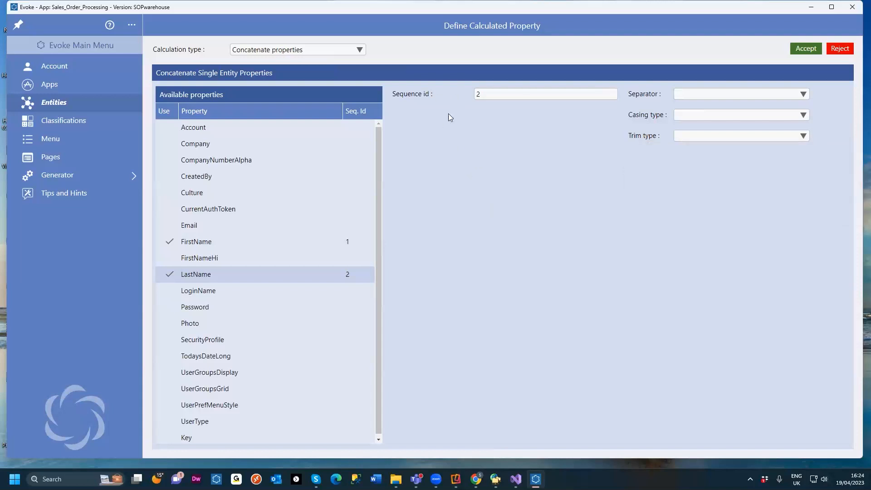
Step: Review the available calculation types, then reject the calculated property changes
{"action": "left_click", "coordinate": [360, 50]}
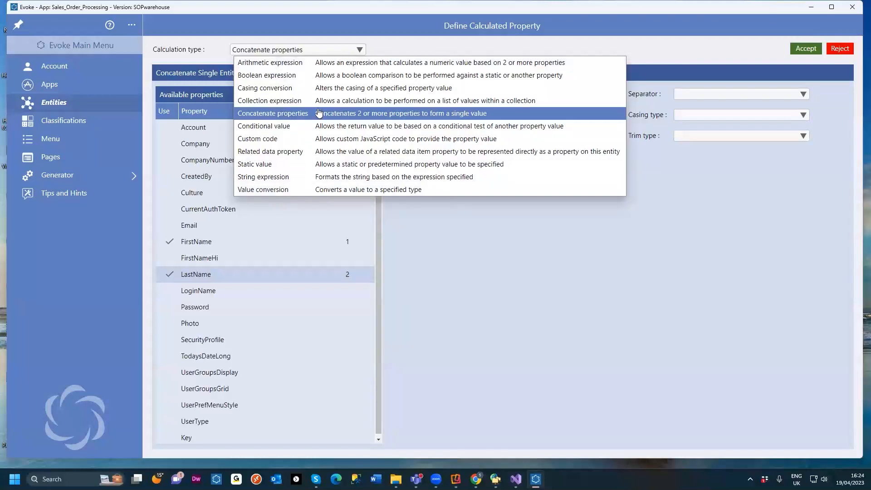
{"action": "left_click", "coordinate": [838, 52]}
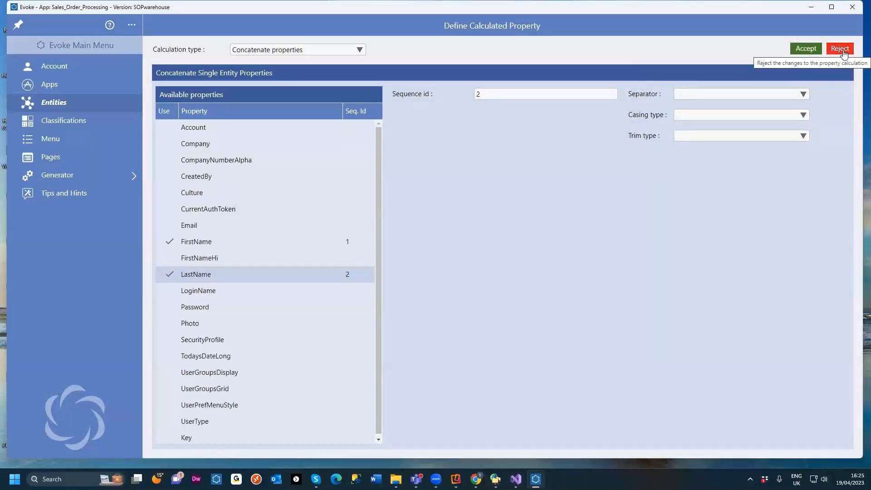
{"action": "left_click", "coordinate": [840, 49]}
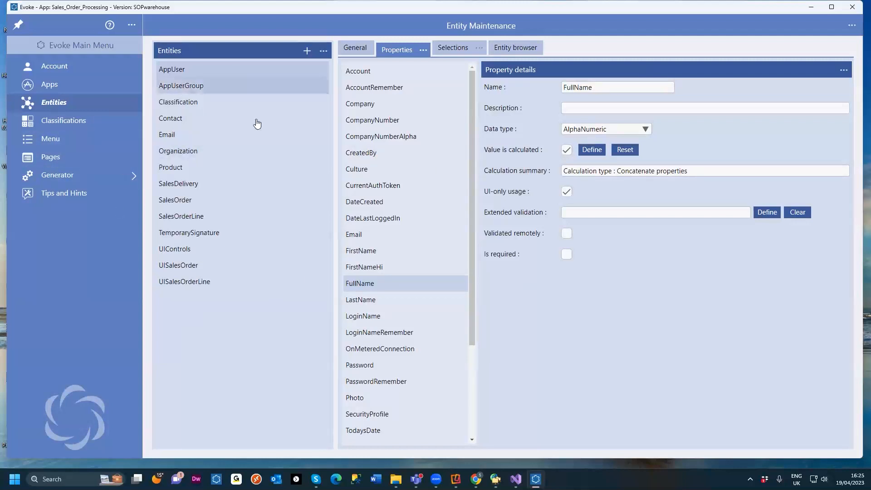
Step: Open the Generator's data mappings and select the MV repository
{"action": "left_click", "coordinate": [62, 177]}
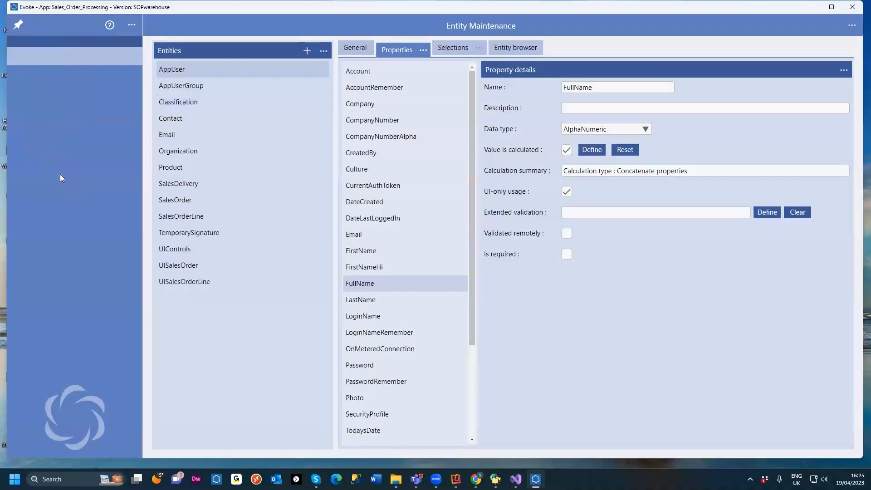
{"action": "left_click", "coordinate": [82, 123]}
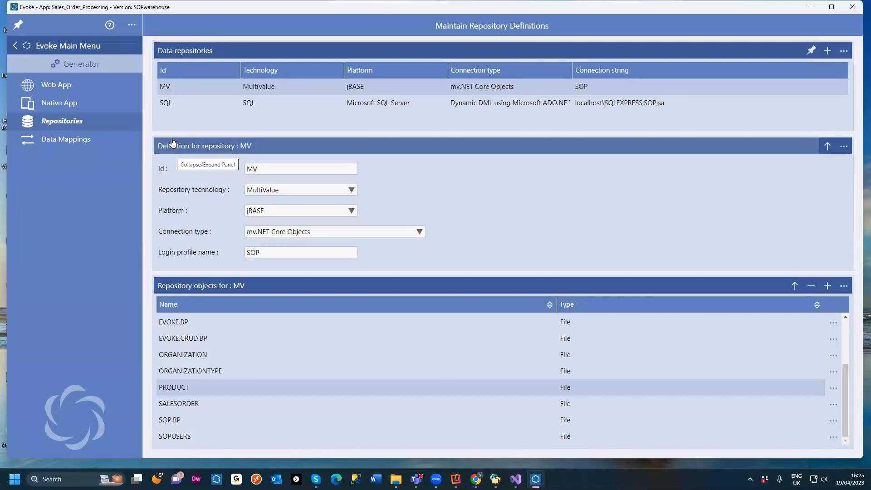
{"action": "left_click", "coordinate": [69, 142]}
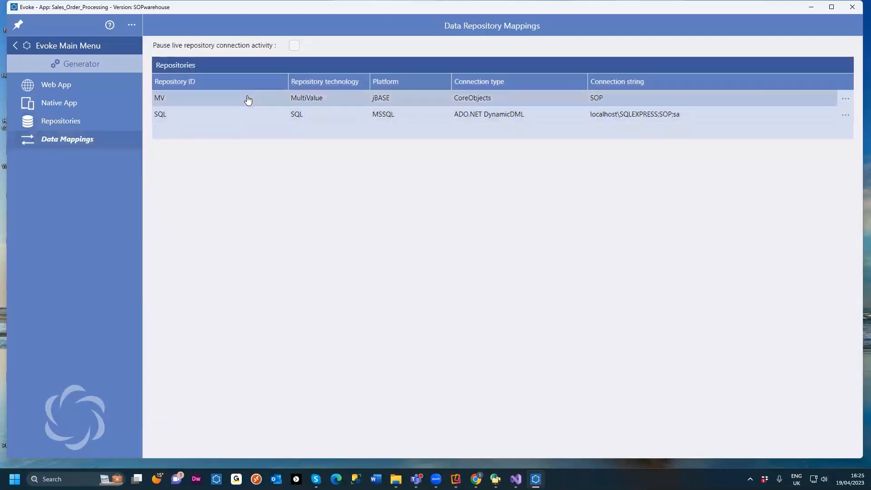
{"action": "left_click", "coordinate": [248, 99]}
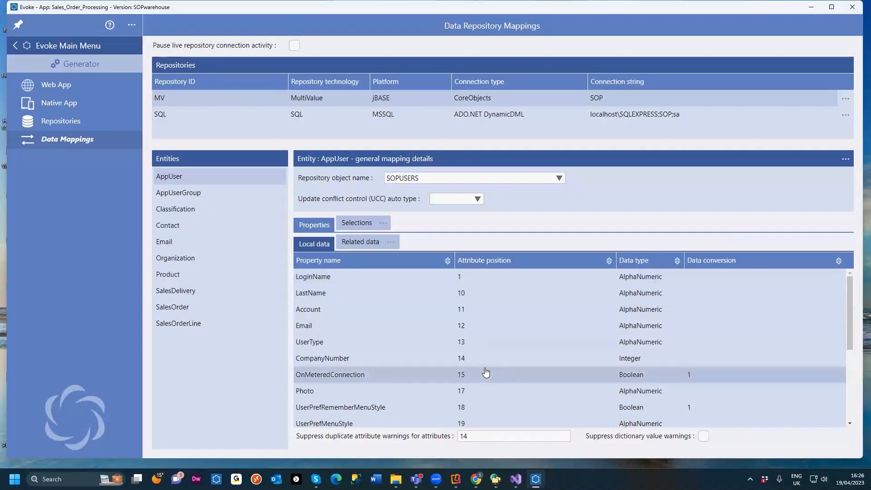
Step: Switch to mv.NET Data Manager, view the SOPUSERS file data in grid view, and minimise it
{"action": "left_click", "coordinate": [496, 478]}
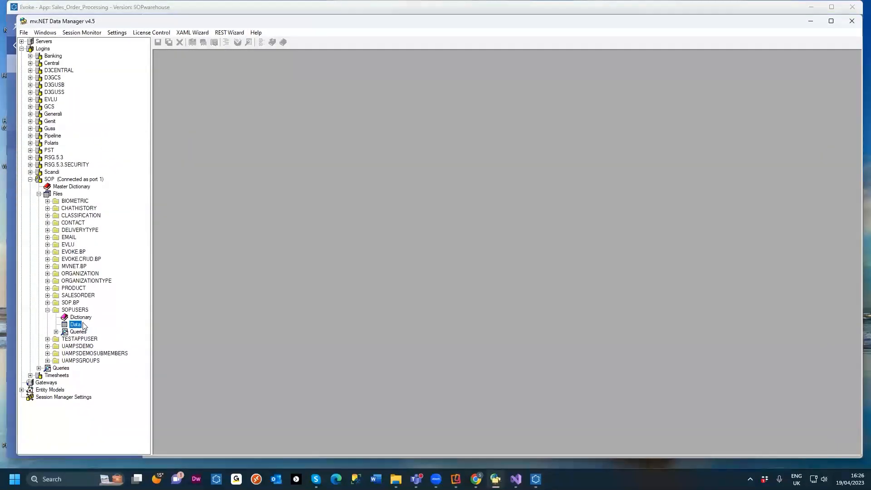
{"action": "double_click", "coordinate": [75, 324]}
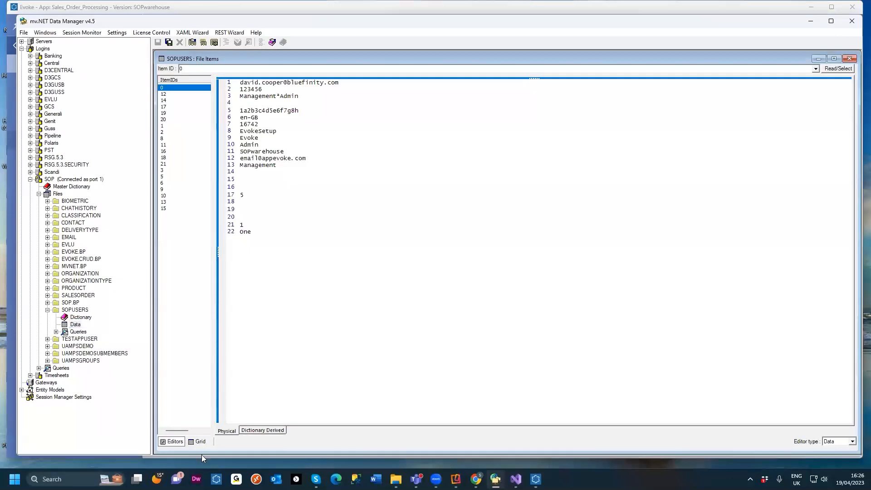
{"action": "left_click", "coordinate": [198, 441]}
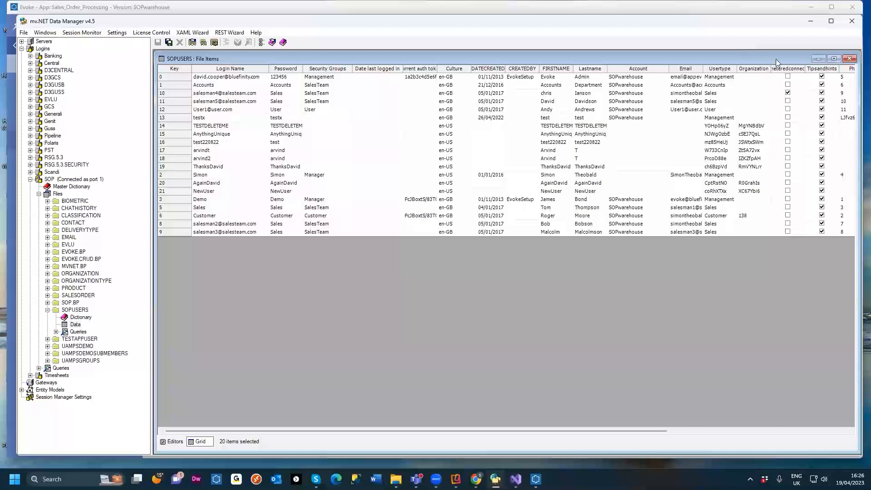
{"action": "left_click", "coordinate": [811, 23]}
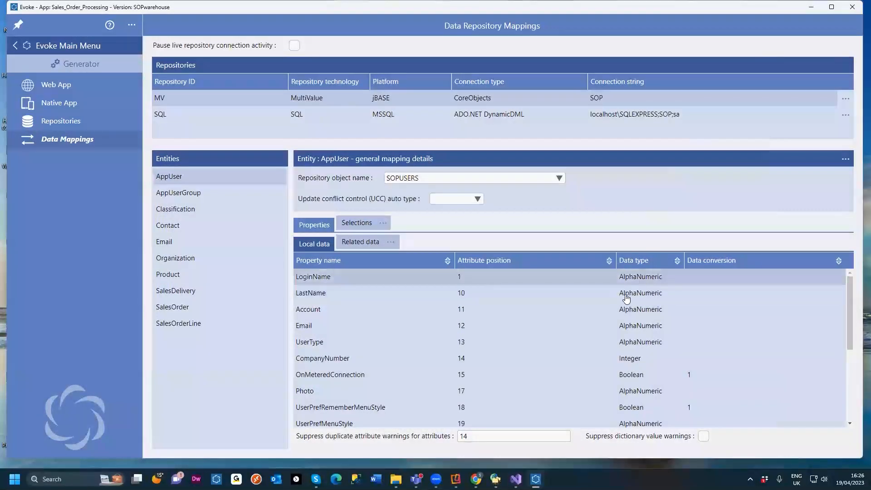
Step: Open the Boolean data conversion builder for the OnMeteredConnection mapping and ignore the changes
{"action": "scroll", "coordinate": [377, 295], "scroll_direction": "down", "scroll_amount": 2}
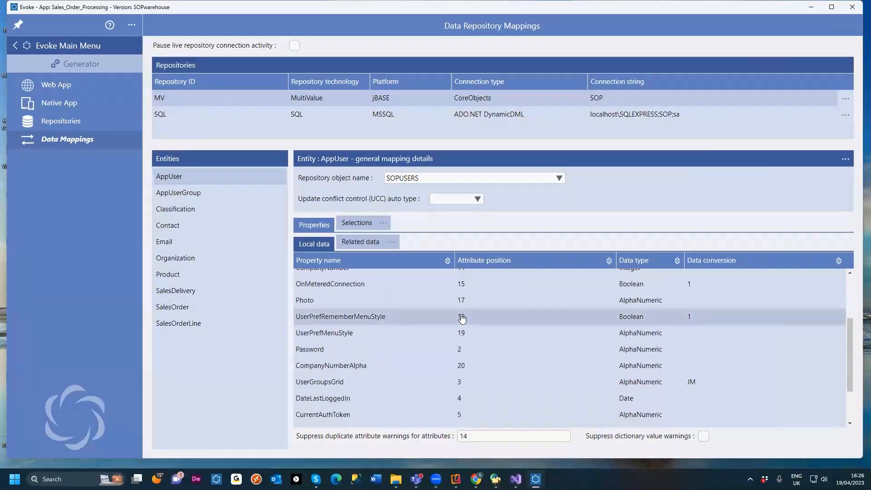
{"action": "scroll", "coordinate": [462, 317], "scroll_direction": "down", "scroll_amount": 1}
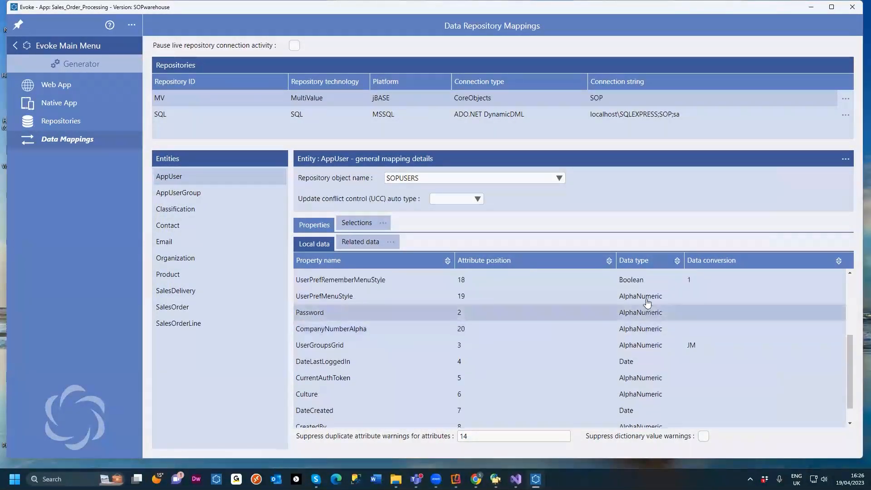
{"action": "scroll", "coordinate": [648, 303], "scroll_direction": "up", "scroll_amount": 2}
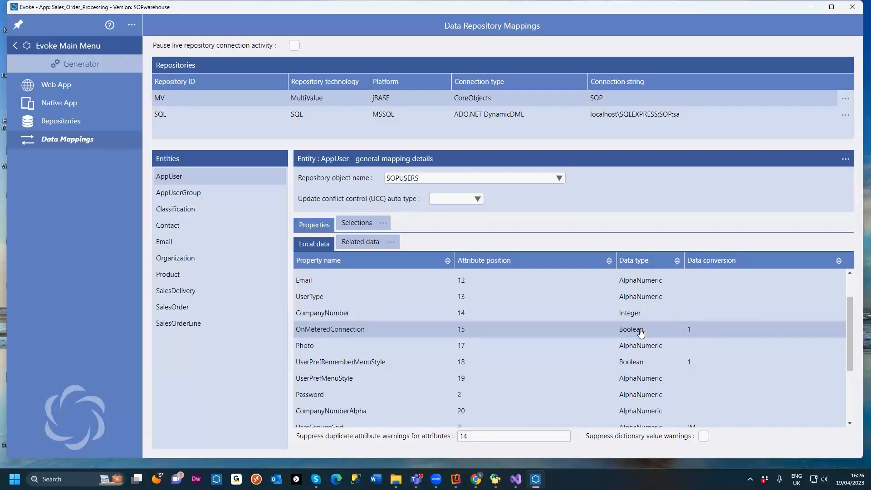
{"action": "left_click", "coordinate": [708, 331]}
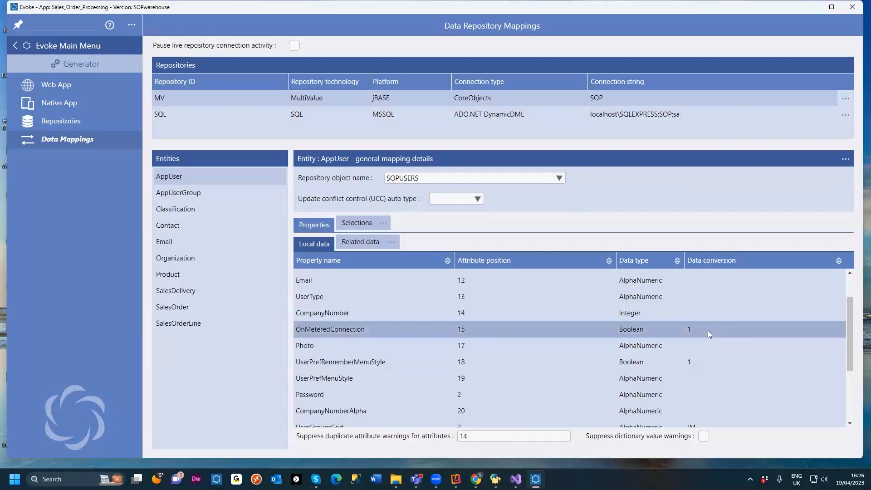
{"action": "left_click", "coordinate": [822, 336]}
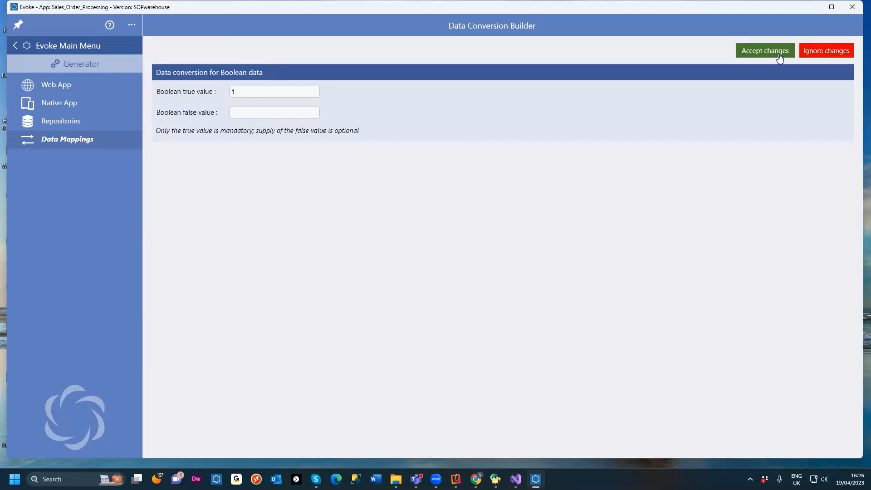
{"action": "left_click", "coordinate": [817, 50]}
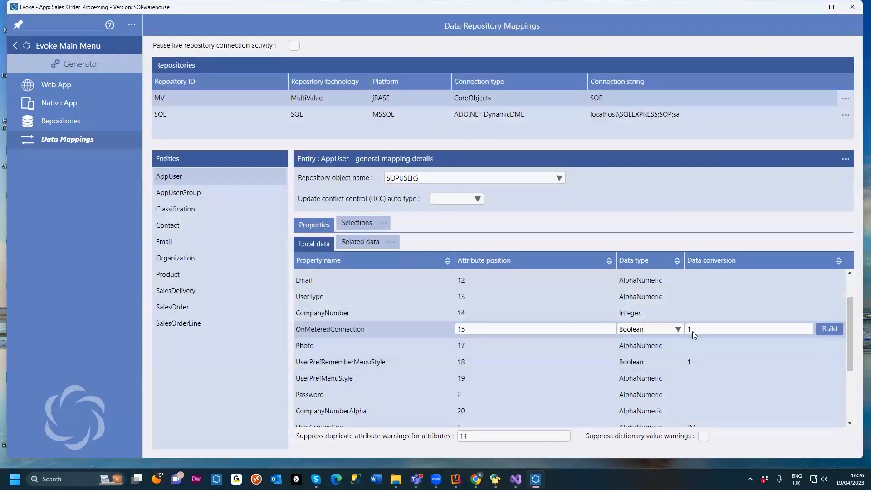
Step: Open the AppUser related data mappings and view the entity key storage options for Company
{"action": "scroll", "coordinate": [688, 335], "scroll_direction": "down", "scroll_amount": 2}
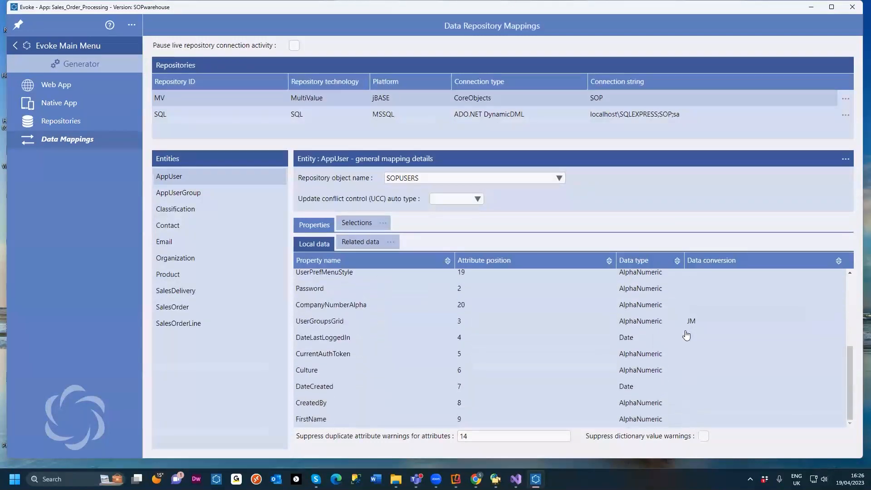
{"action": "scroll", "coordinate": [567, 309], "scroll_direction": "up", "scroll_amount": 3}
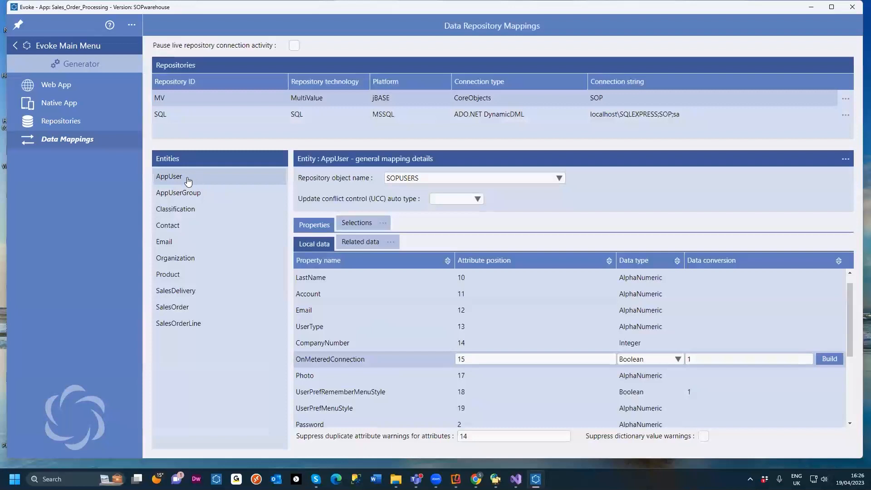
{"action": "left_click", "coordinate": [367, 247]}
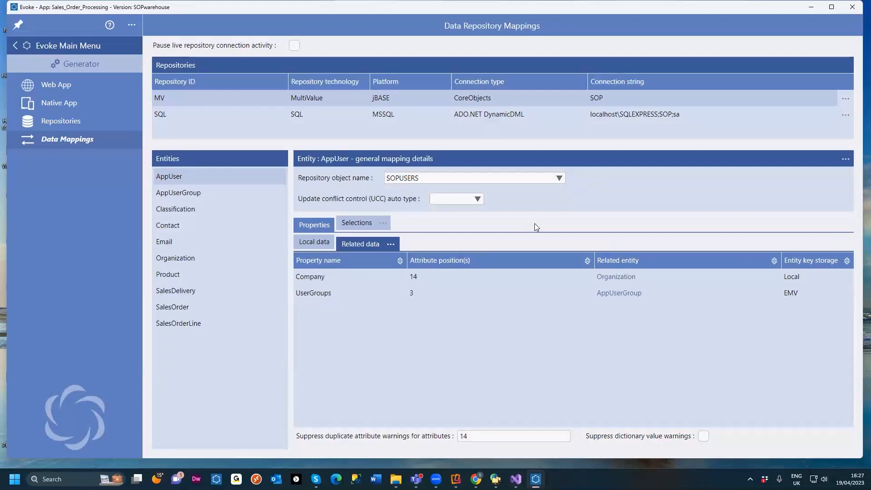
{"action": "left_click", "coordinate": [794, 279]}
{"action": "left_click", "coordinate": [795, 277]}
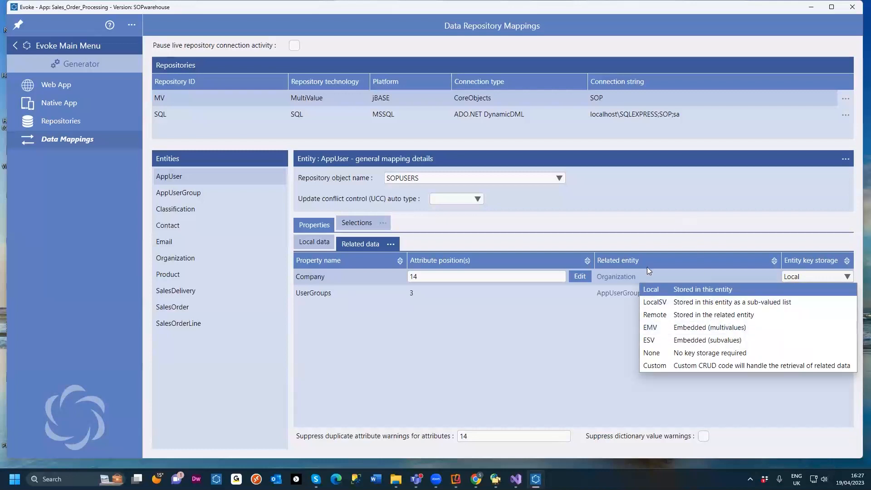
{"action": "left_click", "coordinate": [715, 204]}
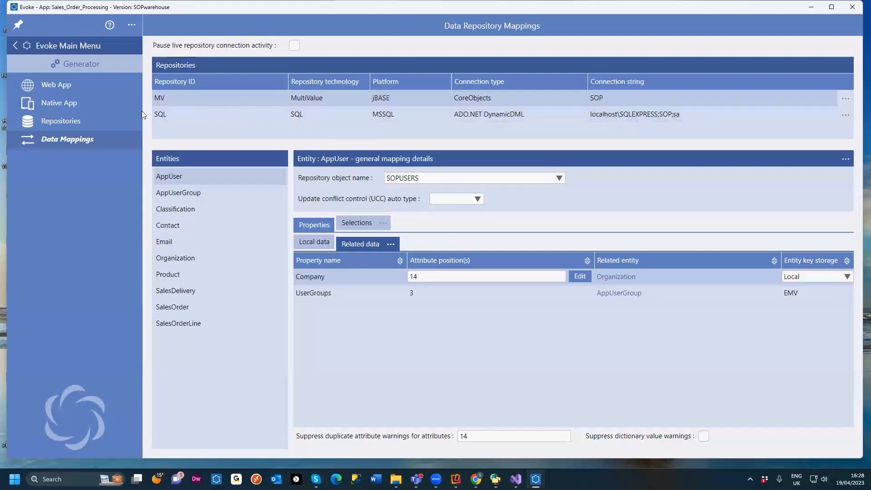
Step: Return to Entities and open the data type options of the AppUser FullName property
{"action": "left_click", "coordinate": [66, 123]}
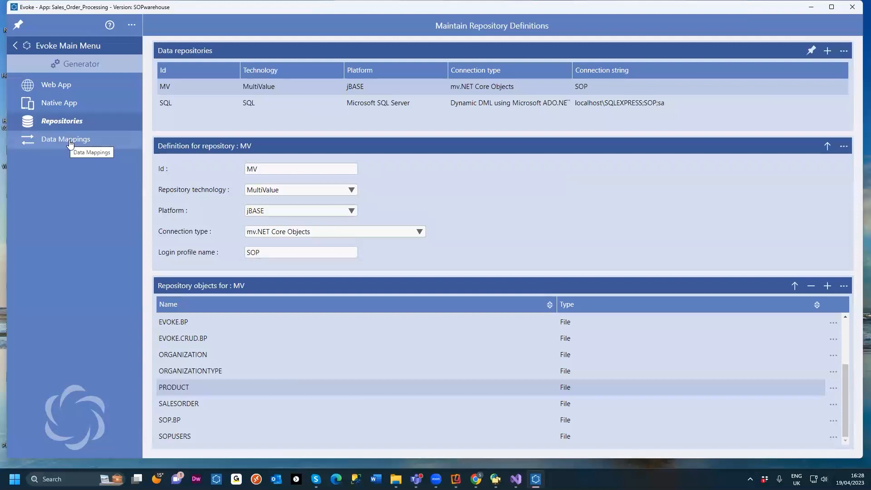
{"action": "left_click", "coordinate": [72, 142]}
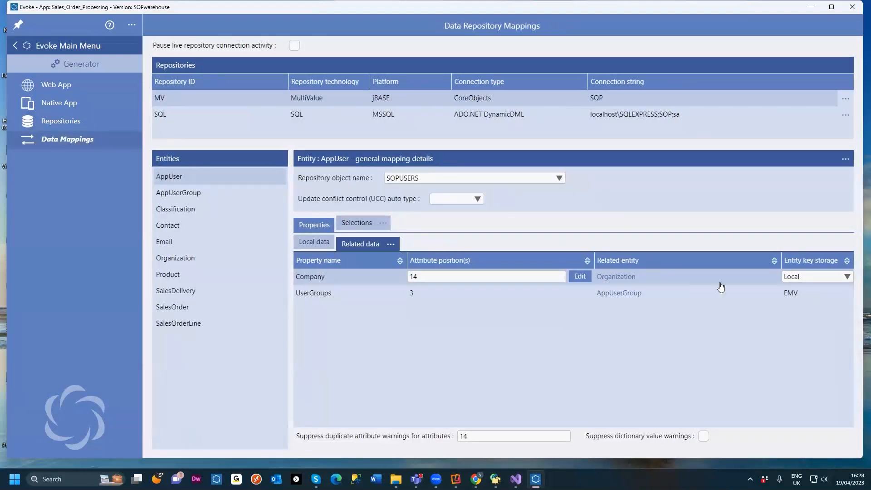
{"action": "left_click", "coordinate": [79, 46]}
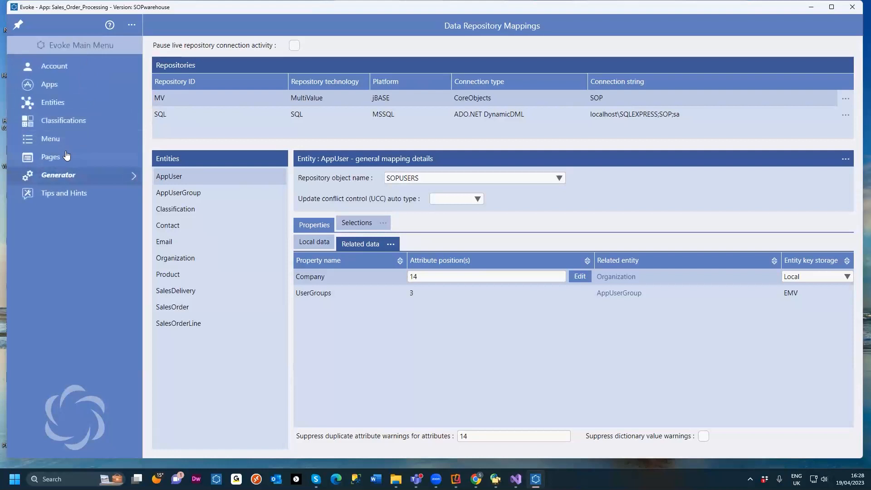
{"action": "left_click", "coordinate": [58, 106]}
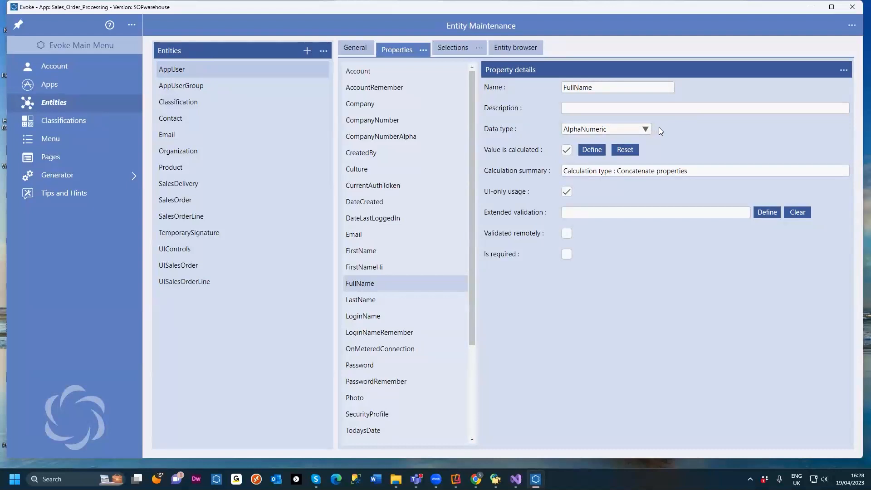
{"action": "left_click", "coordinate": [645, 130]}
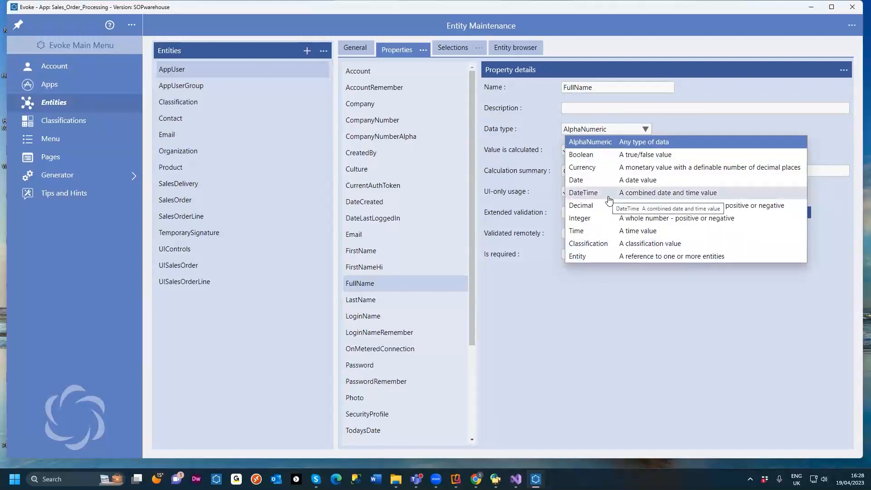
Step: Open Classifications, view the DeliveryMethod design-time data, and cancel without changes
{"action": "left_click", "coordinate": [84, 118]}
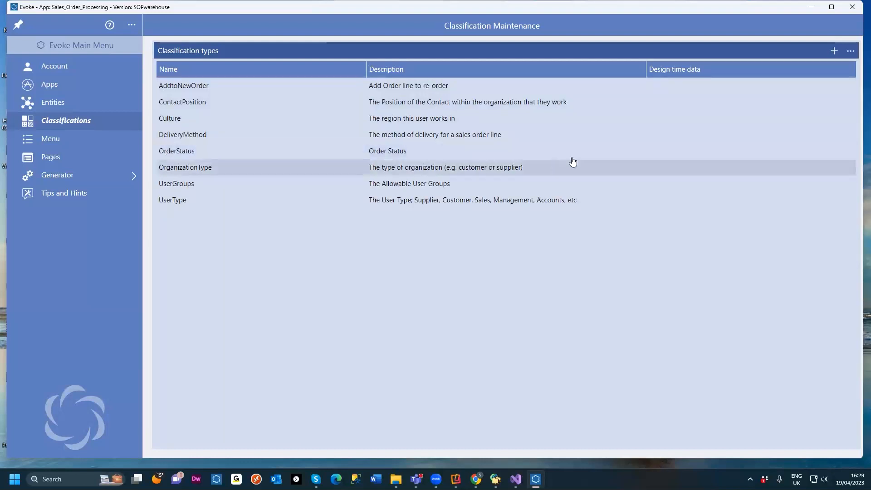
{"action": "left_click", "coordinate": [690, 133]}
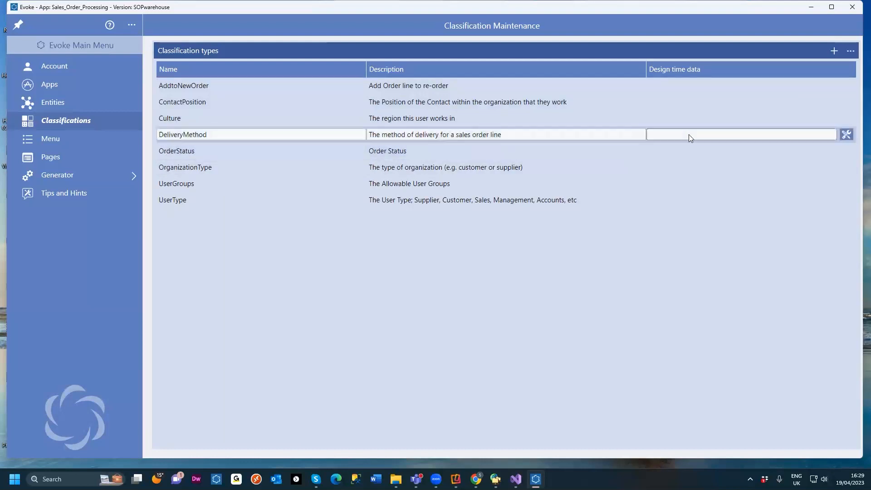
{"action": "left_click", "coordinate": [847, 135]}
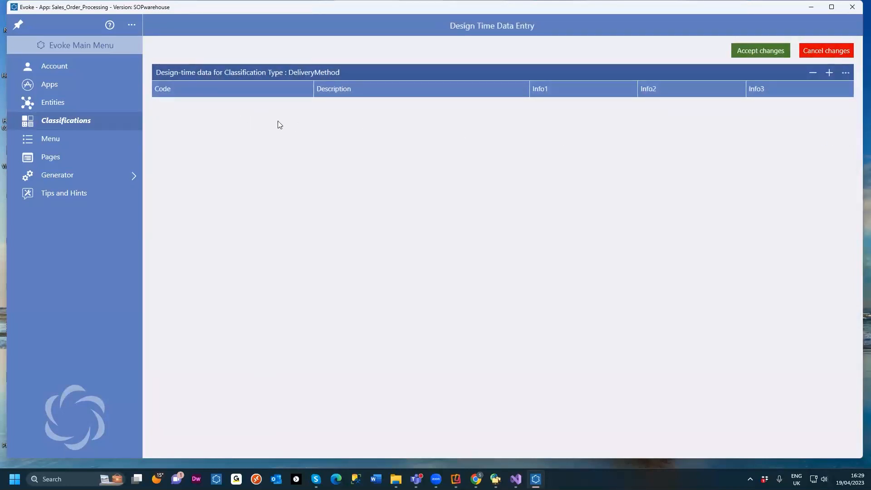
{"action": "left_click", "coordinate": [832, 53]}
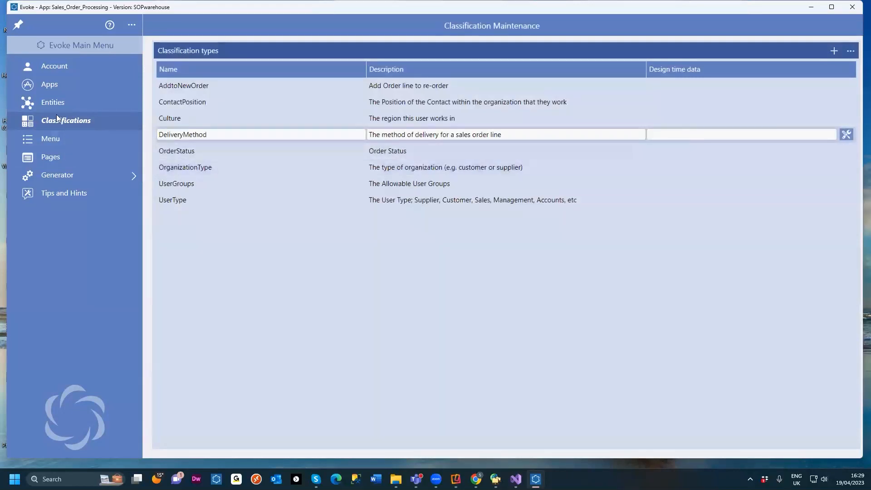
Step: Go back to Entities and review the FullName property's data type list again, closing it without a change
{"action": "left_click", "coordinate": [68, 106]}
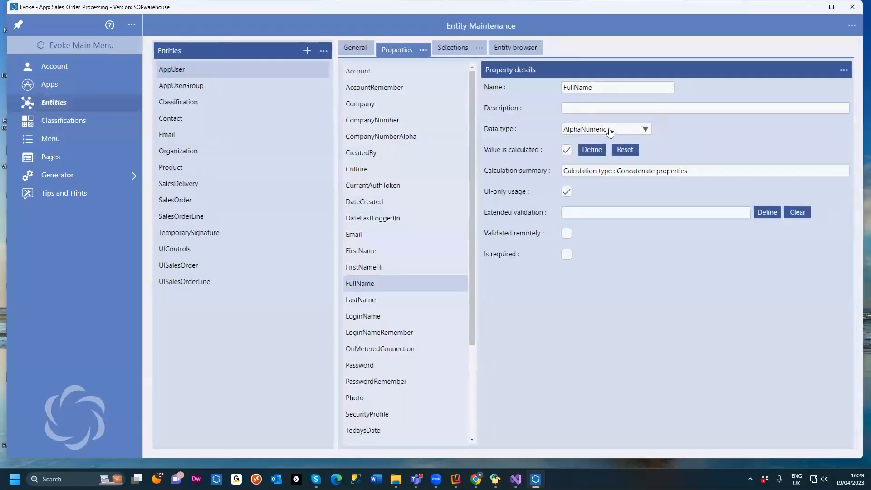
{"action": "left_click", "coordinate": [647, 128]}
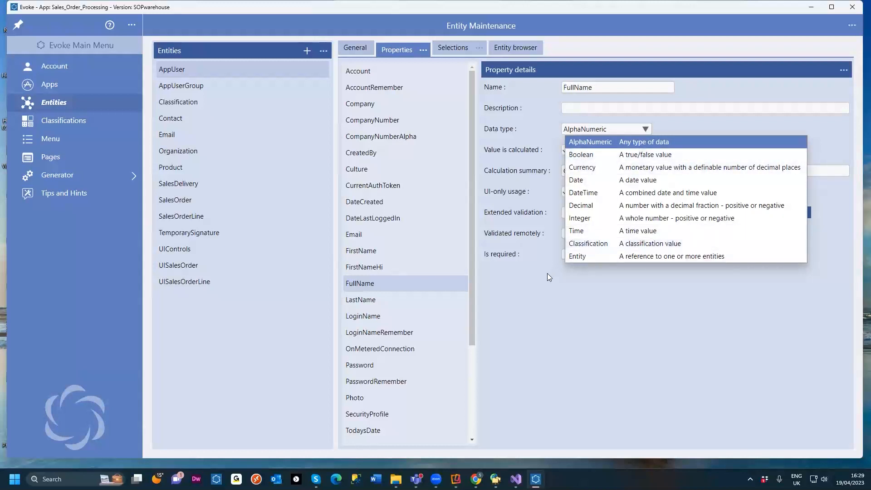
{"action": "left_click", "coordinate": [551, 302]}
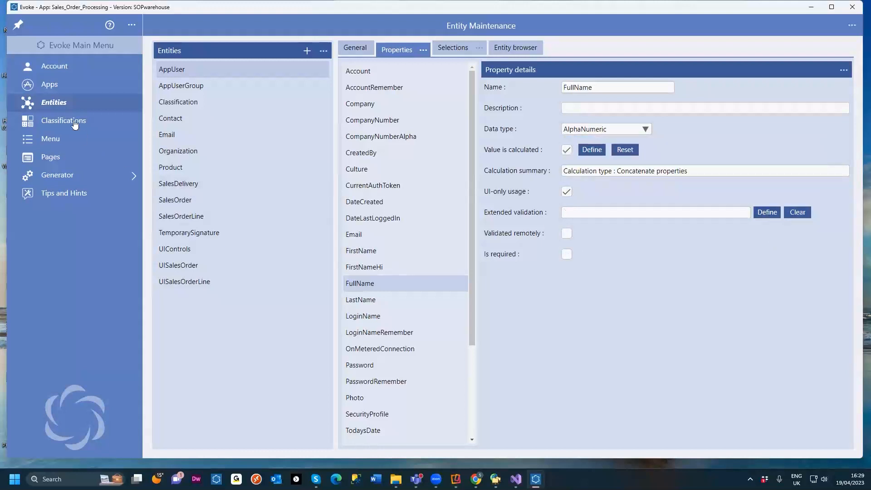
Step: Open the Menu designer and switch to the running Sales Order Processing app in the browser
{"action": "left_click", "coordinate": [53, 140]}
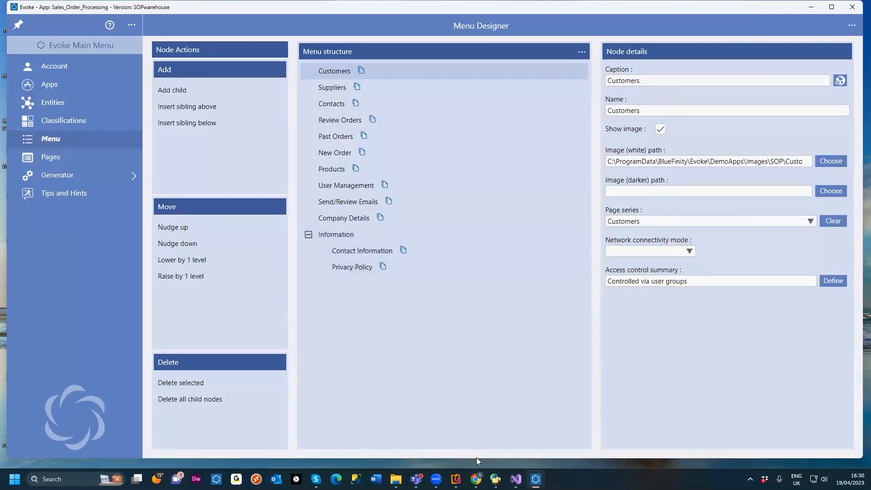
{"action": "mouse_move", "coordinate": [476, 479]}
{"action": "left_click", "coordinate": [503, 438]}
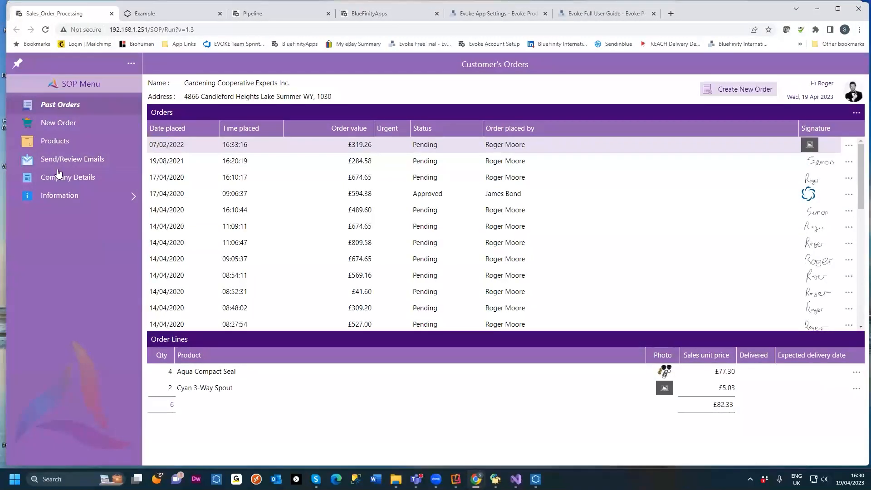
Step: Open the Information submenu of the SOP Menu, go back to the main menu, and switch back to the Menu designer
{"action": "left_click", "coordinate": [51, 196]}
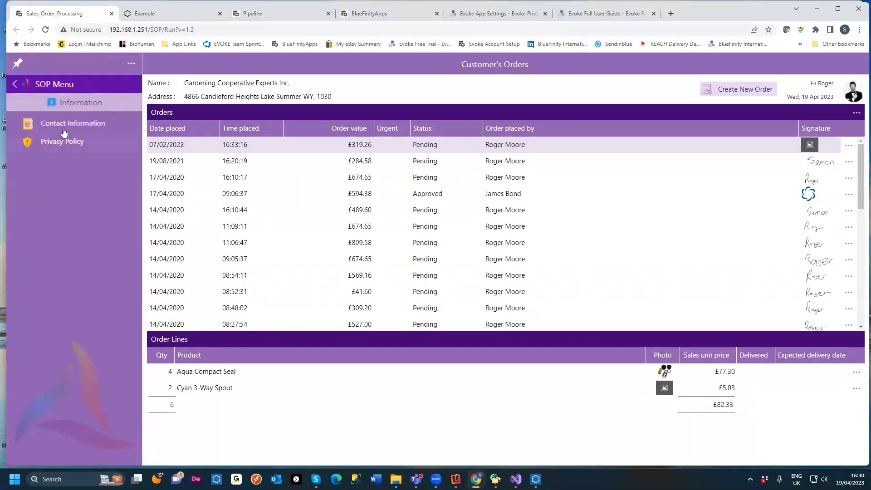
{"action": "left_click", "coordinate": [42, 86]}
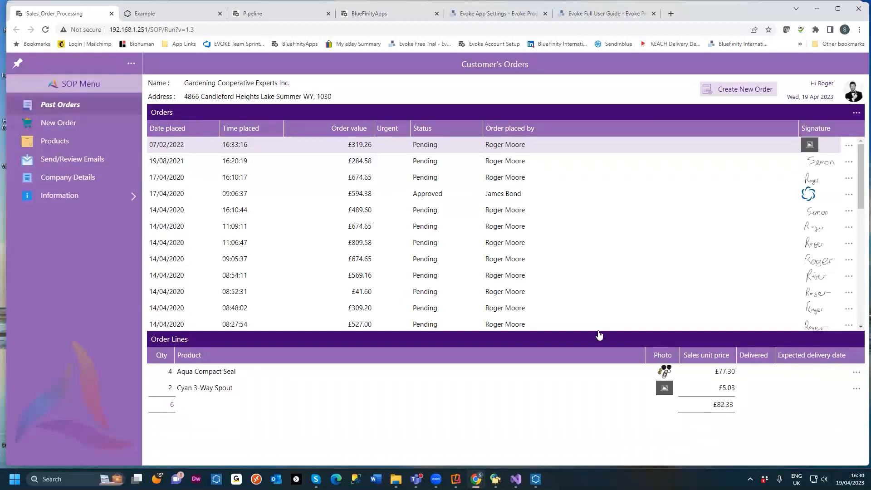
{"action": "mouse_move", "coordinate": [533, 480]}
{"action": "left_click", "coordinate": [528, 444]}
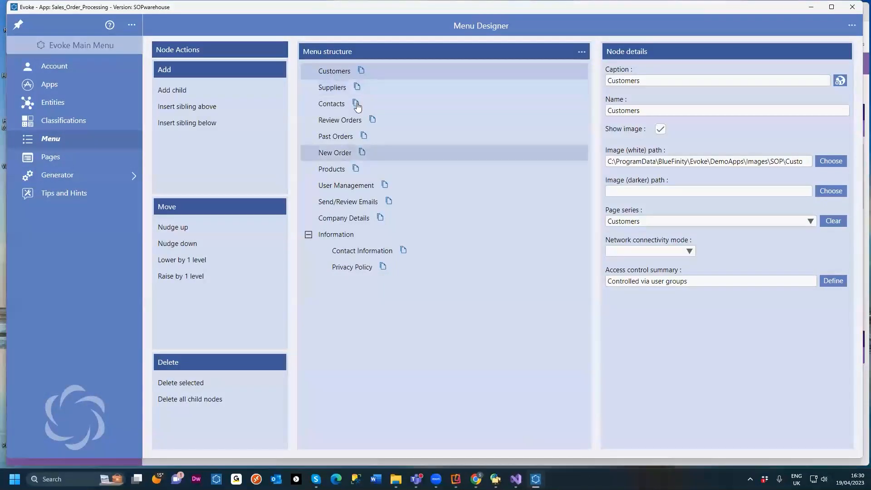
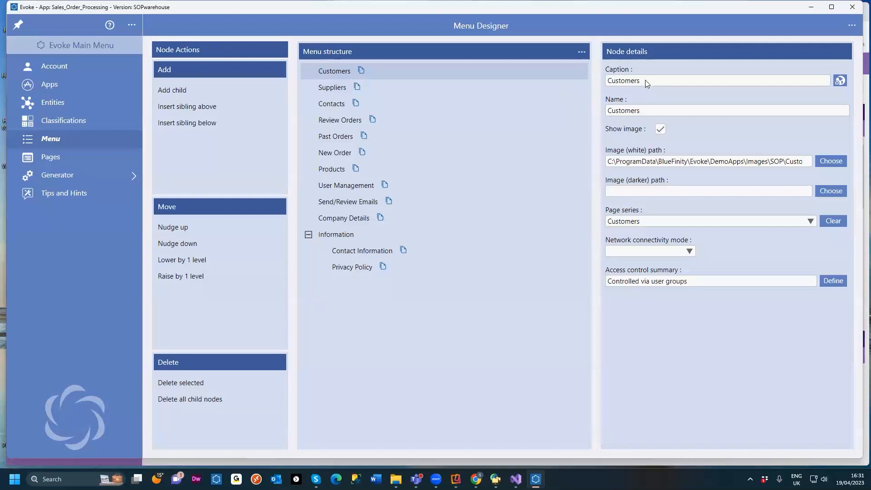
Step: Clear and re-enter the Customers menu node's name and caption fields
{"action": "left_click", "coordinate": [630, 112]}
{"action": "left_click", "coordinate": [844, 110]}
{"action": "left_click", "coordinate": [675, 81]}
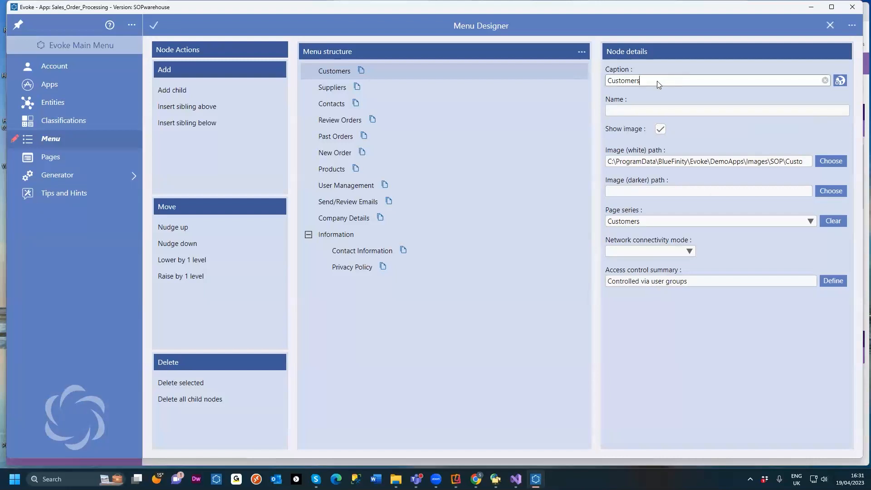
{"action": "type", "text": "s"}
{"action": "left_click", "coordinate": [659, 109]}
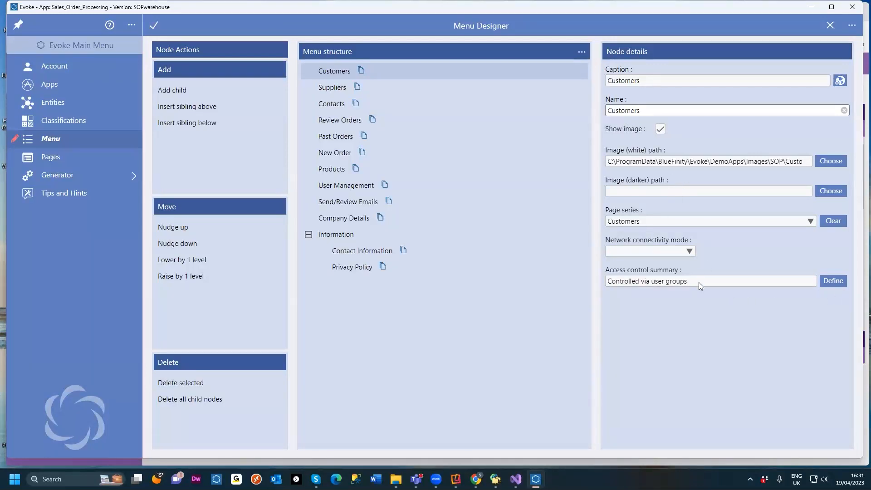
Step: Open the Customers node's access control, review its user-group-based visibility groups and group list, and return to data-based tests
{"action": "left_click", "coordinate": [830, 284]}
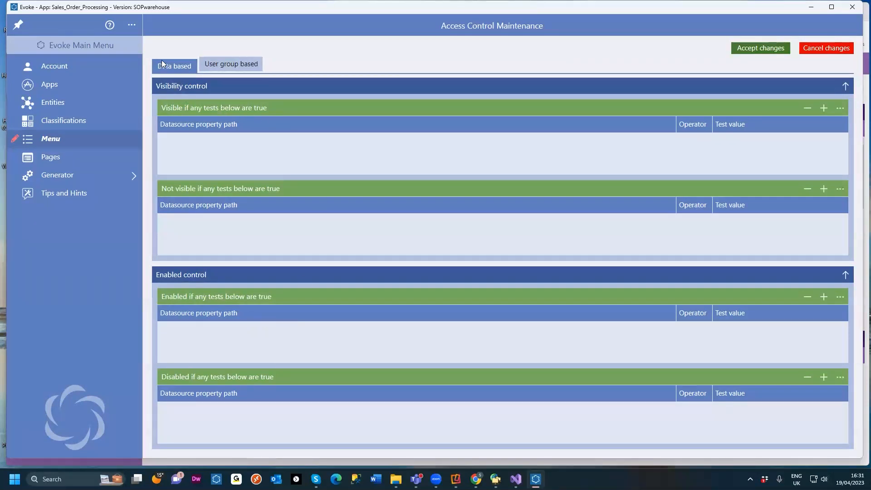
{"action": "left_click", "coordinate": [225, 64]}
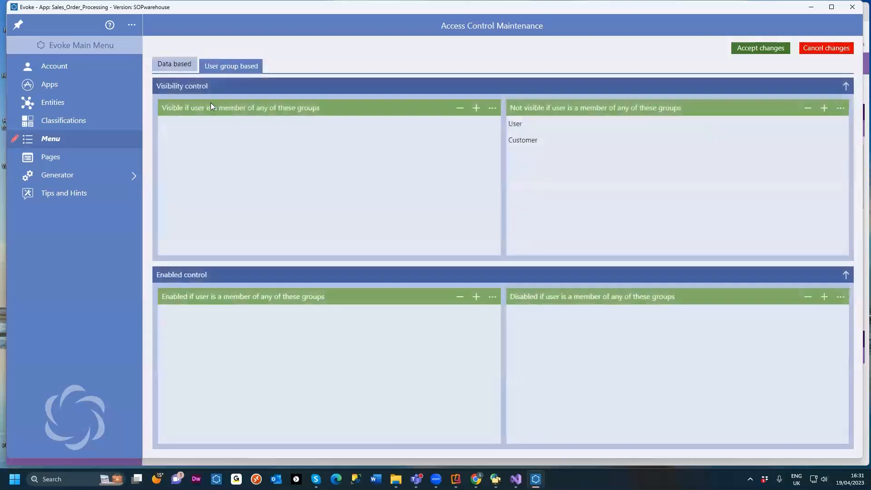
{"action": "left_click", "coordinate": [528, 147]}
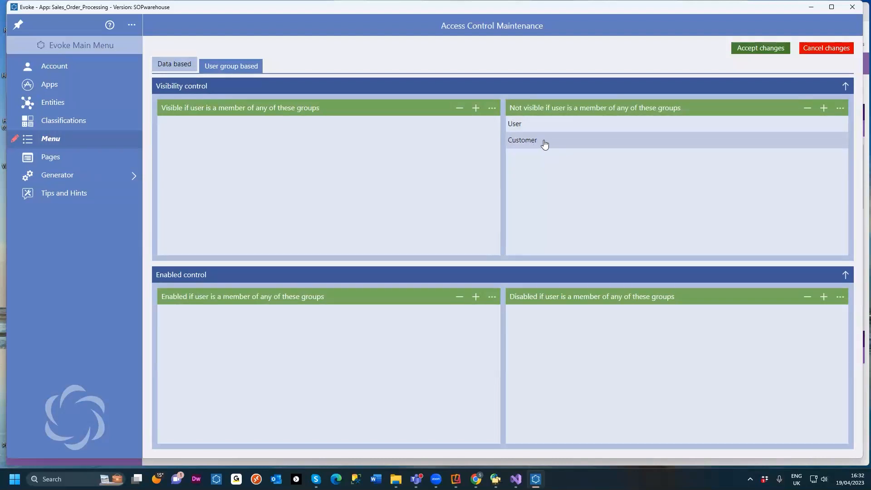
{"action": "left_click", "coordinate": [546, 142]}
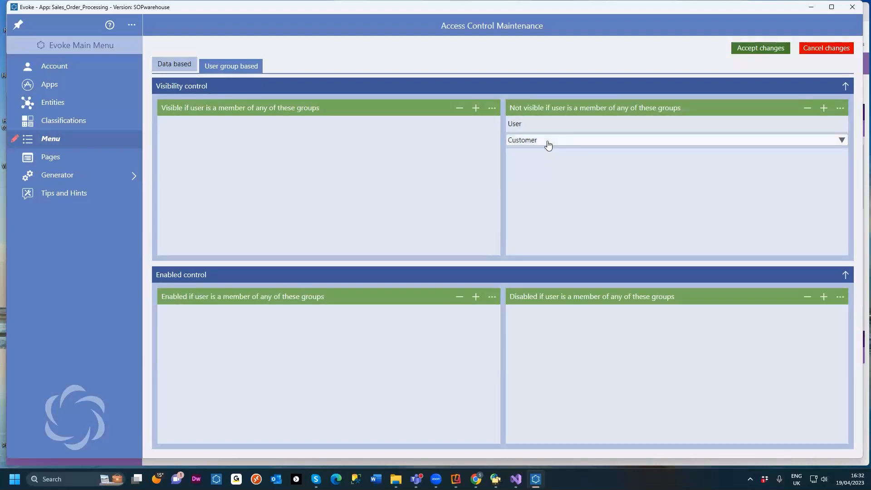
{"action": "left_click", "coordinate": [842, 141]}
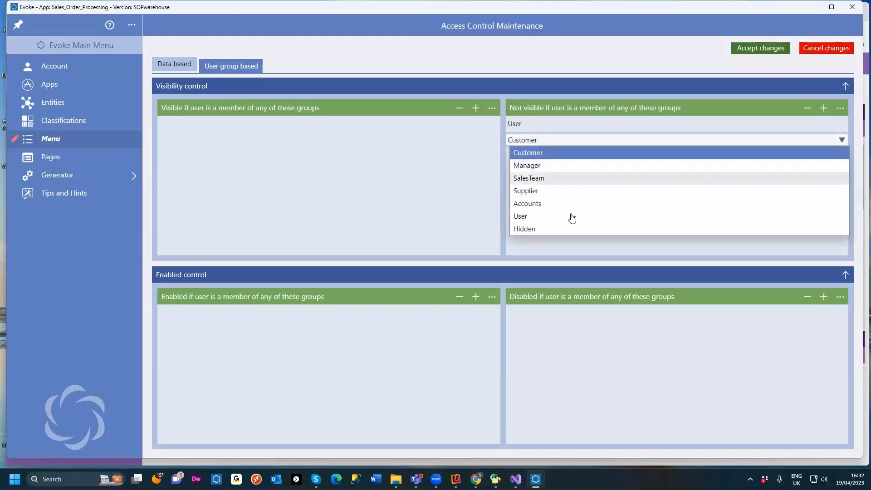
{"action": "left_click", "coordinate": [454, 57]}
{"action": "left_click", "coordinate": [181, 67]}
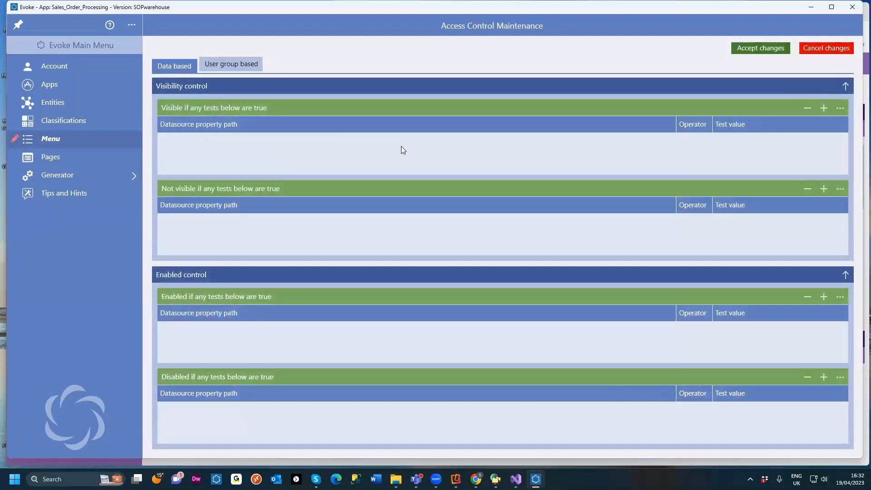
Step: Add a visibility test with the property path Users.current.Company.MainContact.FirstName
{"action": "left_click", "coordinate": [824, 108]}
{"action": "left_click", "coordinate": [253, 138]}
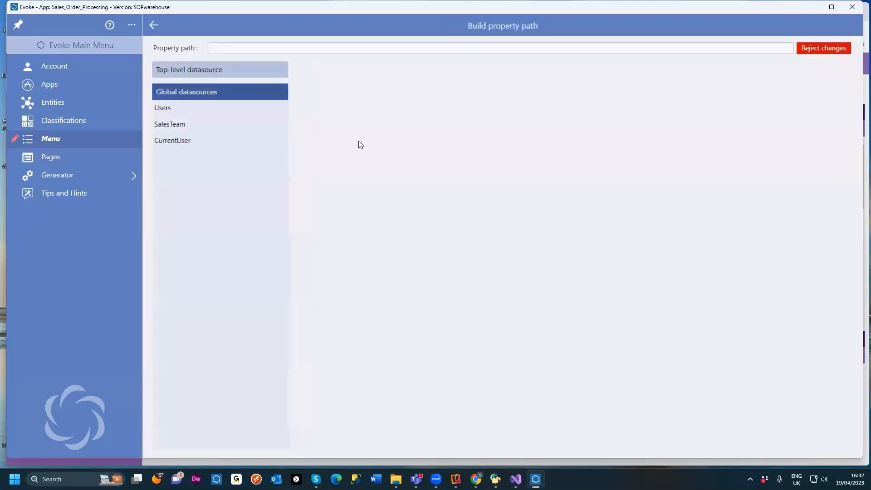
{"action": "left_click", "coordinate": [154, 25]}
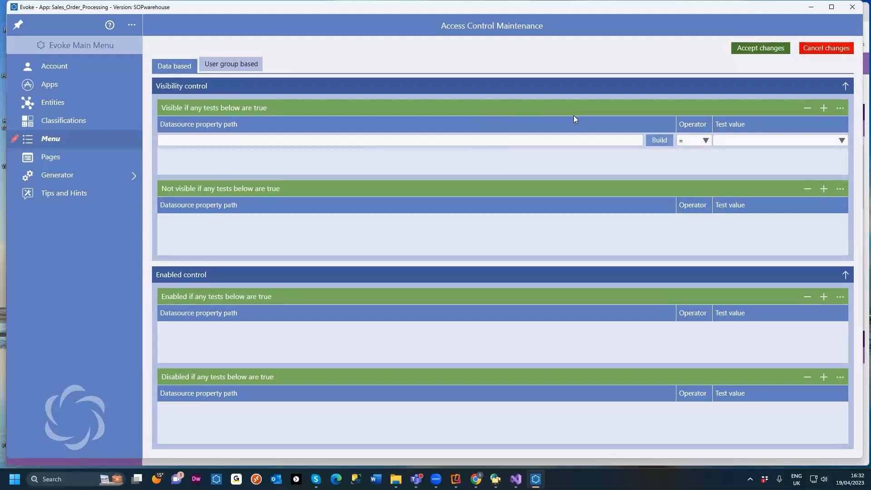
{"action": "left_click", "coordinate": [658, 141]}
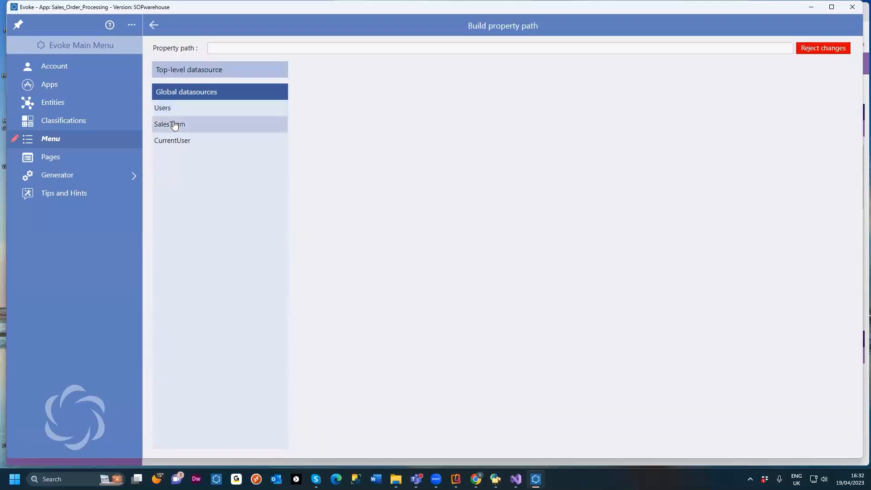
{"action": "left_click", "coordinate": [177, 109]}
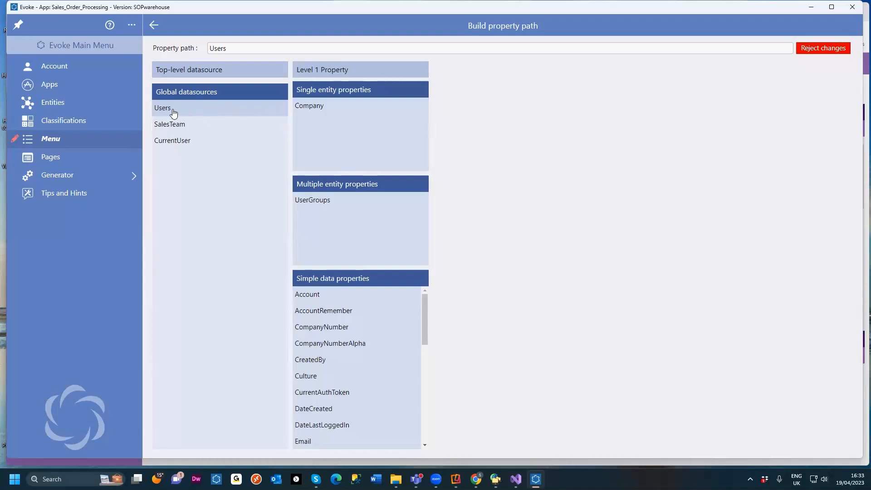
{"action": "left_click", "coordinate": [335, 113]}
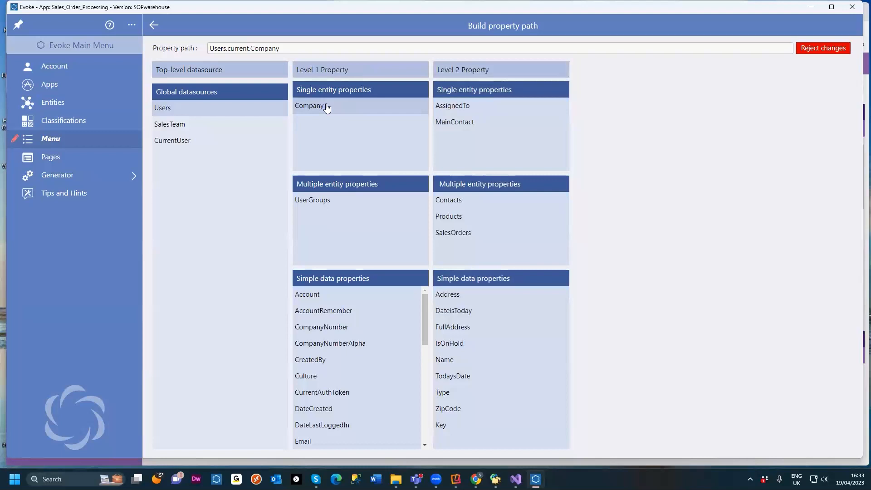
{"action": "left_click", "coordinate": [459, 123]}
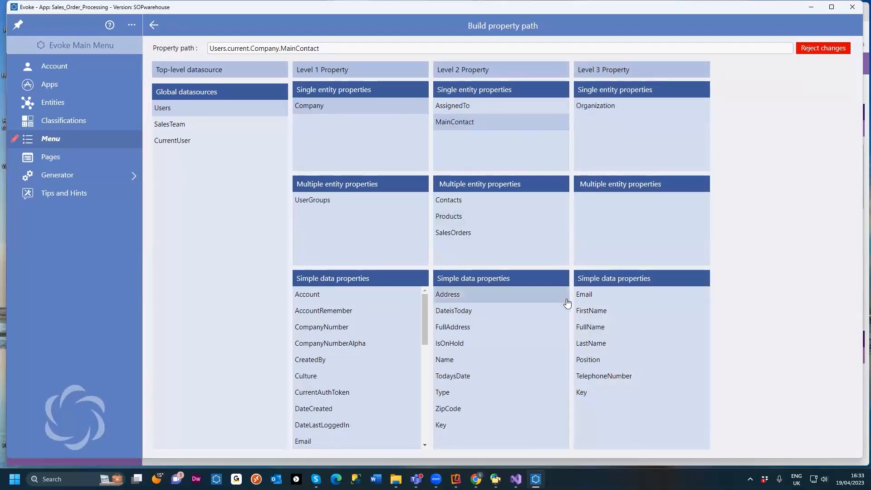
{"action": "left_click", "coordinate": [593, 312]}
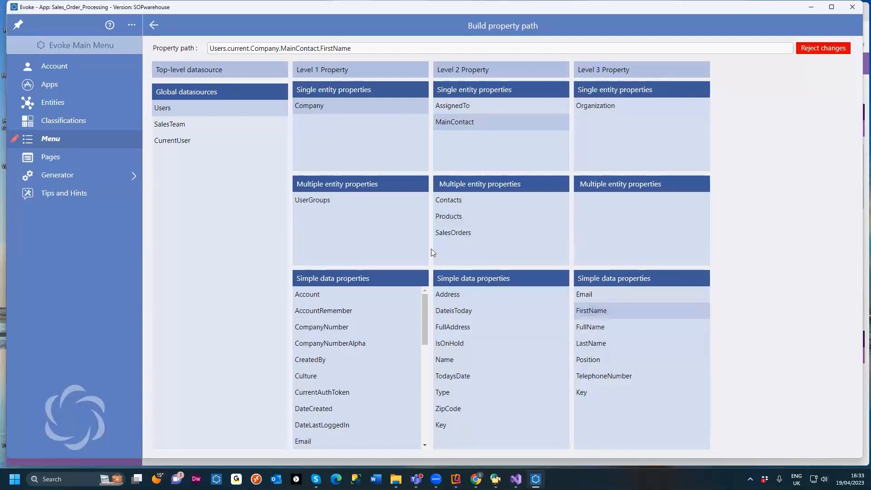
{"action": "left_click", "coordinate": [155, 27]}
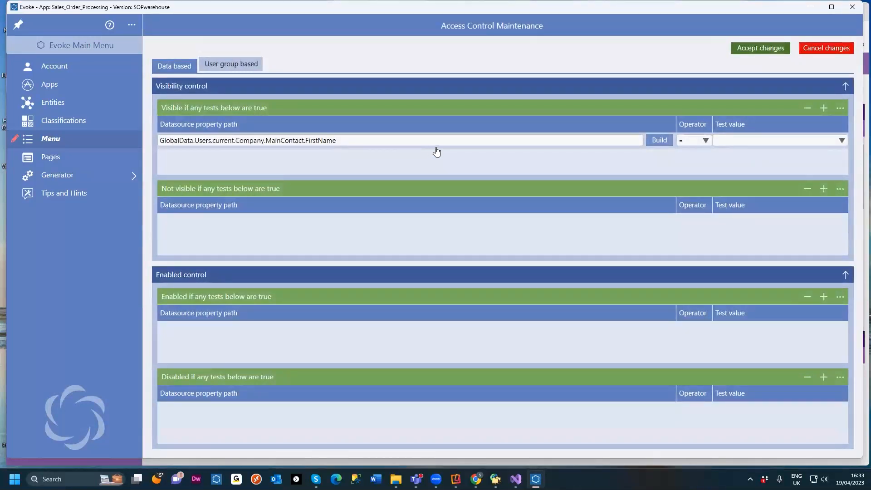
Step: Set the test's operator to Contains and enter a contact's first name as the test value
{"action": "left_click", "coordinate": [706, 141]}
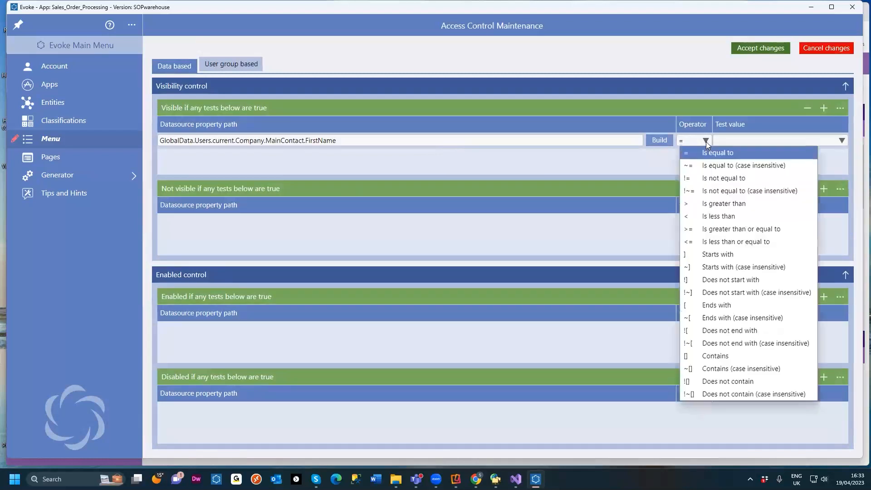
{"action": "left_click", "coordinate": [712, 358]}
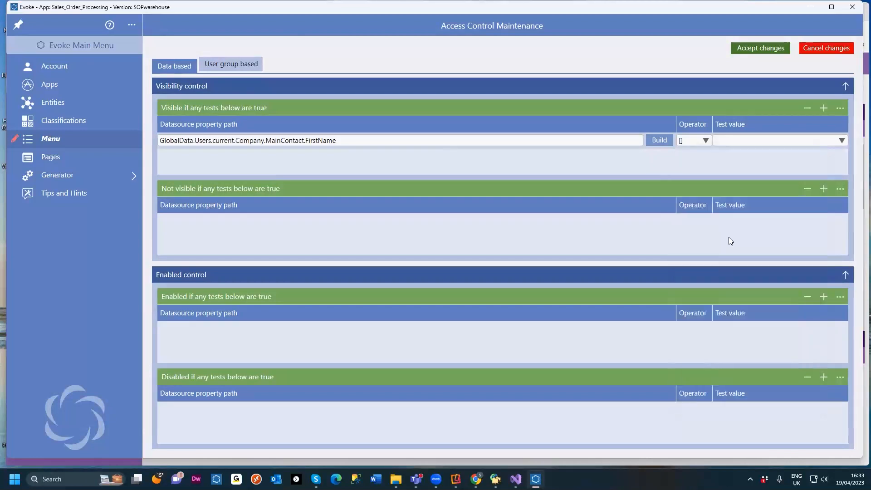
{"action": "left_click", "coordinate": [841, 141]}
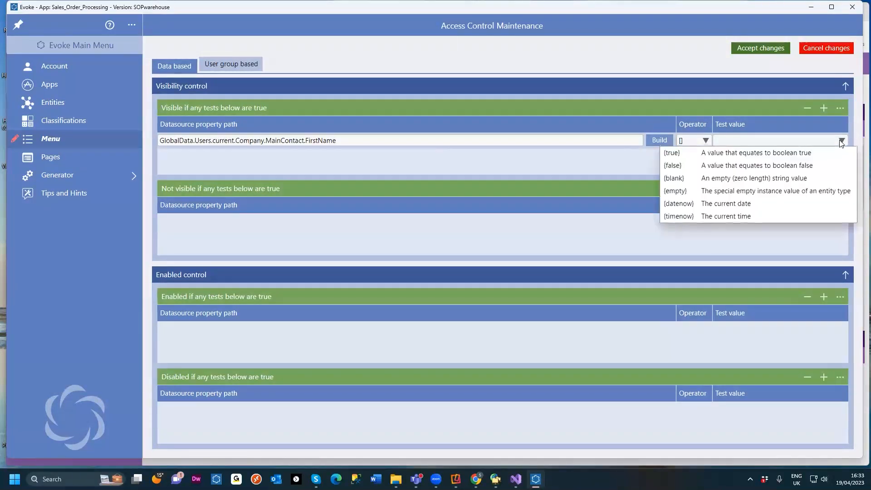
{"action": "left_click", "coordinate": [733, 141]}
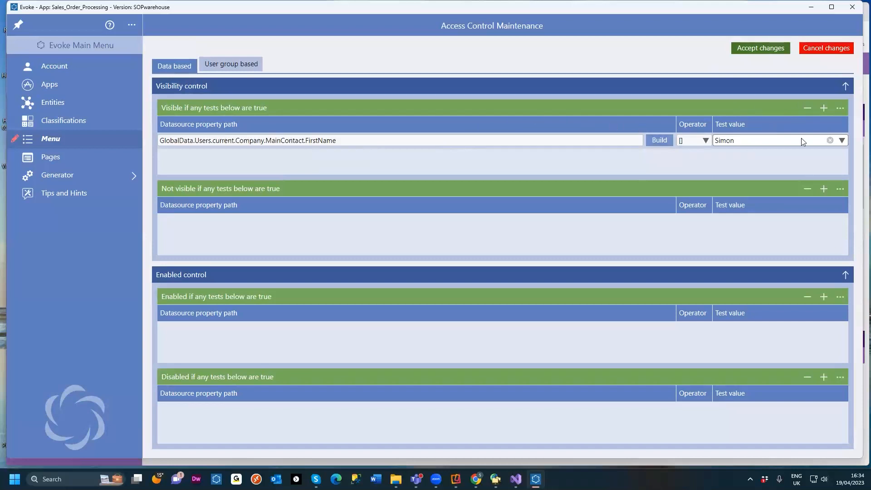
Step: Remove the visibility test and cancel the access control and Menu Designer changes
{"action": "left_click", "coordinate": [808, 109]}
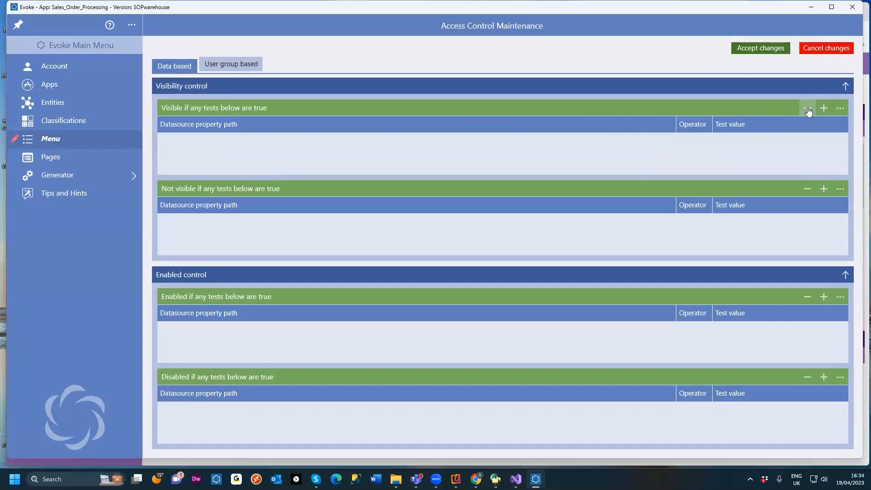
{"action": "left_click", "coordinate": [817, 48]}
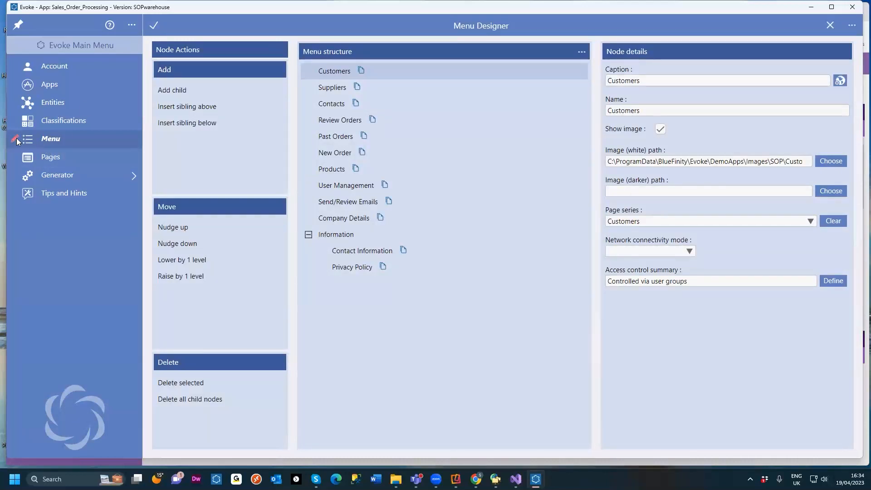
{"action": "left_click", "coordinate": [829, 29]}
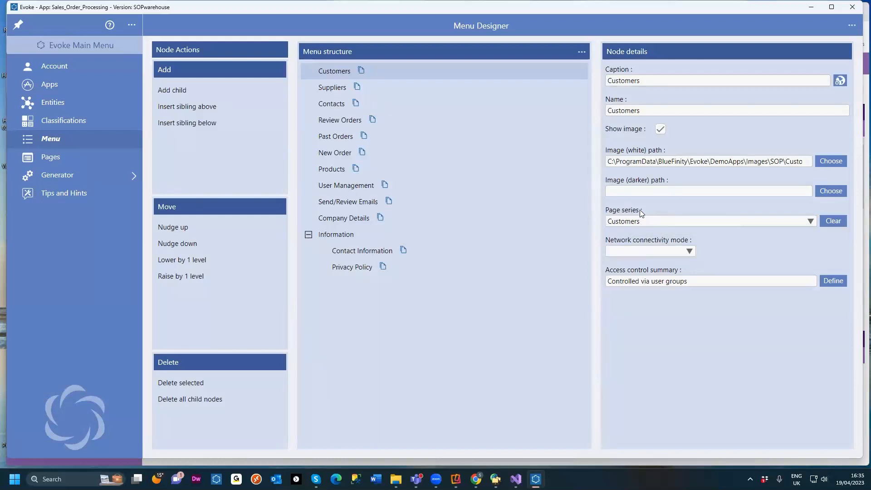
Step: Switch to the running Sales Order Processing app, open New Order, and return to the designer
{"action": "mouse_move", "coordinate": [476, 479]}
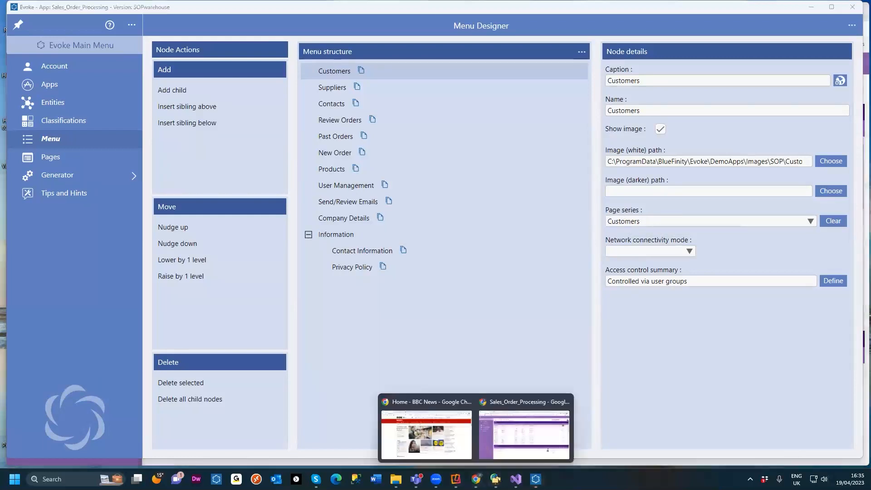
{"action": "left_click", "coordinate": [514, 443]}
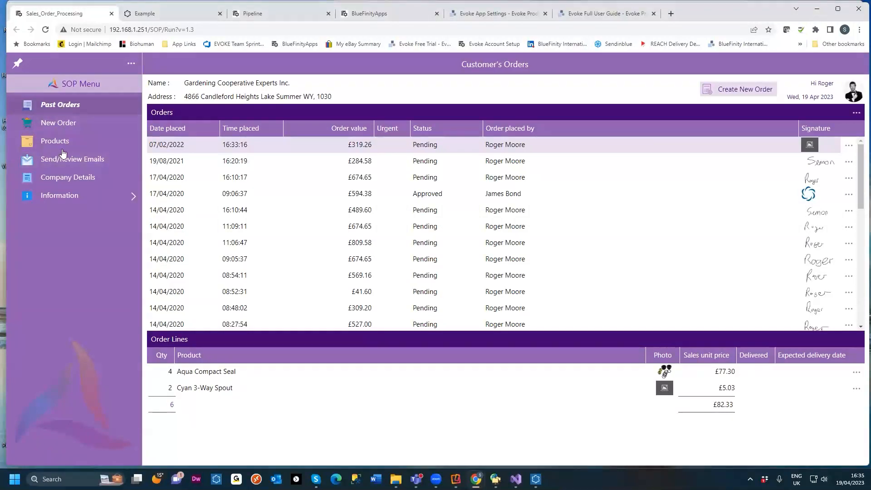
{"action": "left_click", "coordinate": [56, 119]}
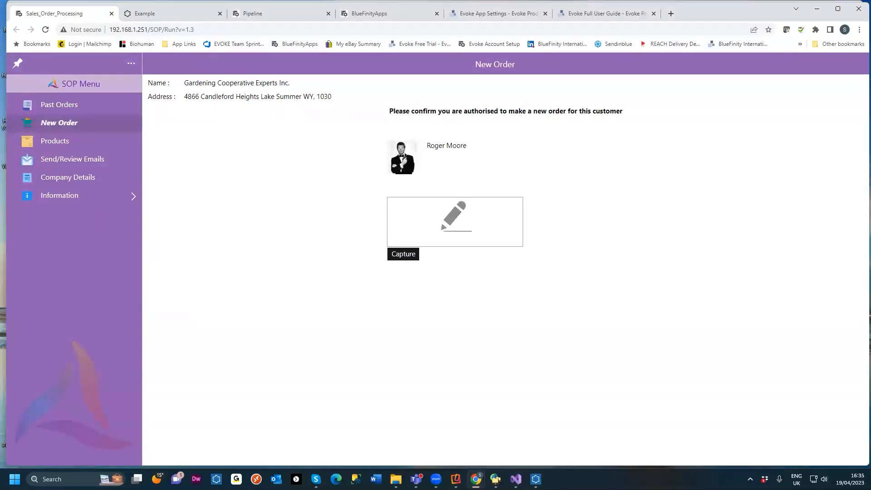
{"action": "left_click", "coordinate": [819, 13]}
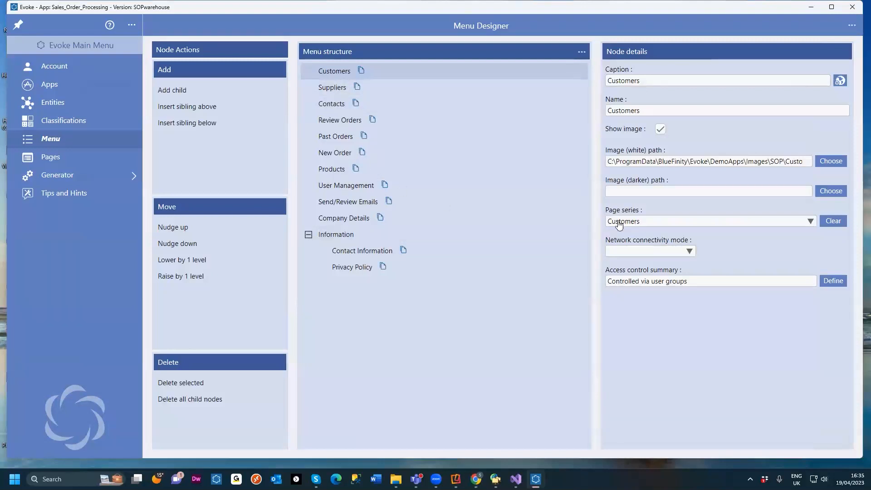
Step: Open Pages and switch the page series list to the menu structure view and back to the alphabetic list
{"action": "left_click", "coordinate": [55, 158]}
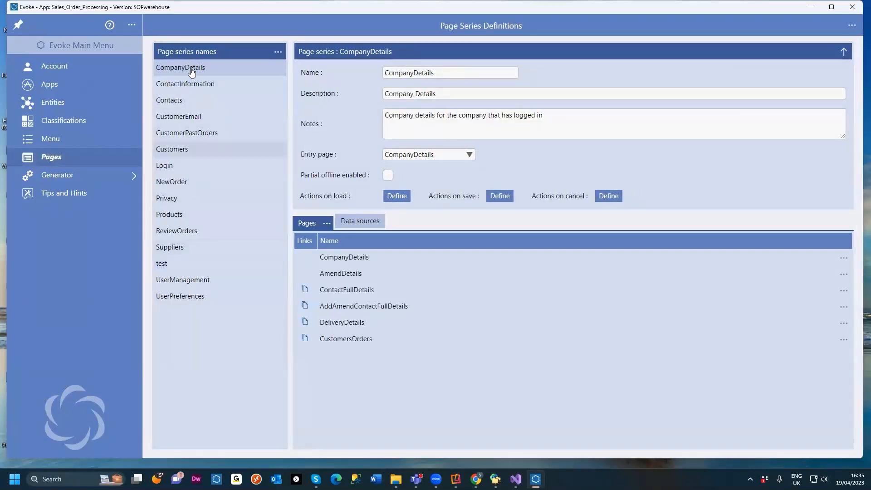
{"action": "left_click", "coordinate": [277, 53]}
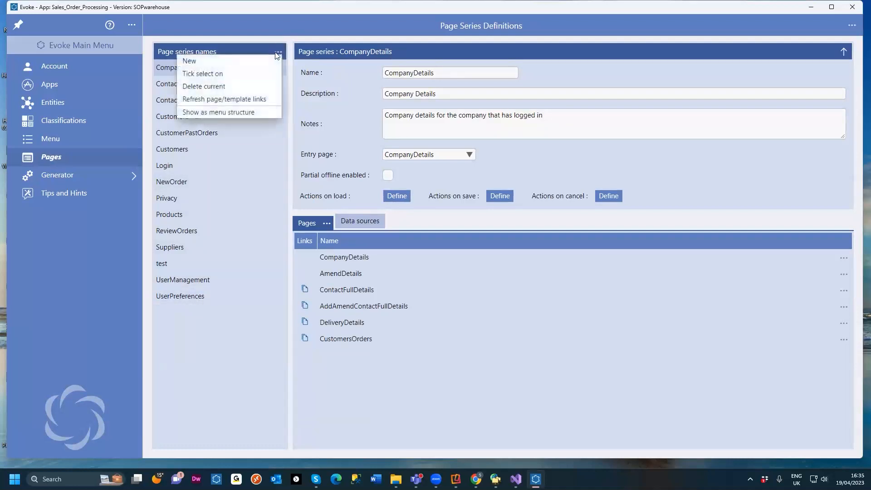
{"action": "left_click", "coordinate": [215, 113]}
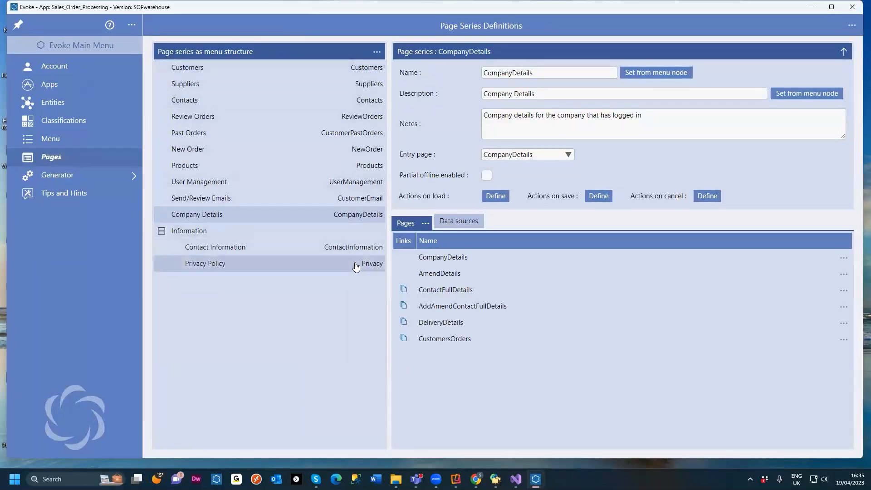
{"action": "left_click", "coordinate": [377, 52]}
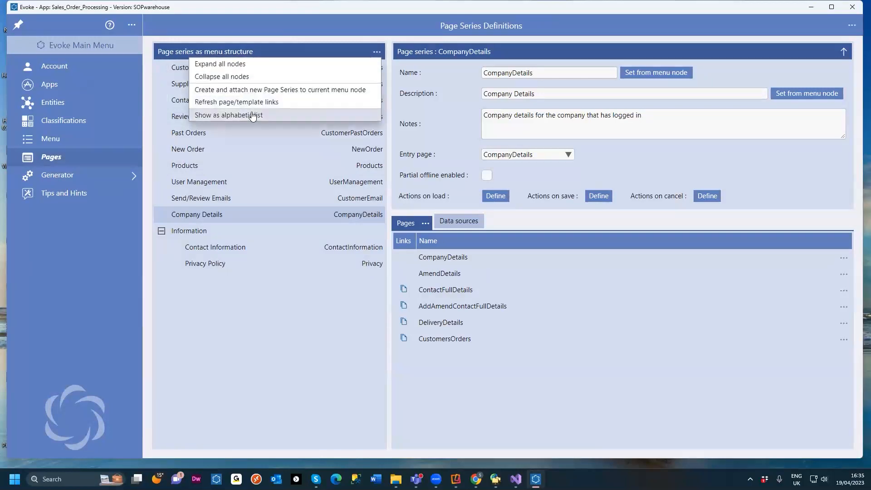
{"action": "left_click", "coordinate": [272, 113]}
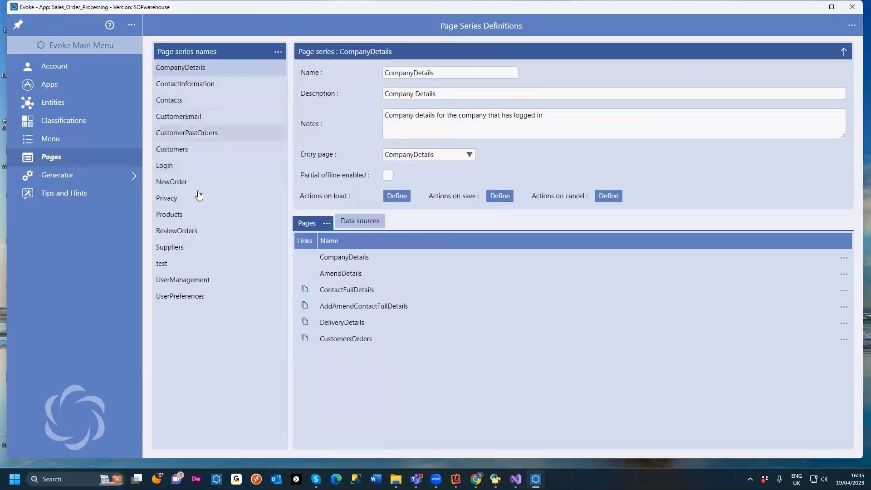
Step: Open the Customers page series and scroll through its list of pages
{"action": "left_click", "coordinate": [195, 155]}
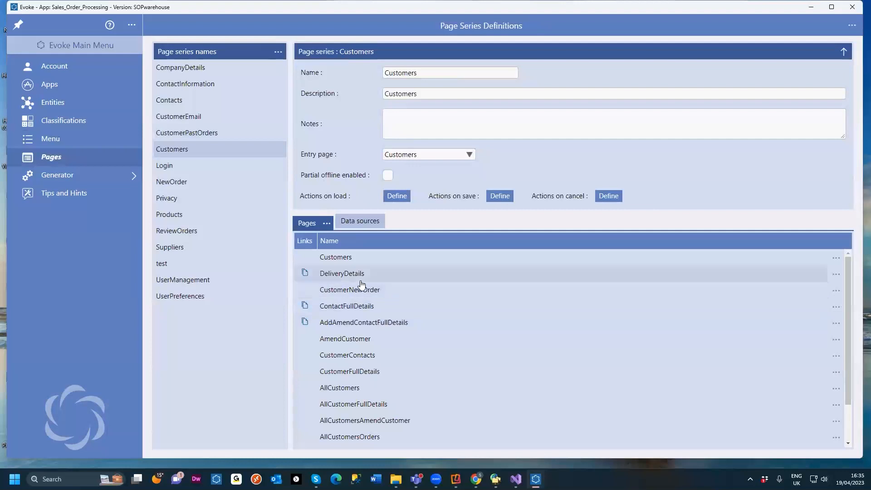
{"action": "scroll", "coordinate": [341, 265], "scroll_direction": "down", "scroll_amount": 3}
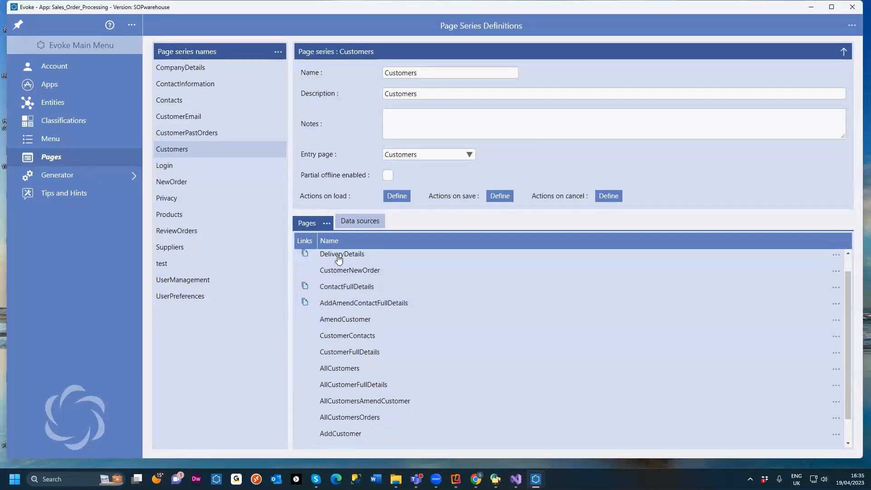
{"action": "scroll", "coordinate": [350, 322], "scroll_direction": "up", "scroll_amount": 3}
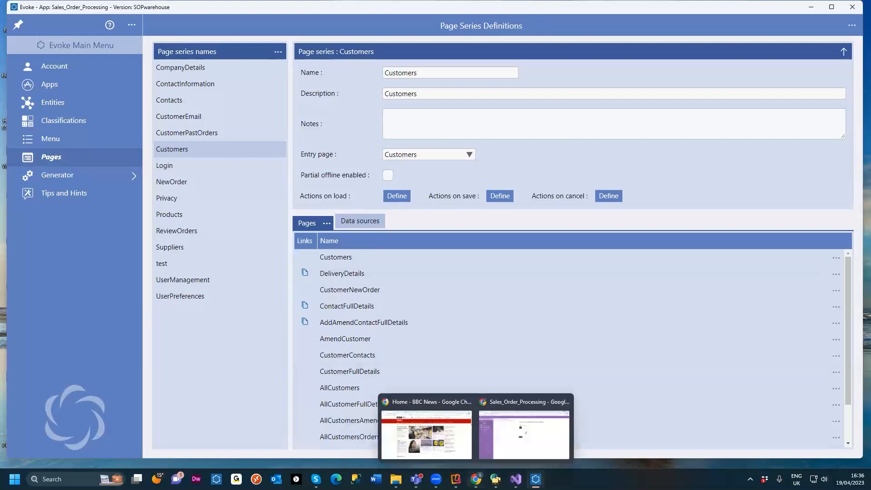
Step: Switch to the running Sales Order Processing app, reload it, and log in as the internal management user with its password
{"action": "left_click", "coordinate": [476, 479]}
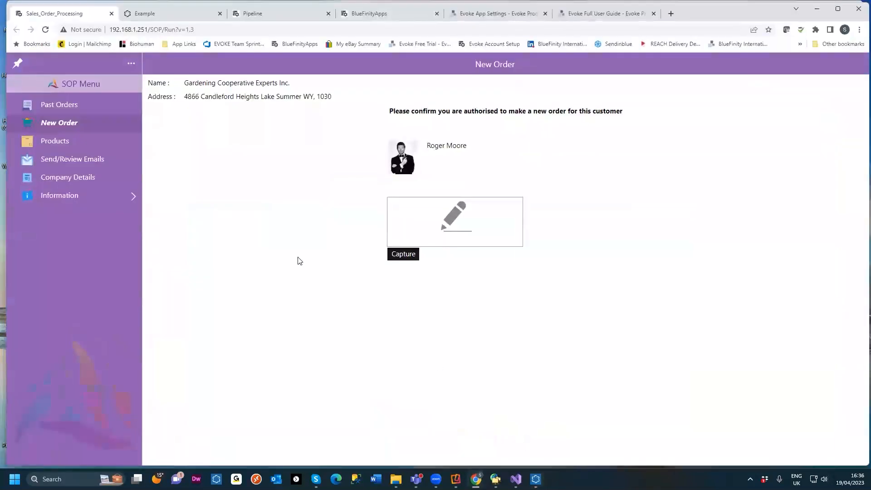
{"action": "left_click", "coordinate": [45, 30]}
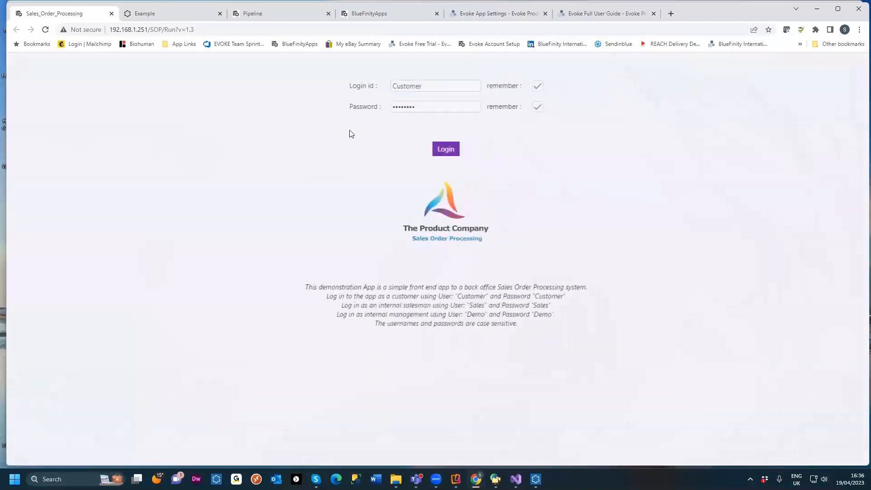
{"action": "double_click", "coordinate": [405, 88]}
{"action": "type", "text": "Demo"}
{"action": "double_click", "coordinate": [392, 108]}
{"action": "type", "text": "De"}
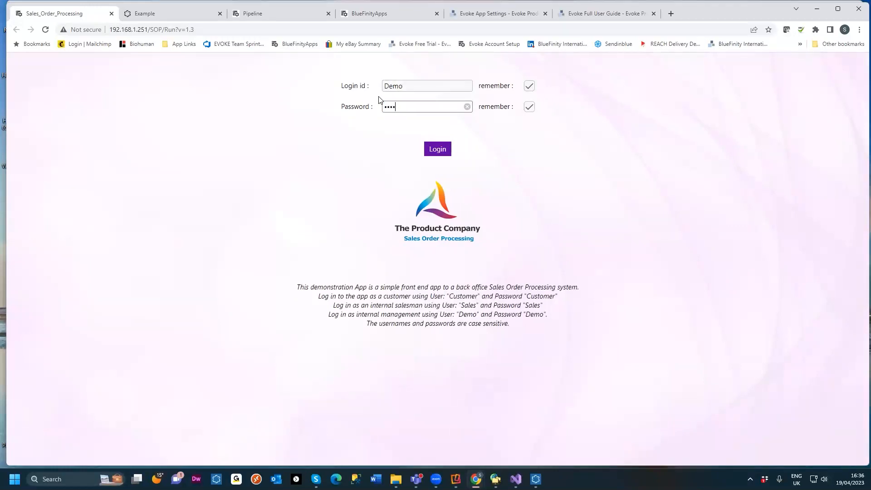
{"action": "left_click", "coordinate": [437, 149]}
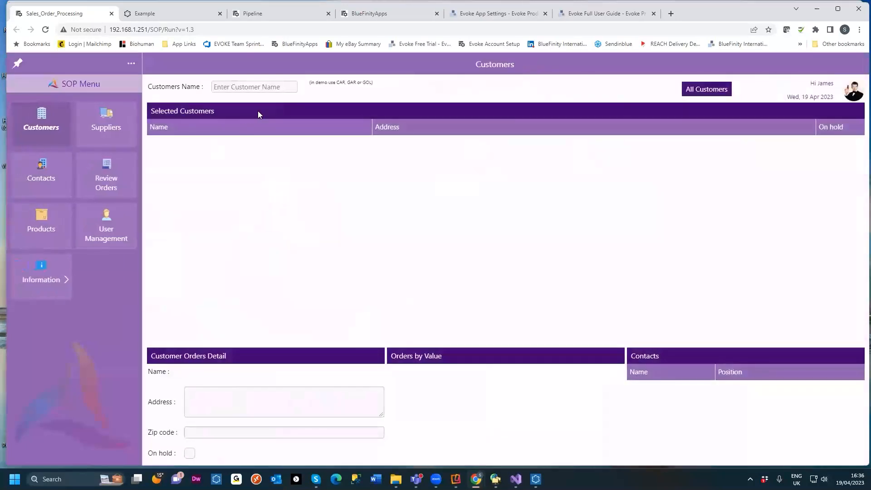
Step: Search the customers for car, scroll through the matching customers, and return to the designer
{"action": "left_click", "coordinate": [234, 91]}
{"action": "type", "text": "car"}
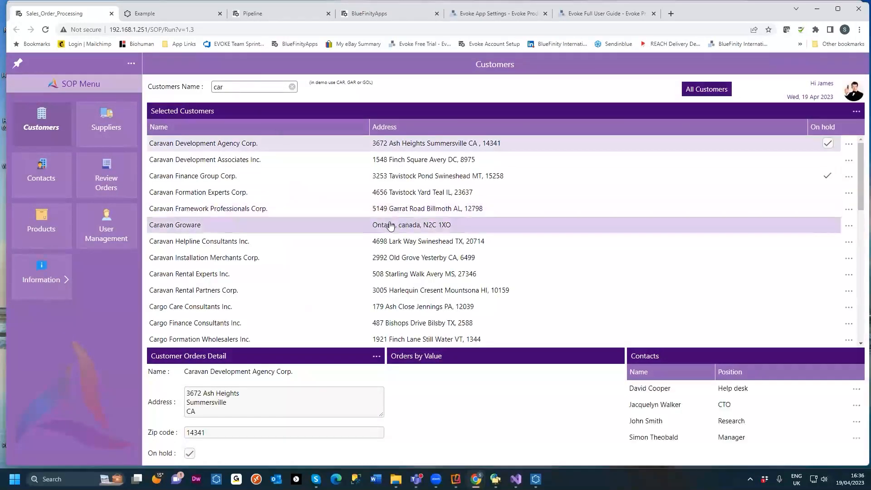
{"action": "scroll", "coordinate": [418, 290], "scroll_direction": "down", "scroll_amount": 3}
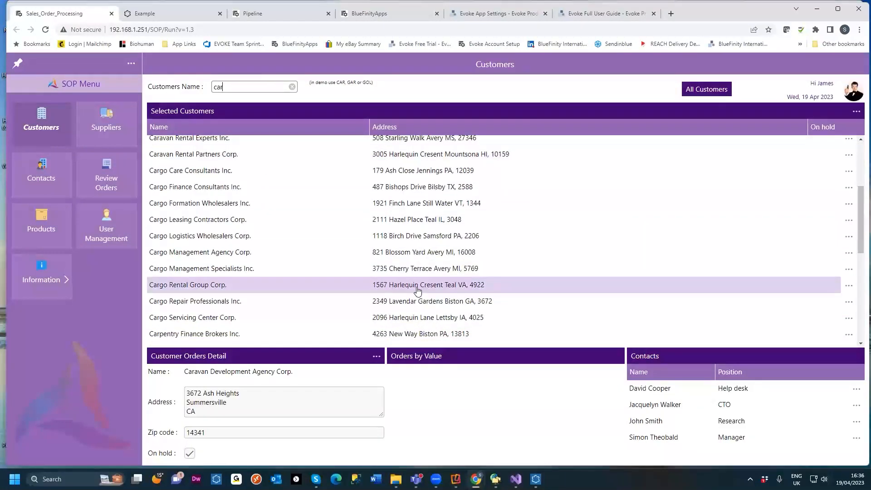
{"action": "left_click", "coordinate": [816, 9]}
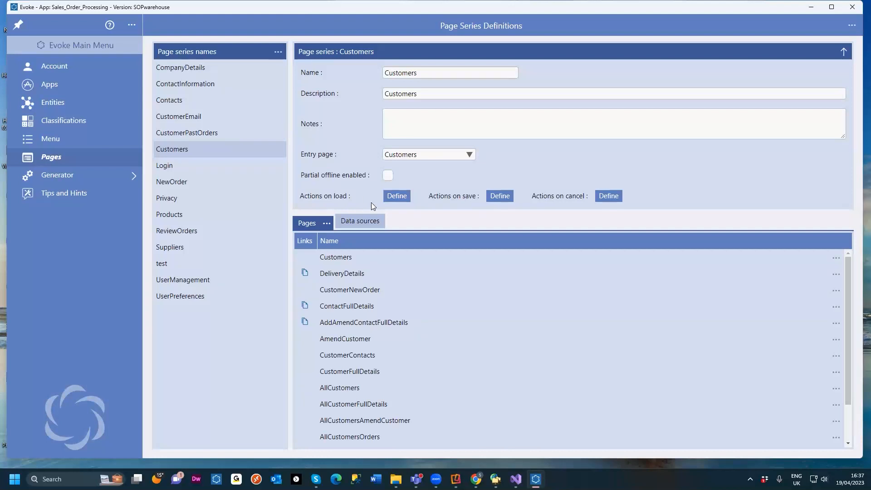
Step: Open the Customers page series' data sources and examine the Customers root datasource's entity type options
{"action": "left_click", "coordinate": [363, 220]}
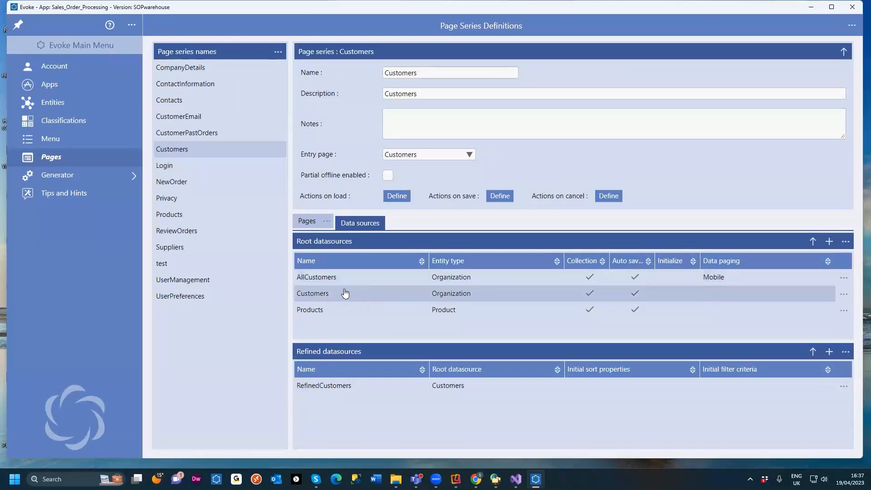
{"action": "left_click", "coordinate": [300, 295]}
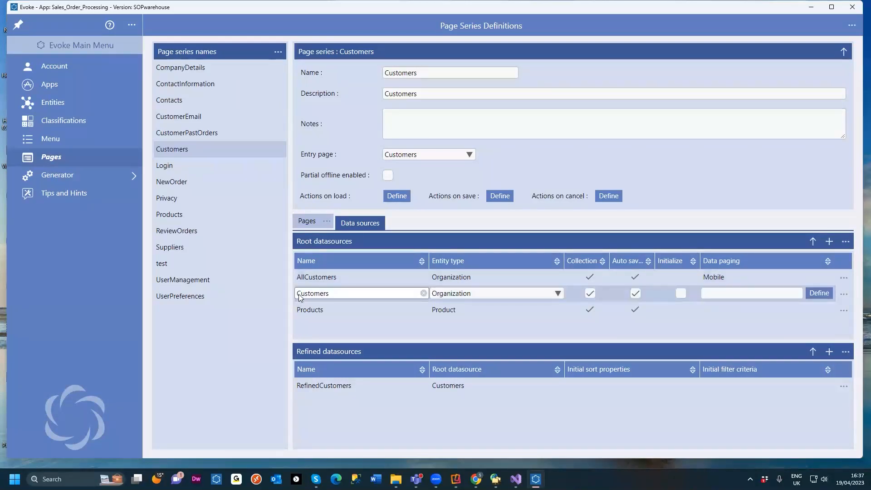
{"action": "double_click", "coordinate": [298, 295]}
{"action": "left_click", "coordinate": [557, 295]}
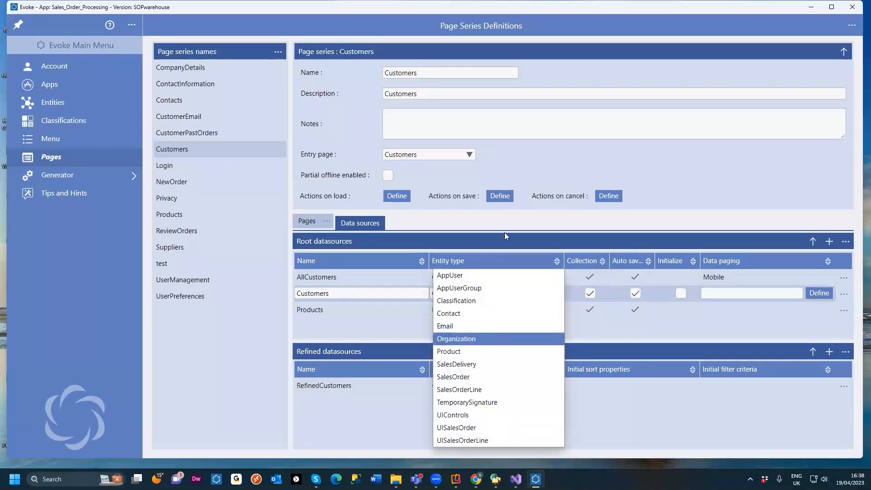
{"action": "left_click", "coordinate": [526, 216]}
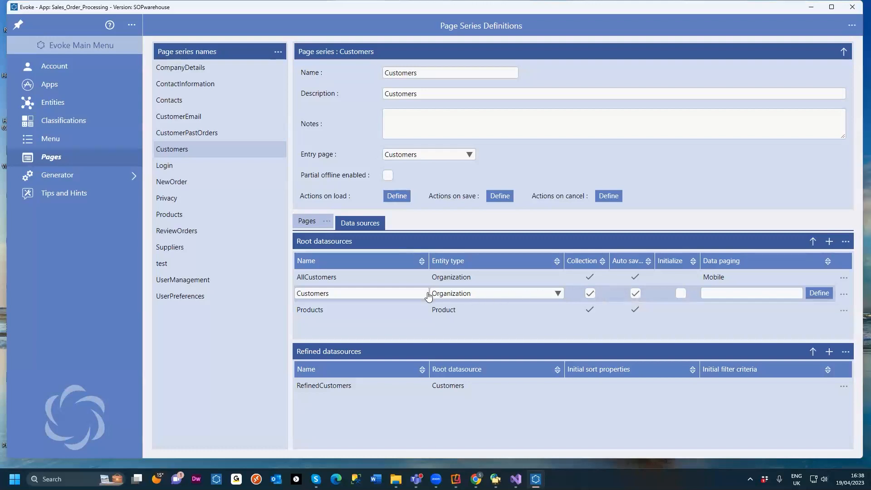
{"action": "left_click", "coordinate": [352, 293]}
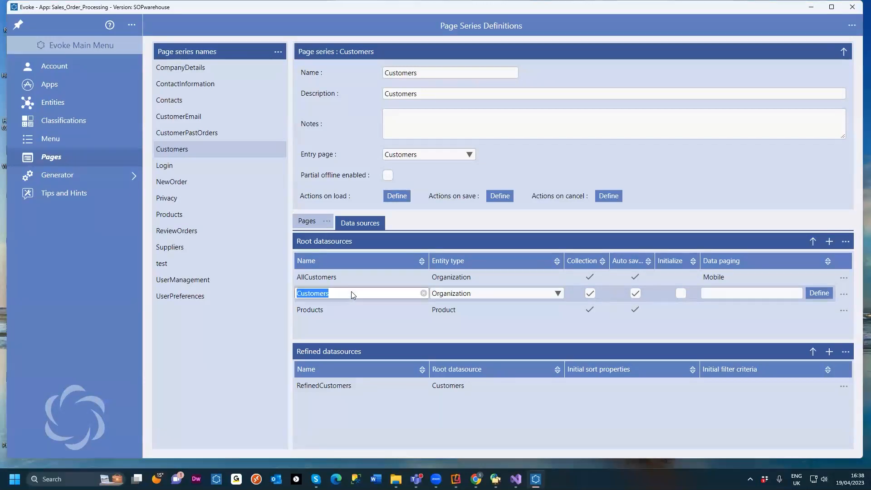
{"action": "left_click", "coordinate": [325, 295]}
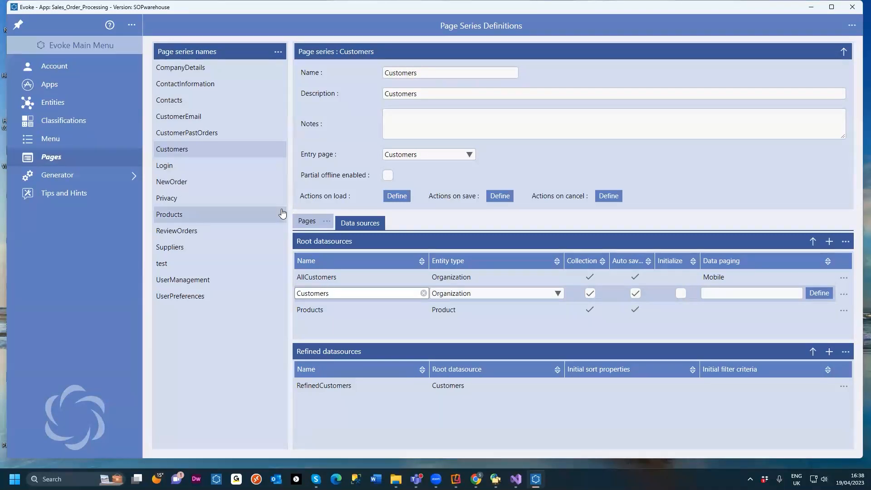
{"action": "type", "text": "s"}
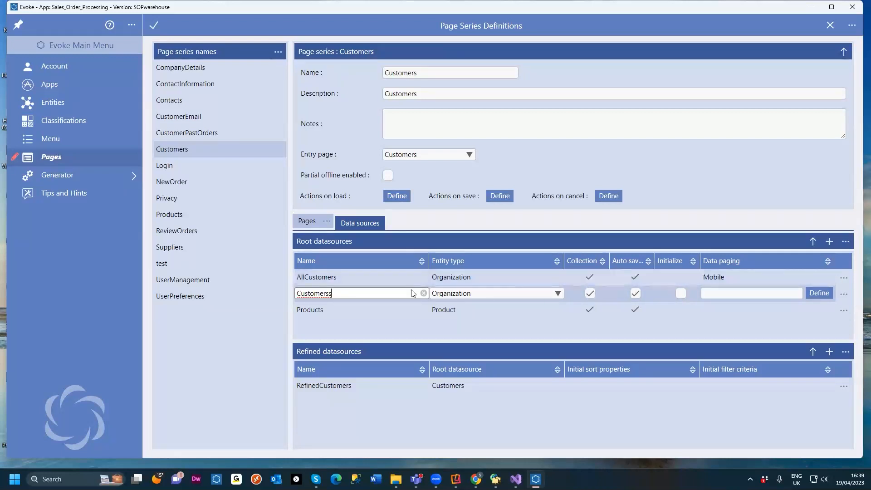
{"action": "key", "text": "BackSpace"}
{"action": "left_click", "coordinate": [831, 26]}
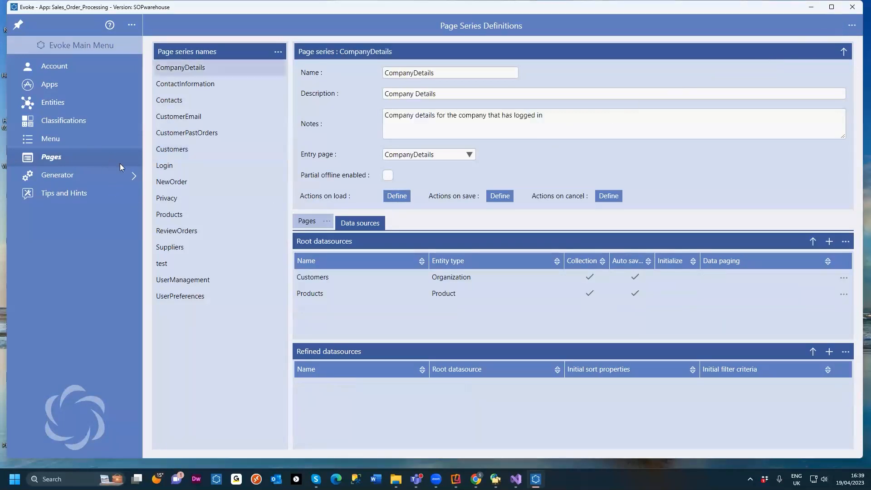
Step: Reopen the Customers page series and inspect the AllCustomers datasource's data paging styles for mobile devices
{"action": "left_click", "coordinate": [202, 158]}
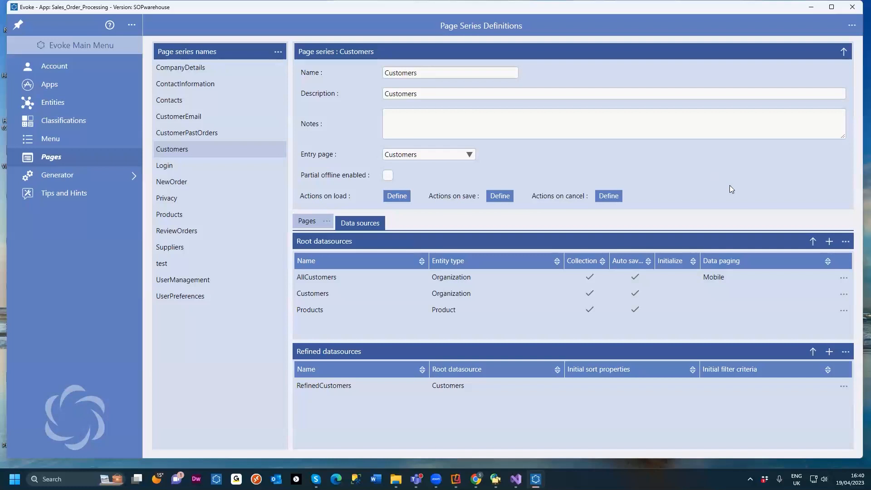
{"action": "left_click", "coordinate": [727, 284]}
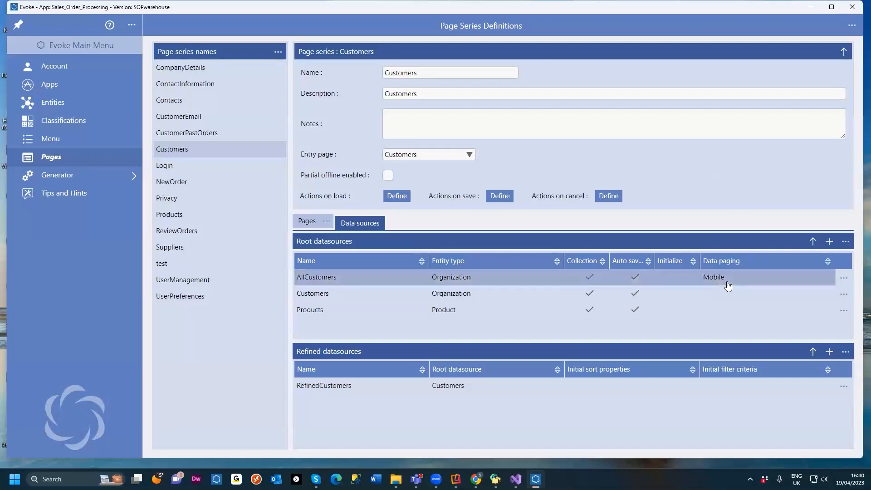
{"action": "left_click", "coordinate": [816, 277]}
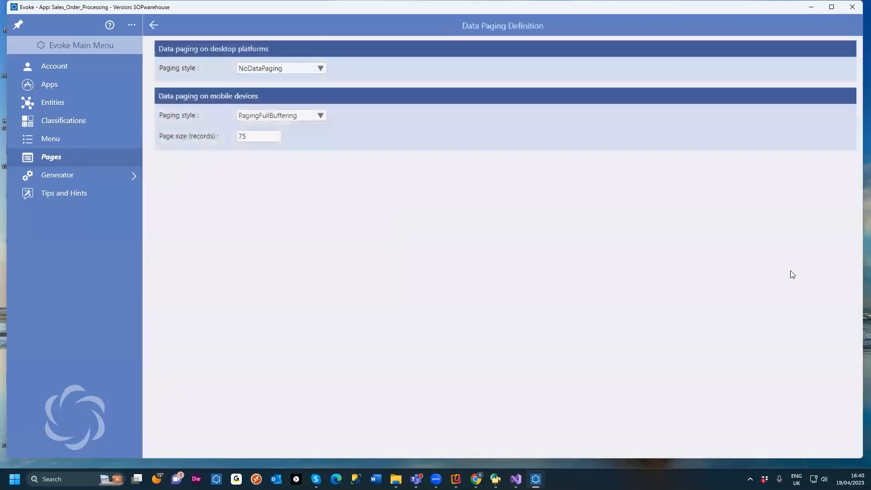
{"action": "left_click", "coordinate": [316, 115]}
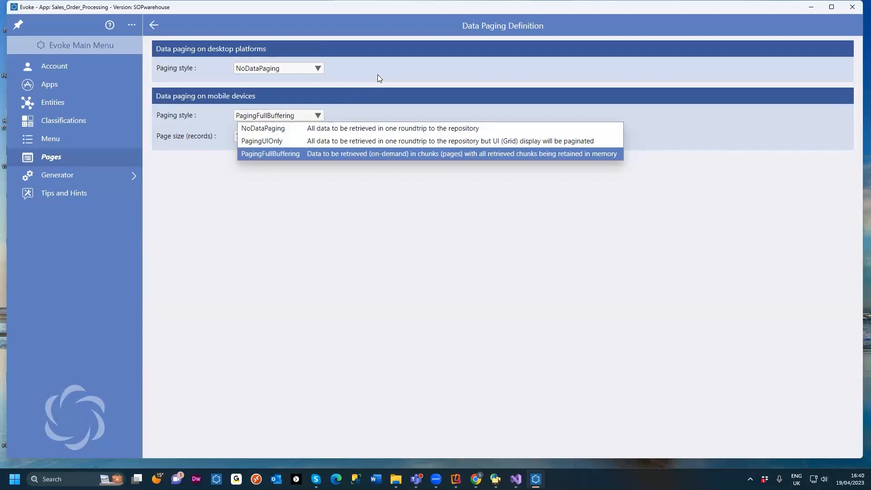
{"action": "left_click", "coordinate": [360, 113]}
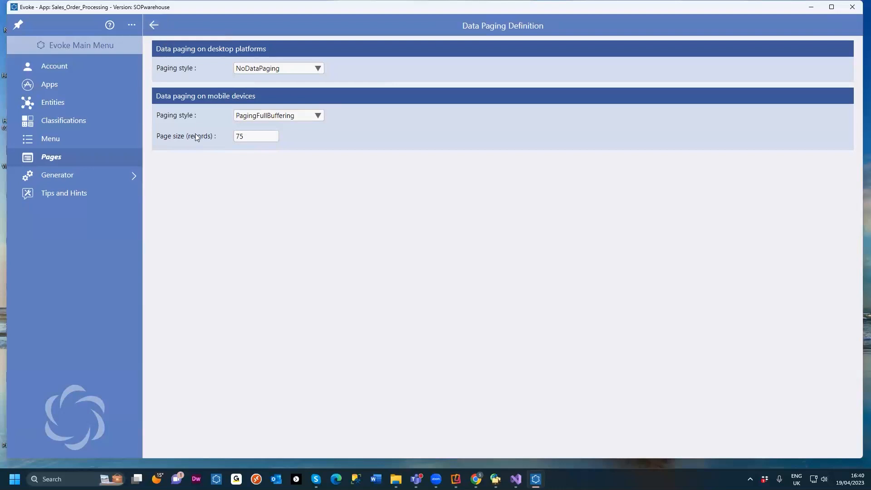
{"action": "left_click", "coordinate": [160, 35]}
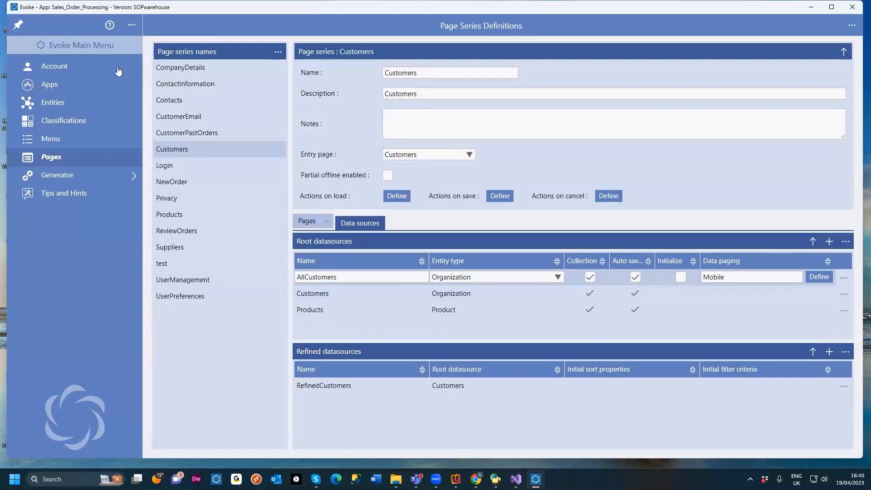
Step: Open the Evoke Pages help page in the browser and read through its page series and data source sections
{"action": "left_click", "coordinate": [108, 25]}
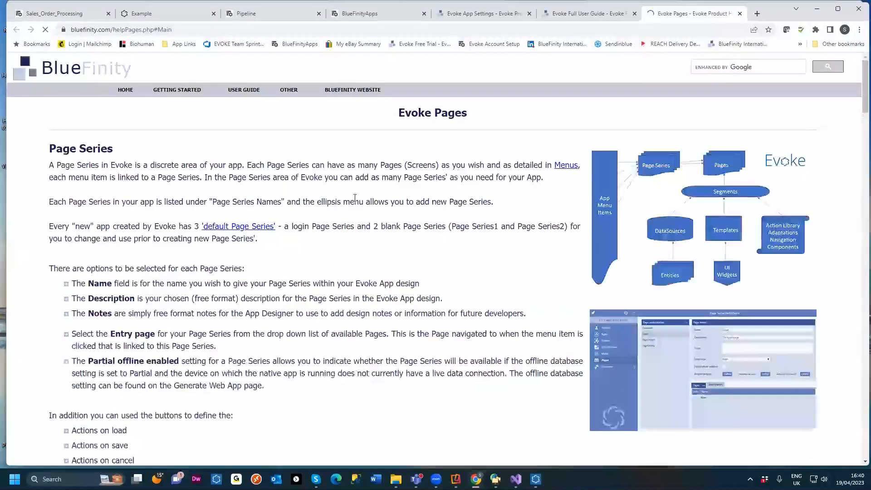
{"action": "scroll", "coordinate": [323, 200], "scroll_direction": "down", "scroll_amount": 2}
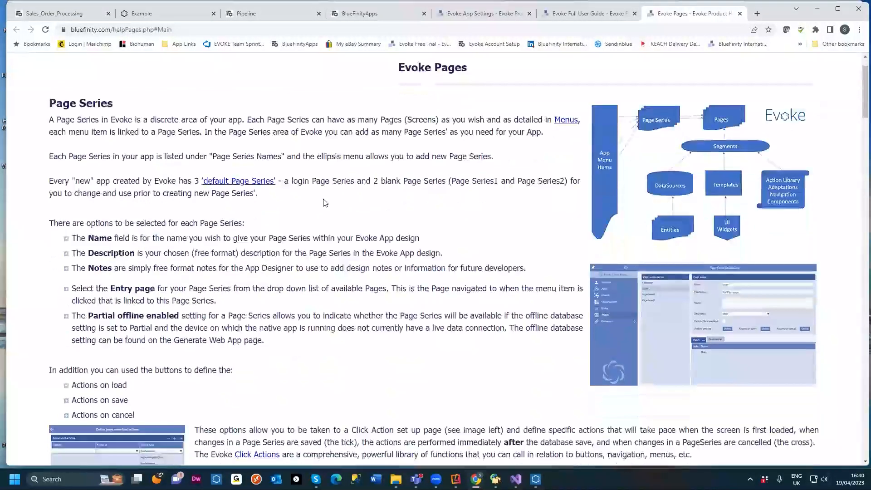
{"action": "scroll", "coordinate": [323, 202], "scroll_direction": "up", "scroll_amount": 1}
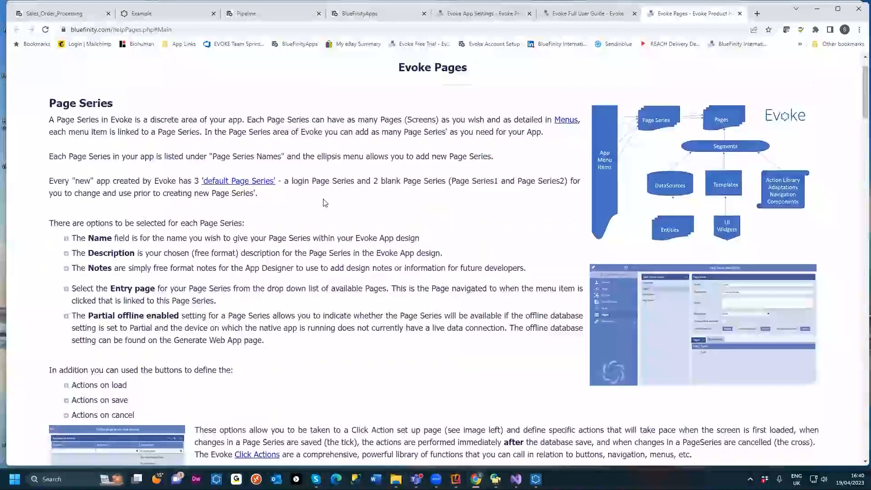
{"action": "scroll", "coordinate": [317, 195], "scroll_direction": "down", "scroll_amount": 6}
{"action": "scroll", "coordinate": [295, 179], "scroll_direction": "down", "scroll_amount": 2}
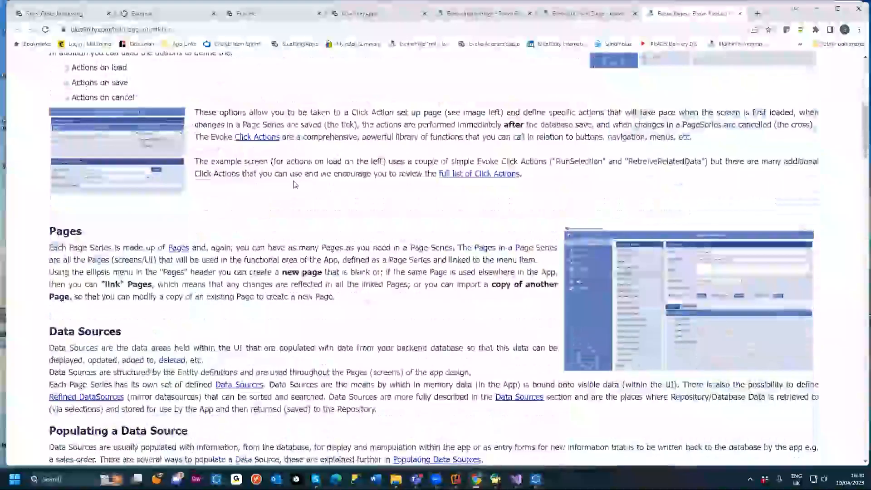
{"action": "scroll", "coordinate": [294, 182], "scroll_direction": "down", "scroll_amount": 2}
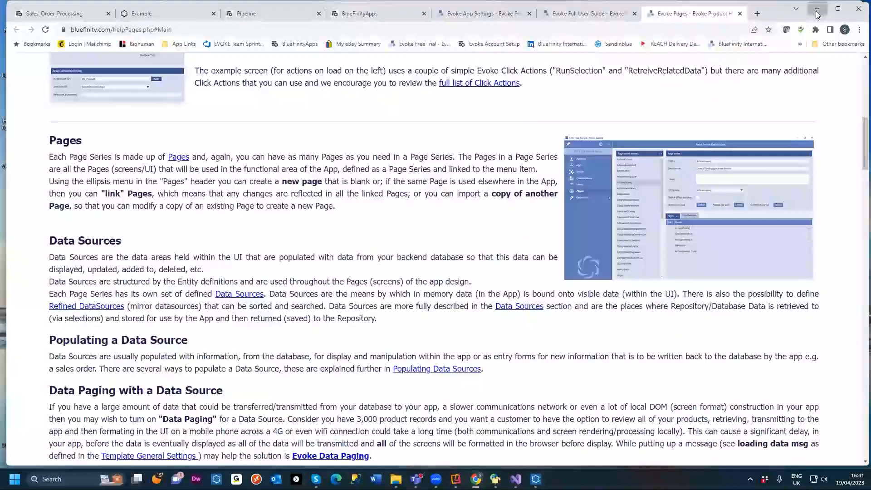
{"action": "left_click", "coordinate": [817, 13]}
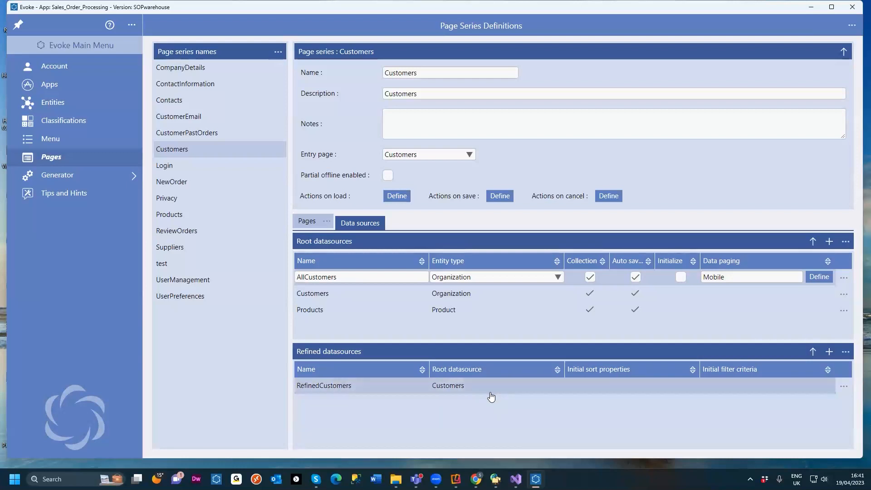
Step: Examine the RefinedCustomers refined datasource and its root datasource options
{"action": "left_click", "coordinate": [380, 392]}
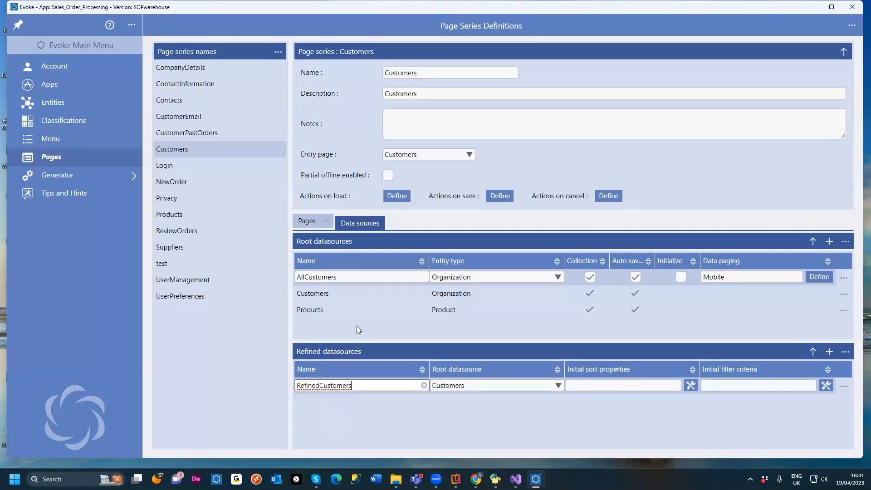
{"action": "left_click", "coordinate": [320, 296]}
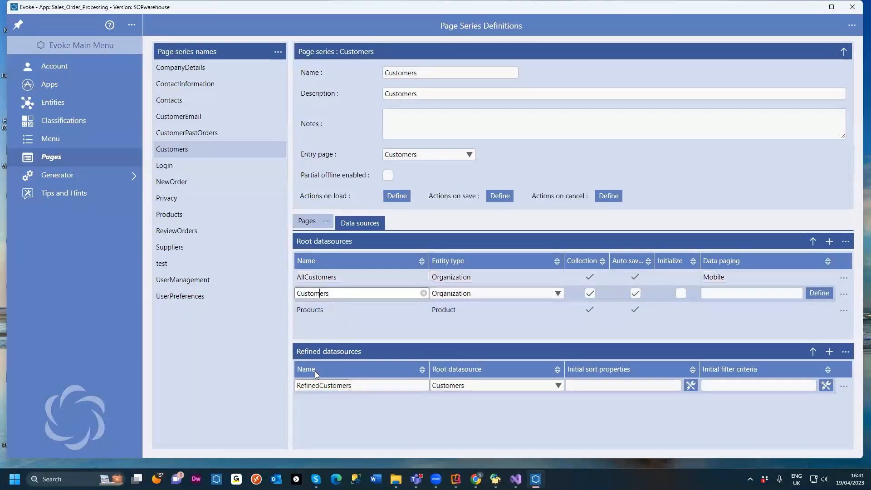
{"action": "left_click", "coordinate": [355, 385]}
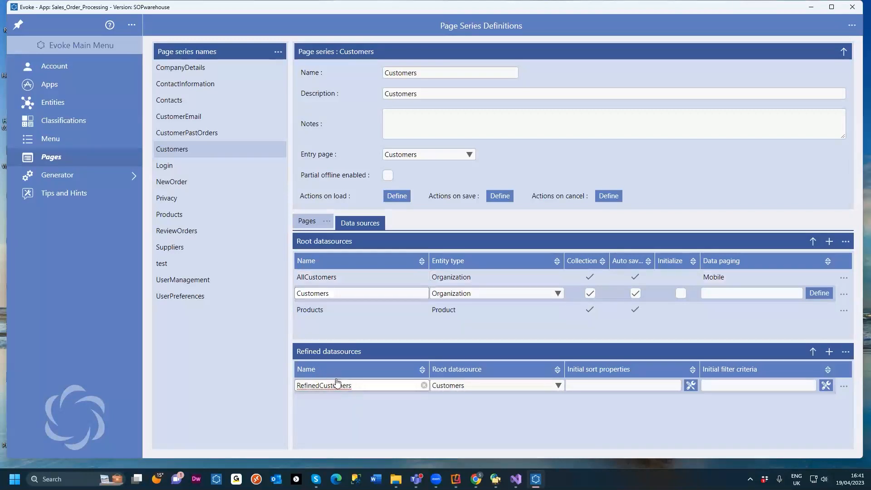
{"action": "left_click_drag", "start_coordinate": [355, 388], "coordinate": [290, 391]}
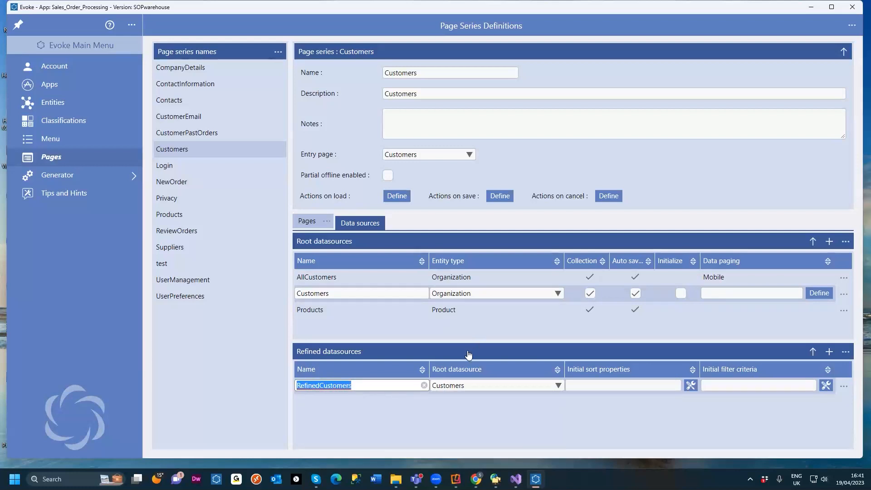
{"action": "left_click", "coordinate": [558, 387]}
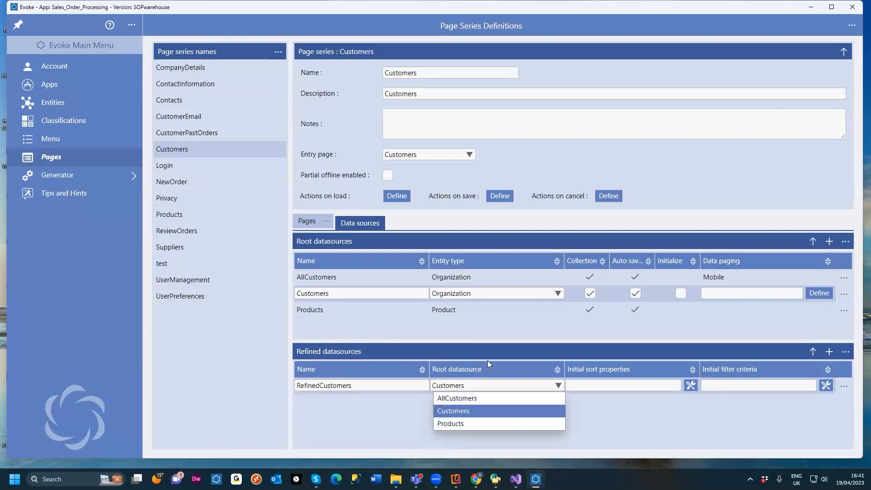
{"action": "left_click", "coordinate": [463, 353]}
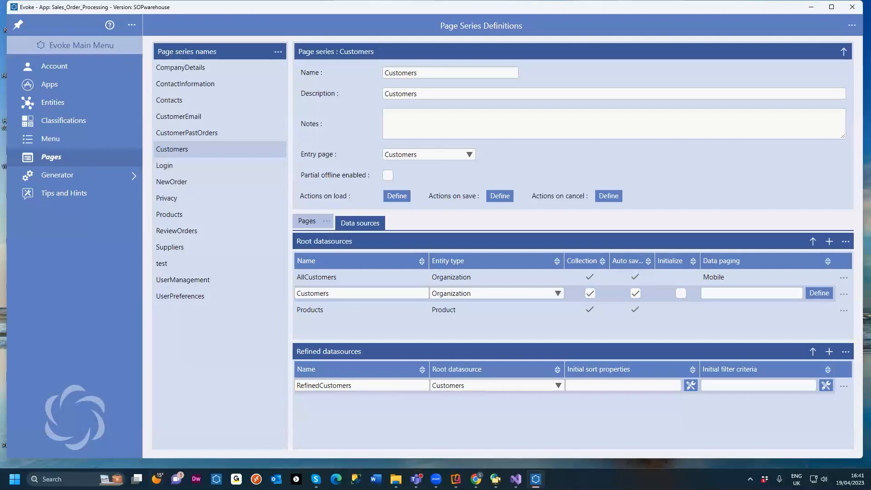
Step: Switch back to the Evoke Pages help page in the browser
{"action": "mouse_move", "coordinate": [475, 479]}
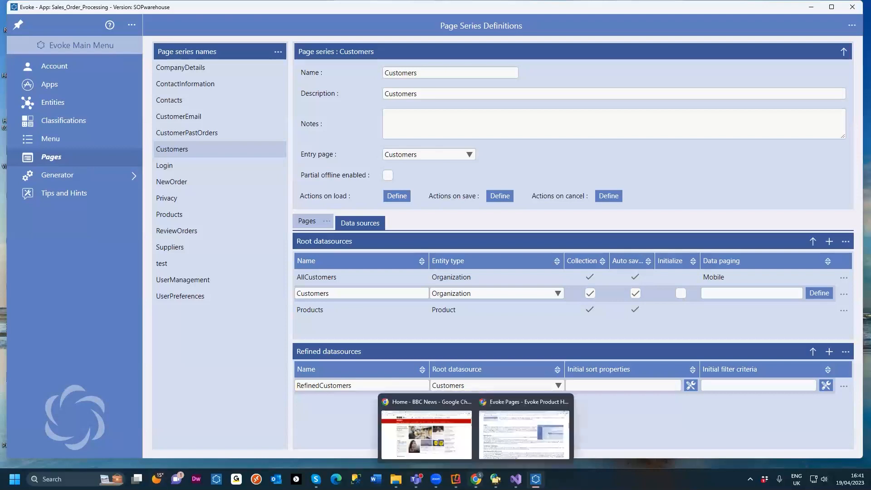
{"action": "left_click", "coordinate": [481, 449]}
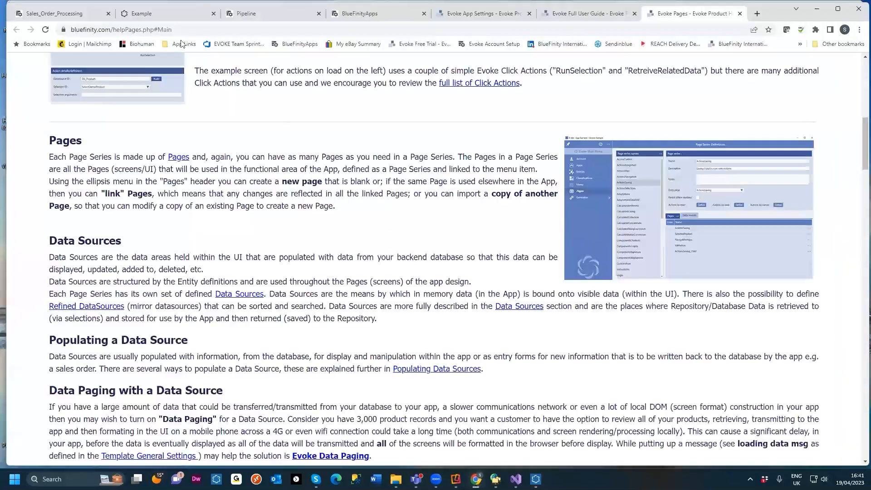
Step: Switch to the Pipeline app and scroll through the Current Active Sales grid
{"action": "left_click", "coordinate": [80, 13]}
{"action": "left_click", "coordinate": [279, 18]}
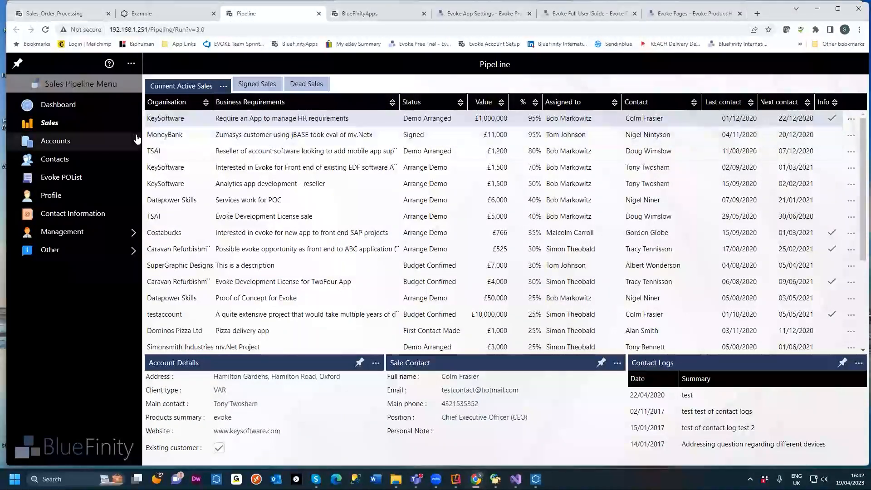
{"action": "scroll", "coordinate": [175, 135], "scroll_direction": "down", "scroll_amount": 3}
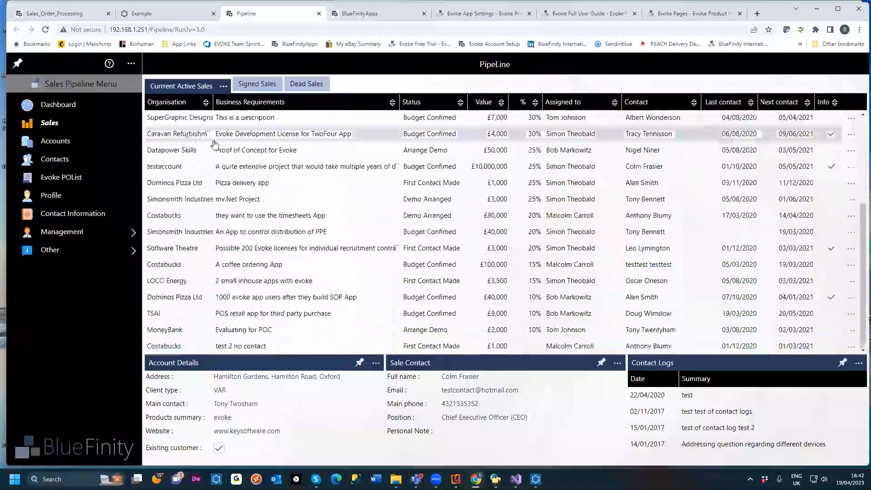
{"action": "scroll", "coordinate": [227, 149], "scroll_direction": "up", "scroll_amount": 3}
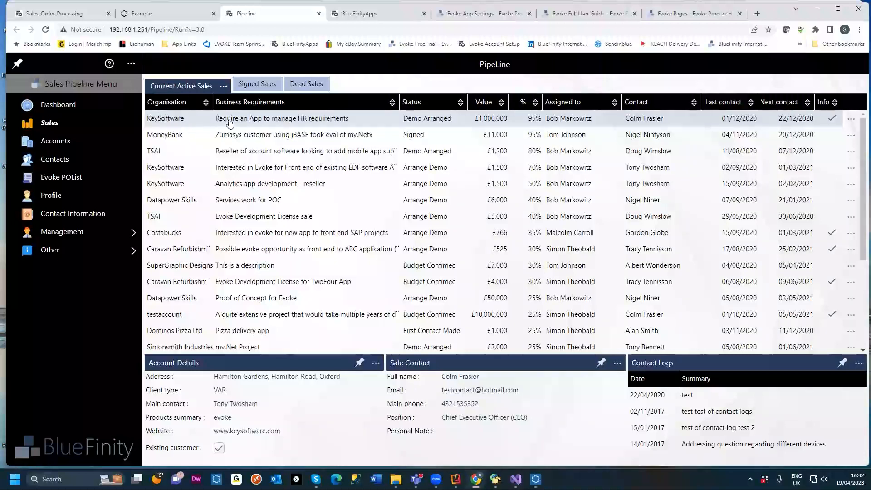
{"action": "scroll", "coordinate": [250, 133], "scroll_direction": "down", "scroll_amount": 3}
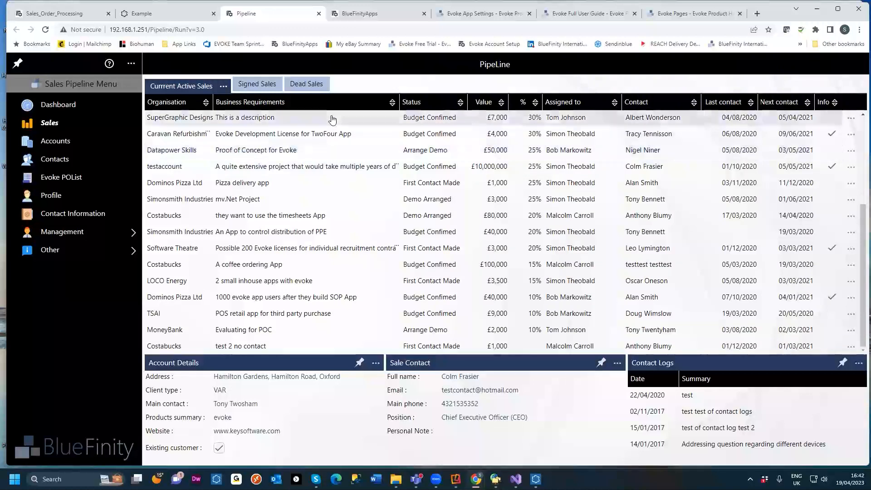
Step: Adjust the Status column's width in the sales grid using its column header controls
{"action": "left_click", "coordinate": [596, 103]}
{"action": "left_click", "coordinate": [618, 118]}
{"action": "left_click", "coordinate": [618, 117]}
{"action": "left_click", "coordinate": [618, 118]}
{"action": "left_click", "coordinate": [588, 119]}
{"action": "left_click", "coordinate": [588, 119]}
{"action": "left_click", "coordinate": [588, 119]}
{"action": "left_click", "coordinate": [452, 108]}
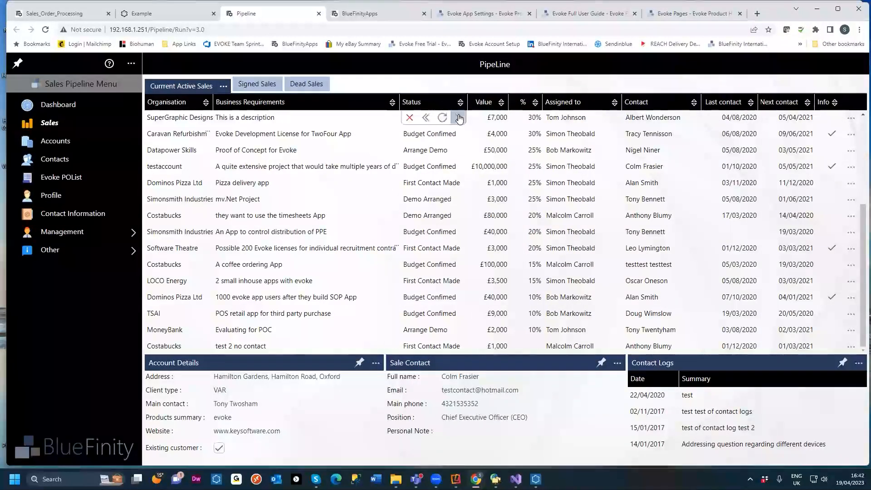
{"action": "left_click", "coordinate": [459, 117]}
Step: Widen the Contact and Business Requirements columns of the sales grid
{"action": "left_click", "coordinate": [650, 104]}
{"action": "left_click", "coordinate": [649, 117]}
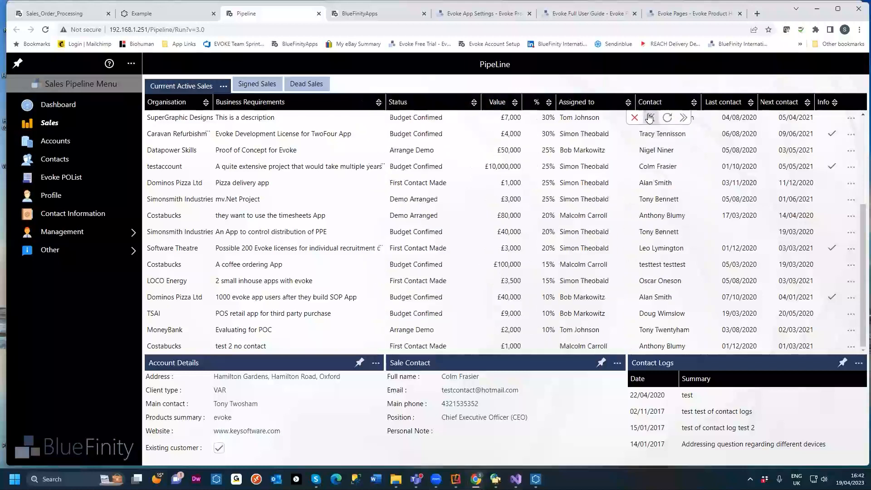
{"action": "left_click", "coordinate": [575, 132]}
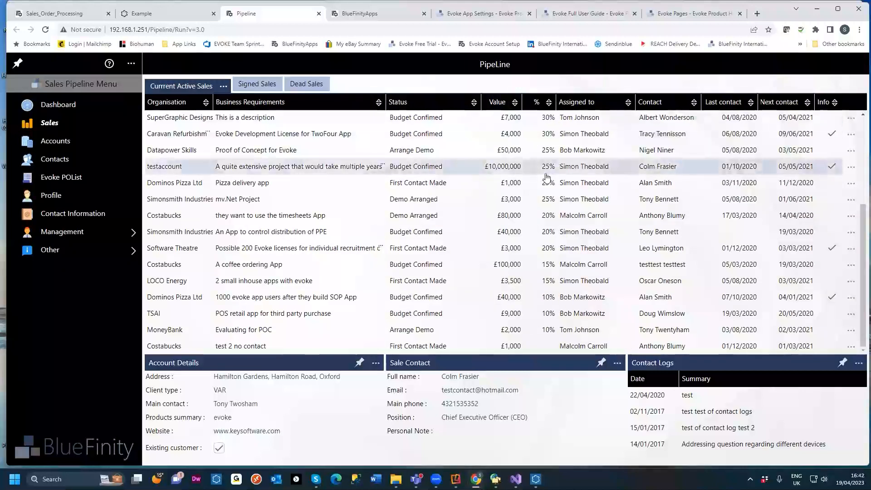
{"action": "left_click", "coordinate": [455, 104]}
{"action": "left_click", "coordinate": [457, 117]}
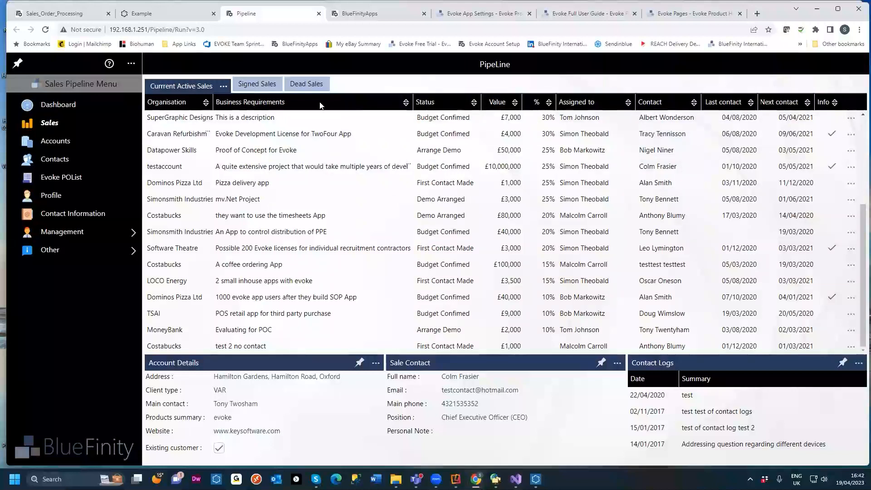
Step: Sort the sales grid by Organisation and by Value in descending order
{"action": "left_click", "coordinate": [206, 102]}
{"action": "left_click", "coordinate": [204, 116]}
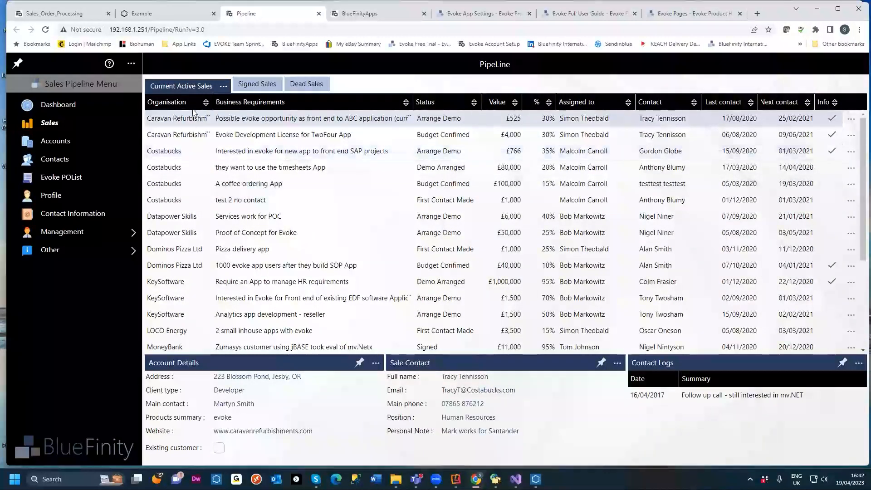
{"action": "left_click", "coordinate": [515, 102]}
{"action": "left_click", "coordinate": [505, 129]}
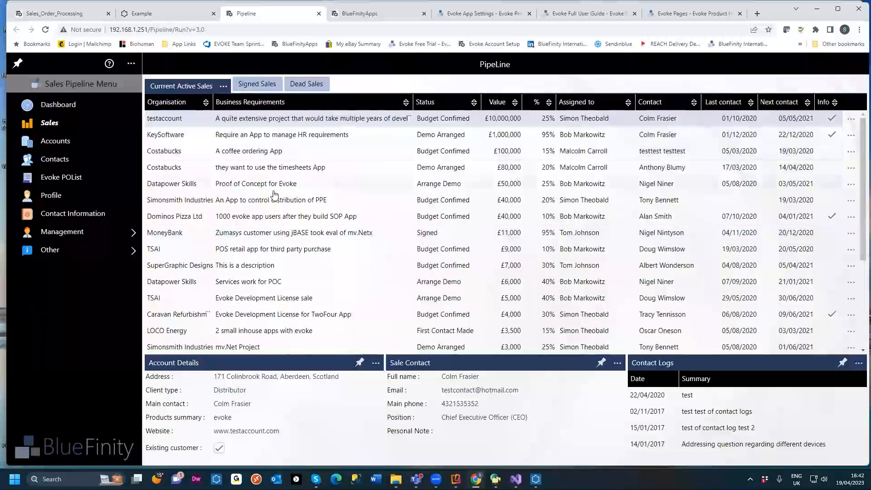
Step: Filter the Business Requirements column of the sales grid by "te"
{"action": "left_click", "coordinate": [406, 108]}
{"action": "left_click", "coordinate": [386, 143]}
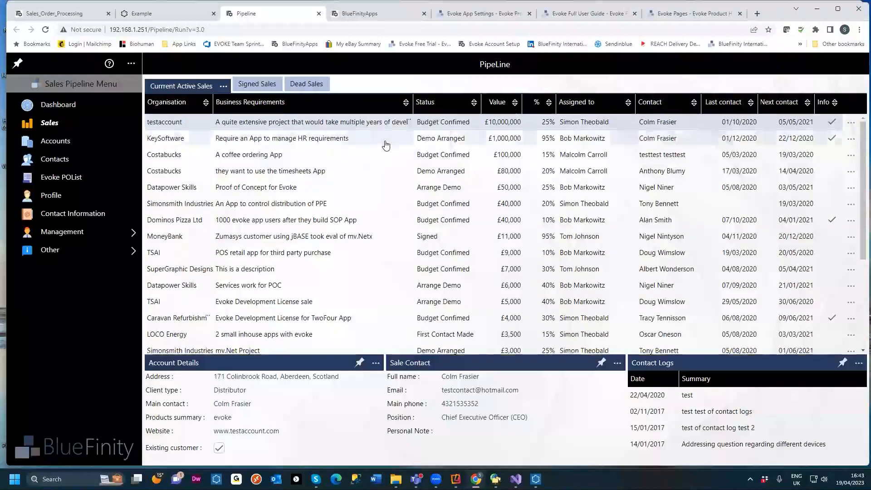
{"action": "type", "text": "te"}
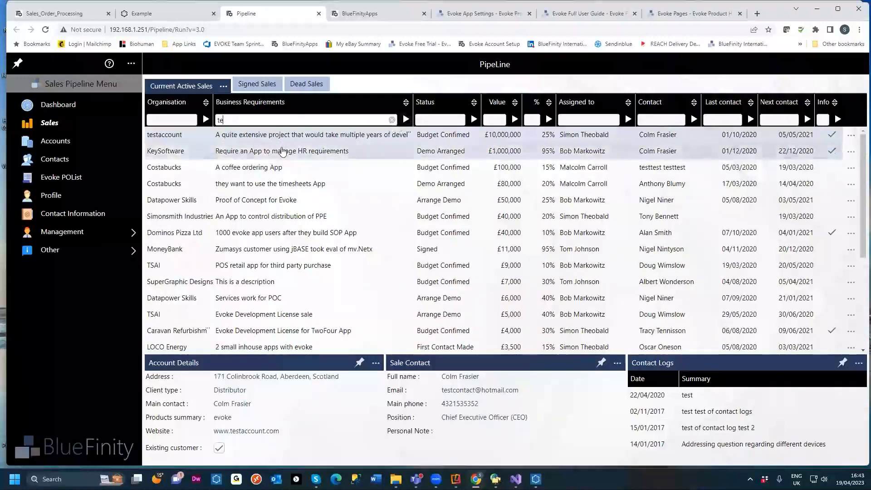
{"action": "left_click", "coordinate": [405, 120]}
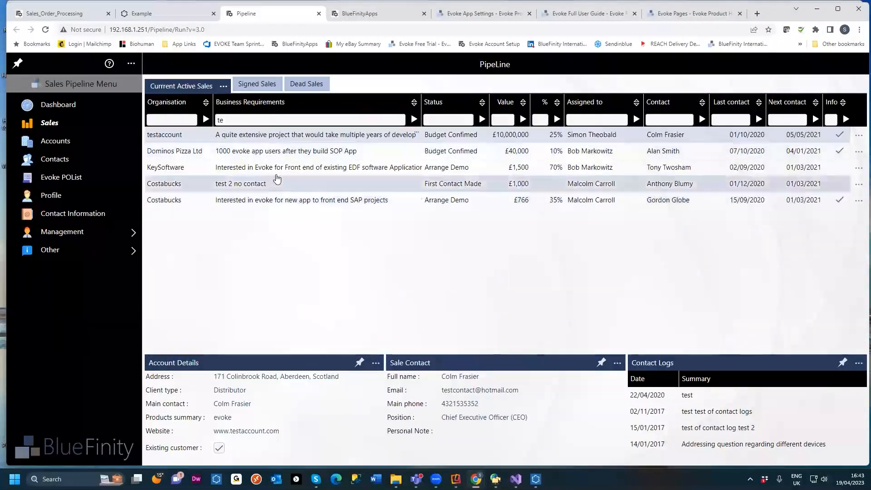
Step: Add a filter of "Bob" on the Assigned to column
{"action": "left_click", "coordinate": [583, 120]}
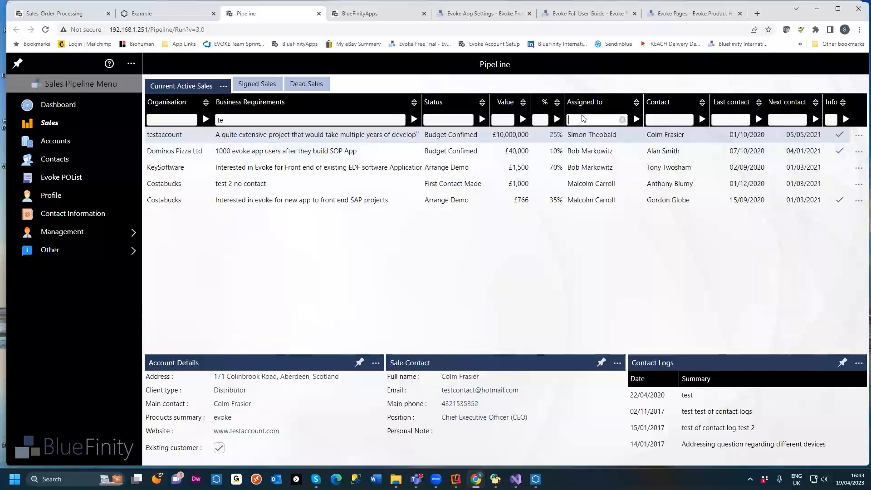
{"action": "type", "text": "Bob"}
{"action": "left_click", "coordinate": [637, 119]}
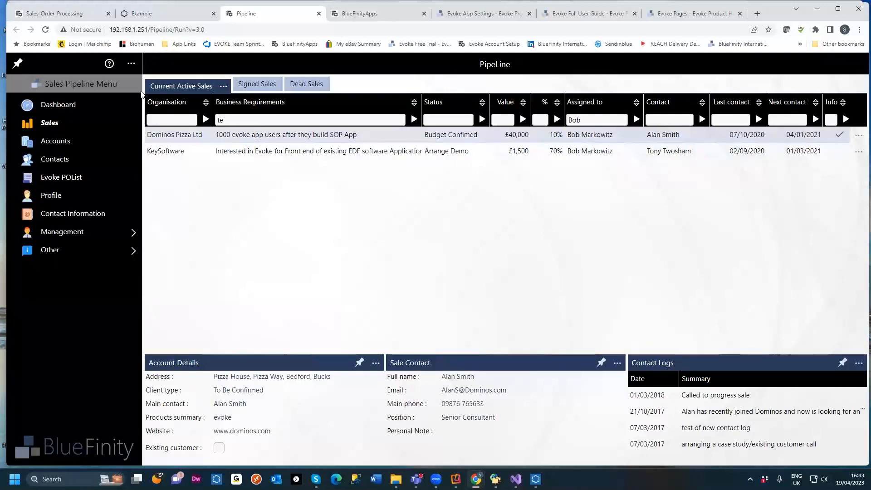
Step: Switch to the Example app and open the Simple Widgets (Single Entity) page under Widgets
{"action": "left_click", "coordinate": [149, 18]}
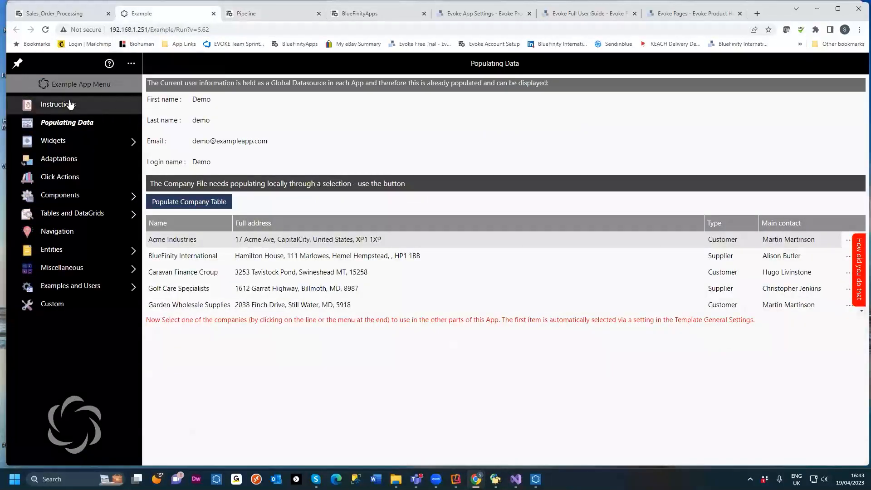
{"action": "left_click", "coordinate": [53, 141]}
{"action": "left_click", "coordinate": [64, 142]}
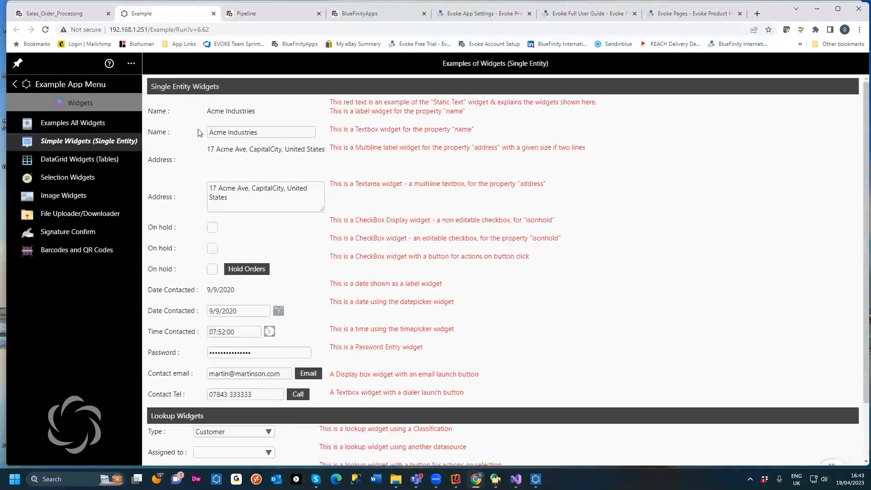
Step: Try the Date Contacted date picker and the Type lookup widget on the Simple Widgets page
{"action": "left_click", "coordinate": [278, 310]}
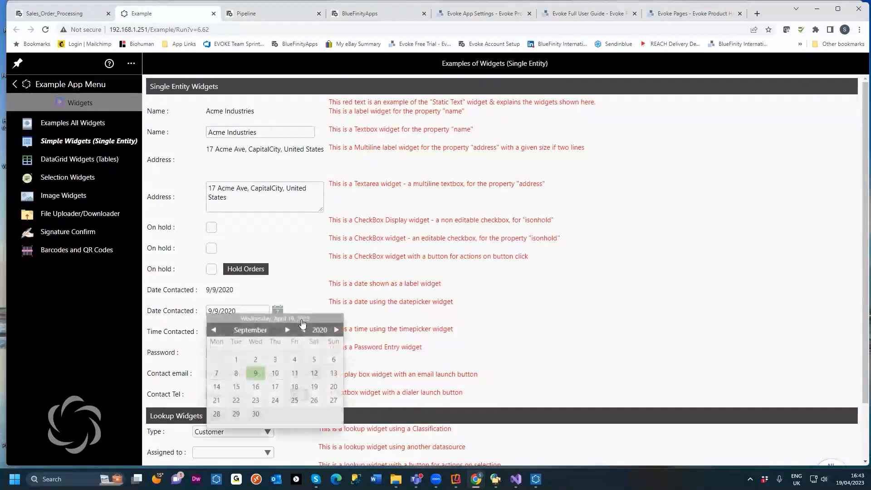
{"action": "left_click", "coordinate": [347, 305]}
{"action": "scroll", "coordinate": [270, 345], "scroll_direction": "down", "scroll_amount": 2}
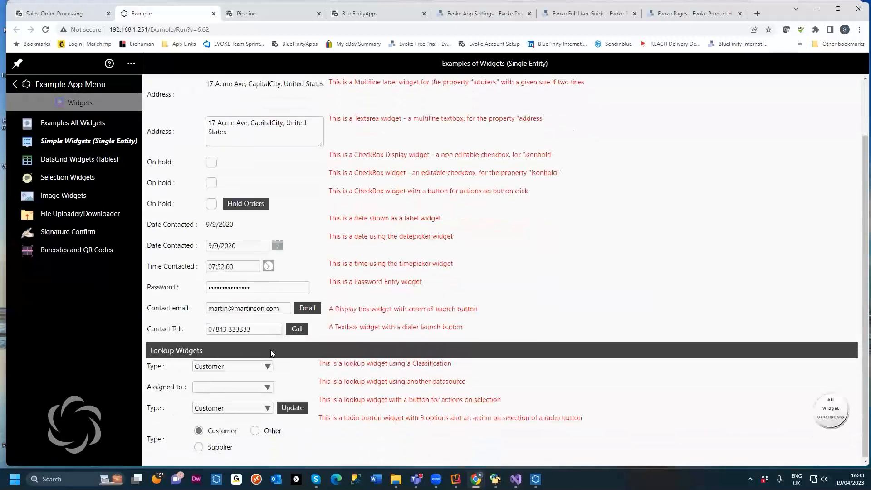
{"action": "left_click", "coordinate": [267, 365]}
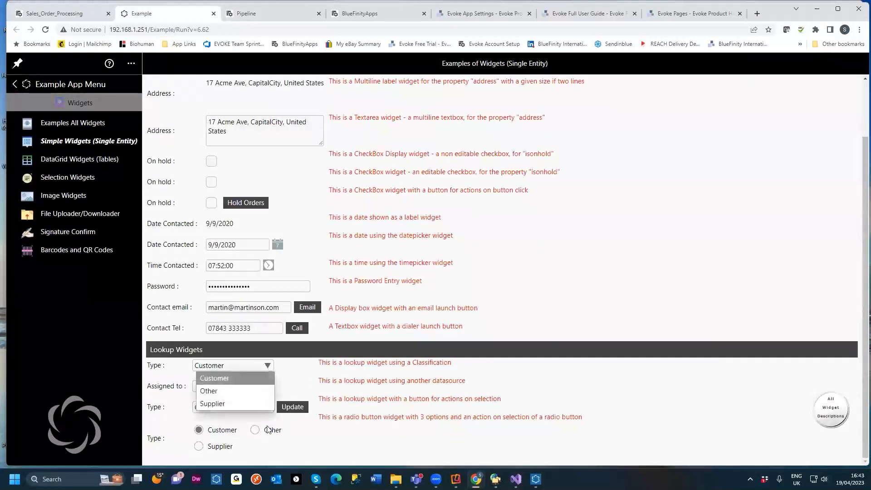
Step: Open the DataGrid Widgets page and bring up the calculator for the first product's buy price
{"action": "left_click", "coordinate": [101, 159]}
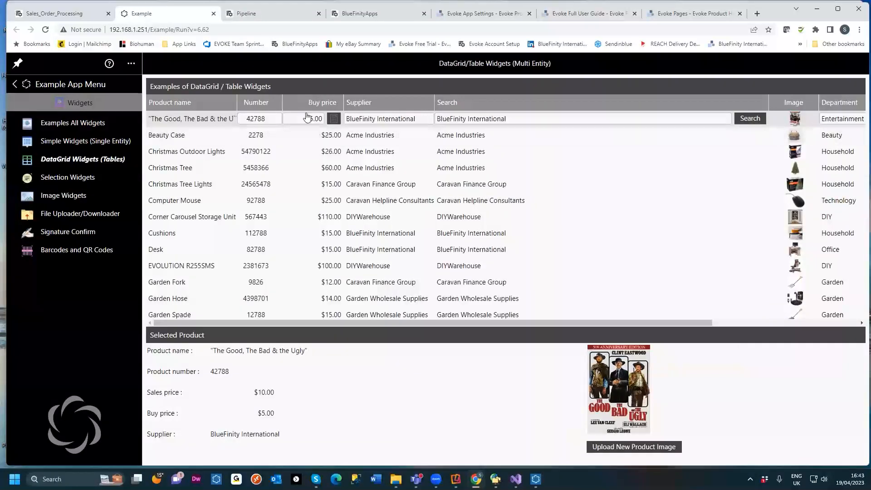
{"action": "left_click", "coordinate": [334, 120]}
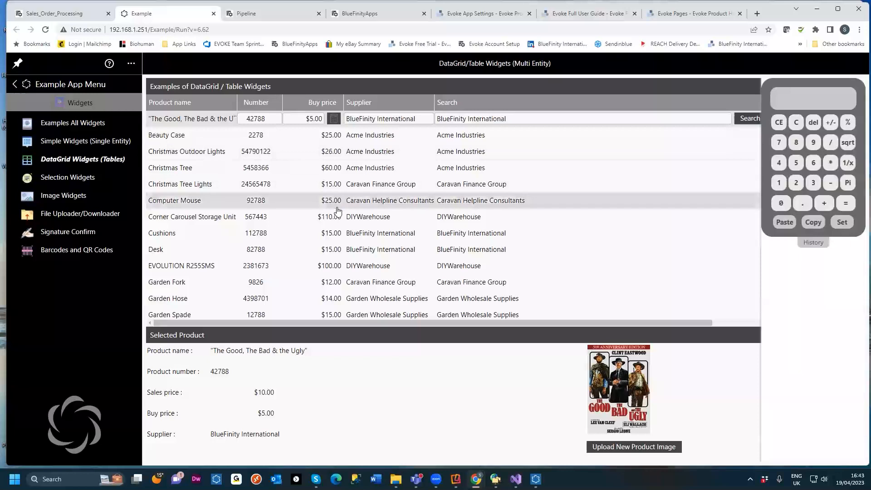
Step: Open the Image Widgets page and flip the product image with the Image Adjustment controls
{"action": "left_click", "coordinate": [78, 179]}
{"action": "left_click", "coordinate": [73, 198]}
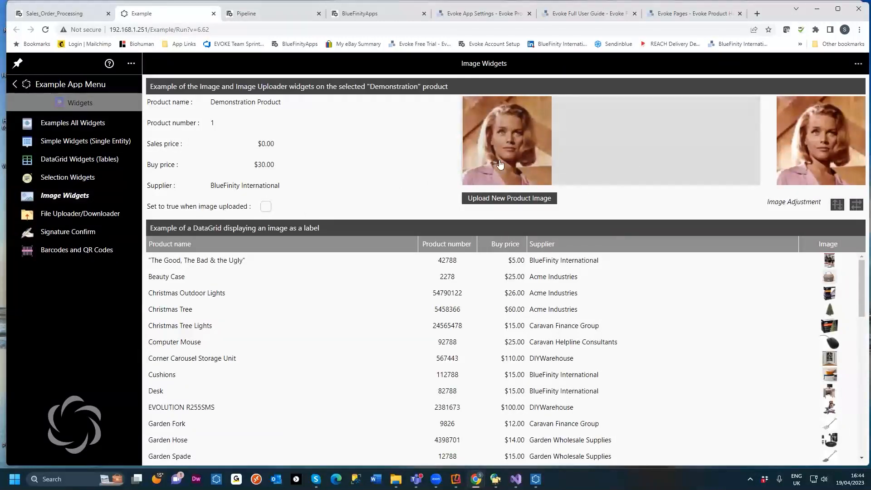
{"action": "left_click", "coordinate": [838, 207]}
{"action": "left_click", "coordinate": [853, 210]}
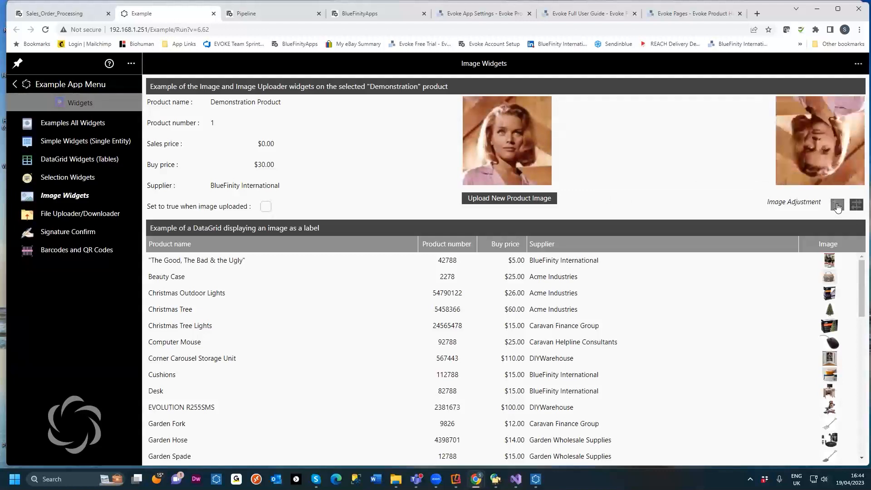
Step: View the File Uploader/Downloader and Signature Confirm widget pages
{"action": "left_click", "coordinate": [68, 214]}
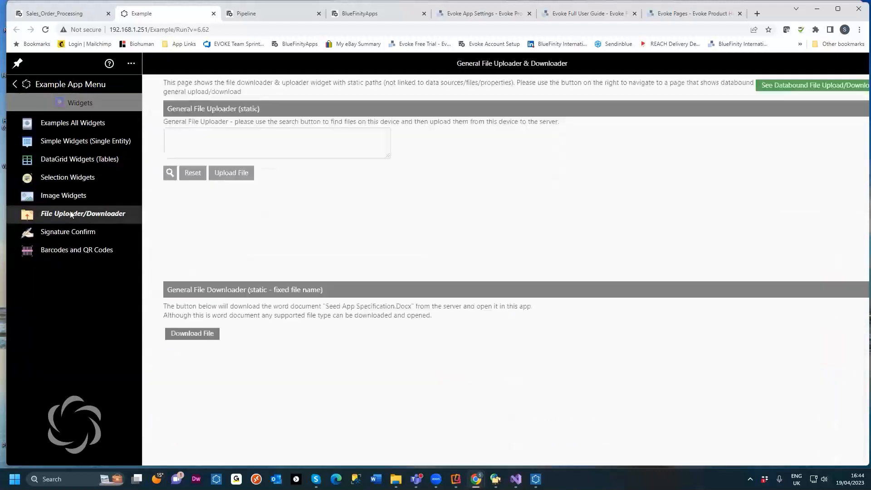
{"action": "left_click", "coordinate": [75, 232]}
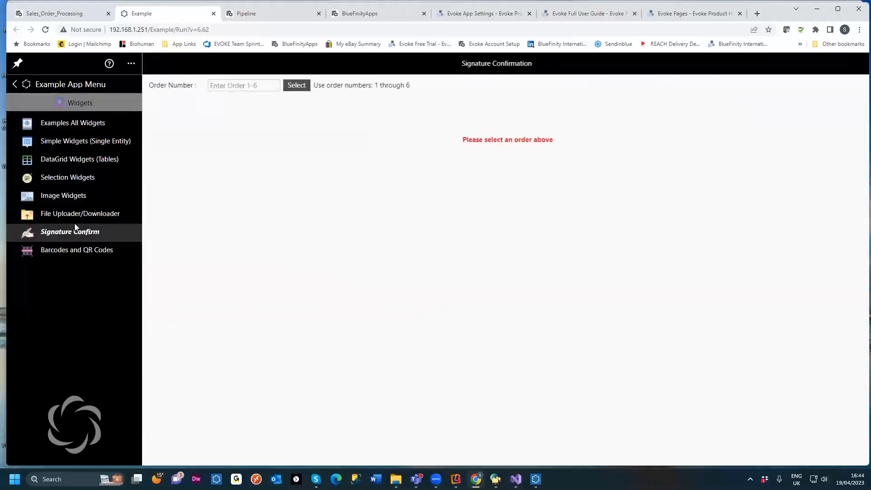
Step: Open the Graphs page under Components and switch to its Chart and Data view
{"action": "left_click", "coordinate": [66, 88]}
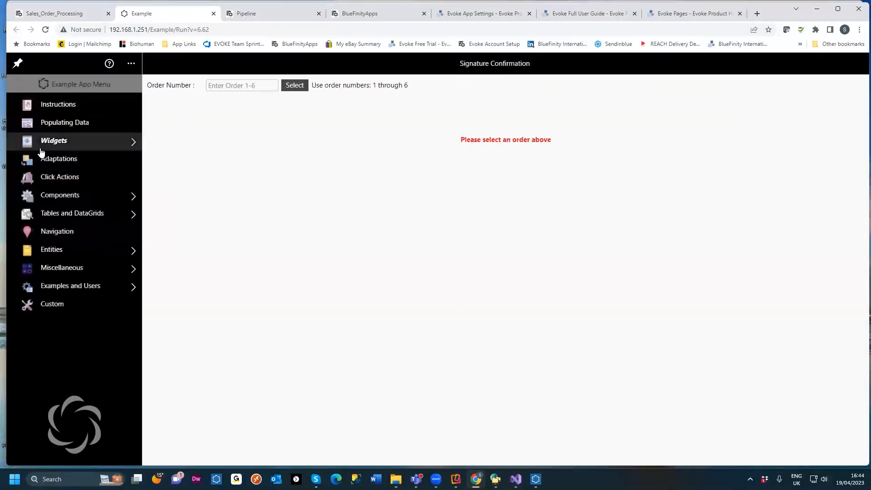
{"action": "left_click", "coordinate": [57, 197]}
{"action": "left_click", "coordinate": [63, 123]}
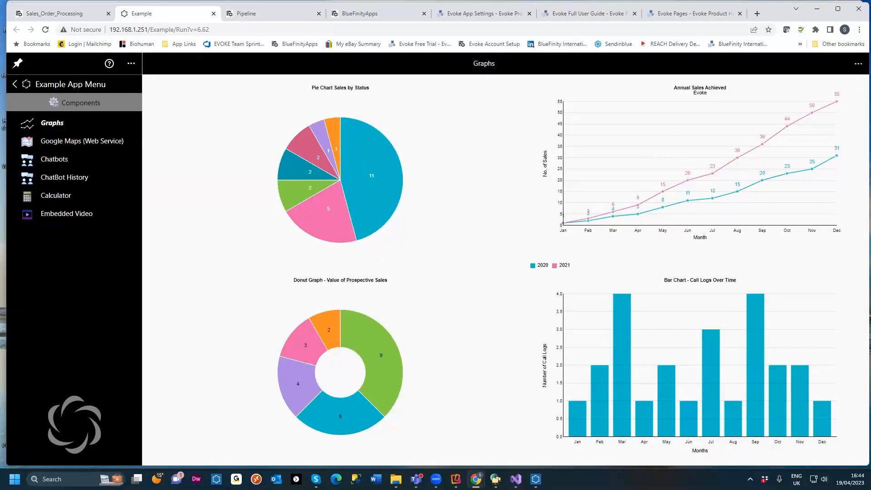
{"action": "left_click", "coordinate": [858, 63]}
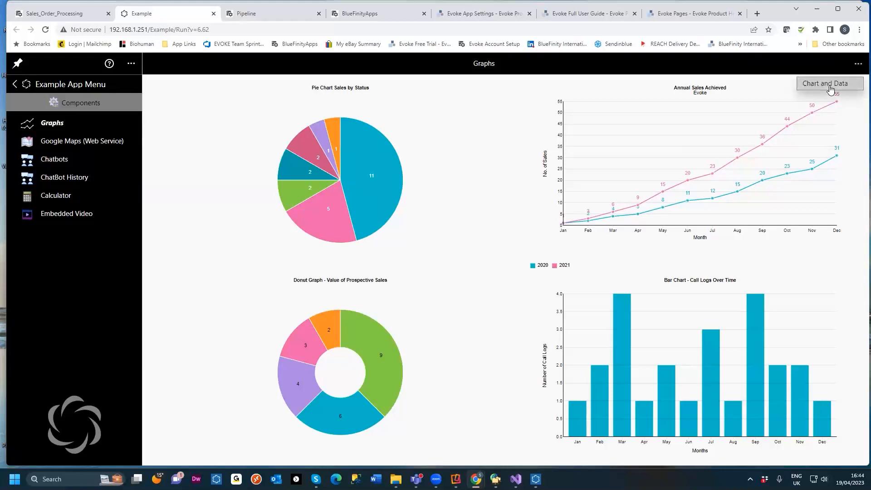
{"action": "left_click", "coordinate": [830, 88]}
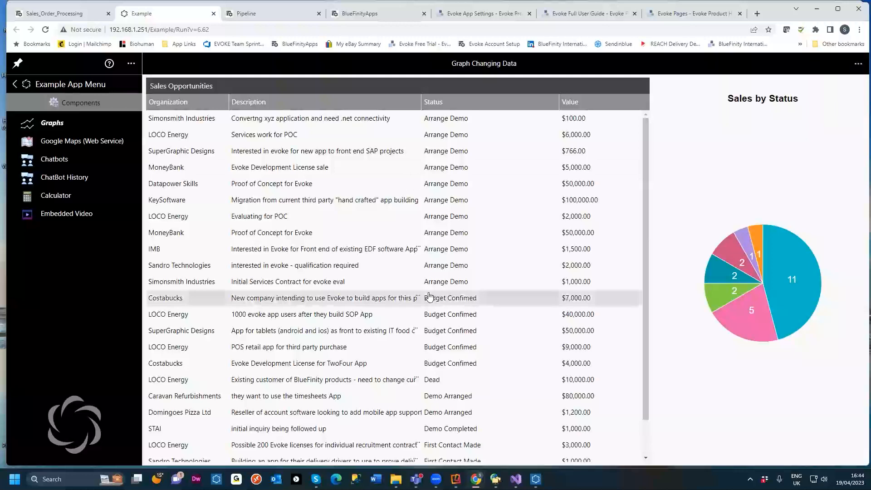
Step: Change the Sandro Technologies opportunity's status to Demo Arranged
{"action": "left_click", "coordinate": [568, 269]}
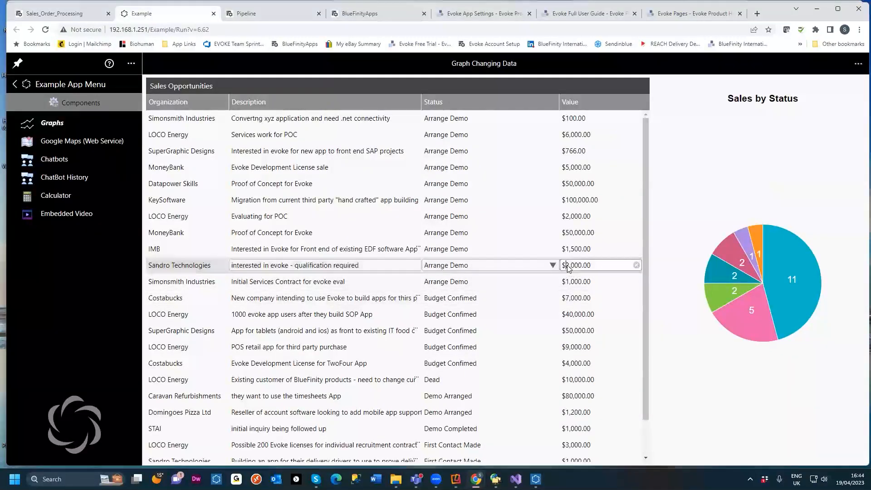
{"action": "left_click", "coordinate": [499, 269]}
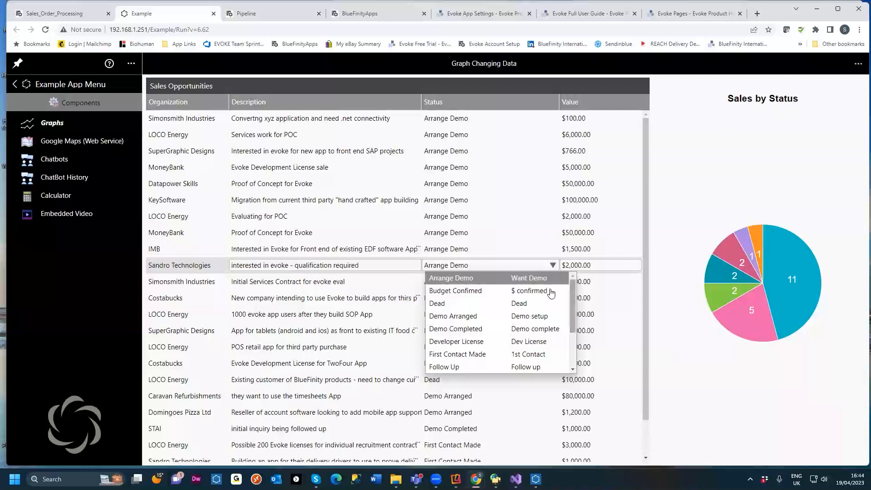
{"action": "left_click", "coordinate": [477, 320]}
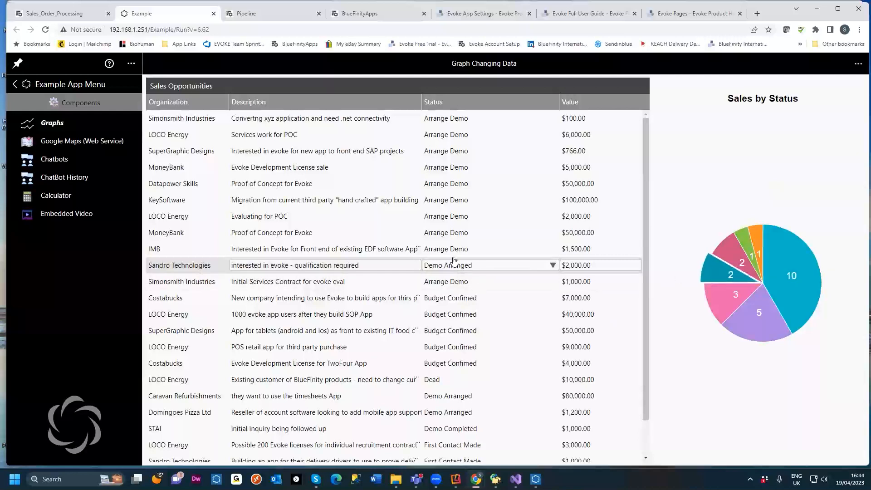
Step: Open the Embedded Video component page and return to the main Example App Menu
{"action": "left_click", "coordinate": [54, 159]}
{"action": "left_click", "coordinate": [59, 215]}
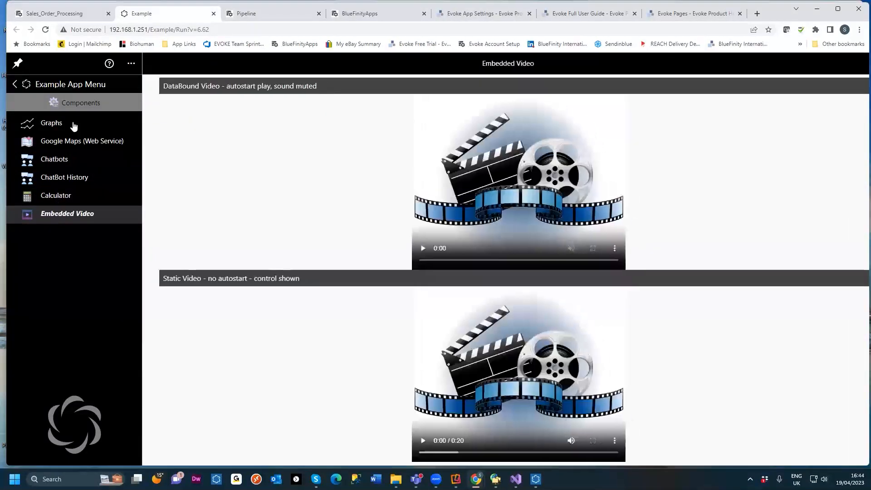
{"action": "left_click", "coordinate": [70, 91]}
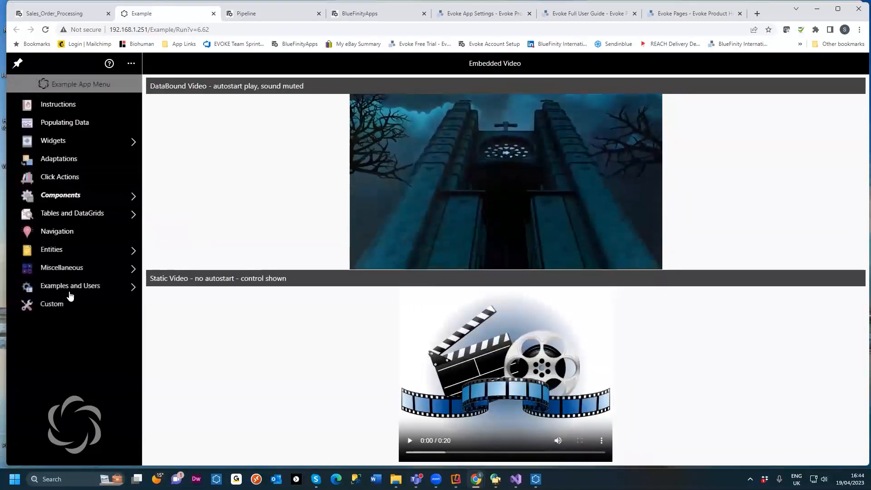
Step: Open the Shopping example under Examples and Users and browse products by CardView
{"action": "left_click", "coordinate": [64, 287]}
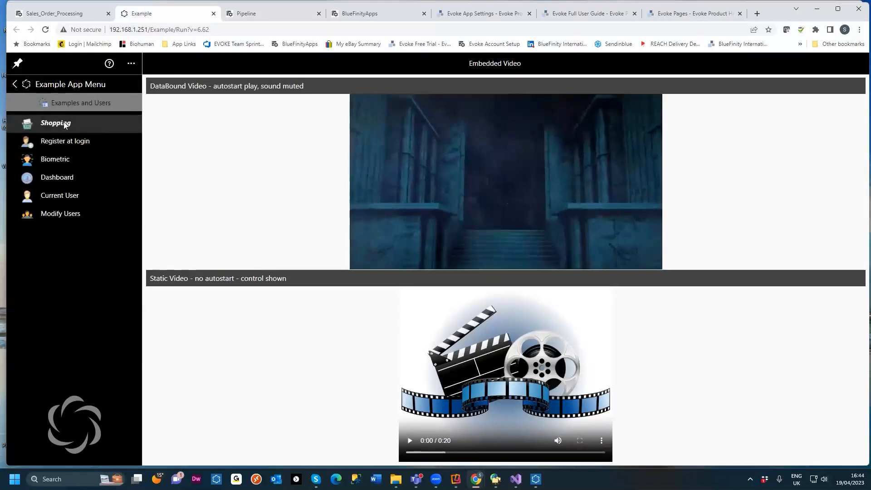
{"action": "left_click", "coordinate": [63, 122]}
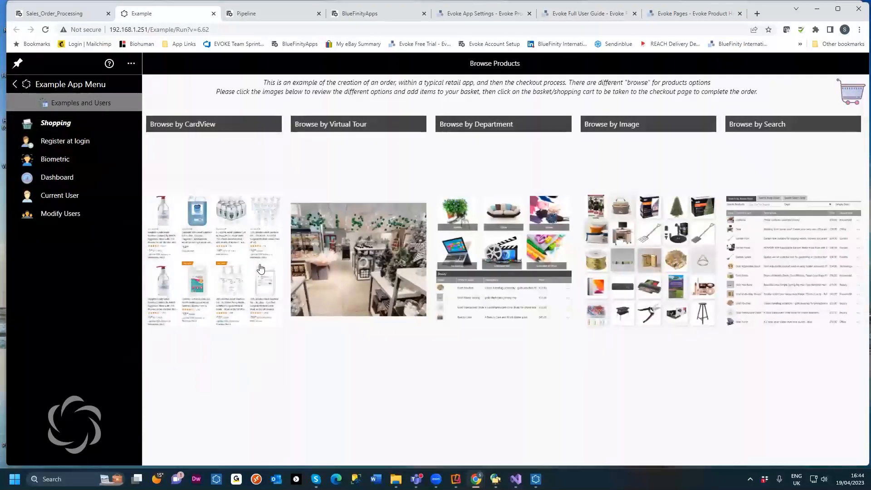
{"action": "left_click", "coordinate": [237, 263]}
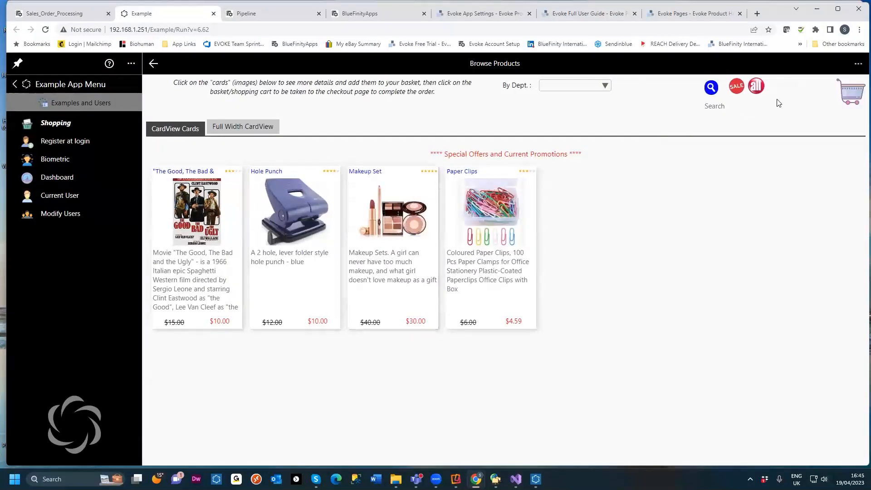
Step: Switch to browsing by Virtual Tour, look around the store and view the Rolex Ladies Watches display case hotspot
{"action": "left_click", "coordinate": [153, 63]}
{"action": "left_click", "coordinate": [359, 261]}
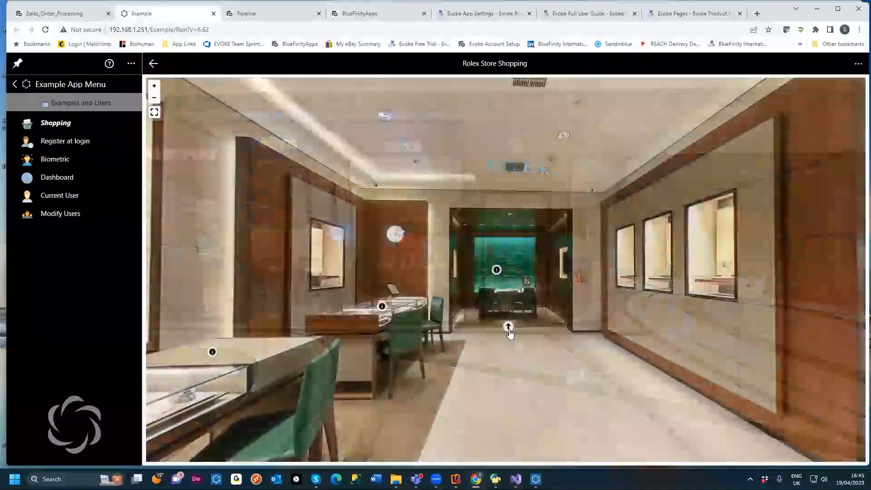
{"action": "left_click_drag", "start_coordinate": [432, 350], "coordinate": [740, 259]}
{"action": "scroll", "coordinate": [550, 363], "scroll_direction": "up", "scroll_amount": 3}
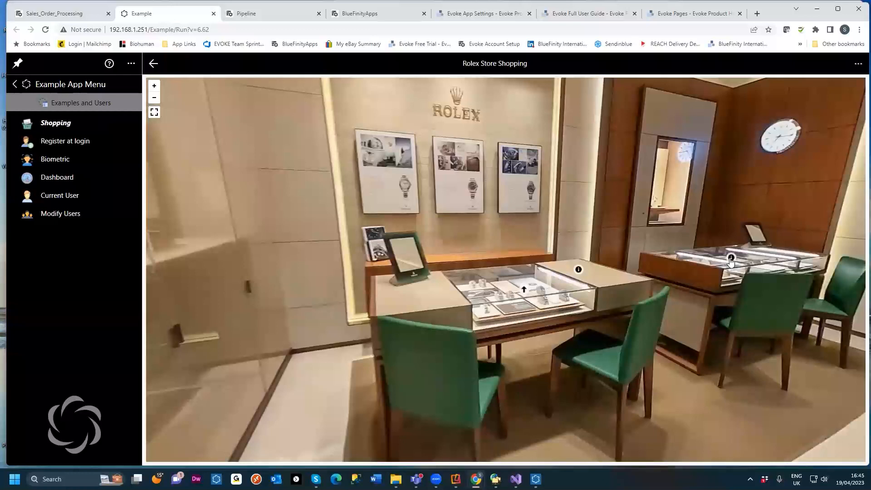
{"action": "left_click", "coordinate": [730, 259]}
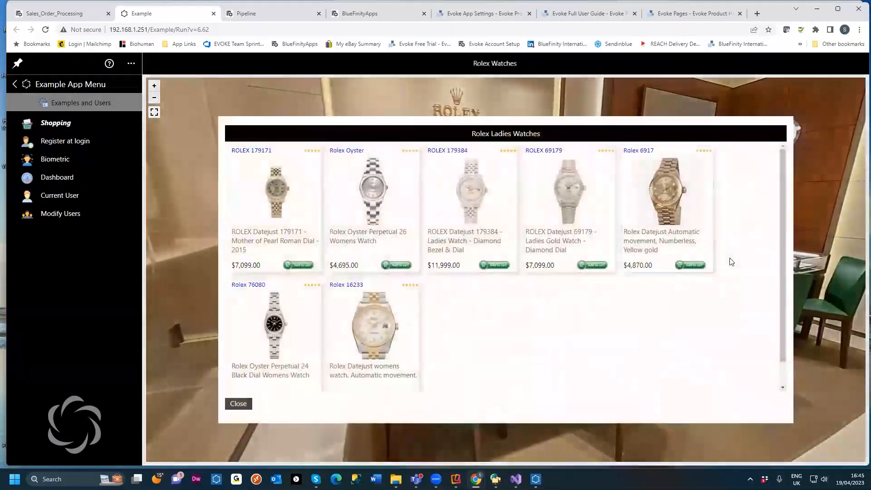
{"action": "left_click", "coordinate": [238, 403]}
Step: Move to the window display and add the Rolex Vintage Submariner Watch to the cart, then hide its details
{"action": "scroll", "coordinate": [539, 295], "scroll_direction": "up", "scroll_amount": 5}
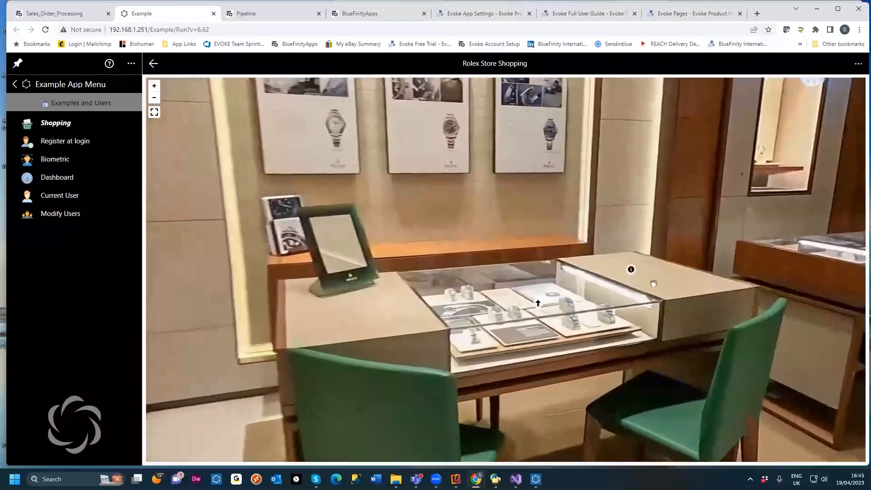
{"action": "mouse_move", "coordinate": [637, 272]}
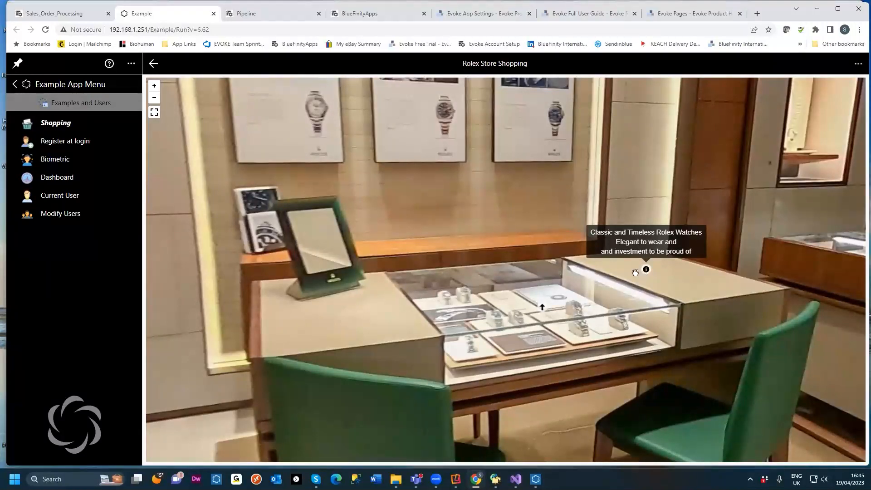
{"action": "scroll", "coordinate": [538, 325], "scroll_direction": "up", "scroll_amount": 3}
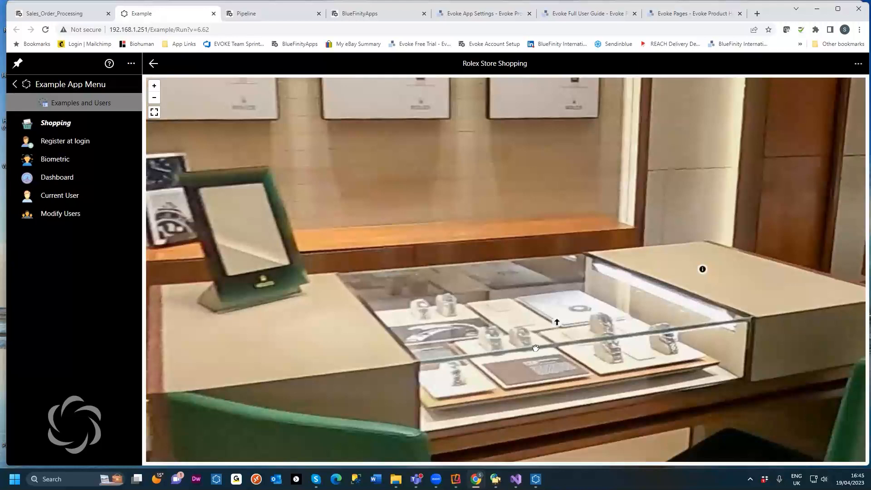
{"action": "left_click", "coordinate": [556, 323]}
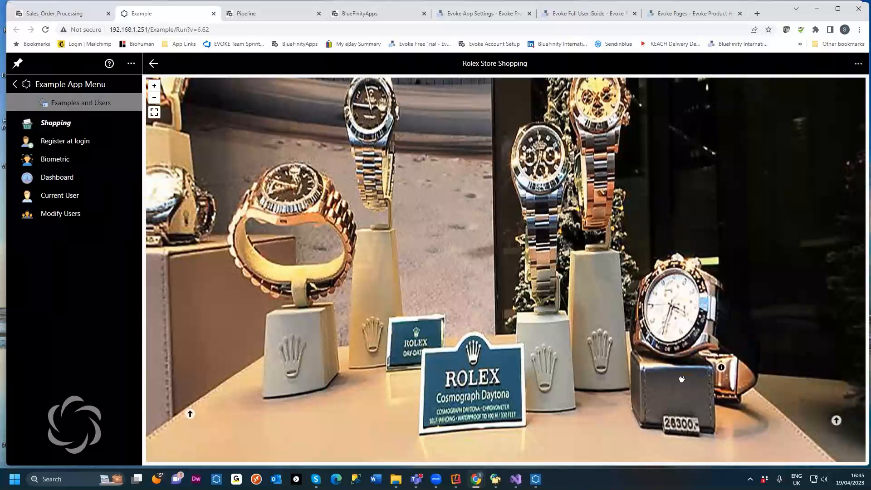
{"action": "left_click_drag", "start_coordinate": [690, 312], "coordinate": [620, 316]}
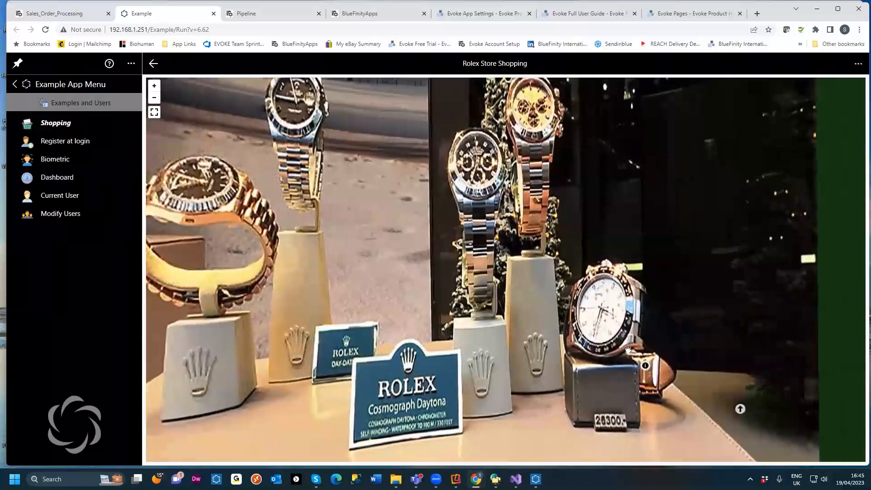
{"action": "left_click", "coordinate": [645, 370]}
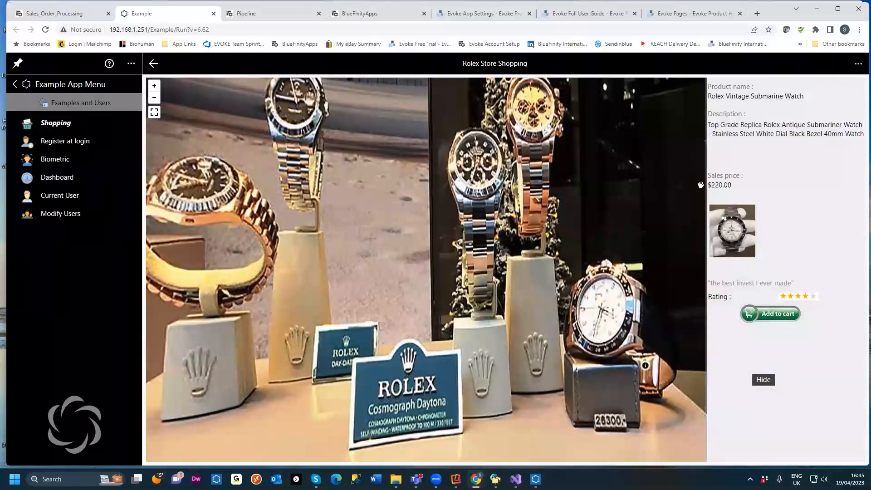
{"action": "left_click", "coordinate": [769, 317]}
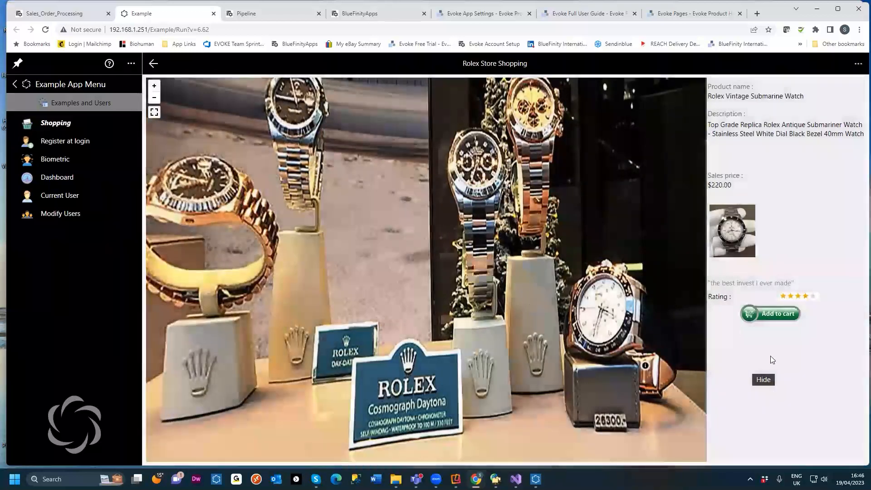
{"action": "left_click", "coordinate": [762, 380]}
Step: Walk back through the virtual store and out into the shopping mall
{"action": "left_click", "coordinate": [741, 409]}
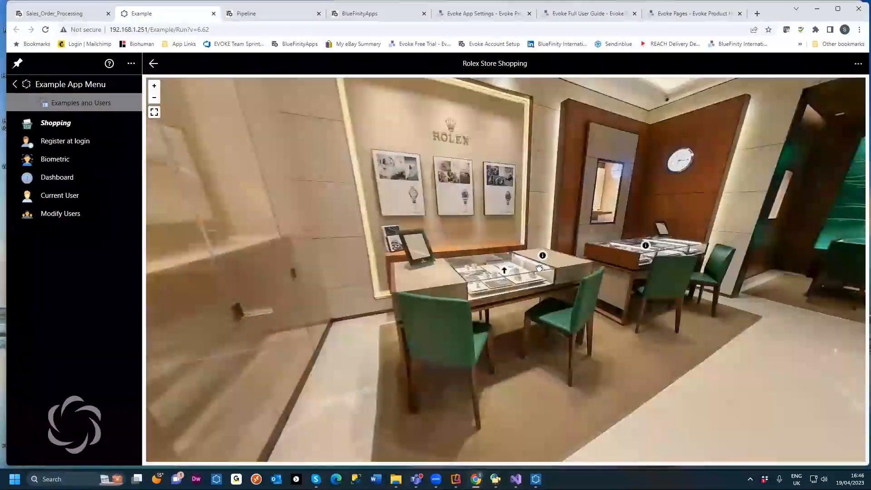
{"action": "left_click_drag", "start_coordinate": [714, 262], "coordinate": [545, 233]}
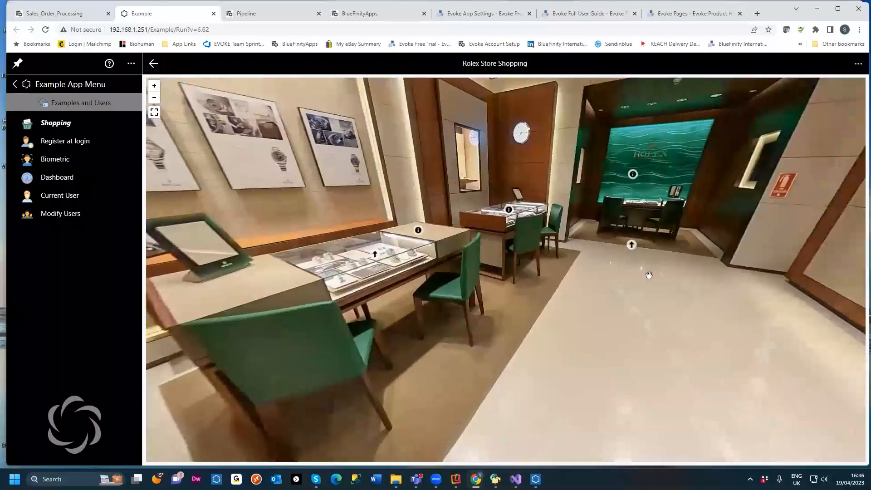
{"action": "left_click_drag", "start_coordinate": [649, 275], "coordinate": [538, 260]}
{"action": "left_click_drag", "start_coordinate": [576, 282], "coordinate": [612, 338]}
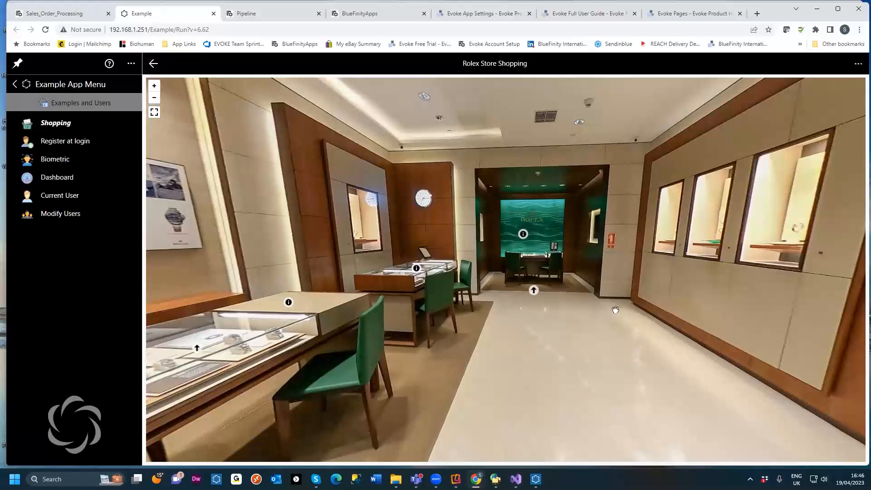
{"action": "left_click_drag", "start_coordinate": [615, 309], "coordinate": [263, 261]}
{"action": "left_click_drag", "start_coordinate": [817, 338], "coordinate": [257, 295]}
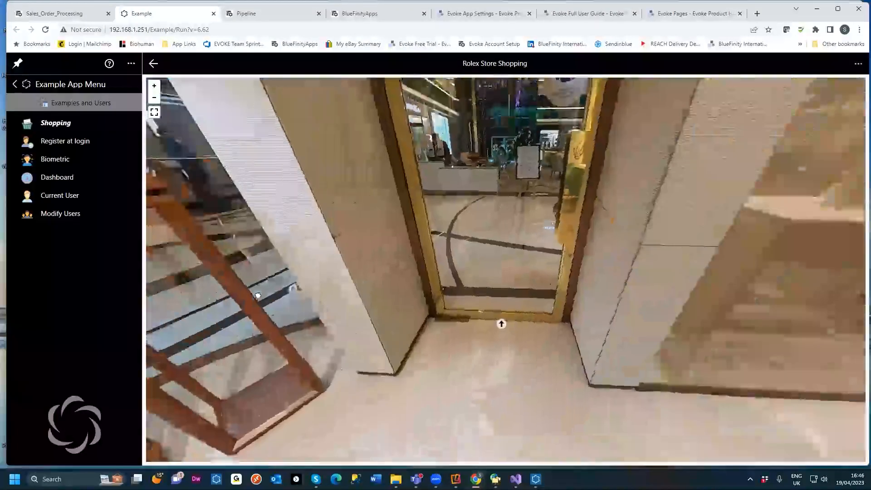
{"action": "left_click", "coordinate": [503, 324]}
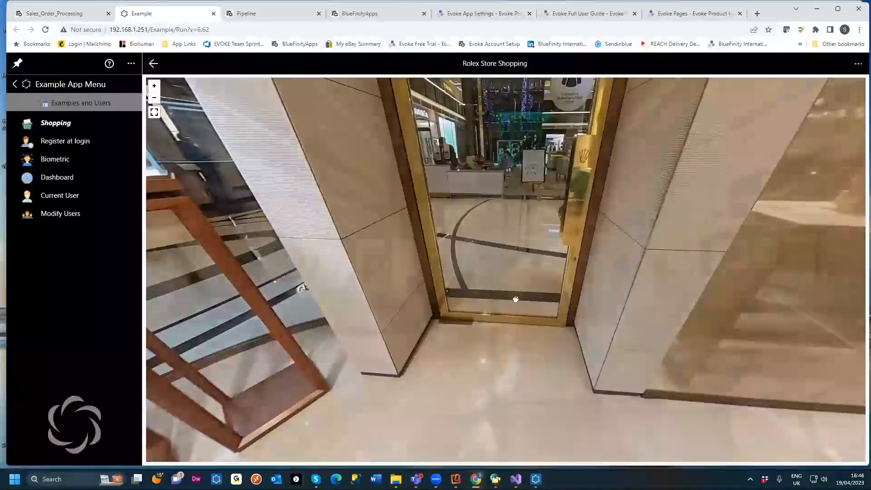
{"action": "left_click", "coordinate": [515, 299]}
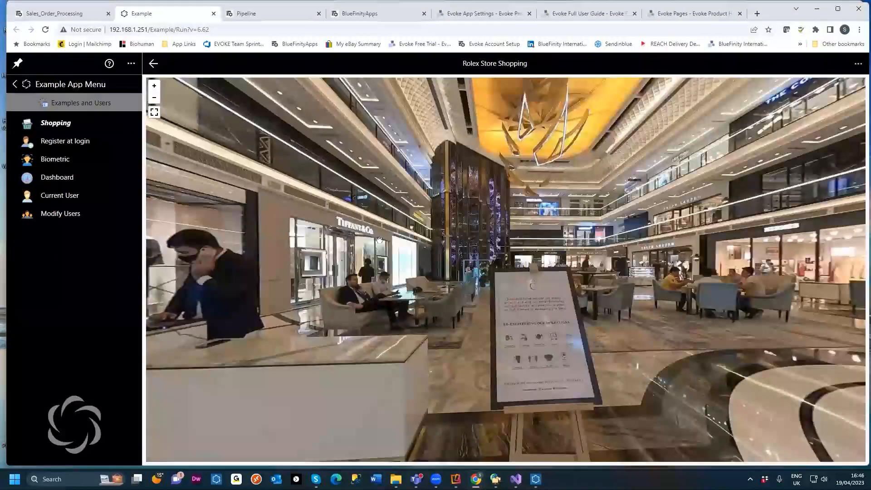
Step: Open the Culture & Currency page under Miscellaneous and set the current user's culture to es-ES
{"action": "left_click", "coordinate": [77, 86]}
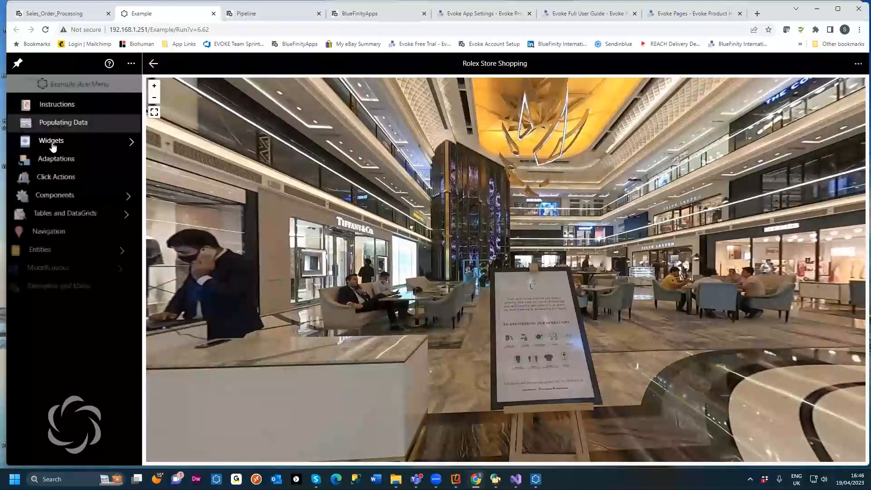
{"action": "left_click", "coordinate": [53, 270]}
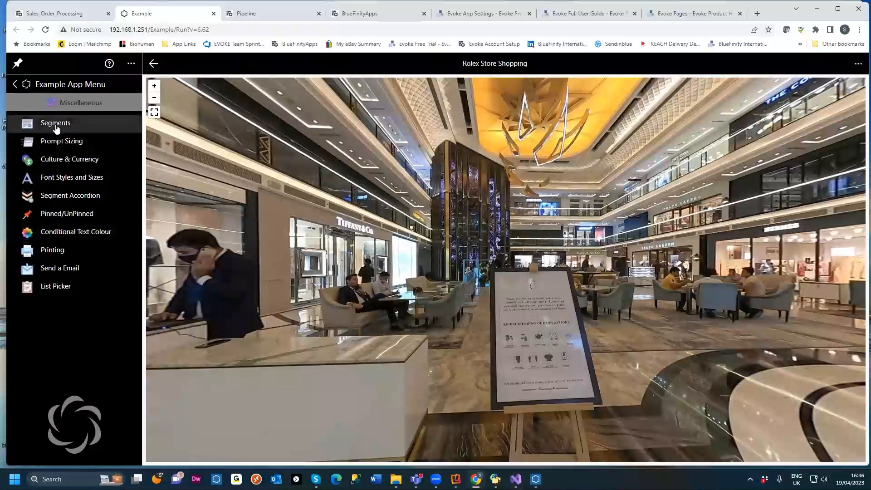
{"action": "left_click", "coordinate": [65, 164]}
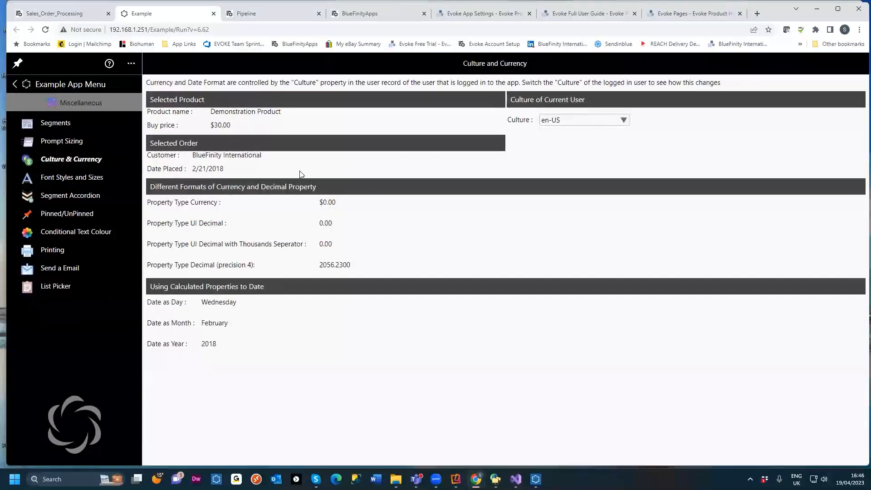
{"action": "left_click", "coordinate": [601, 121]}
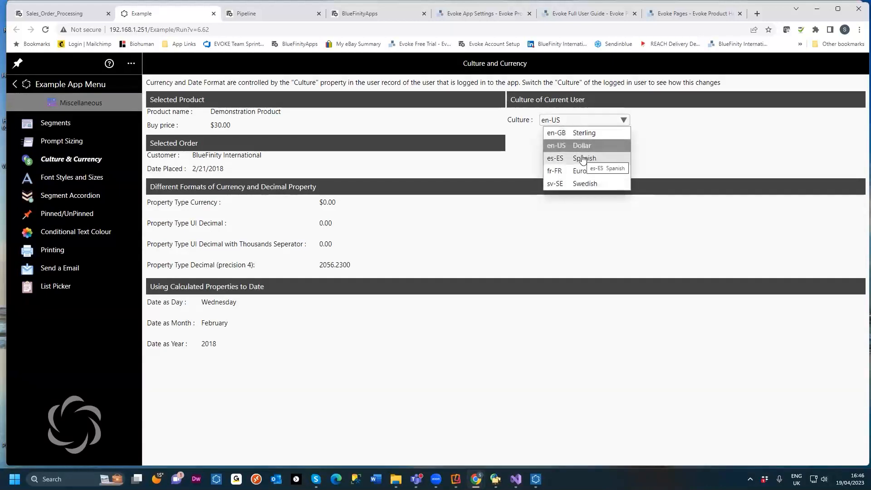
{"action": "left_click", "coordinate": [583, 158]}
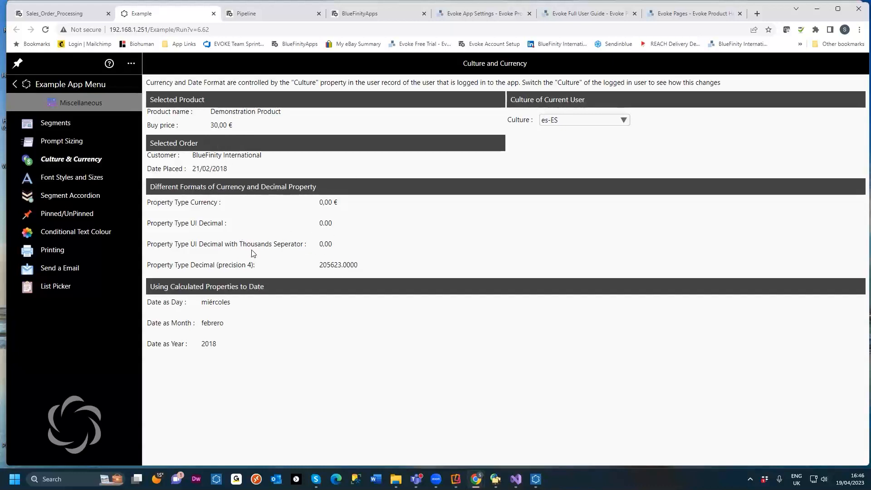
Step: Open the Pinned/UnPinned page and unpin the Box 3 and Distribution Centers panels
{"action": "left_click", "coordinate": [65, 219]}
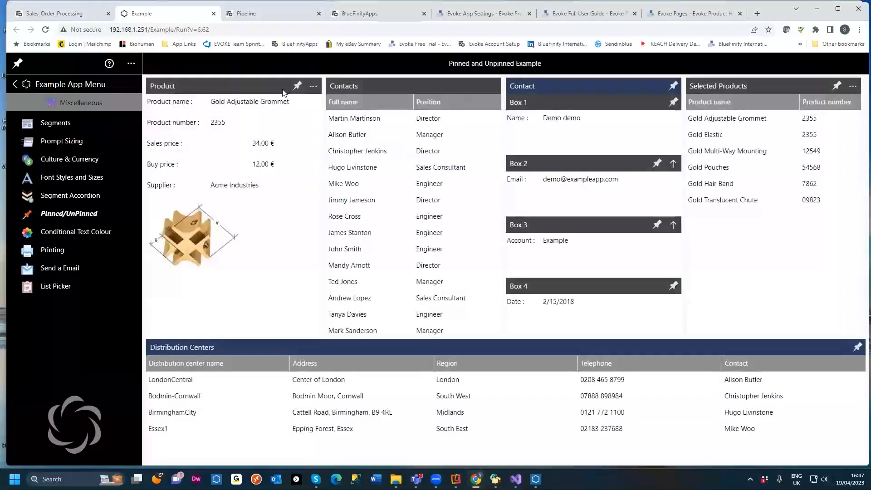
{"action": "left_click", "coordinate": [596, 225]}
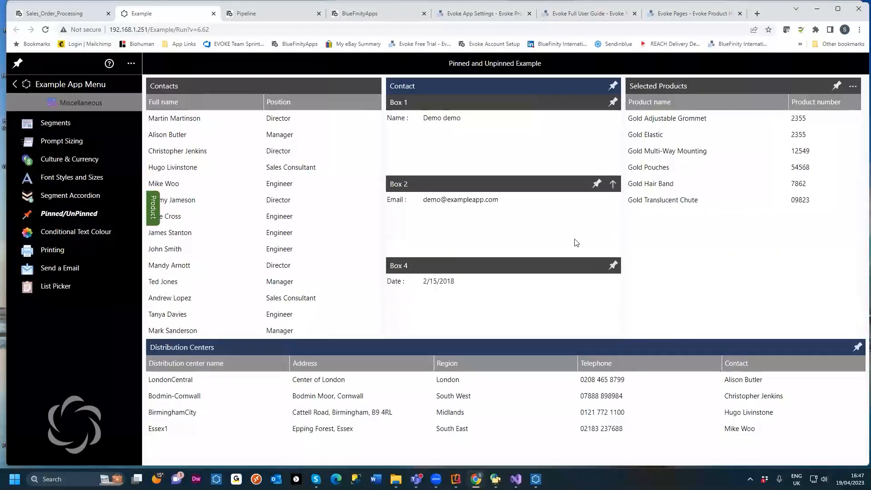
{"action": "left_click", "coordinate": [857, 350]}
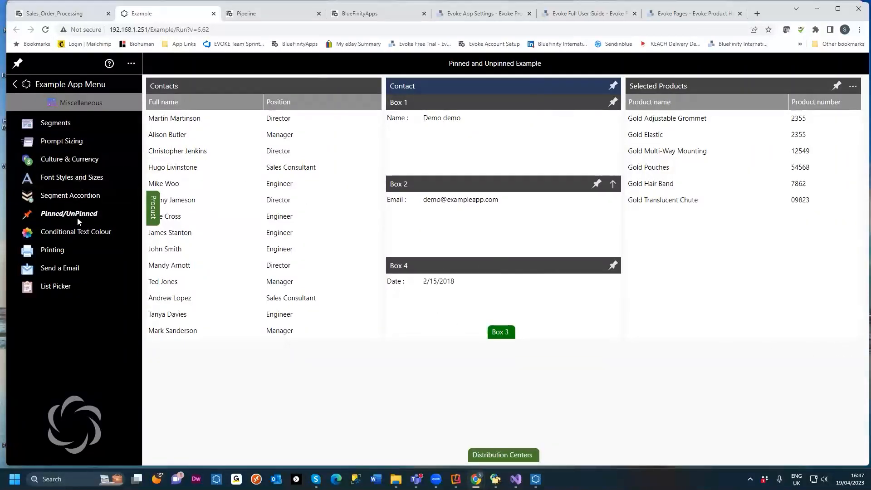
Step: Open the Conditional Text Colour page and set the product's buy price to 15,00 €
{"action": "left_click", "coordinate": [56, 233]}
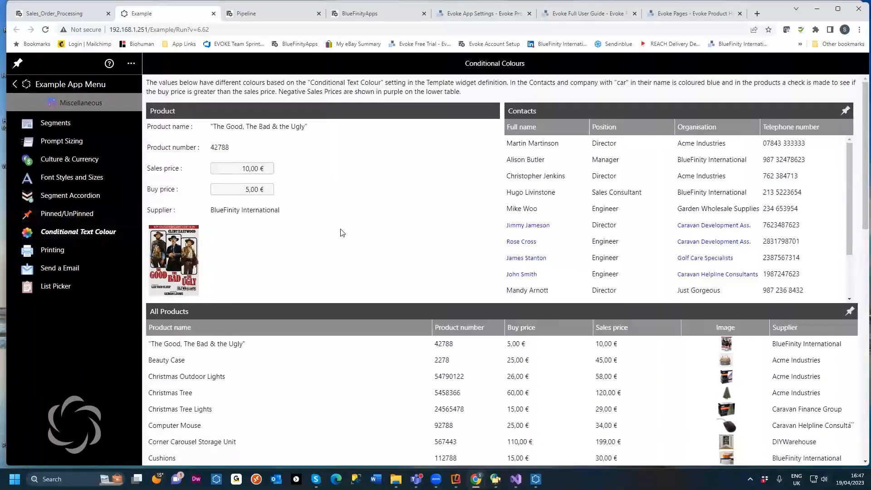
{"action": "scroll", "coordinate": [340, 225], "scroll_direction": "down", "scroll_amount": 3}
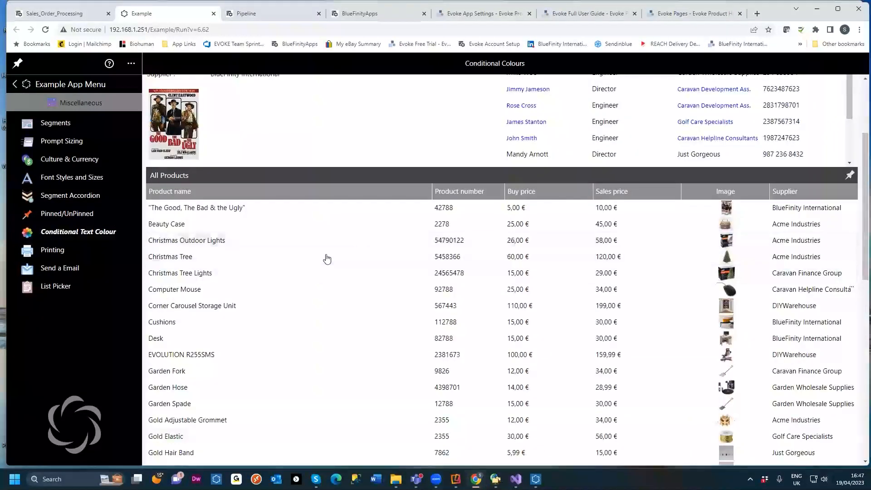
{"action": "scroll", "coordinate": [329, 254], "scroll_direction": "up", "scroll_amount": 3}
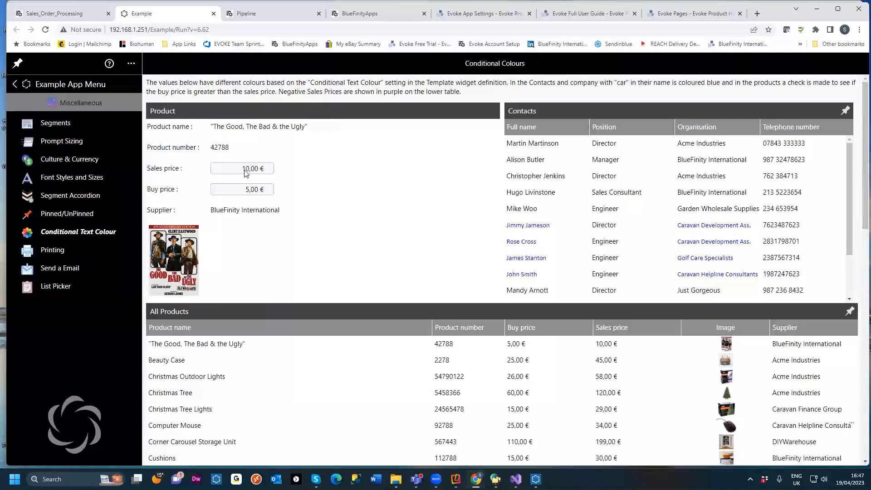
{"action": "left_click", "coordinate": [246, 189]}
{"action": "type", "text": "1"}
{"action": "left_click", "coordinate": [299, 172]}
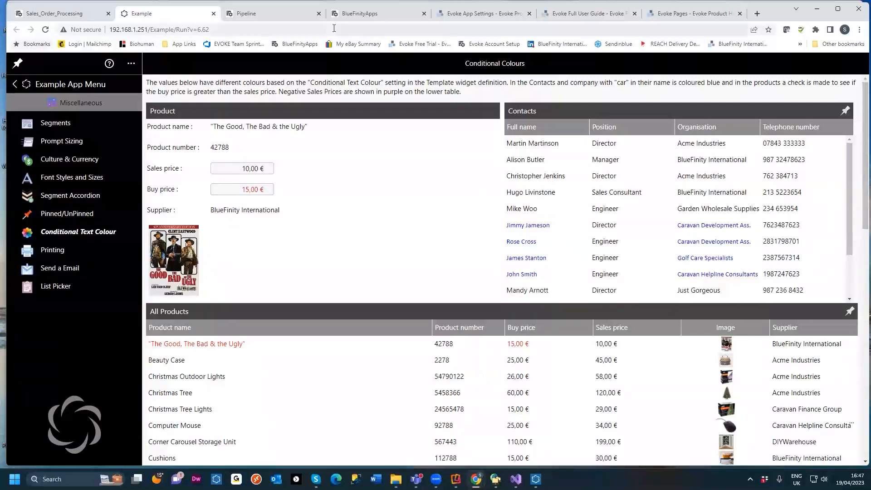
Step: Switch to the Evoke designer and open the Customers page of the Customers page series in the Page Designer
{"action": "left_click", "coordinate": [80, 15]}
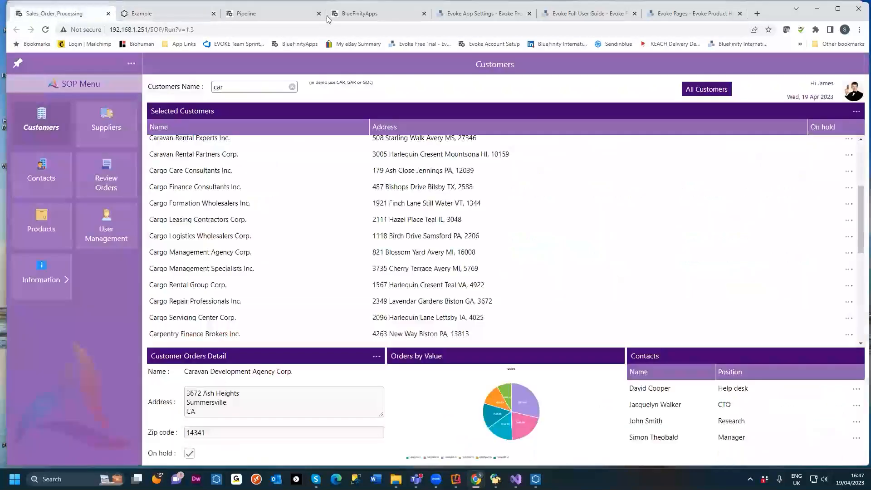
{"action": "left_click", "coordinate": [816, 8]}
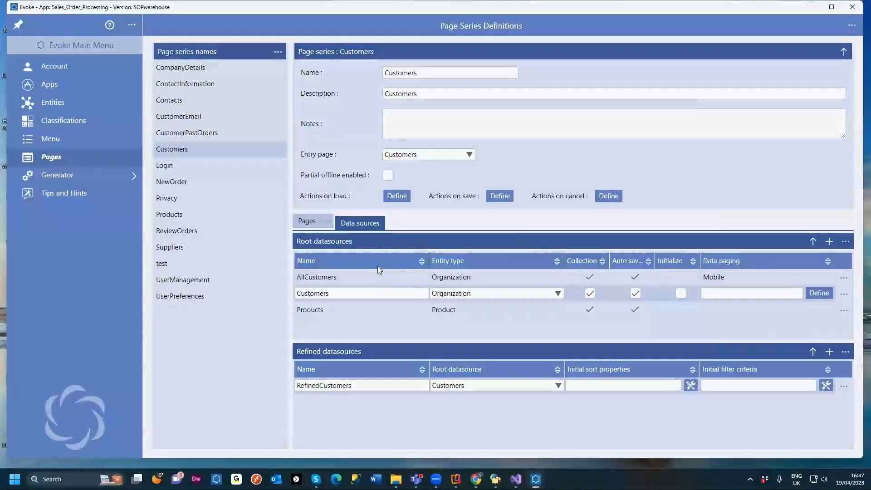
{"action": "left_click", "coordinate": [307, 223]}
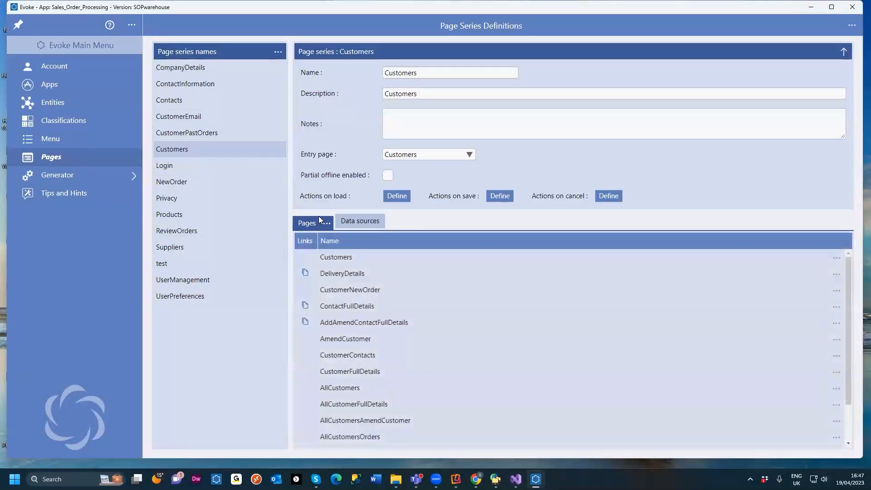
{"action": "double_click", "coordinate": [343, 257]}
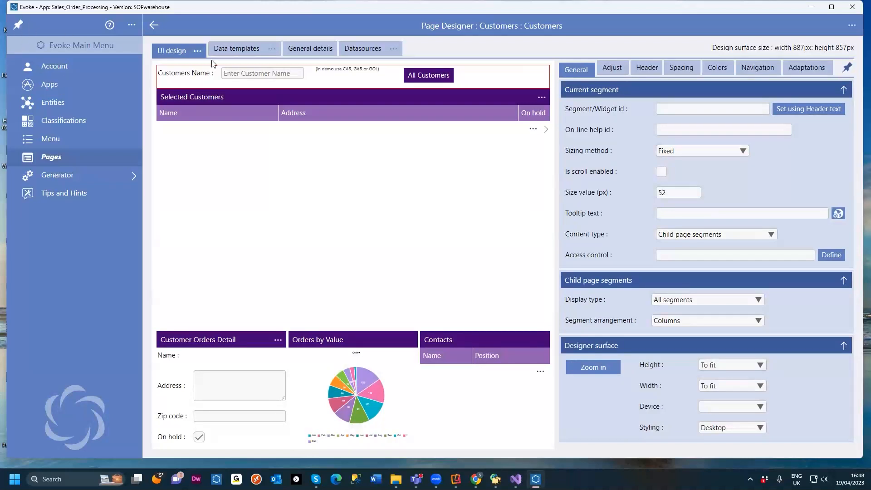
{"action": "left_click", "coordinate": [18, 25]}
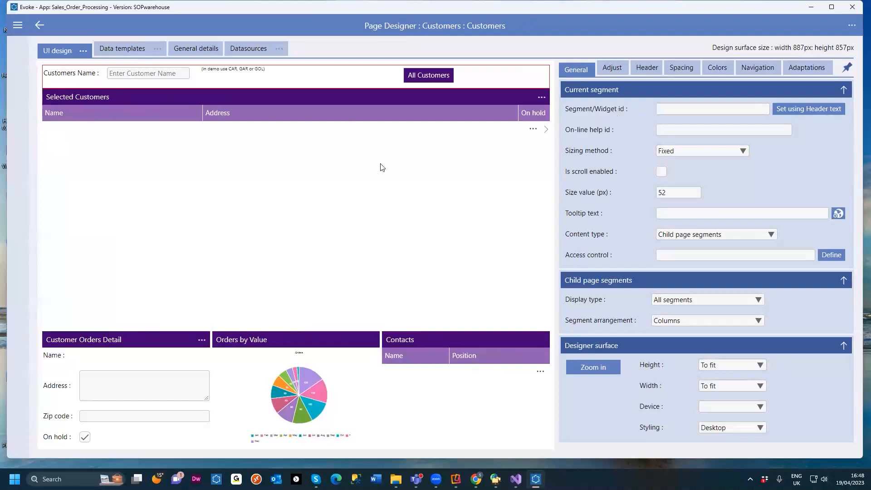
{"action": "left_click", "coordinate": [18, 26]}
{"action": "left_click", "coordinate": [18, 26]}
{"action": "left_click", "coordinate": [18, 27]}
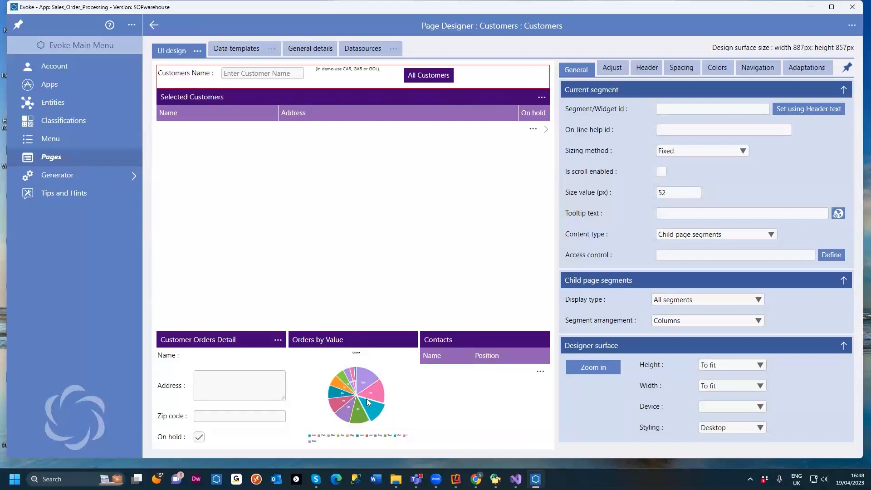
Step: Switch the UI design surface to Bordered mode
{"action": "left_click", "coordinate": [197, 52]}
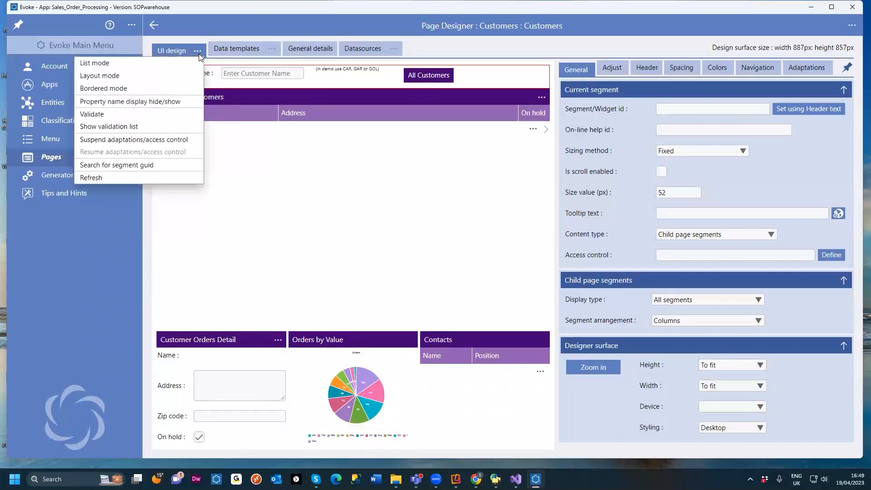
{"action": "left_click", "coordinate": [107, 90]}
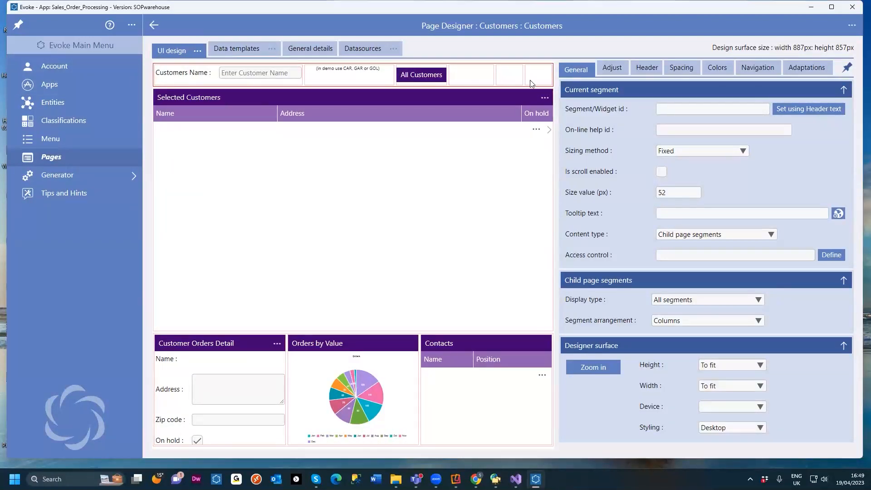
Step: Select the top-row segments in turn and compare them with the running Customers page in the browser
{"action": "left_click", "coordinate": [273, 81]}
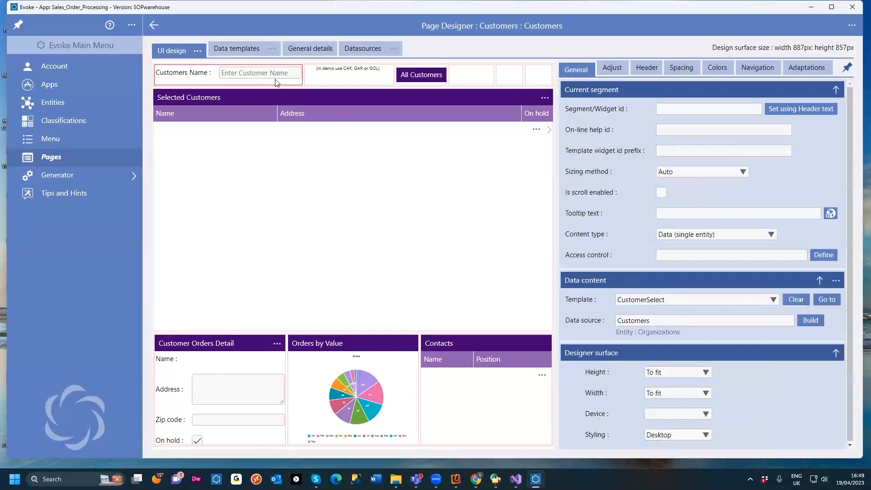
{"action": "left_click", "coordinate": [343, 75]}
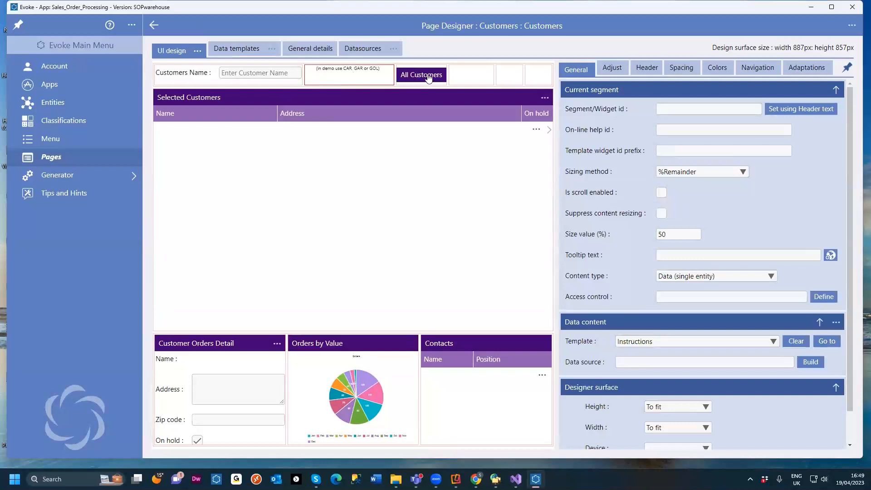
{"action": "left_click", "coordinate": [514, 78]}
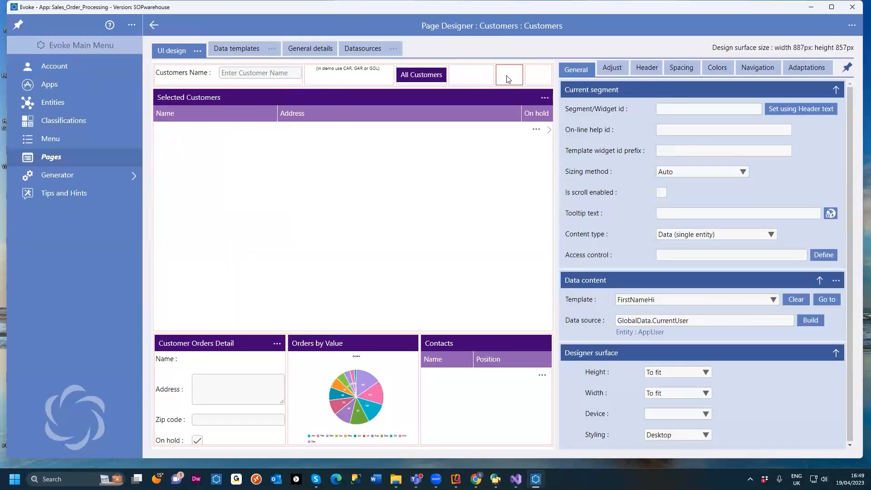
{"action": "mouse_move", "coordinate": [476, 479]}
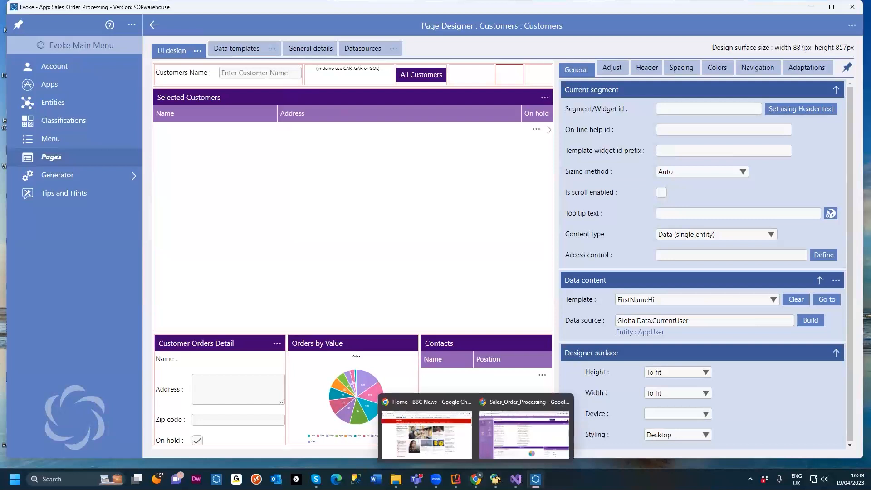
{"action": "left_click", "coordinate": [517, 445]}
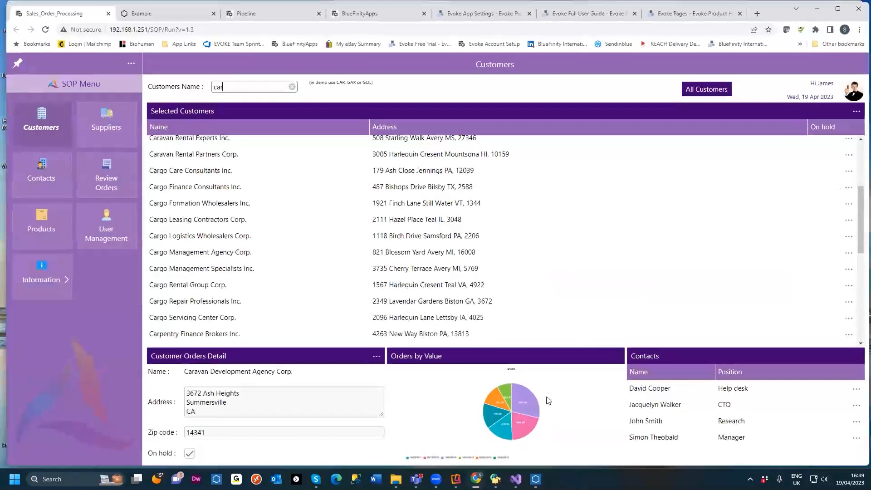
{"action": "left_click", "coordinate": [816, 8]}
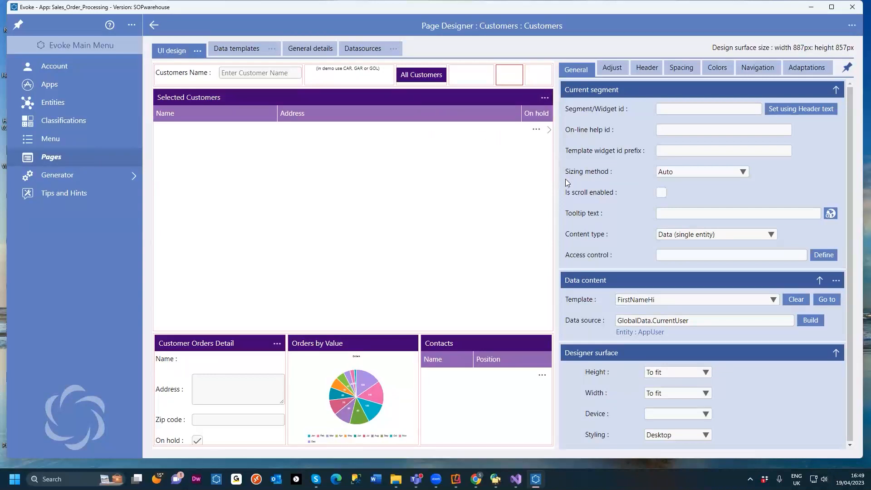
Step: Select the Selected Customers grid segment and review its adjustment options and header settings, including custom header actions
{"action": "left_click", "coordinate": [293, 98]}
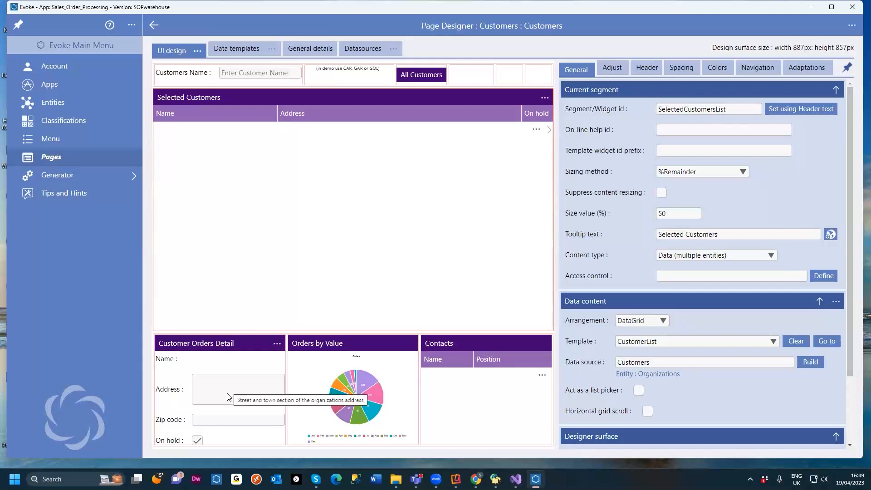
{"action": "left_click", "coordinate": [613, 67]}
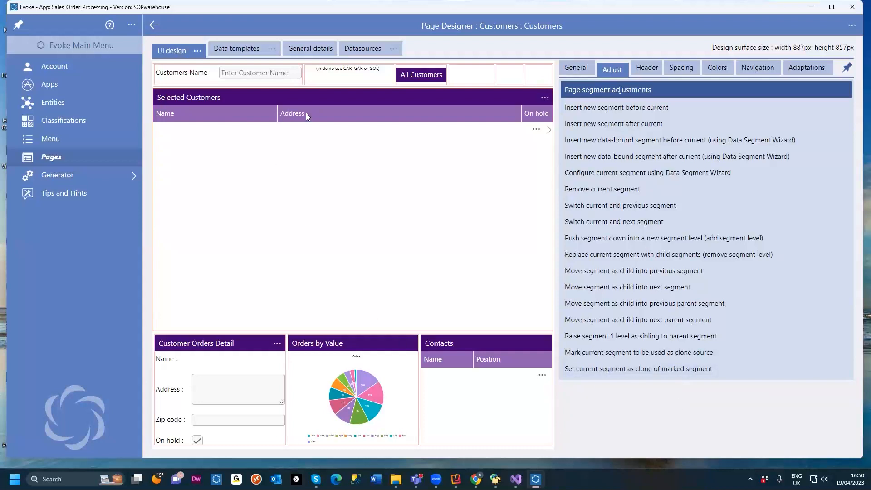
{"action": "left_click", "coordinate": [646, 69]}
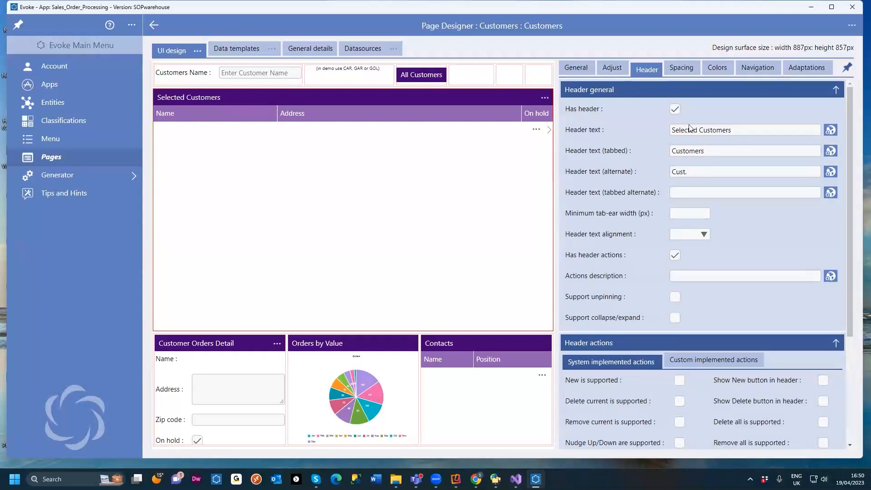
{"action": "left_click_drag", "start_coordinate": [742, 134], "coordinate": [662, 135]}
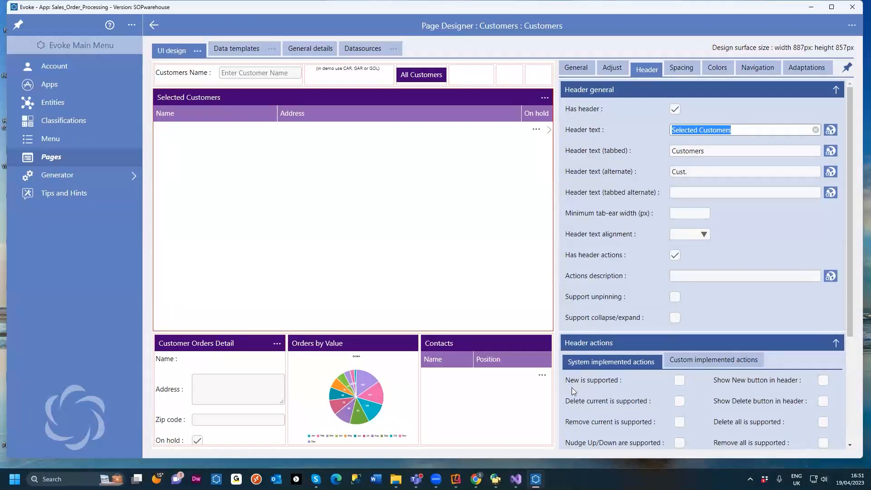
{"action": "left_click", "coordinate": [702, 363]}
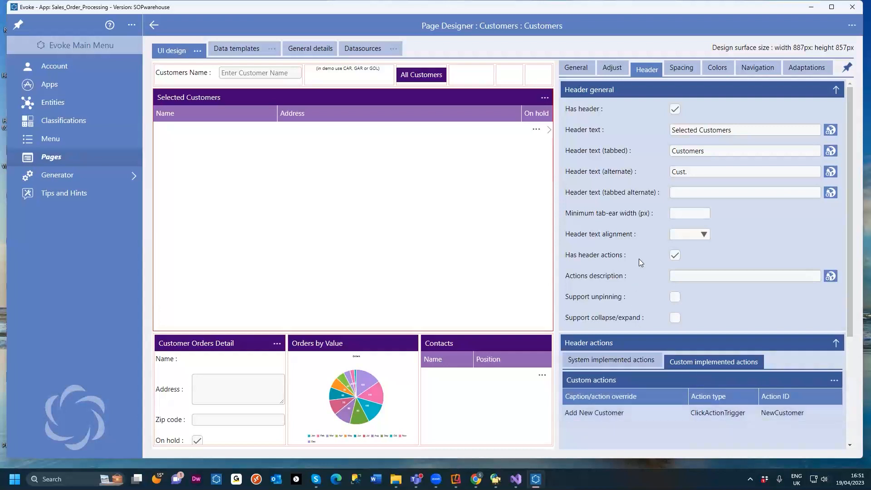
Step: Review the grid segment's spacing and colour settings, including the header background colour choices
{"action": "left_click", "coordinate": [681, 68]}
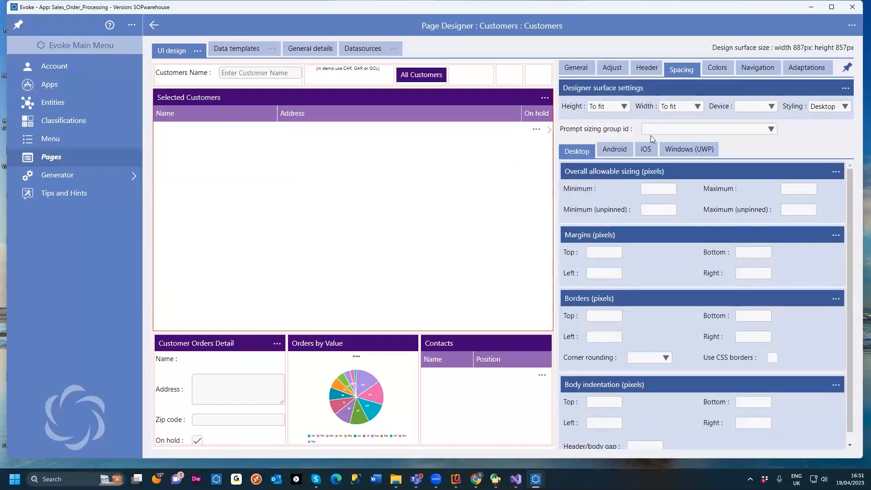
{"action": "left_click", "coordinate": [712, 73]}
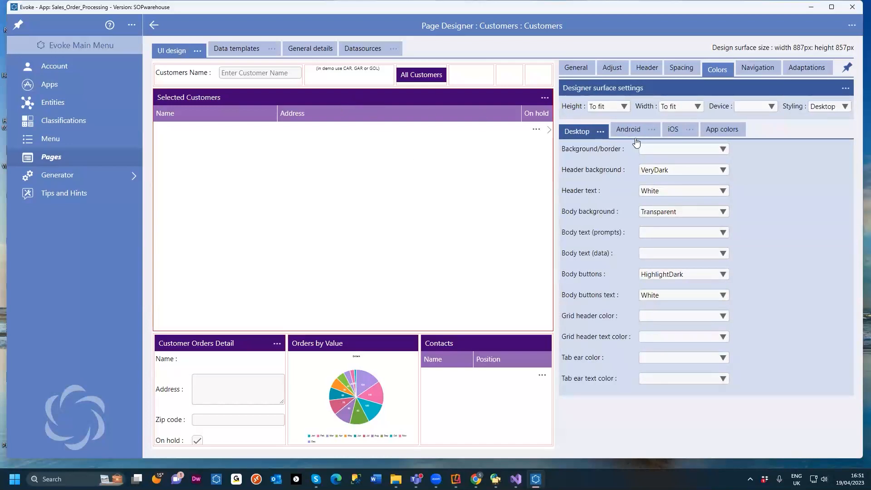
{"action": "left_click", "coordinate": [677, 171]}
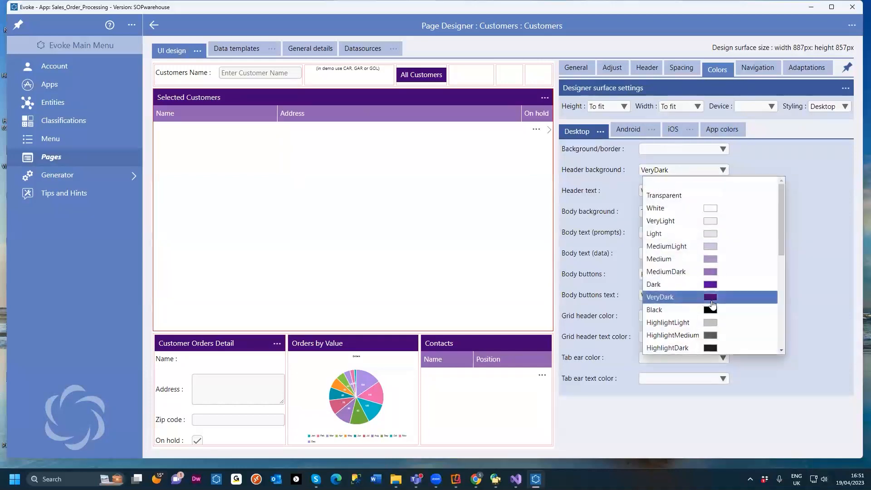
{"action": "scroll", "coordinate": [719, 299], "scroll_direction": "down", "scroll_amount": 7}
{"action": "scroll", "coordinate": [721, 300], "scroll_direction": "up", "scroll_amount": 7}
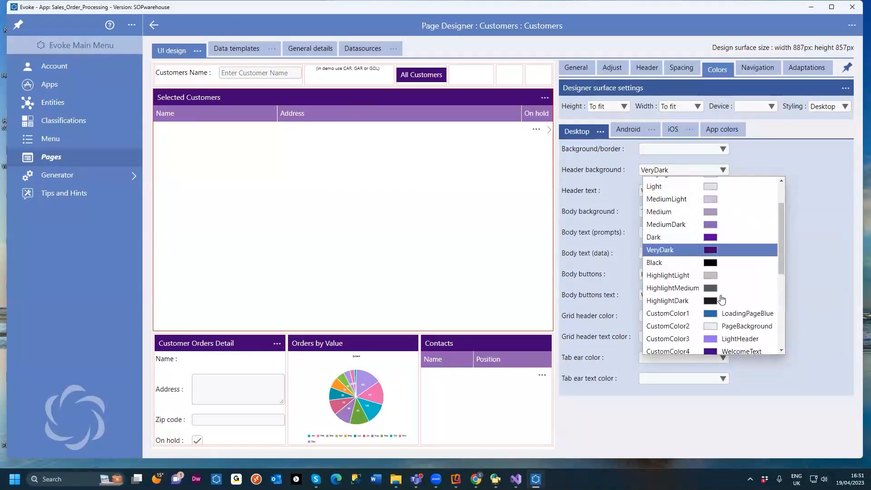
{"action": "left_click", "coordinate": [819, 204]}
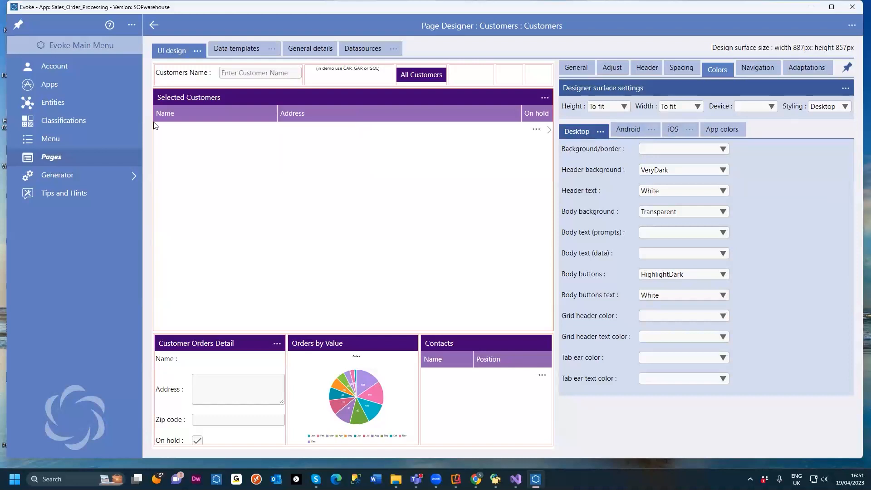
Step: Open the app's settings and review its startup, app colours, background and general styling options
{"action": "left_click", "coordinate": [66, 87]}
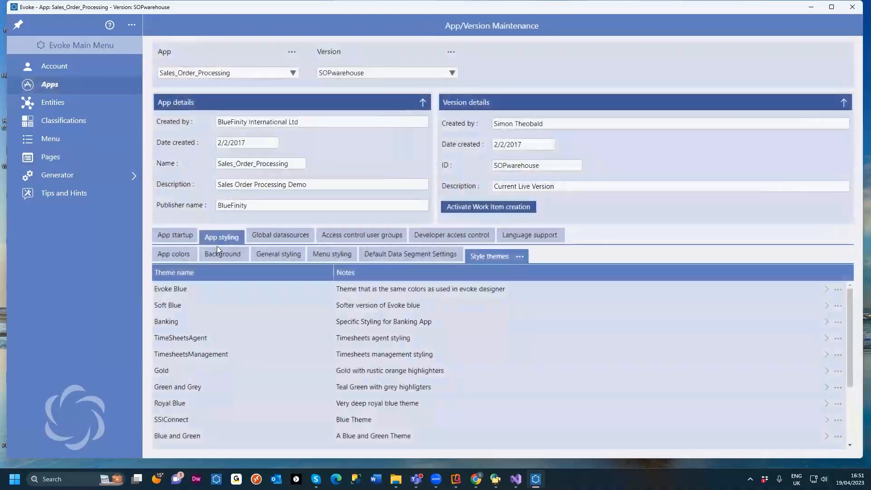
{"action": "left_click", "coordinate": [177, 235]}
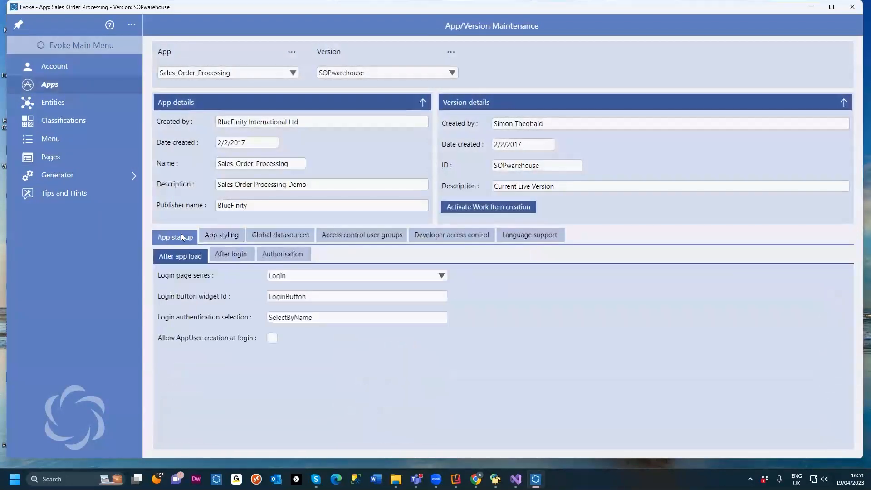
{"action": "left_click", "coordinate": [228, 237]}
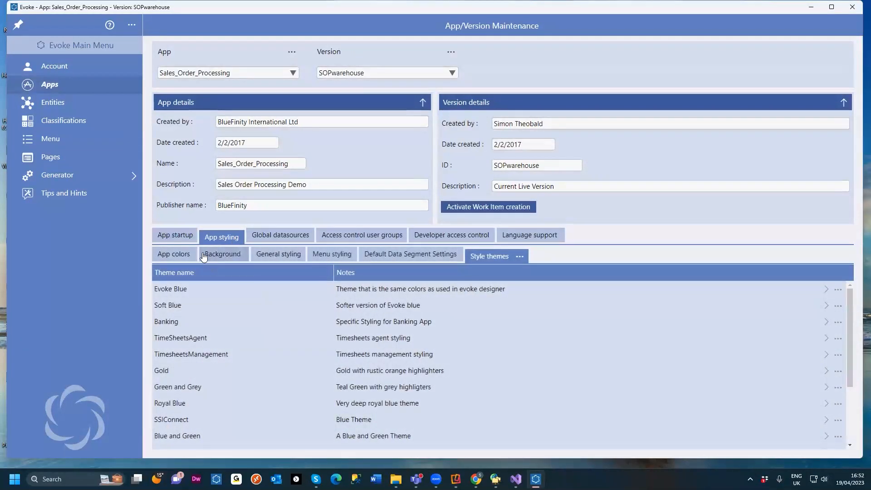
{"action": "left_click", "coordinate": [182, 254]}
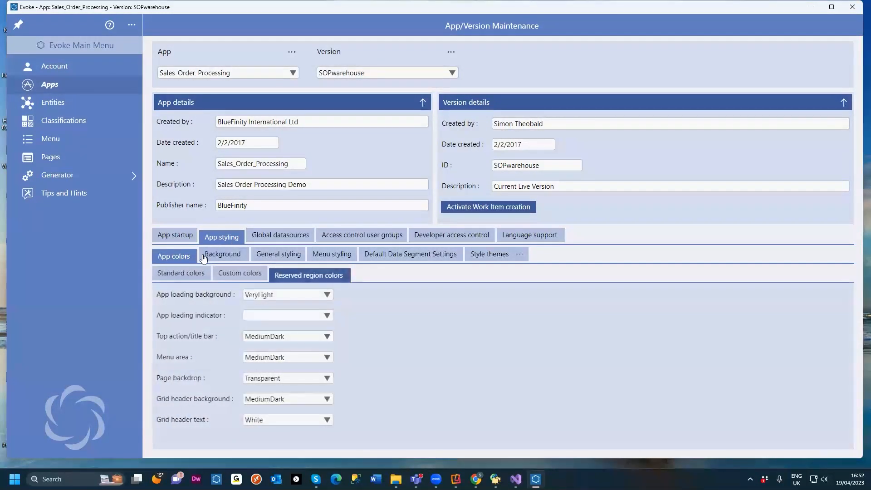
{"action": "left_click", "coordinate": [233, 260]}
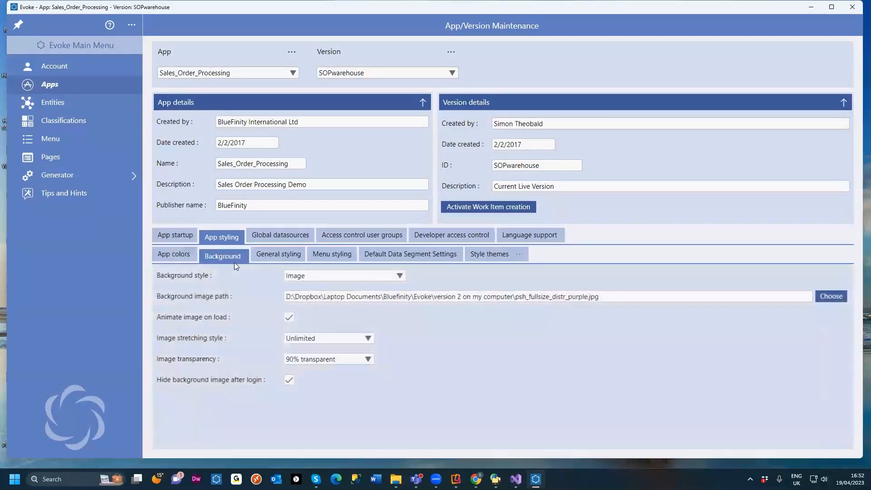
{"action": "left_click", "coordinate": [275, 256]}
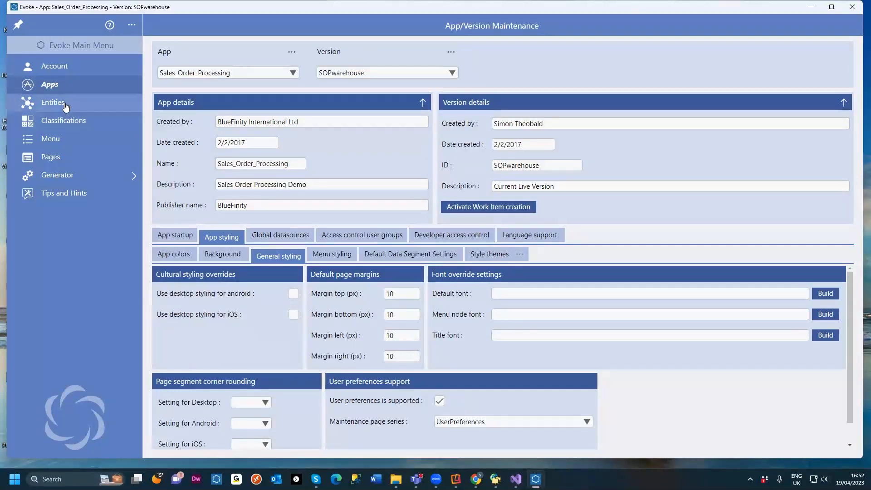
Step: Return to the Page Designer and view a customer row's actions menu in the running app
{"action": "left_click", "coordinate": [51, 155]}
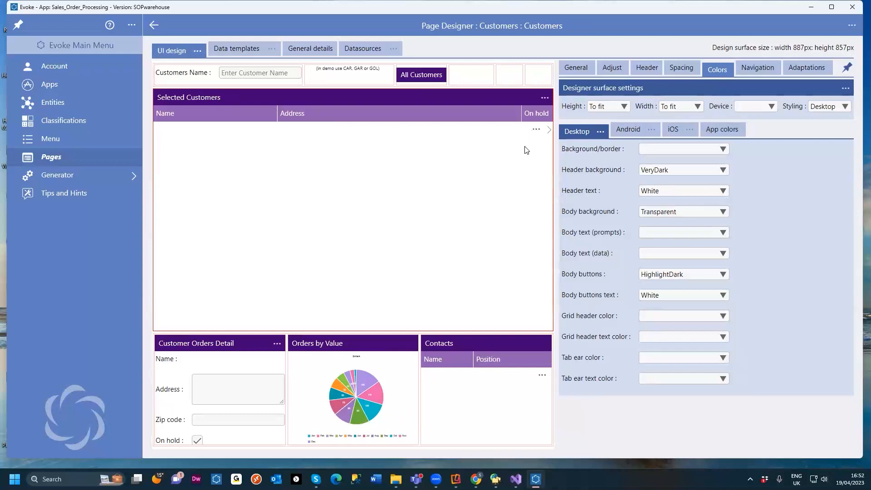
{"action": "mouse_move", "coordinate": [475, 479]}
{"action": "left_click", "coordinate": [524, 433]}
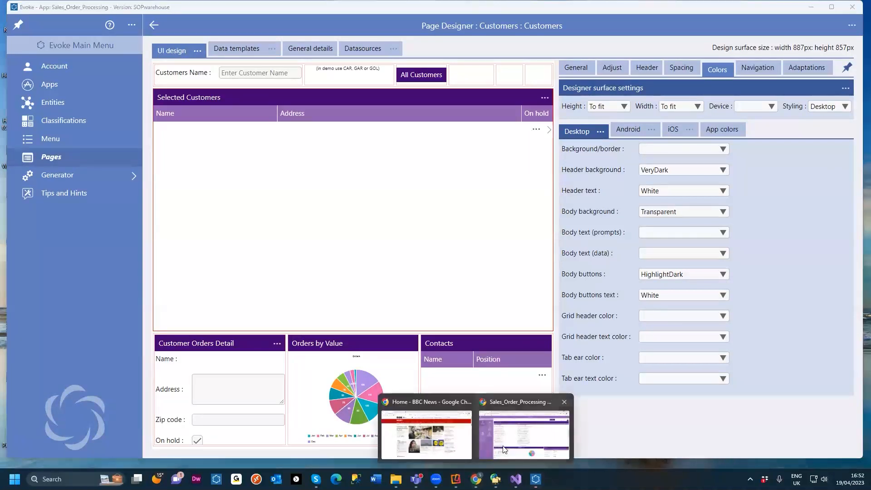
{"action": "left_click", "coordinate": [518, 431]}
{"action": "left_click", "coordinate": [849, 188]}
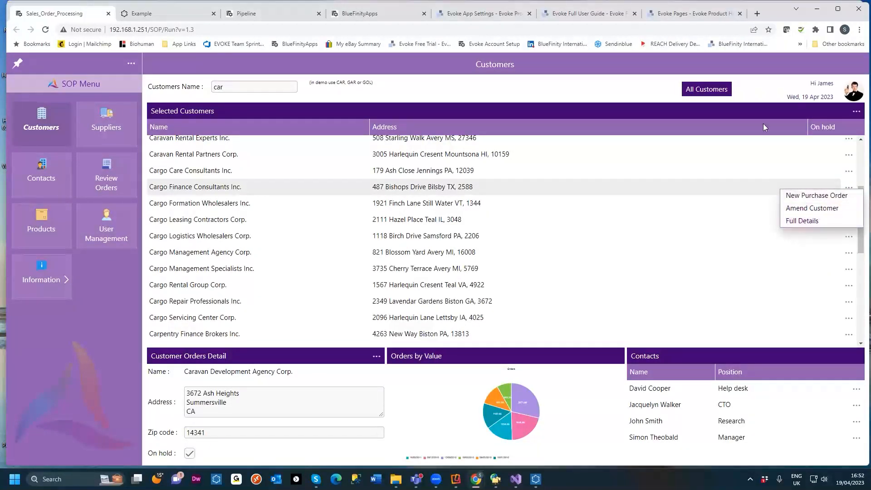
{"action": "left_click", "coordinate": [819, 9]}
Step: Review the grid's row actions menu and action types, and open its template/segment level click actions
{"action": "left_click", "coordinate": [761, 71]}
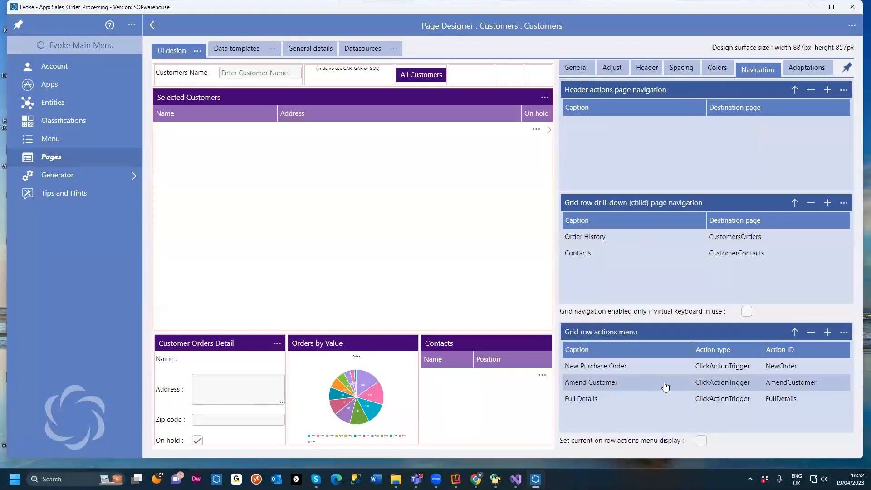
{"action": "left_click", "coordinate": [721, 366]}
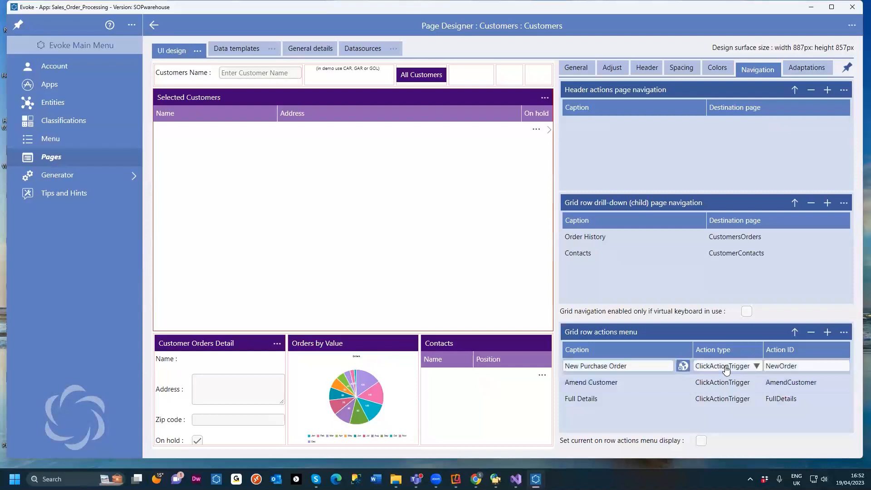
{"action": "left_click", "coordinate": [754, 367]}
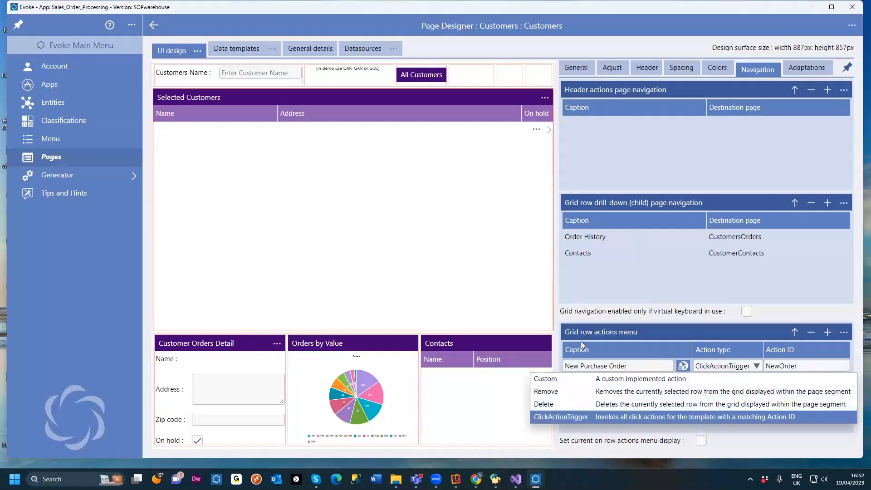
{"action": "left_click", "coordinate": [467, 244]}
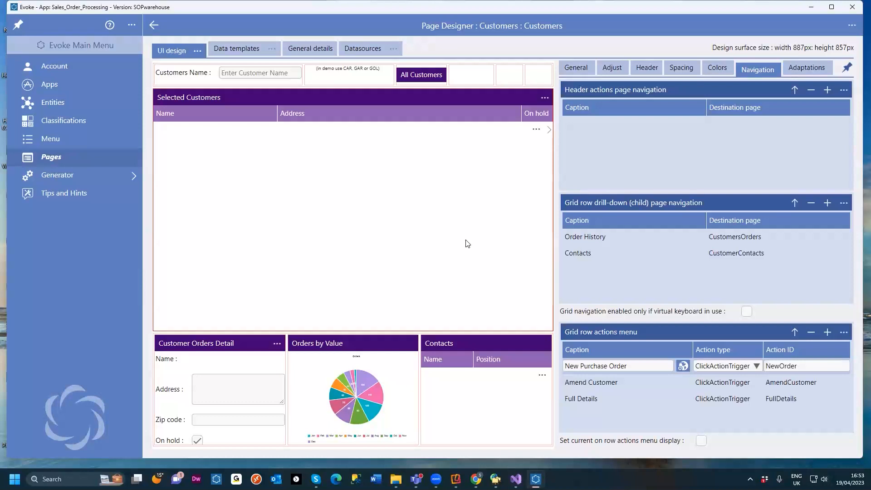
{"action": "right_click", "coordinate": [333, 219]}
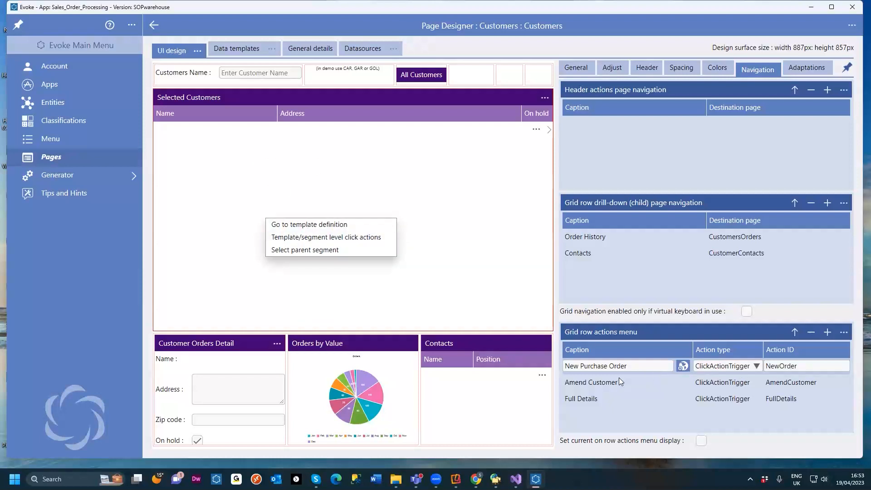
{"action": "left_click", "coordinate": [336, 241]}
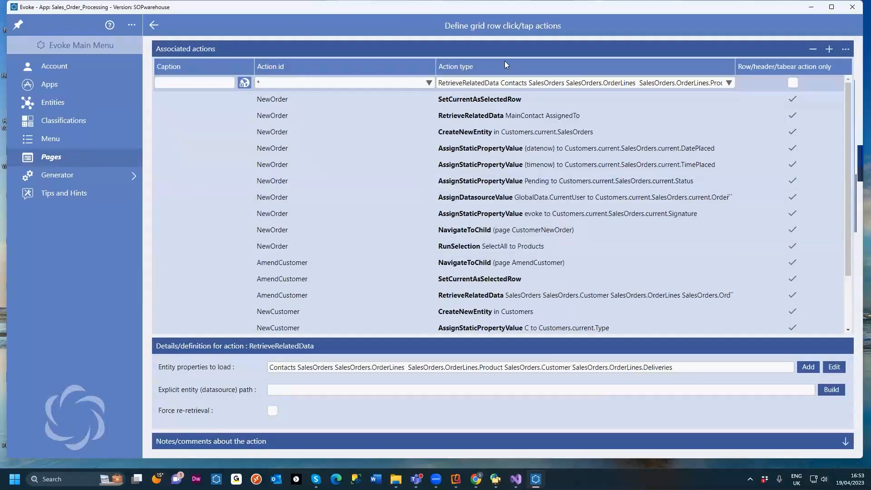
Step: Inspect the first grid row click action, then return to the Page Designer
{"action": "mouse_move", "coordinate": [517, 66]}
{"action": "left_click", "coordinate": [537, 82]}
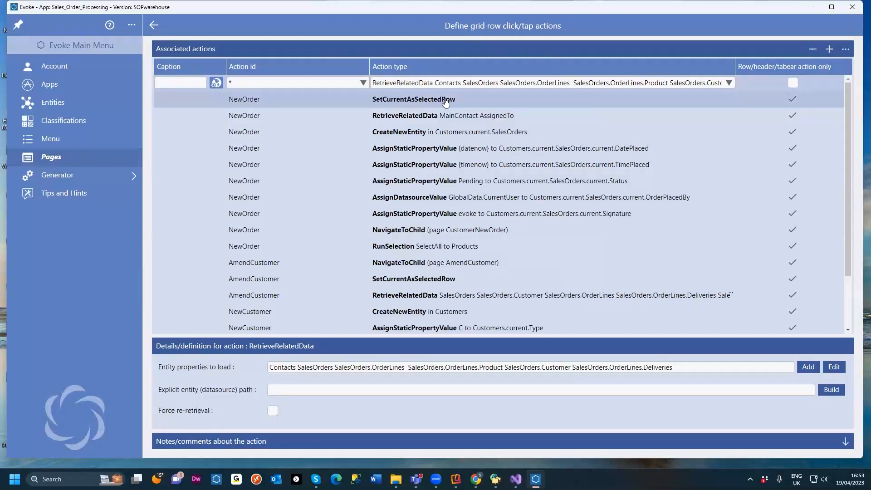
{"action": "left_click", "coordinate": [155, 26]}
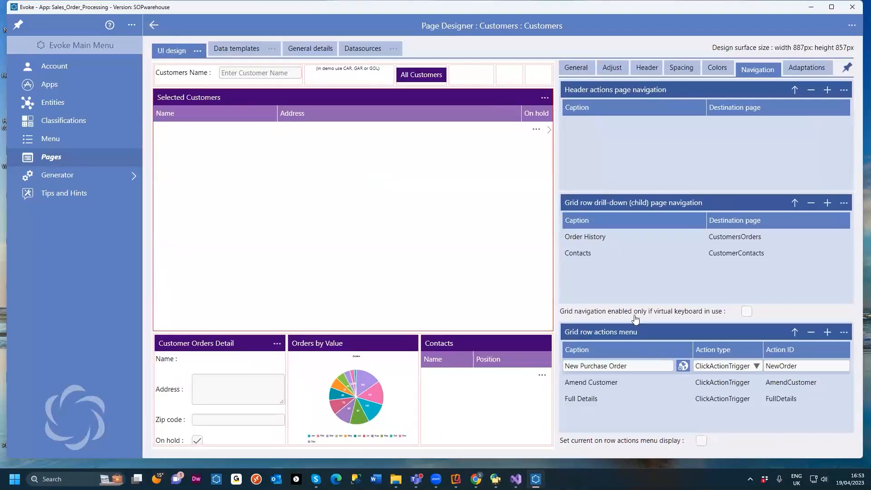
Step: Reopen the grid row click actions and inspect the details of several NewOrder actions
{"action": "right_click", "coordinate": [425, 200]}
{"action": "left_click", "coordinate": [433, 218]}
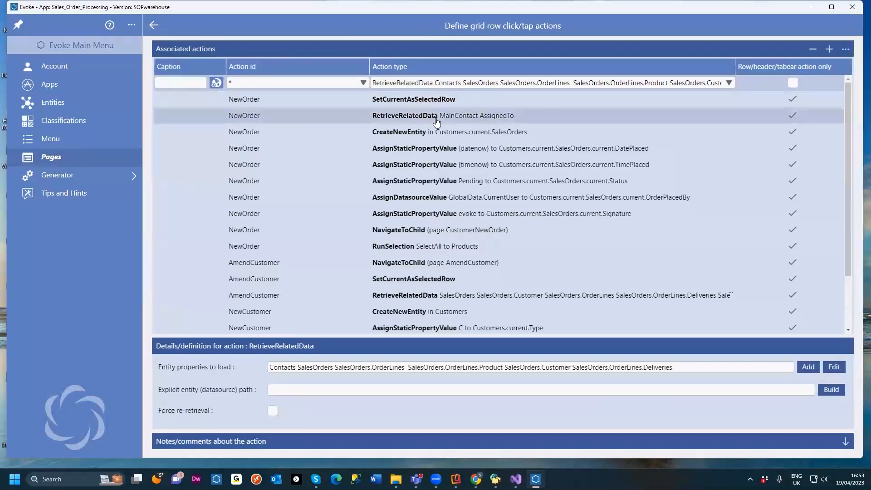
{"action": "left_click", "coordinate": [399, 118]}
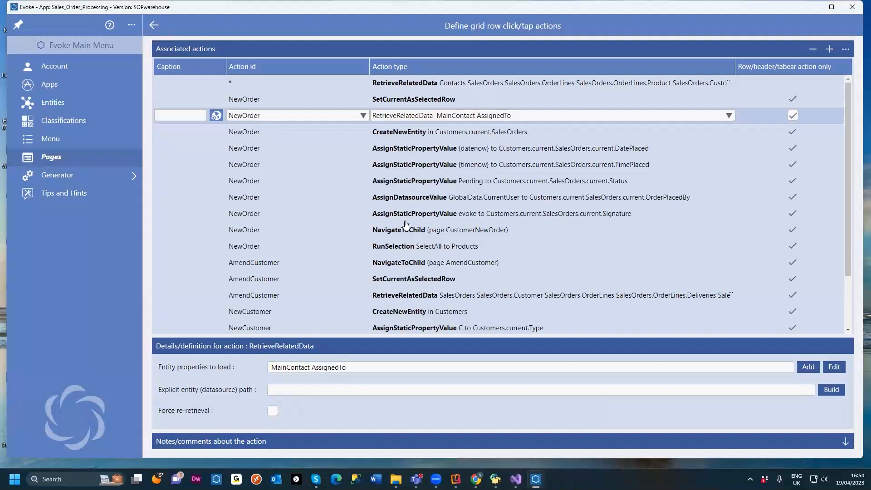
{"action": "left_click", "coordinate": [449, 149]}
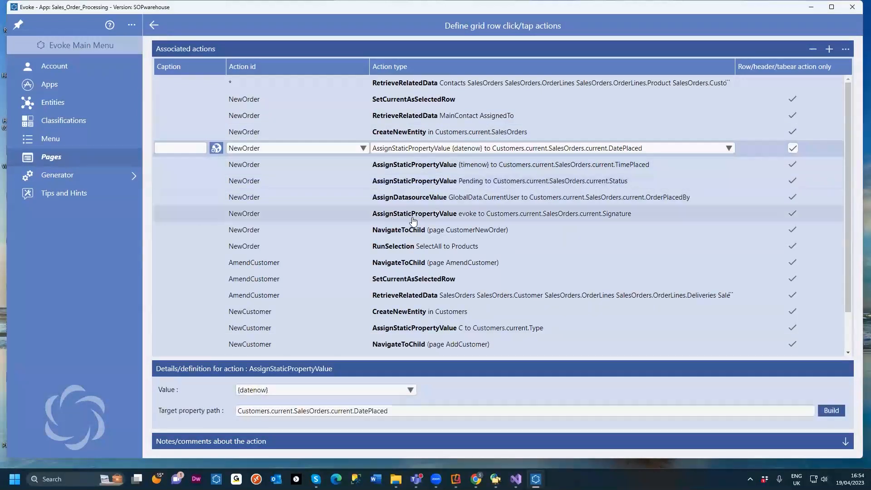
{"action": "left_click", "coordinate": [411, 231]}
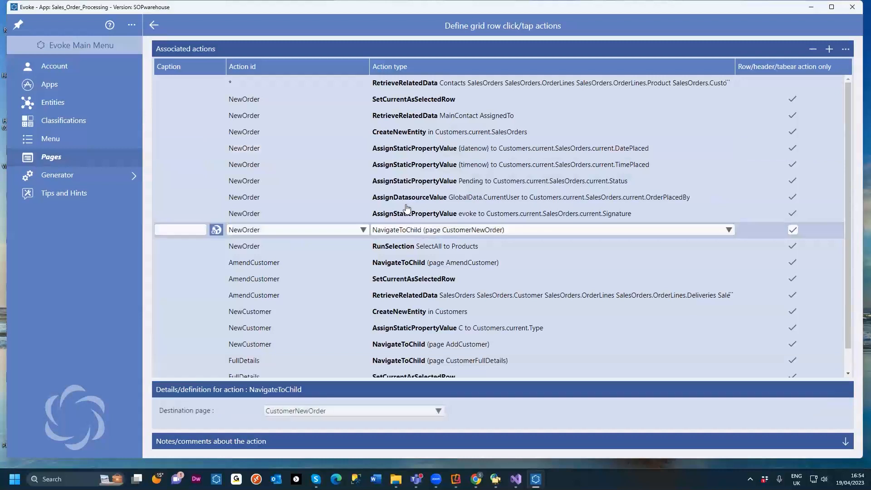
Step: Browse the full list of available click action types for the NavigateToChild action
{"action": "left_click", "coordinate": [728, 230]}
{"action": "scroll", "coordinate": [630, 247], "scroll_direction": "down", "scroll_amount": 5}
{"action": "scroll", "coordinate": [630, 246], "scroll_direction": "up", "scroll_amount": 5}
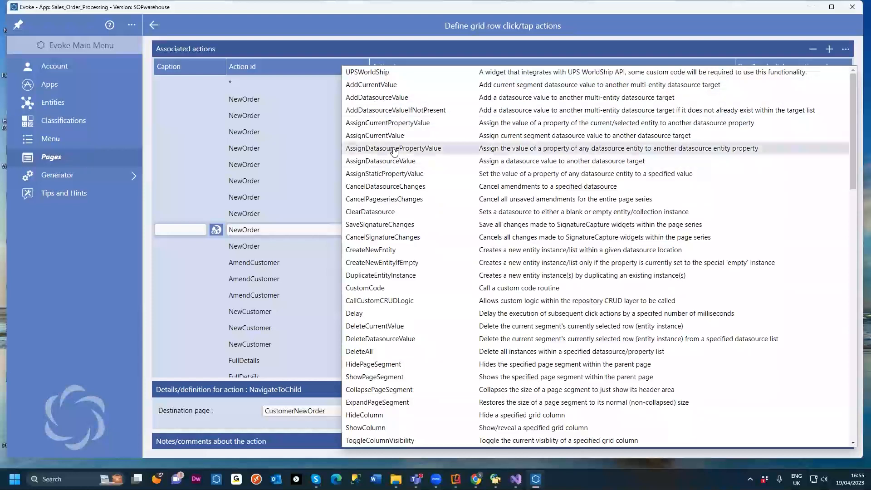
{"action": "scroll", "coordinate": [396, 125], "scroll_direction": "down", "scroll_amount": 1}
{"action": "scroll", "coordinate": [384, 197], "scroll_direction": "down", "scroll_amount": 1}
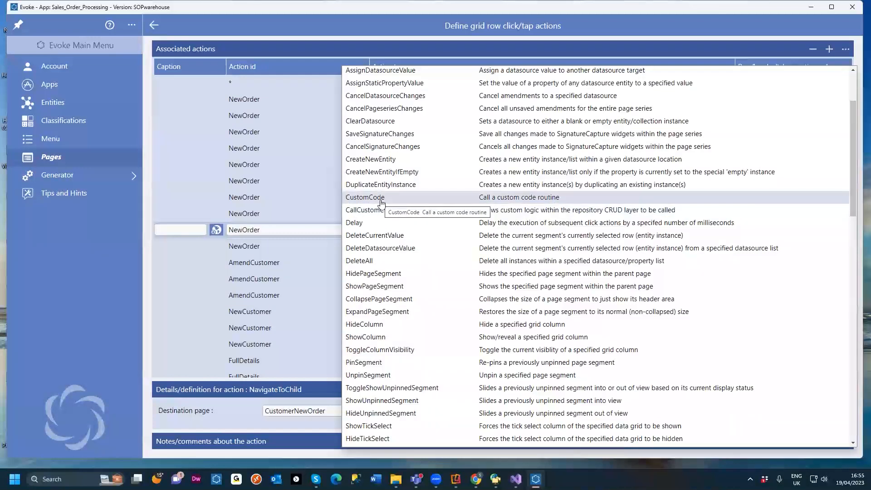
{"action": "scroll", "coordinate": [383, 254], "scroll_direction": "down", "scroll_amount": 3}
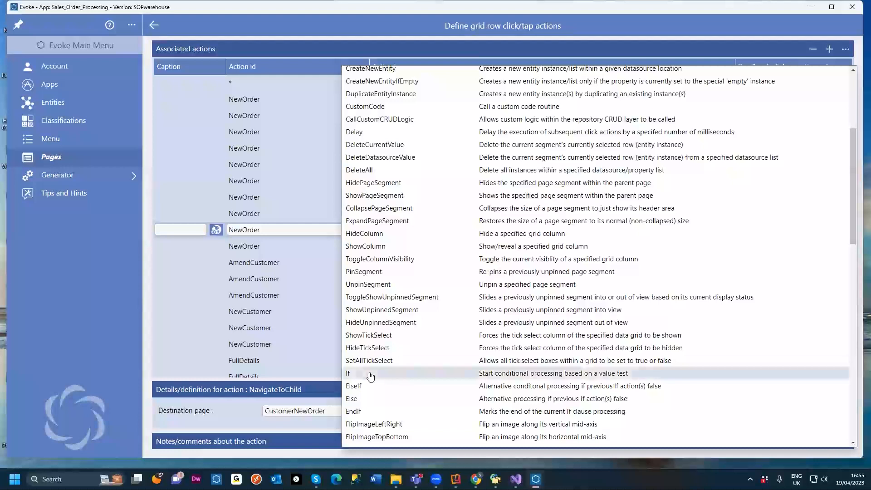
{"action": "scroll", "coordinate": [358, 294], "scroll_direction": "down", "scroll_amount": 4}
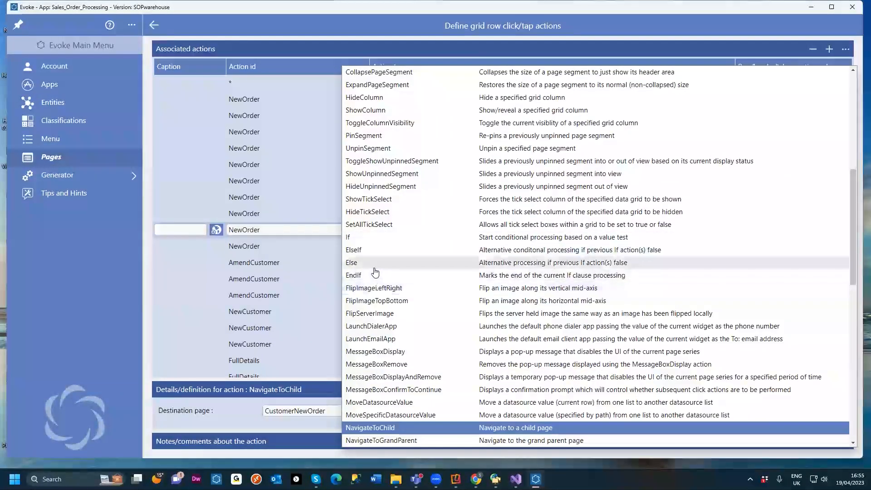
{"action": "scroll", "coordinate": [376, 268], "scroll_direction": "down", "scroll_amount": 3}
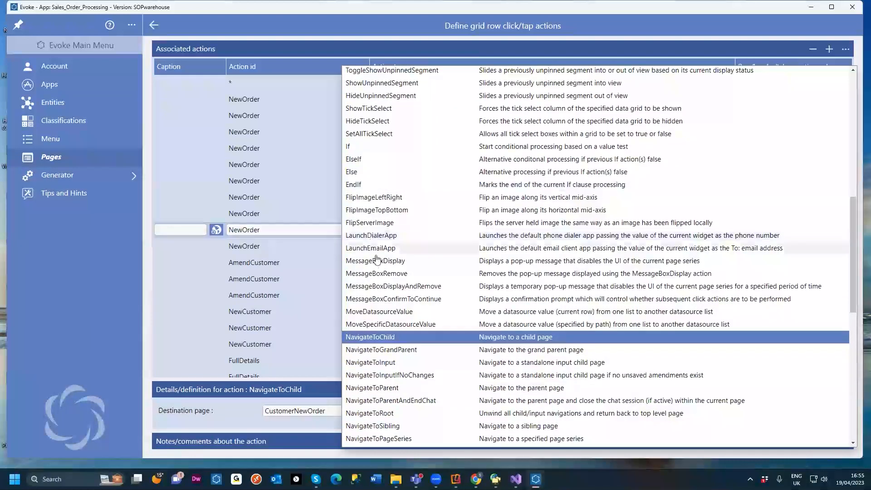
{"action": "scroll", "coordinate": [390, 336], "scroll_direction": "down", "scroll_amount": 1}
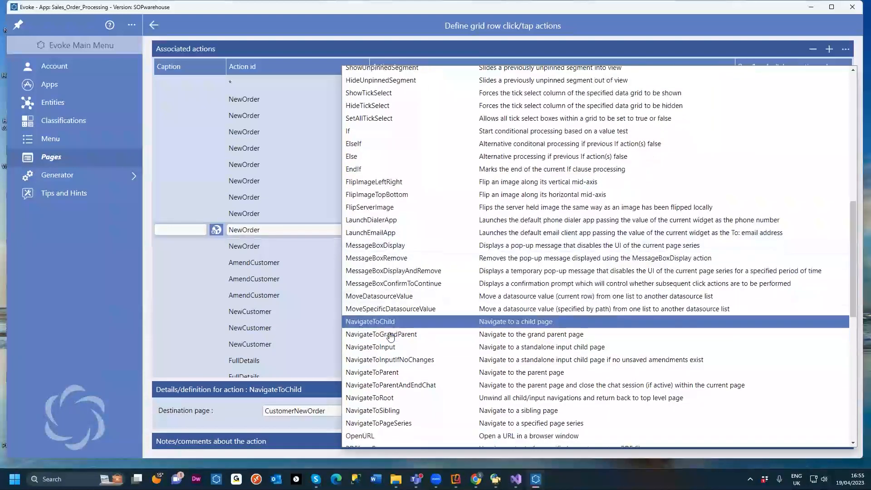
{"action": "scroll", "coordinate": [390, 337], "scroll_direction": "down", "scroll_amount": 1}
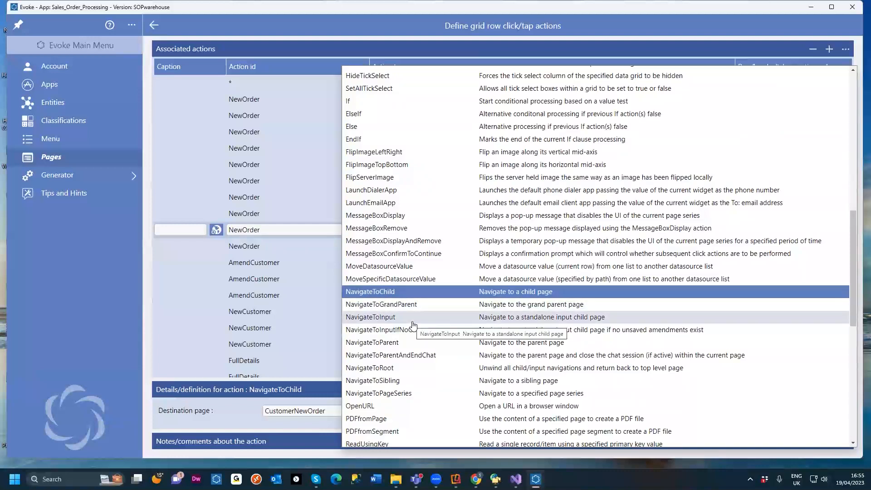
{"action": "scroll", "coordinate": [413, 323], "scroll_direction": "down", "scroll_amount": 4}
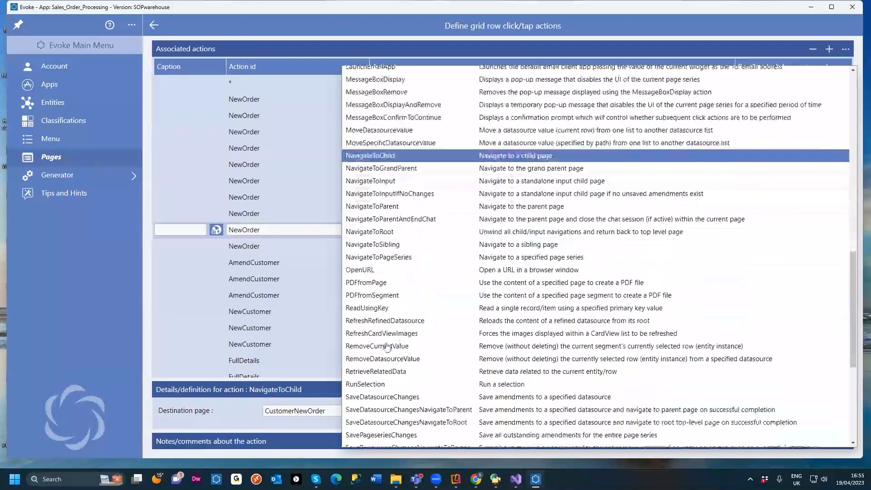
{"action": "scroll", "coordinate": [394, 313], "scroll_direction": "down", "scroll_amount": 1}
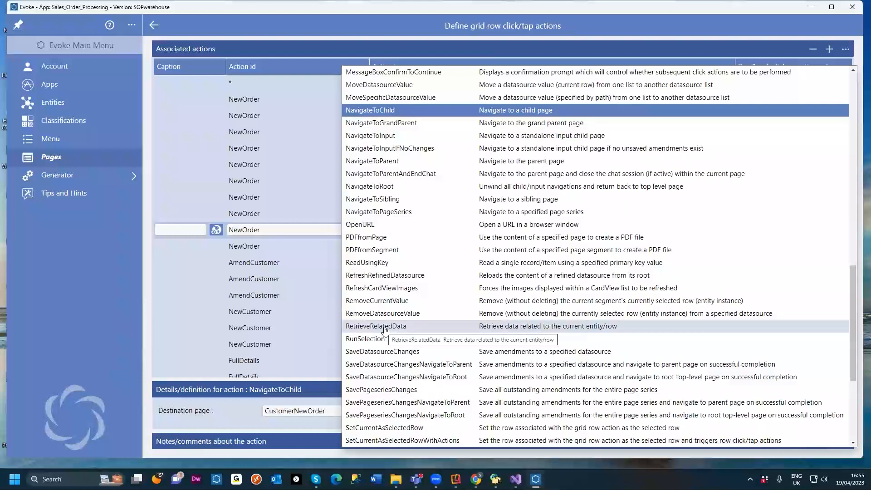
{"action": "scroll", "coordinate": [386, 331], "scroll_direction": "down", "scroll_amount": 2}
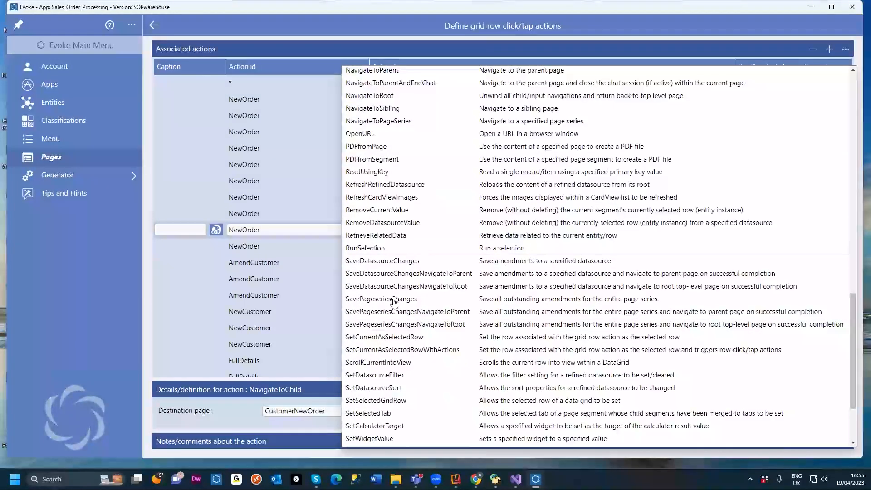
{"action": "scroll", "coordinate": [399, 344], "scroll_direction": "down", "scroll_amount": 3}
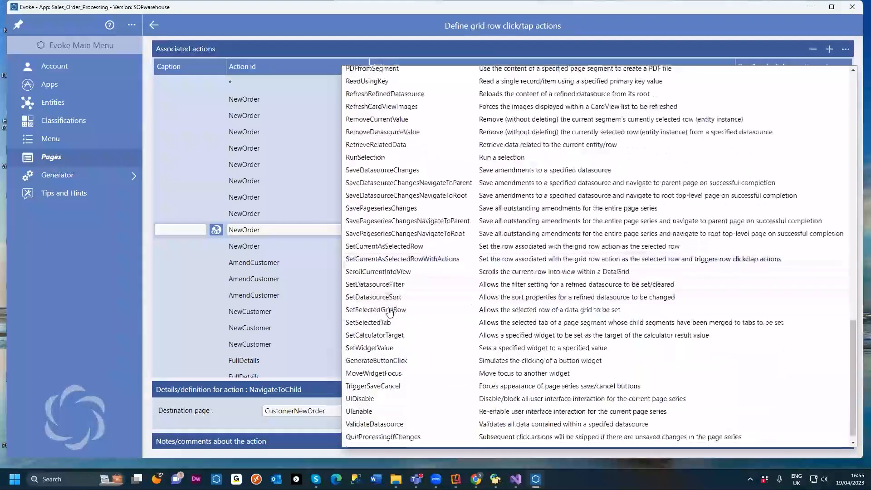
{"action": "left_click", "coordinate": [43, 289]}
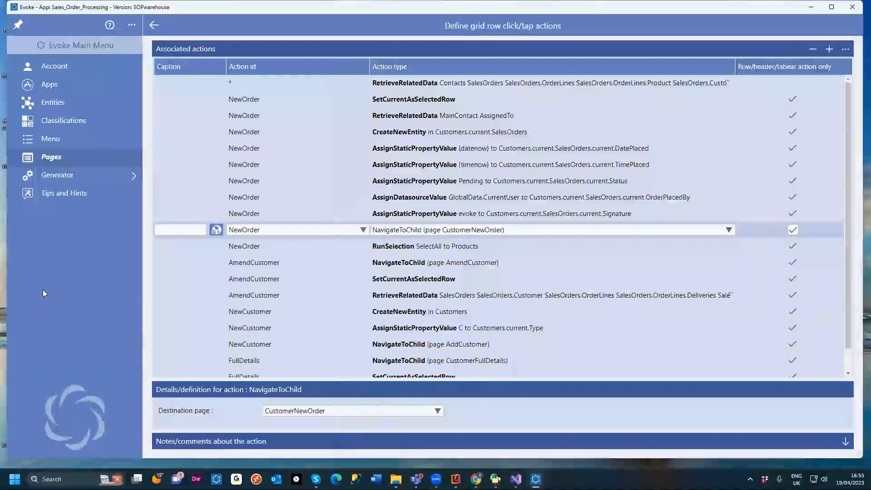
Step: Return to the Page Designer and review the page segment adaptations and the available adaptation types
{"action": "left_click", "coordinate": [155, 26]}
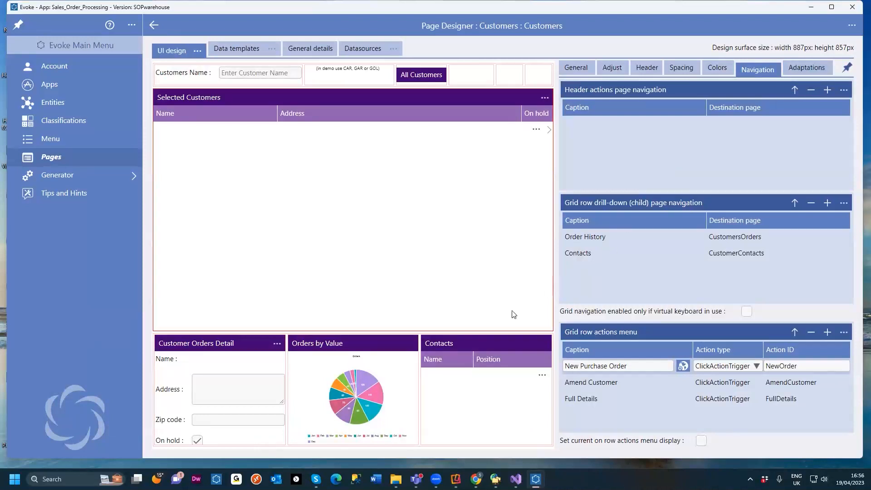
{"action": "left_click", "coordinate": [465, 346]}
{"action": "left_click", "coordinate": [252, 356]}
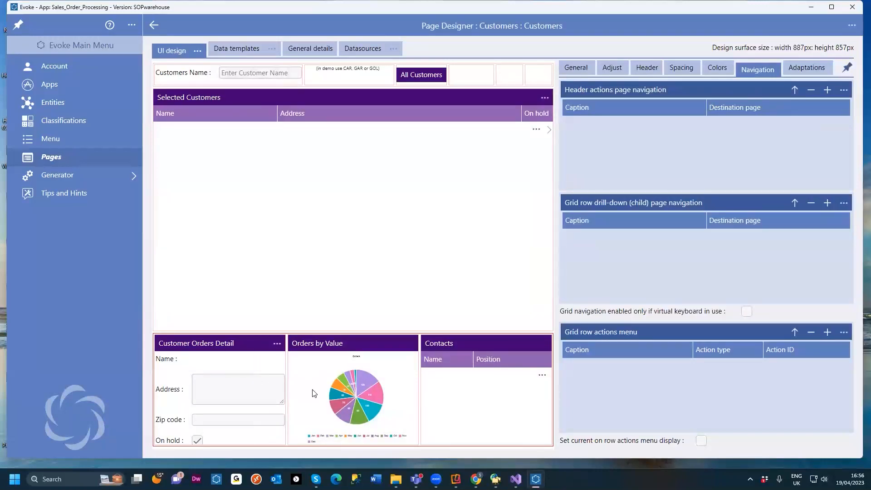
{"action": "left_click", "coordinate": [807, 67]}
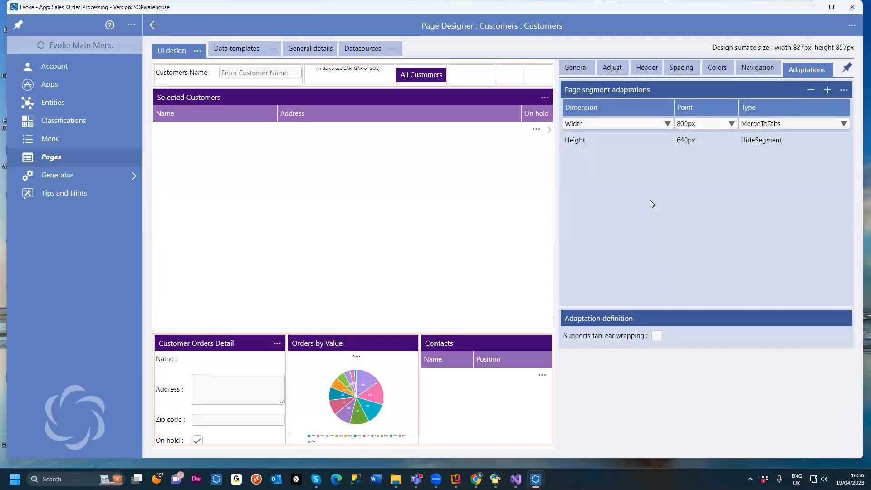
{"action": "left_click", "coordinate": [775, 129]}
{"action": "scroll", "coordinate": [688, 202], "scroll_direction": "down", "scroll_amount": 1}
{"action": "scroll", "coordinate": [688, 199], "scroll_direction": "down", "scroll_amount": 2}
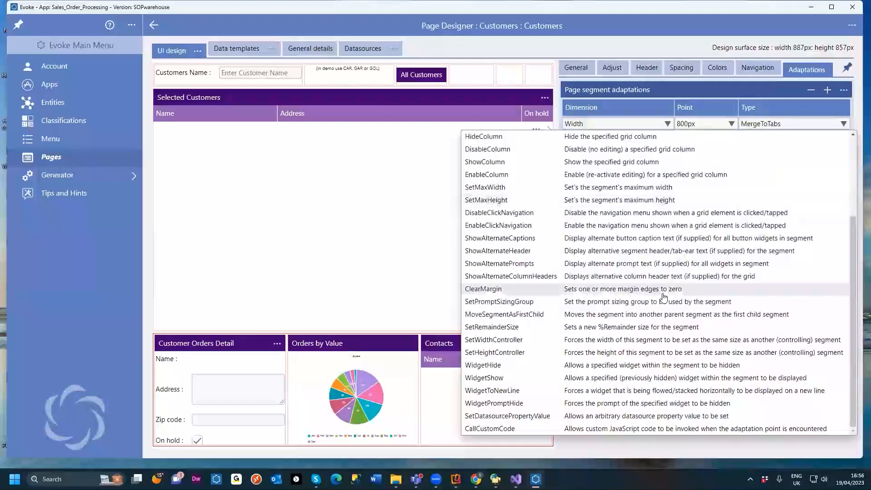
{"action": "scroll", "coordinate": [666, 272], "scroll_direction": "up", "scroll_amount": 3}
{"action": "scroll", "coordinate": [664, 297], "scroll_direction": "up", "scroll_amount": 1}
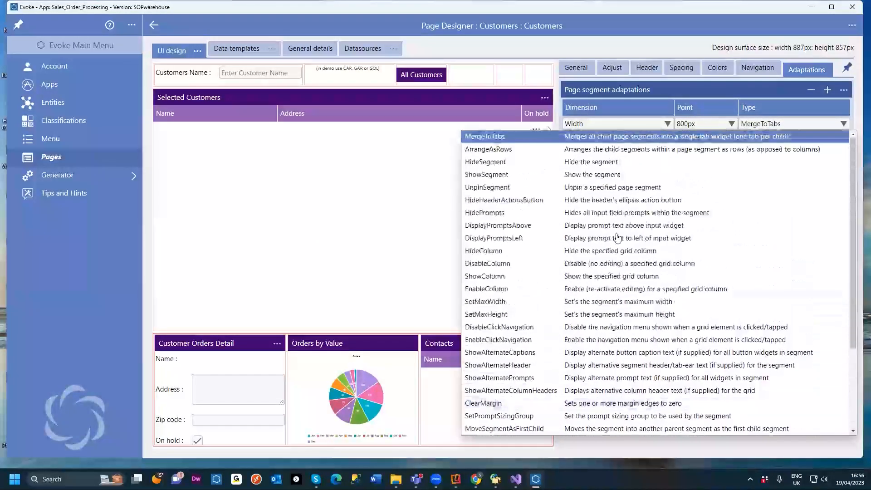
{"action": "left_click", "coordinate": [425, 43]}
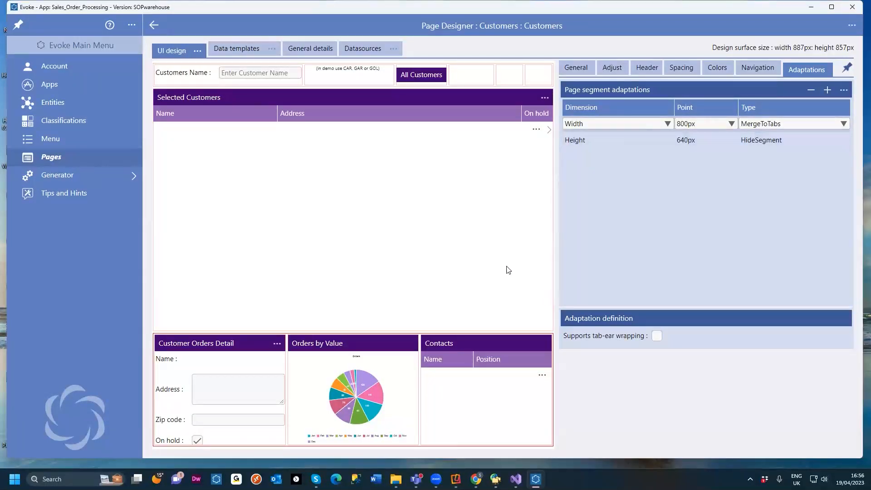
Step: Review the general properties of the Selected Customers grid and detail segments, including the content type options
{"action": "left_click", "coordinate": [575, 68]}
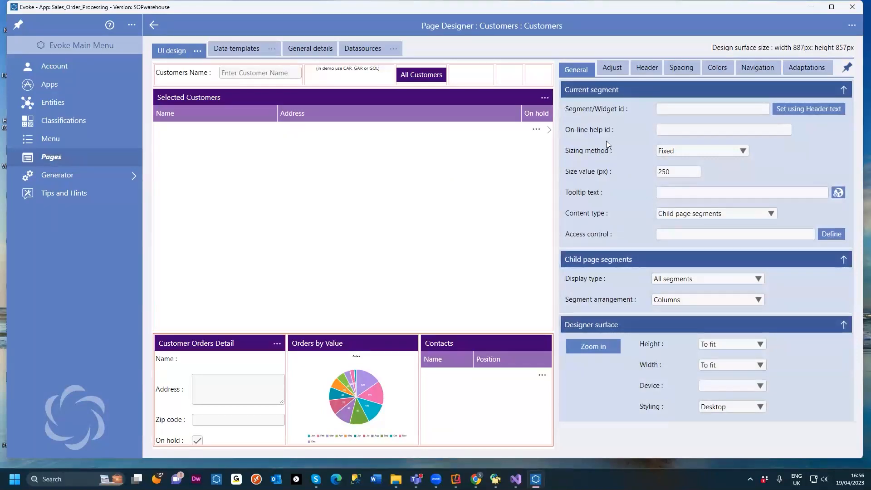
{"action": "left_click", "coordinate": [385, 149]}
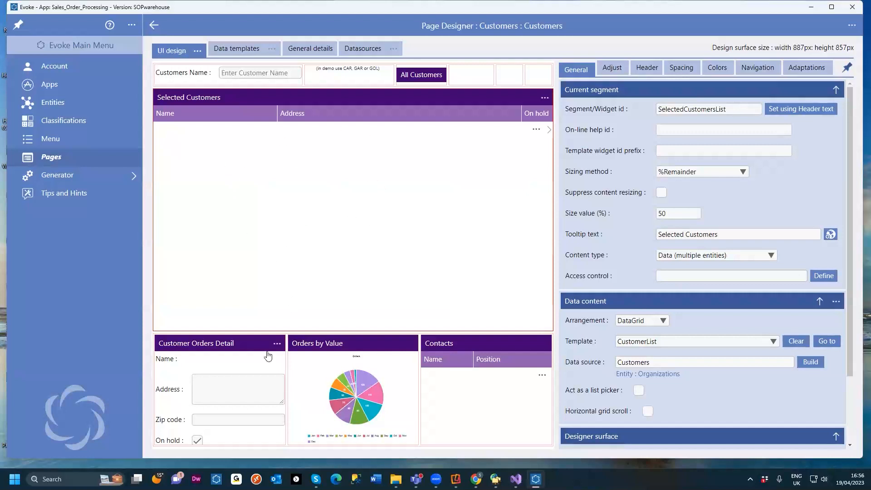
{"action": "left_click", "coordinate": [247, 383]}
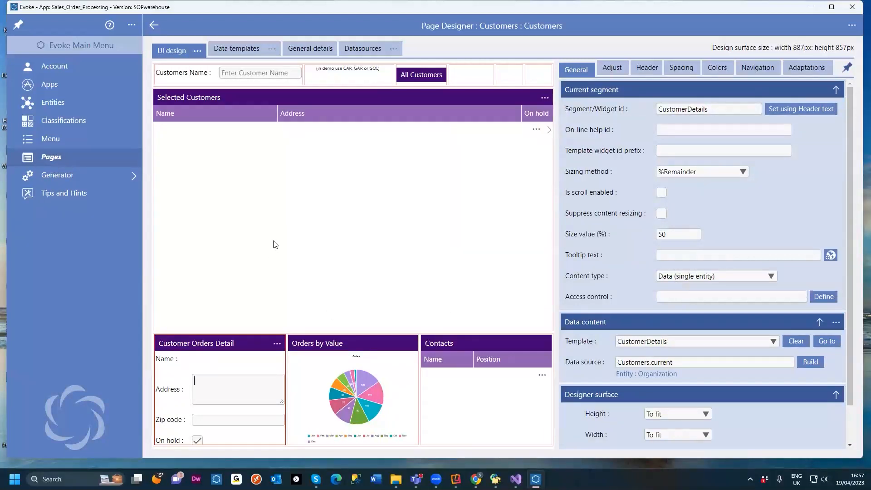
{"action": "left_click", "coordinate": [431, 262]}
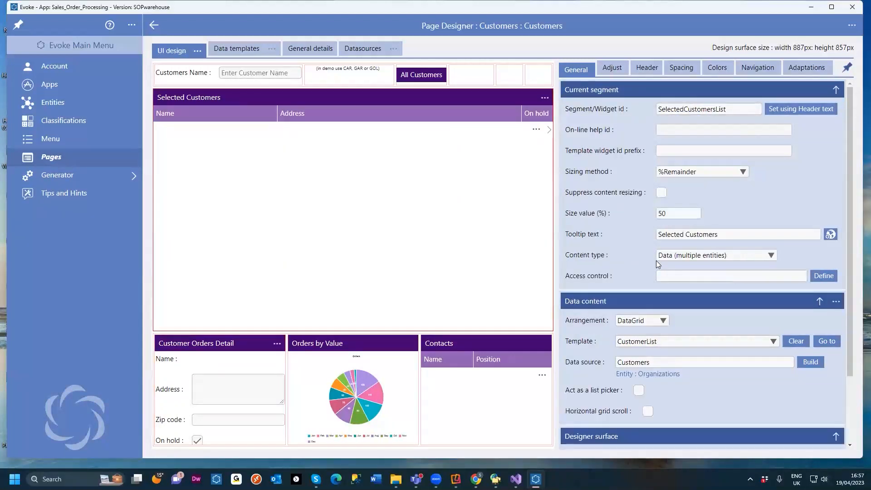
{"action": "left_click", "coordinate": [771, 255]}
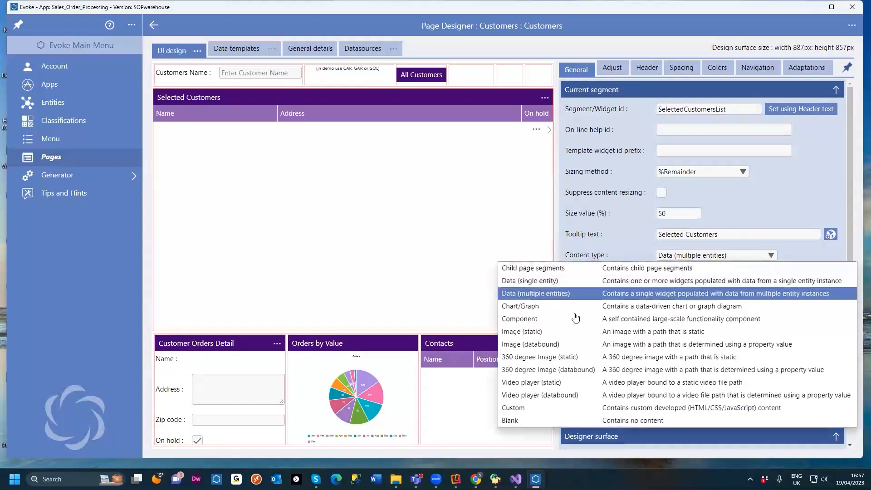
{"action": "left_click", "coordinate": [588, 222]}
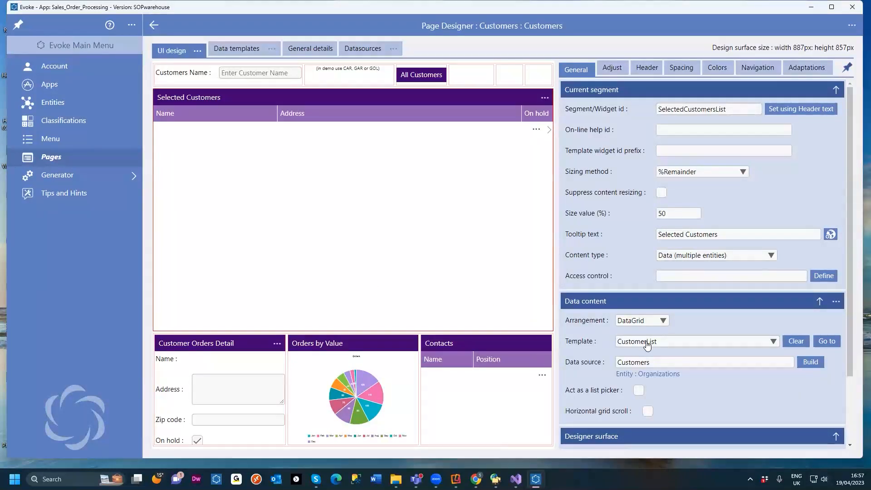
Step: Examine the Selected Customers grid's data source path in the datasource path builder
{"action": "left_click_drag", "start_coordinate": [653, 365], "coordinate": [613, 369]}
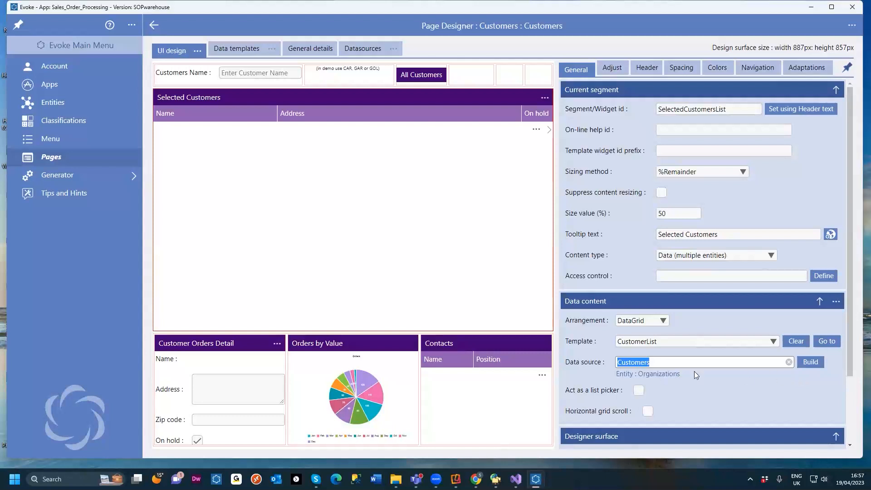
{"action": "left_click", "coordinate": [811, 362]}
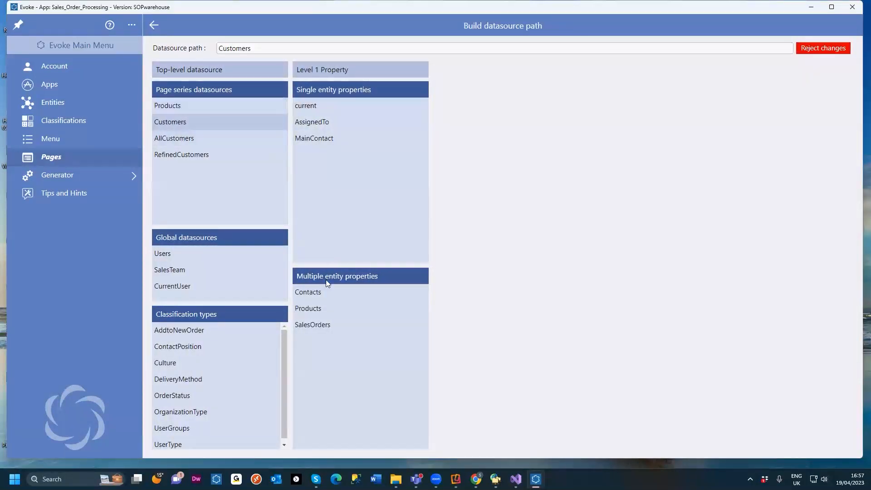
{"action": "left_click", "coordinate": [155, 26]}
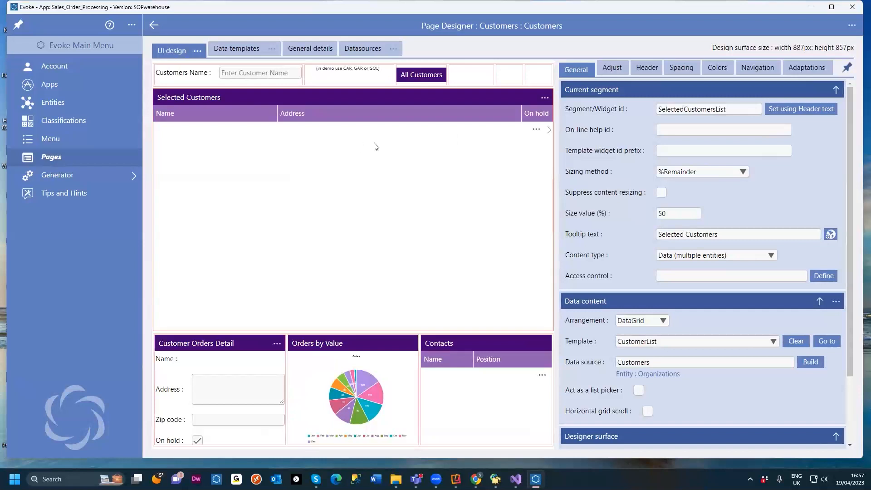
Step: Open the CustomerList data template used by the grid and review the list of entity properties it can display
{"action": "left_click", "coordinate": [828, 343]}
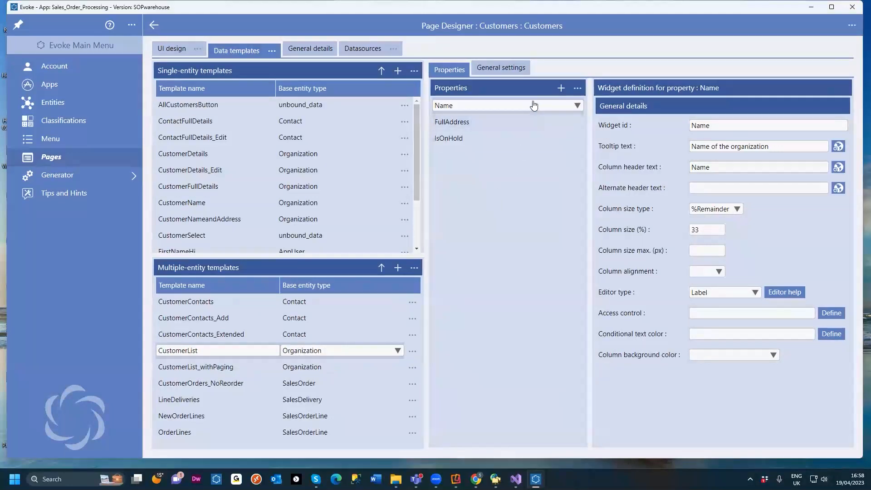
{"action": "left_click", "coordinate": [518, 105]}
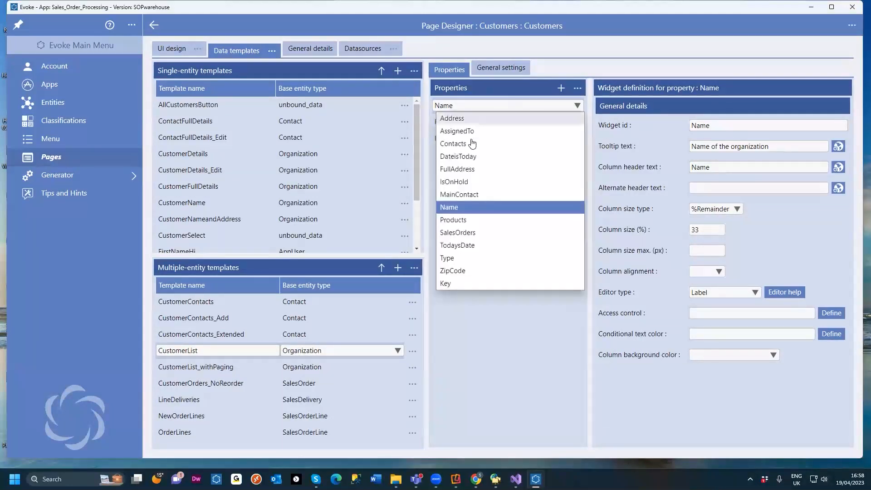
{"action": "left_click", "coordinate": [596, 55]}
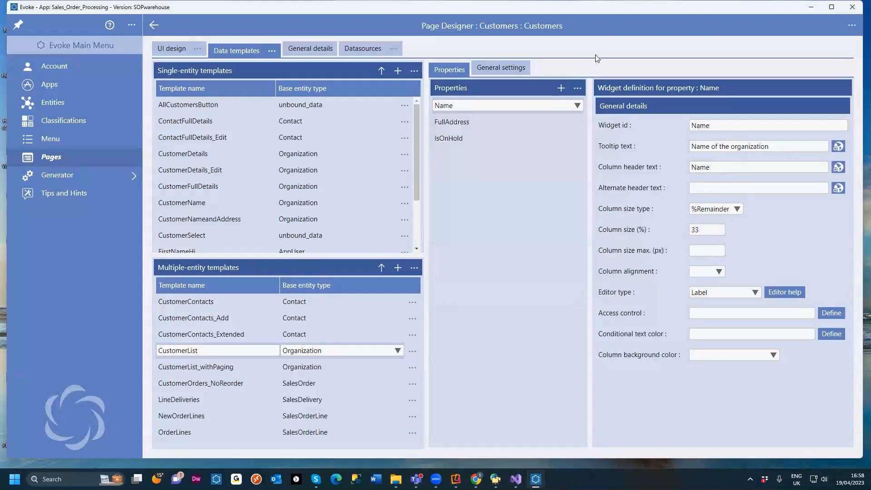
Step: Review the template properties menu options and the add-multiple properties list, cancelling without adding any property
{"action": "left_click", "coordinate": [576, 89]}
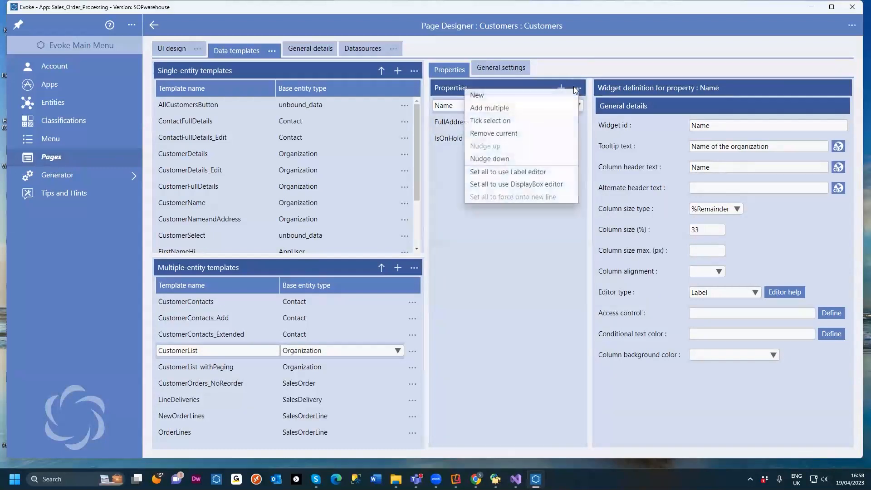
{"action": "left_click", "coordinate": [500, 113]}
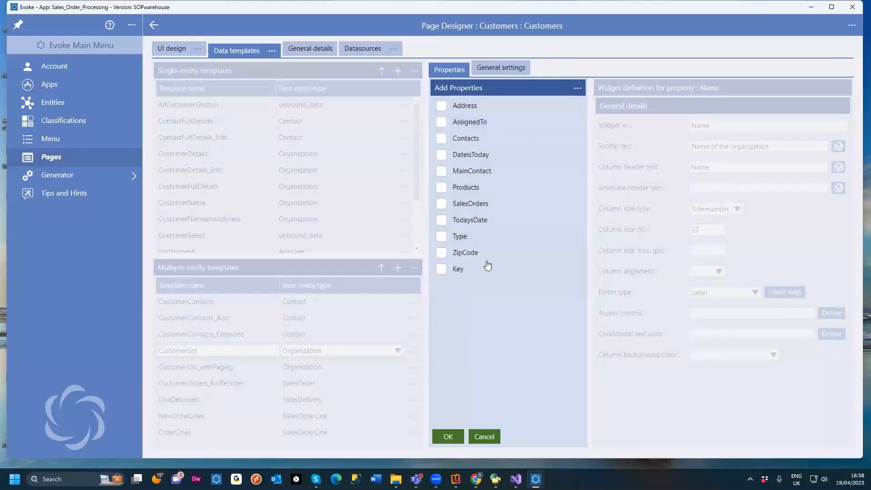
{"action": "left_click", "coordinate": [484, 436]}
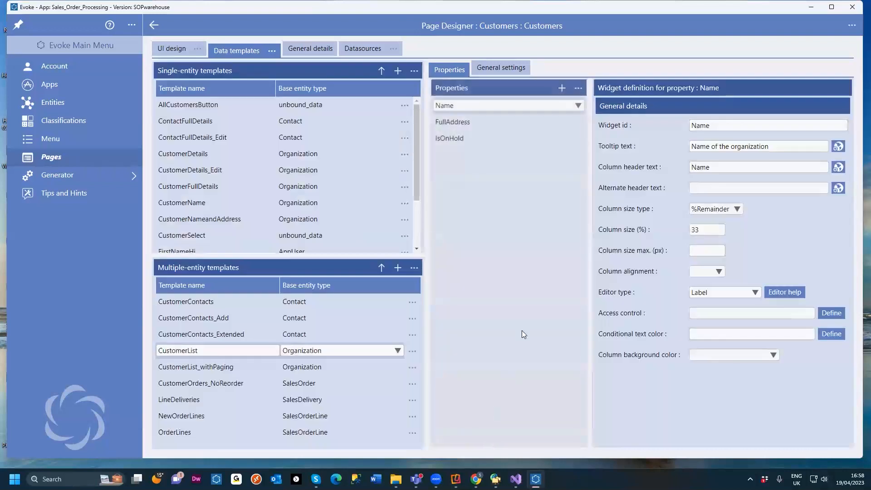
{"action": "left_click", "coordinate": [579, 88]}
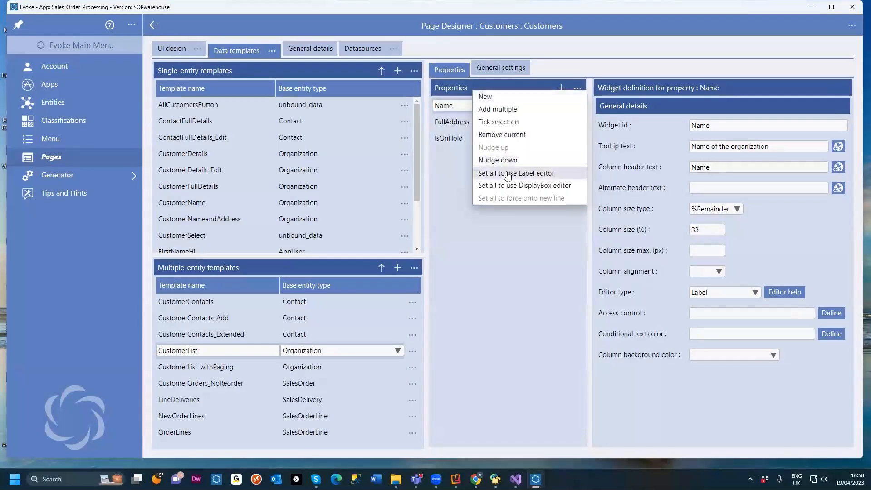
{"action": "left_click", "coordinate": [635, 64]}
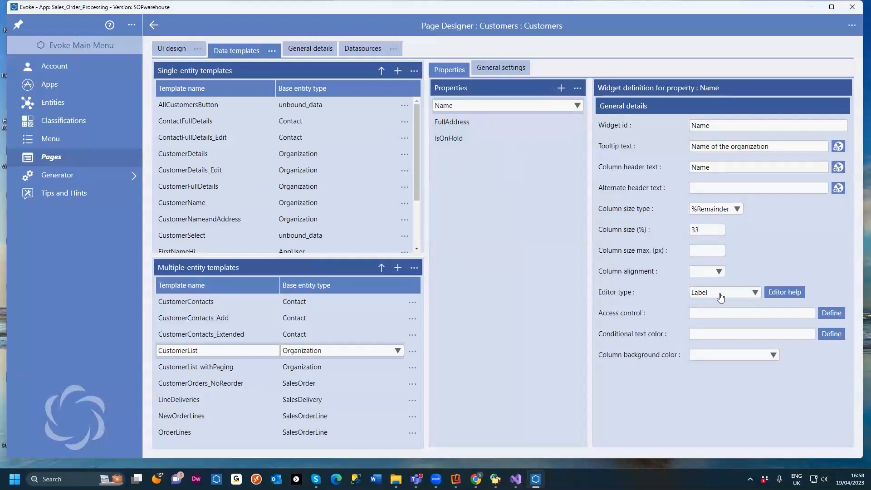
Step: Compare the editor types offered for the CustomerList Name column with those offered in the CustomerDetails single-entity template
{"action": "left_click", "coordinate": [755, 293]}
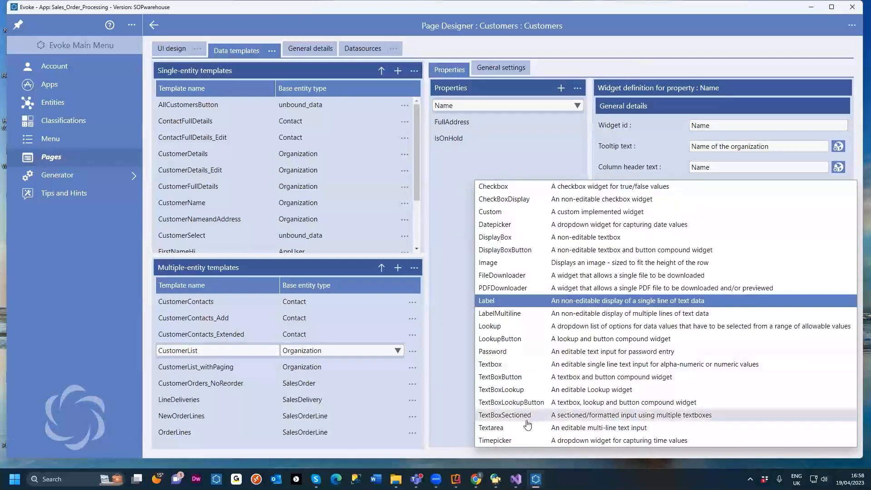
{"action": "left_click", "coordinate": [569, 61]}
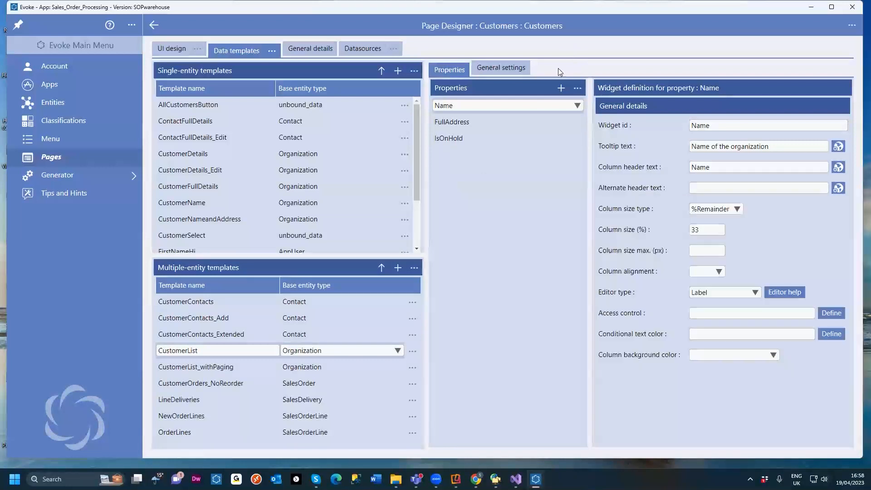
{"action": "left_click", "coordinate": [217, 155]}
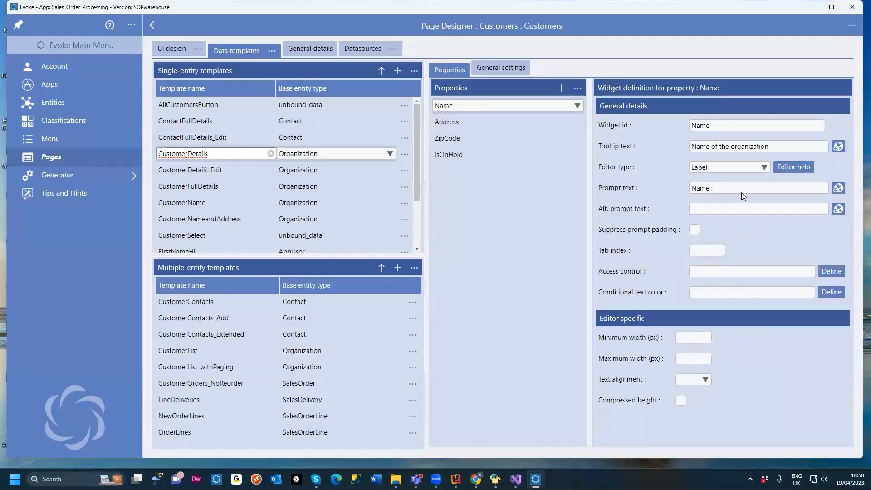
{"action": "left_click", "coordinate": [765, 168]}
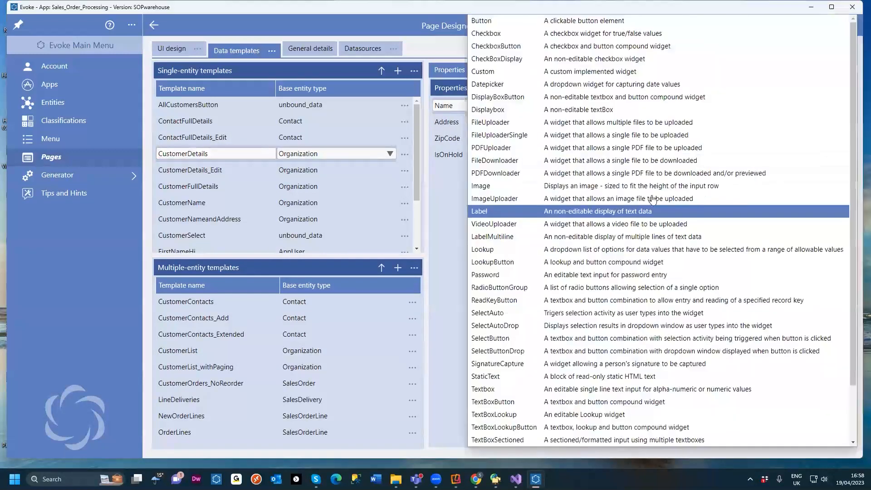
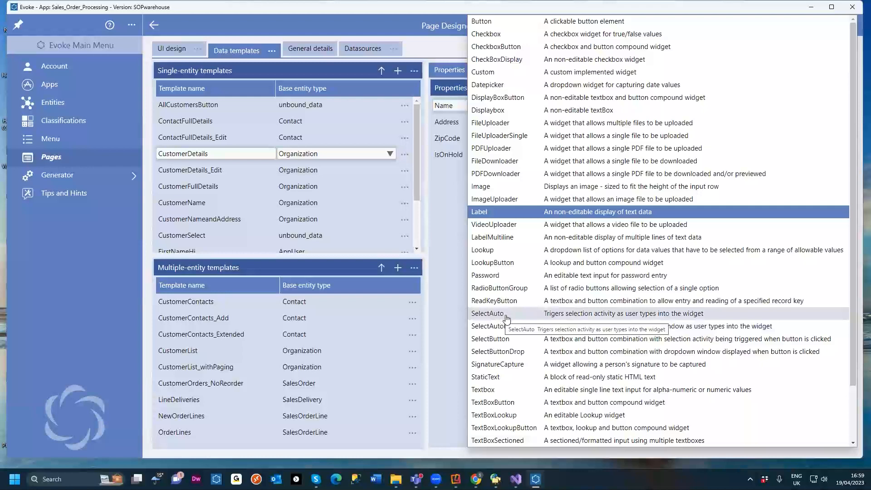
Step: Scroll through the remaining editor types and close the list without changing the Name column's editor
{"action": "scroll", "coordinate": [504, 356], "scroll_direction": "down", "scroll_amount": 2}
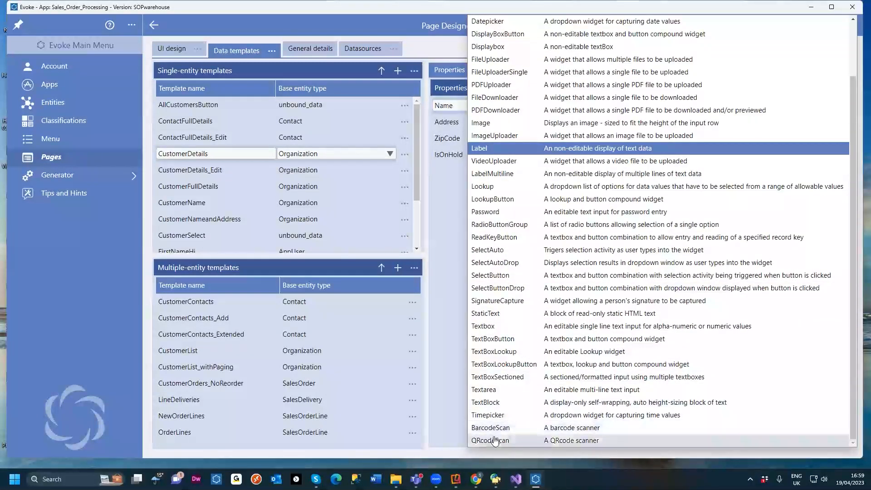
{"action": "left_click", "coordinate": [344, 20]}
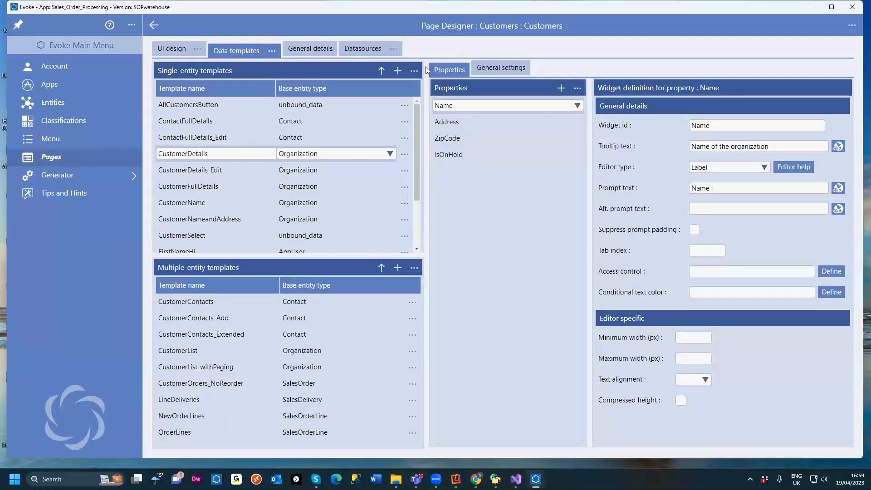
Step: Go to the CustomerSelect template behind the Customers Name selector segment and review its SelectAuto widget settings
{"action": "left_click", "coordinate": [180, 50]}
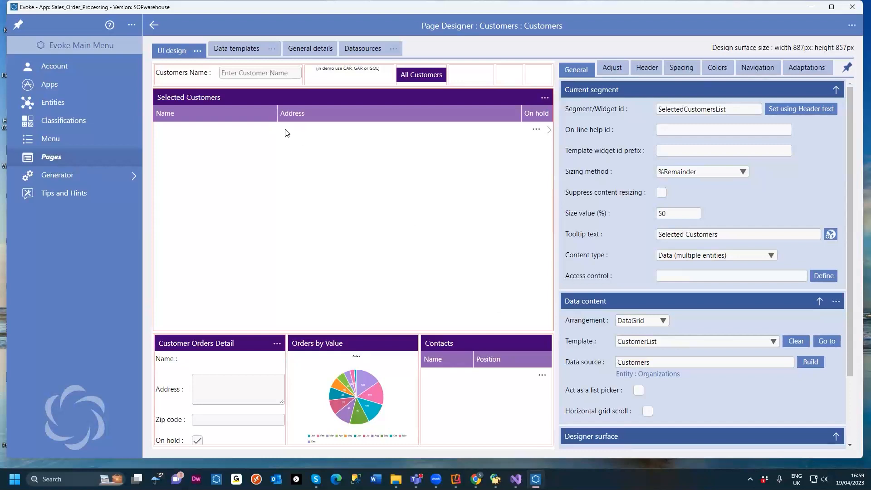
{"action": "left_click", "coordinate": [221, 78]}
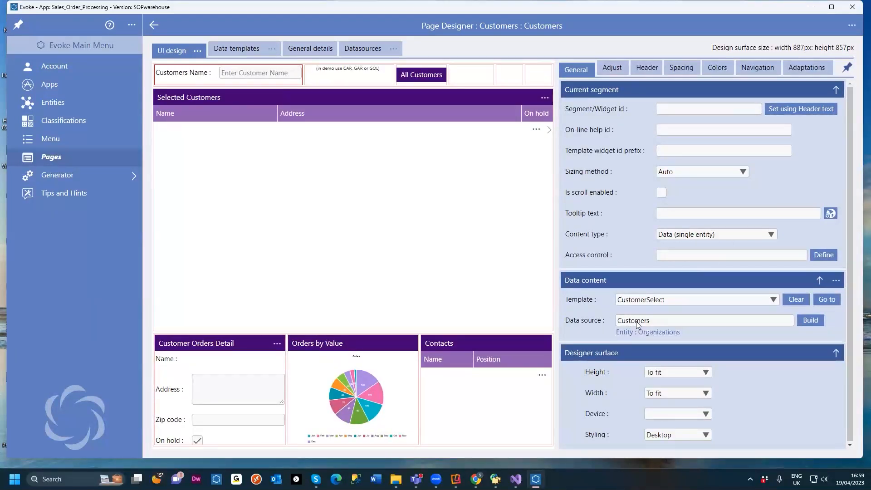
{"action": "left_click", "coordinate": [822, 296]}
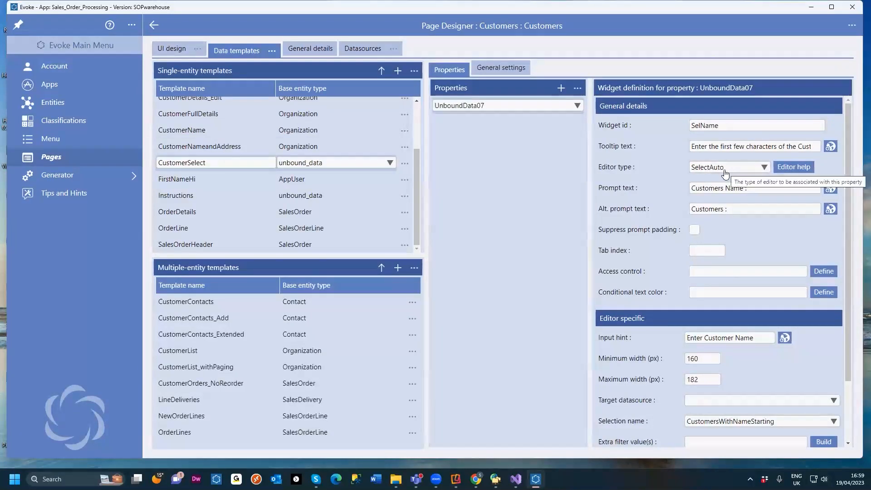
{"action": "scroll", "coordinate": [710, 272], "scroll_direction": "down", "scroll_amount": 3}
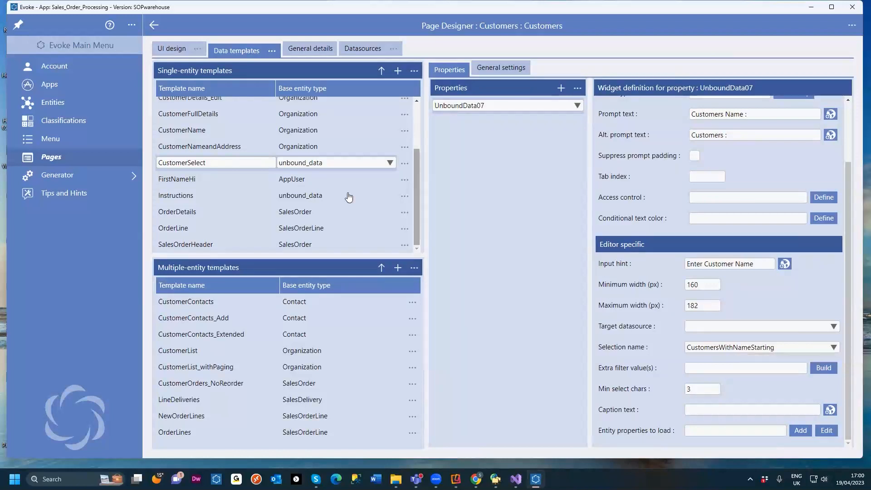
Step: Return to the UI design and compare the Selected Customers grid segment with the Customers Name selector segment
{"action": "left_click", "coordinate": [183, 50]}
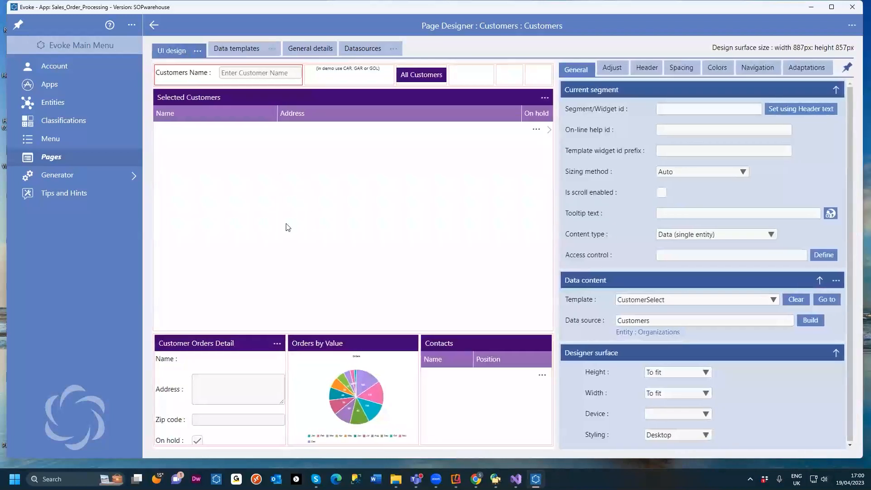
{"action": "left_click", "coordinate": [233, 176]}
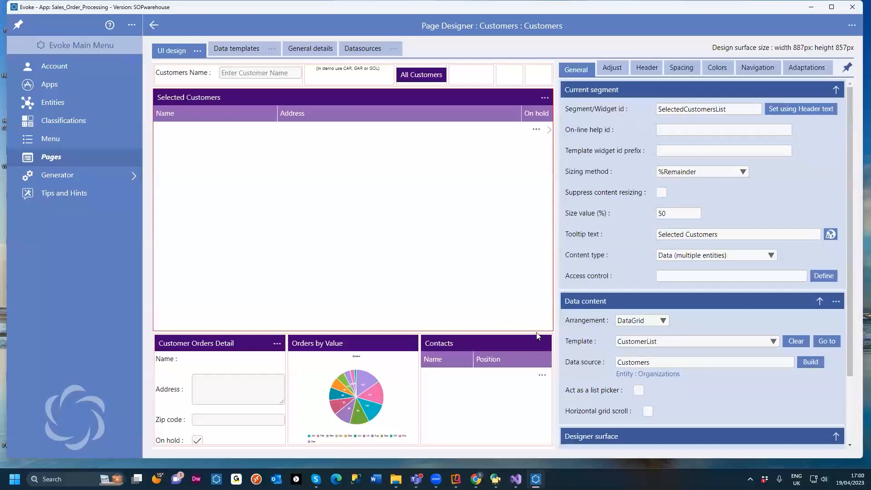
{"action": "left_click", "coordinate": [228, 78]}
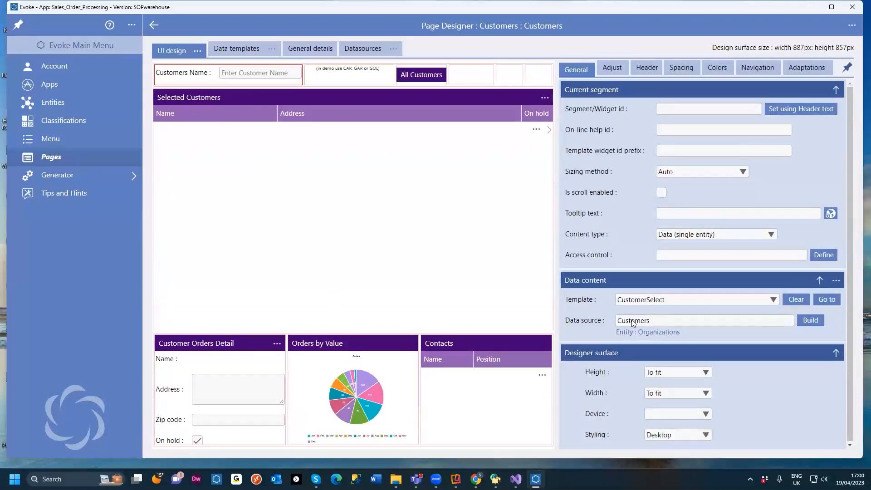
Step: Switch to the running app in the browser, clear the Customers Name box and enter gar to filter customers
{"action": "mouse_move", "coordinate": [475, 476]}
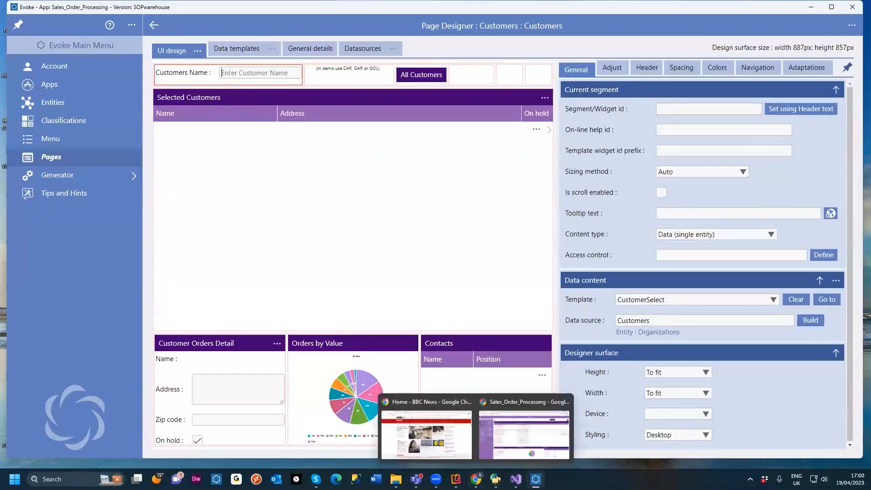
{"action": "left_click", "coordinate": [492, 444]}
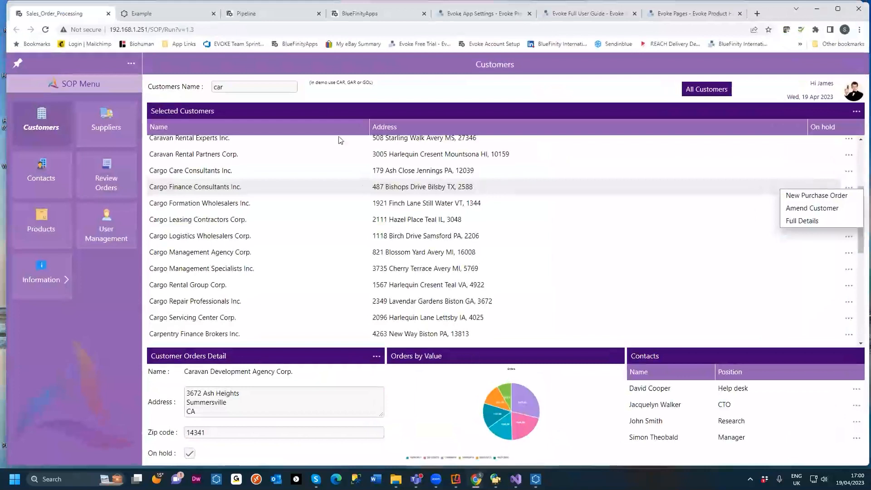
{"action": "left_click", "coordinate": [227, 88]}
{"action": "left_click", "coordinate": [275, 90]}
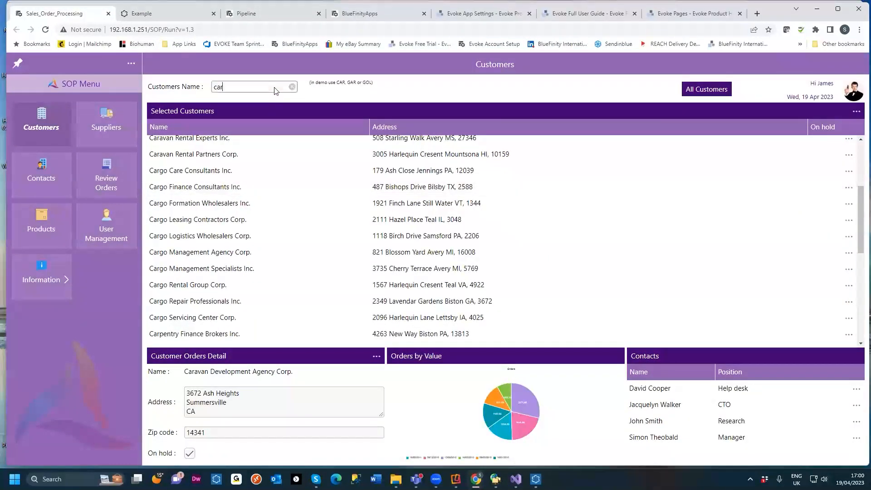
{"action": "left_click", "coordinate": [292, 87]}
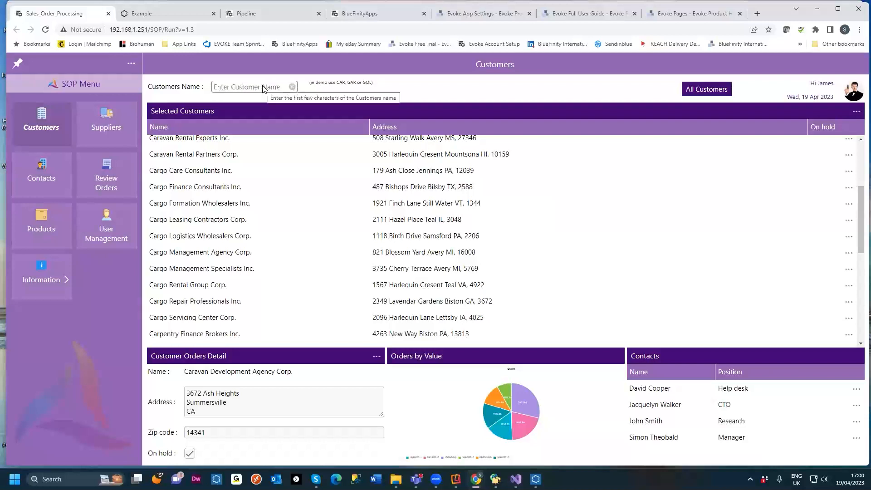
{"action": "type", "text": "g"}
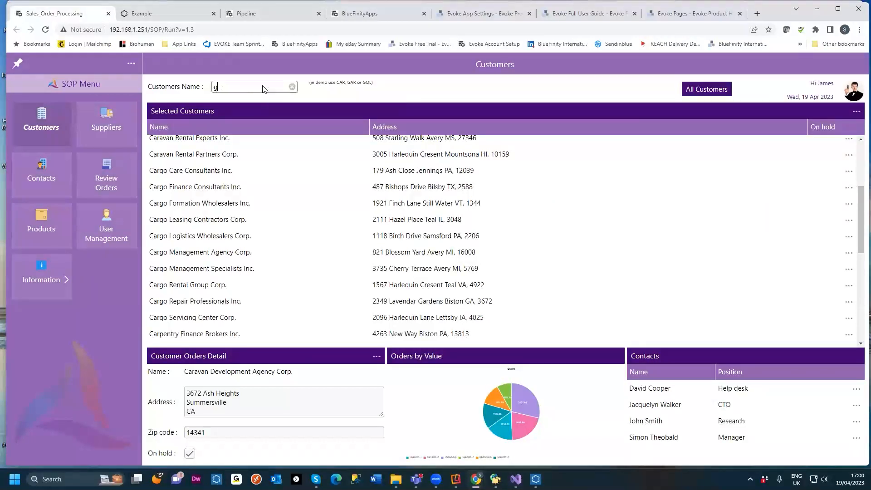
{"action": "type", "text": "ar"}
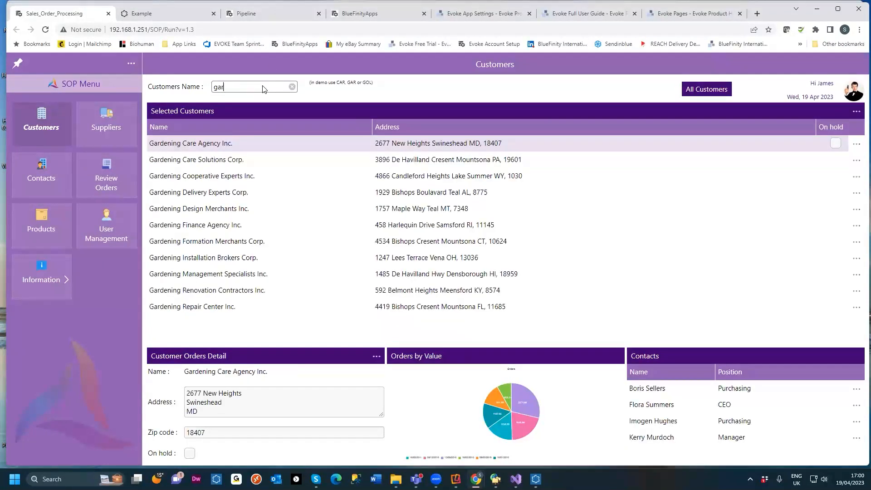
Step: Return to the designer, open the Generator's data mappings and view the Organization entity's selections
{"action": "left_click", "coordinate": [816, 9]}
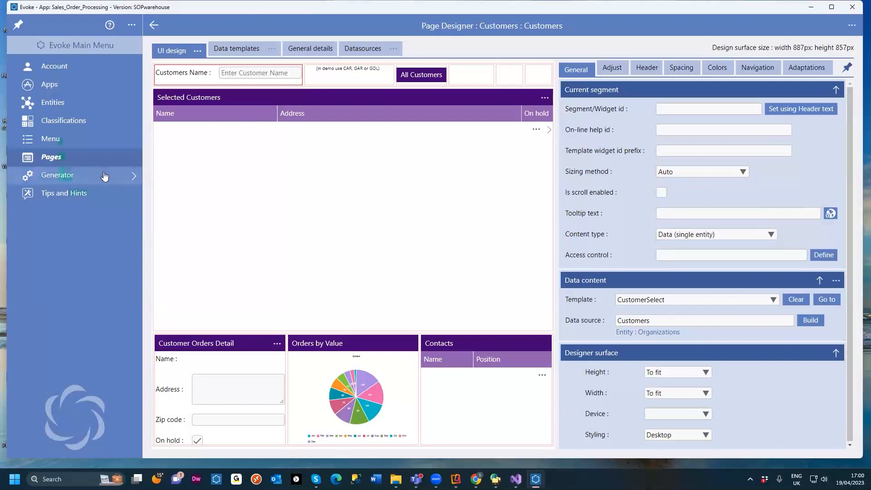
{"action": "left_click", "coordinate": [88, 177]}
{"action": "left_click", "coordinate": [80, 142]}
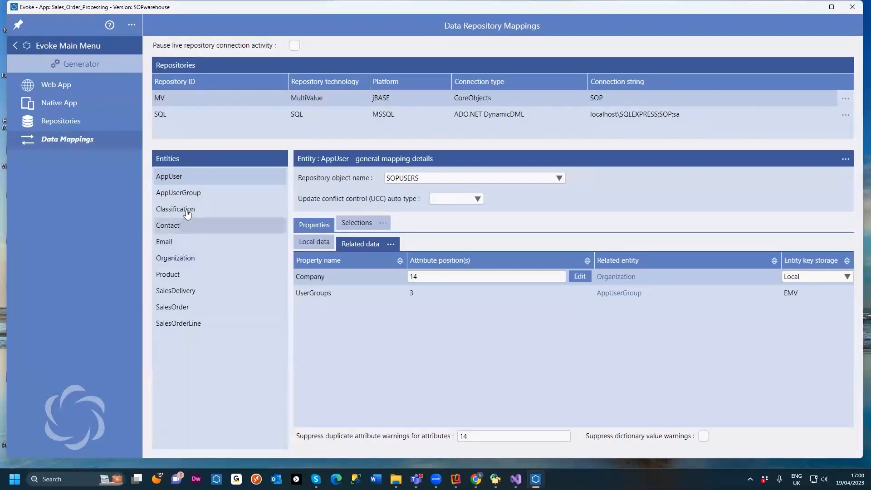
{"action": "left_click", "coordinate": [174, 258]}
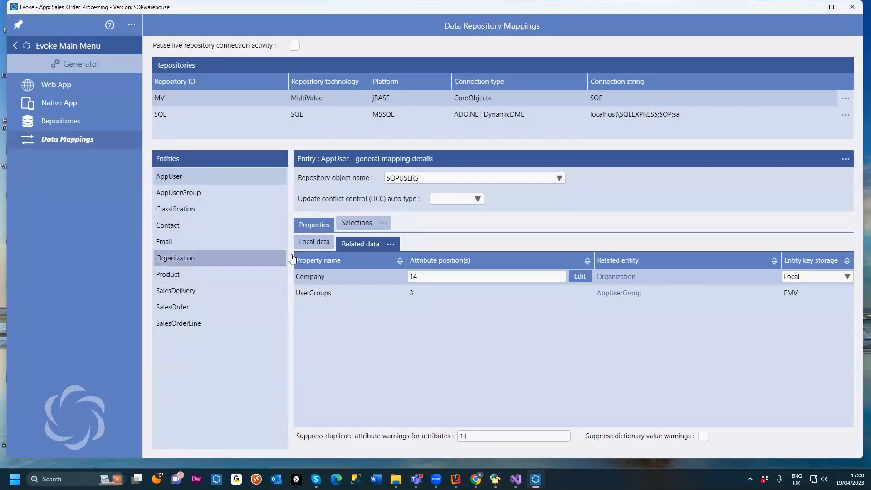
{"action": "left_click", "coordinate": [357, 223]}
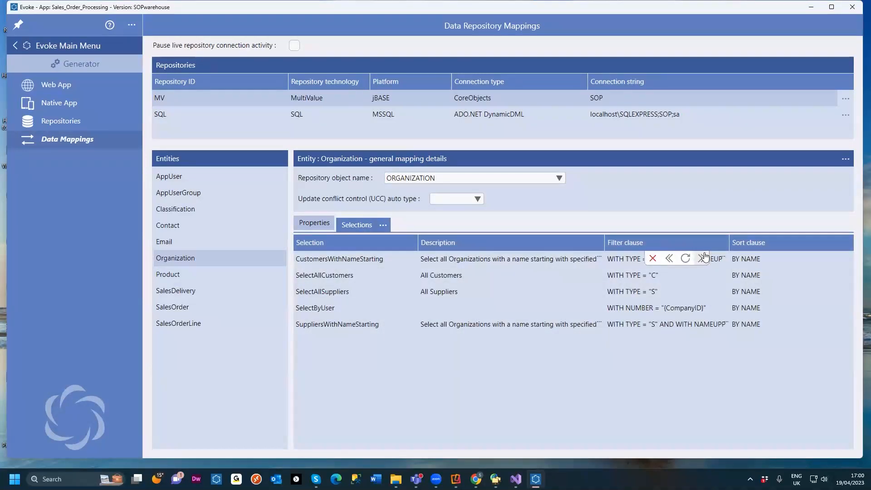
Step: Open the filter clause builder for CustomersWithNameStarting, review its repository fields and filter arguments, then cancel
{"action": "left_click", "coordinate": [701, 258]}
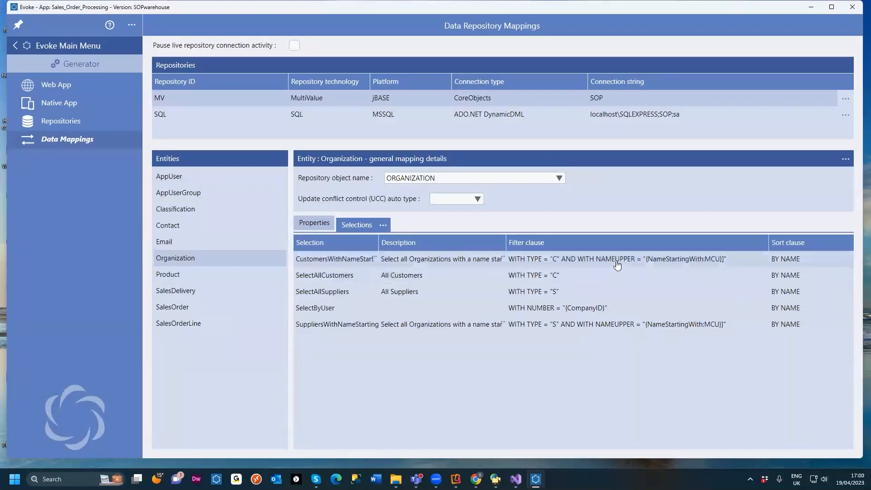
{"action": "left_click", "coordinate": [751, 262]}
{"action": "left_click", "coordinate": [747, 261]}
{"action": "left_click", "coordinate": [533, 193]}
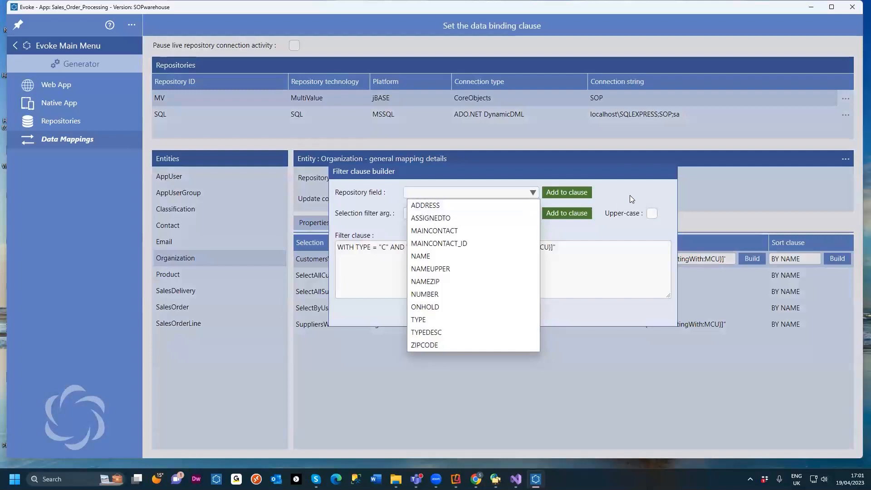
{"action": "left_click", "coordinate": [625, 189]}
{"action": "left_click", "coordinate": [533, 213]}
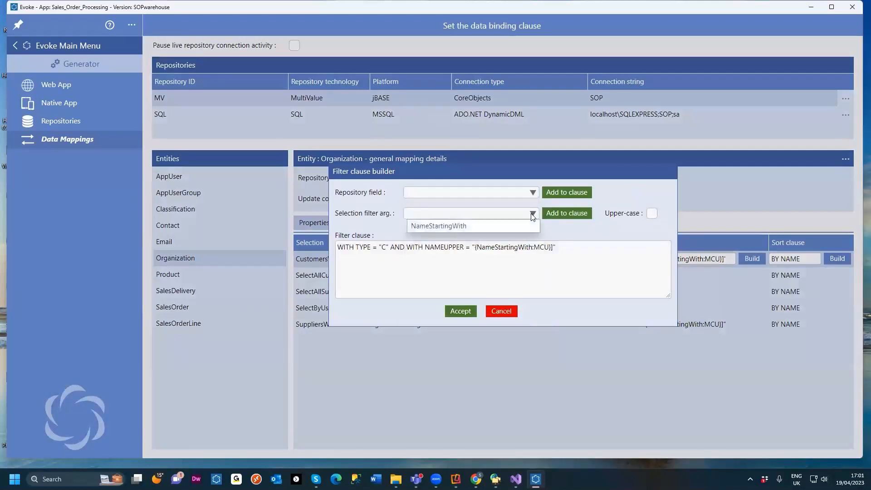
{"action": "left_click", "coordinate": [590, 237]}
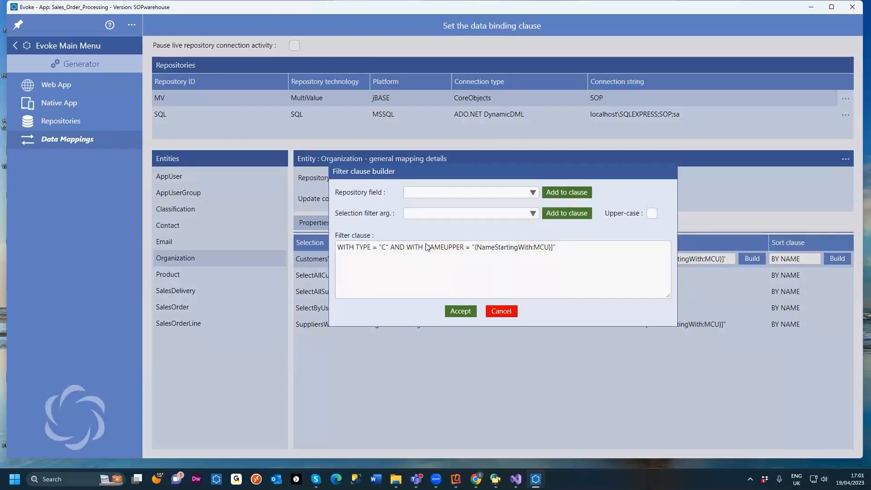
{"action": "left_click", "coordinate": [496, 317]}
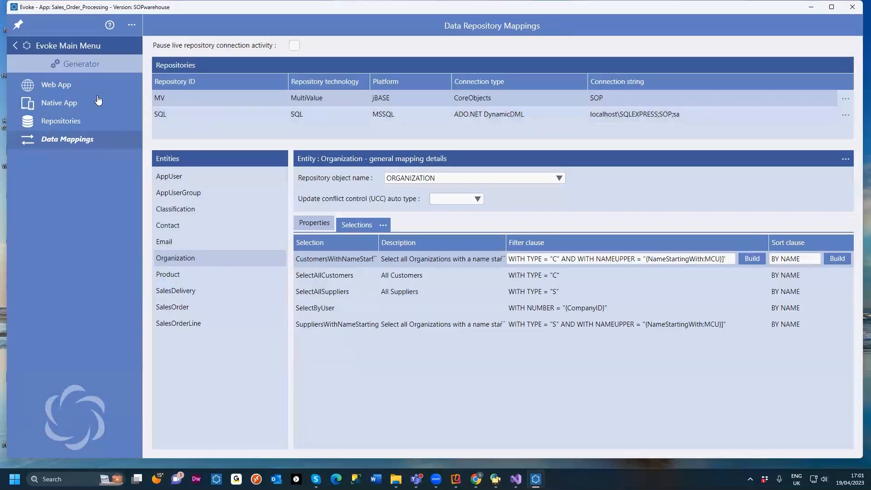
Step: Open the web app generator's entity mappings and inspect the Organization entity's repository mapping
{"action": "left_click", "coordinate": [82, 87]}
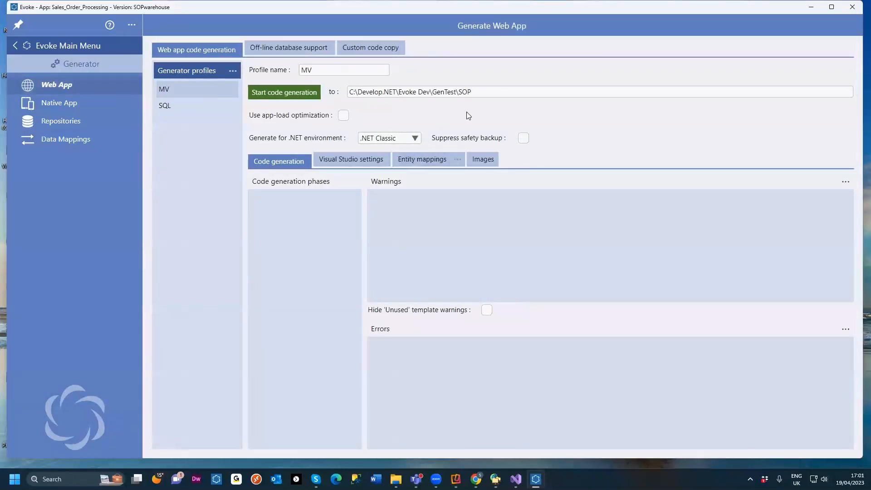
{"action": "left_click", "coordinate": [432, 161]}
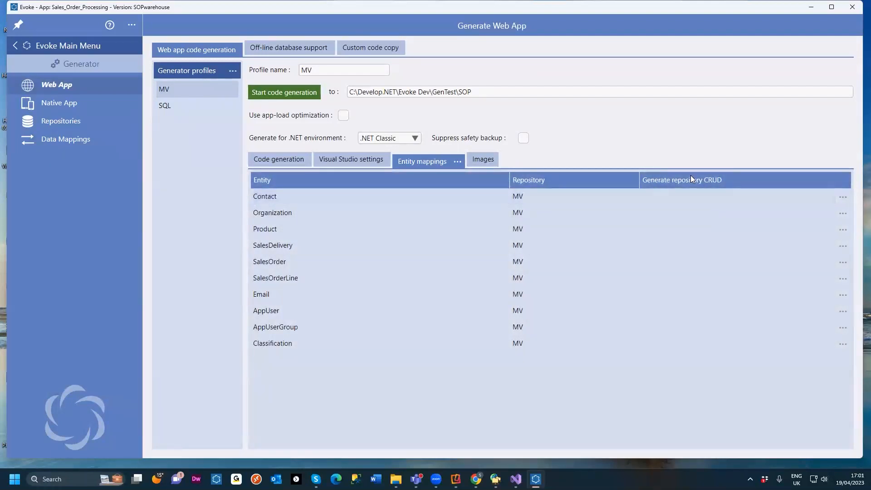
{"action": "mouse_move", "coordinate": [711, 181]}
{"action": "left_click", "coordinate": [706, 217]}
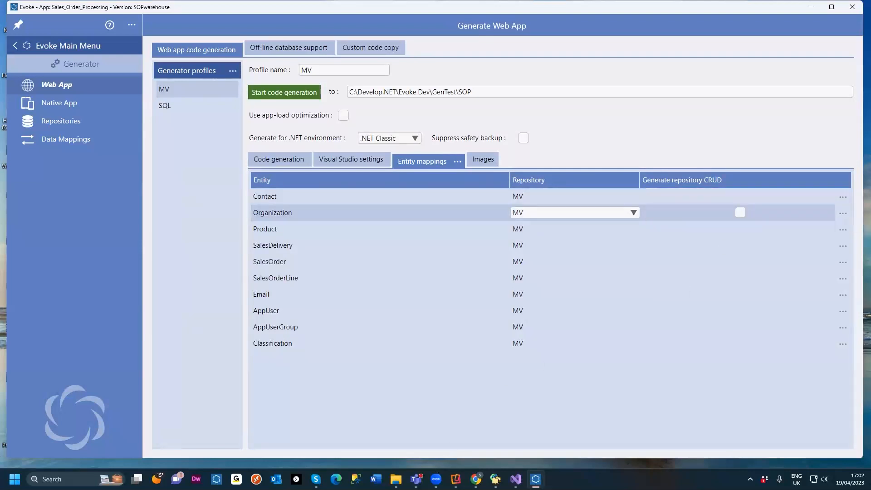
Step: Switch to mv.NET Data Manager, open EV.CRUD.ORGANIZATION in the EVOKE.CRUD.BP file and read through its source code
{"action": "mouse_move", "coordinate": [435, 479]}
{"action": "left_click", "coordinate": [495, 479]}
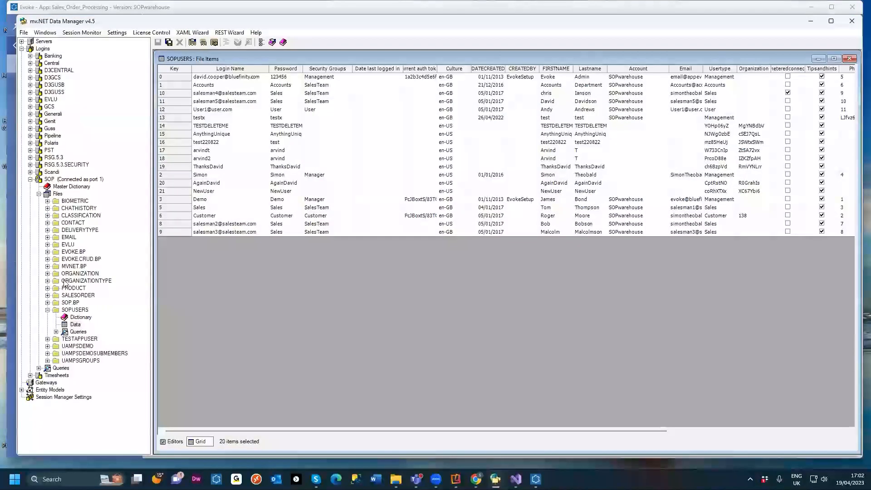
{"action": "double_click", "coordinate": [81, 260]}
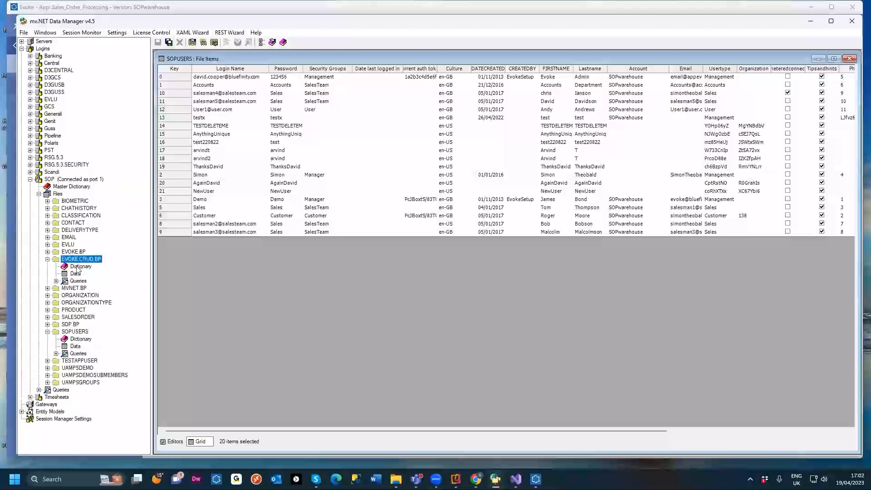
{"action": "double_click", "coordinate": [75, 273]}
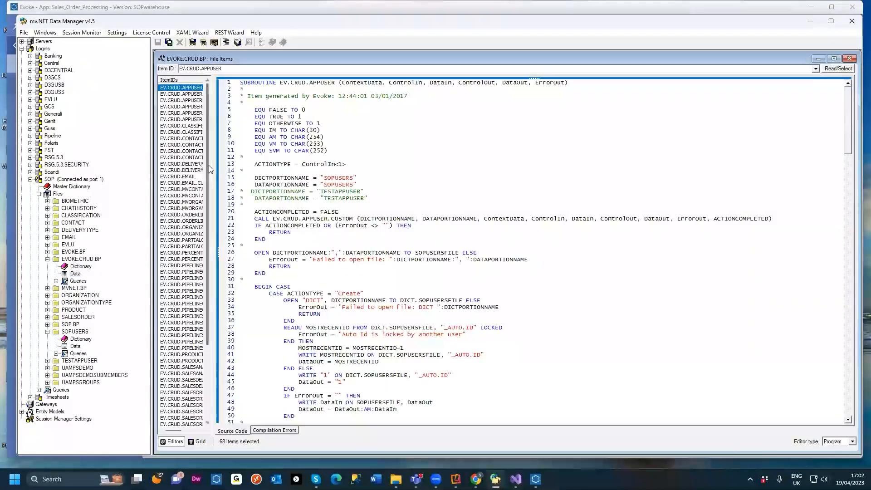
{"action": "left_click_drag", "start_coordinate": [210, 169], "coordinate": [372, 175]}
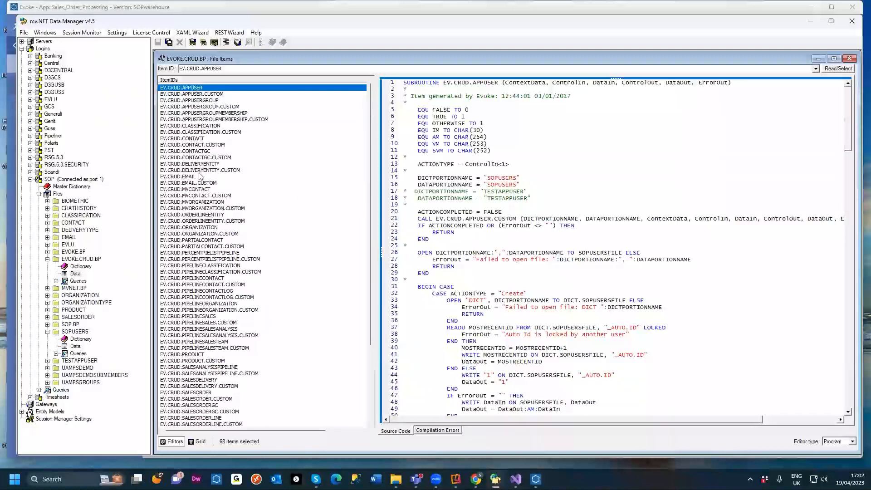
{"action": "double_click", "coordinate": [216, 227]}
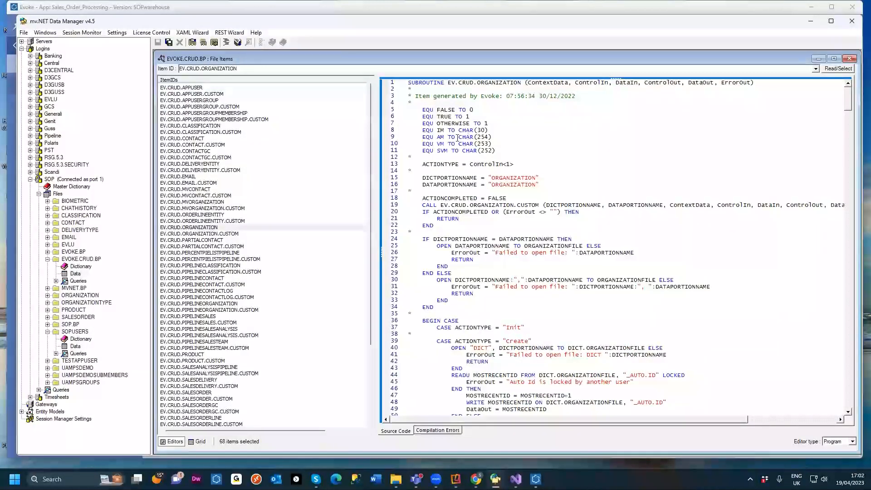
{"action": "scroll", "coordinate": [469, 138], "scroll_direction": "down", "scroll_amount": 3}
{"action": "scroll", "coordinate": [470, 139], "scroll_direction": "down", "scroll_amount": 2}
{"action": "scroll", "coordinate": [454, 118], "scroll_direction": "up", "scroll_amount": 6}
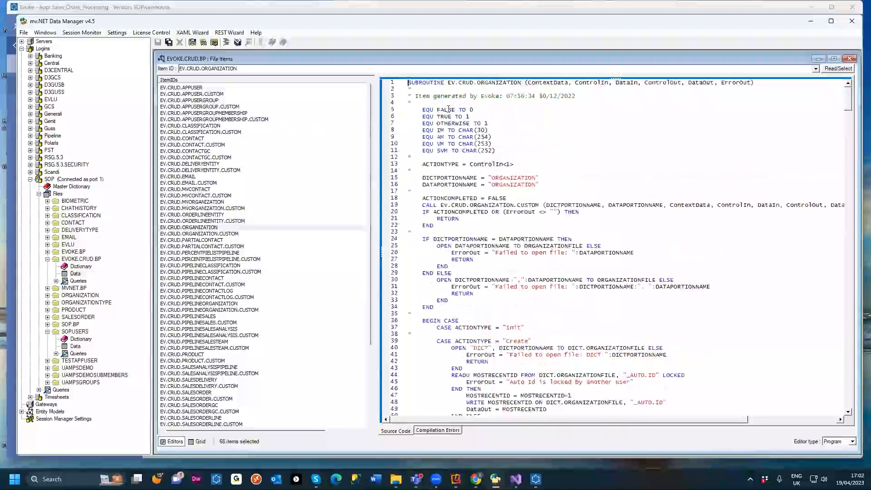
{"action": "scroll", "coordinate": [513, 205], "scroll_direction": "down", "scroll_amount": 4}
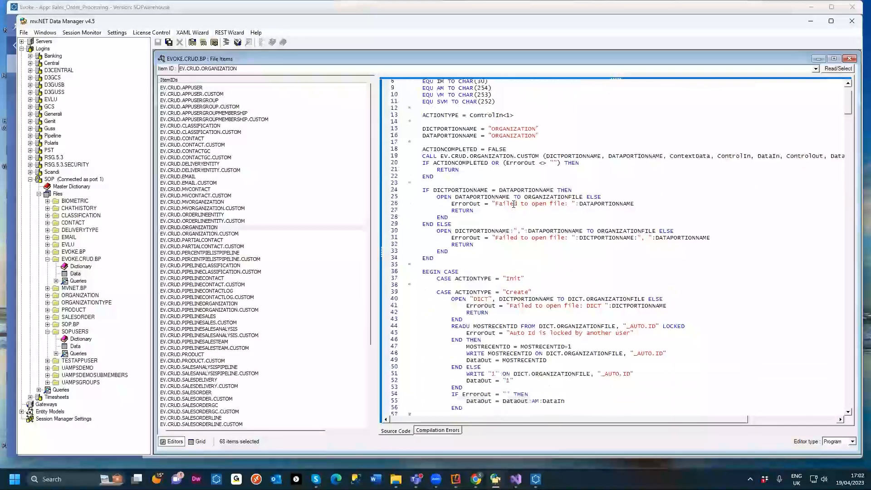
{"action": "scroll", "coordinate": [514, 204], "scroll_direction": "down", "scroll_amount": 4}
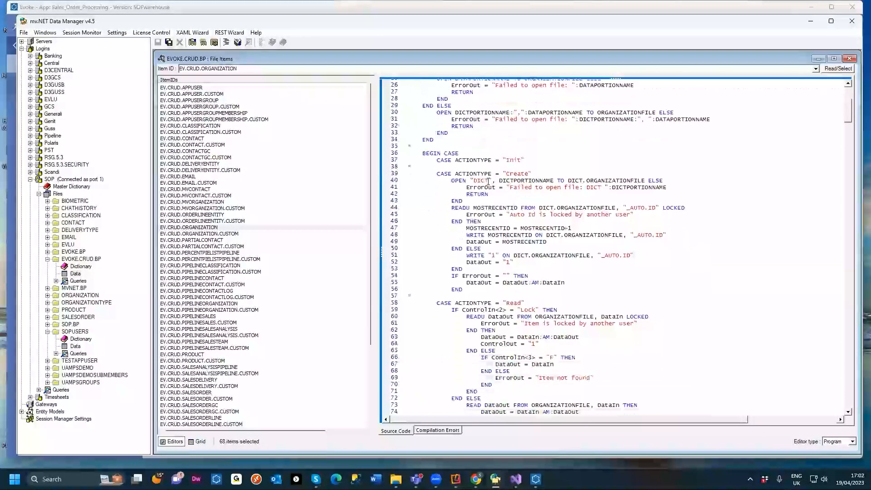
Step: Scroll through the Create, Read, ReadMultiple, Update, Delete and Select action cases of EV.CRUD.ORGANIZATION
{"action": "scroll", "coordinate": [483, 222], "scroll_direction": "down", "scroll_amount": 15}
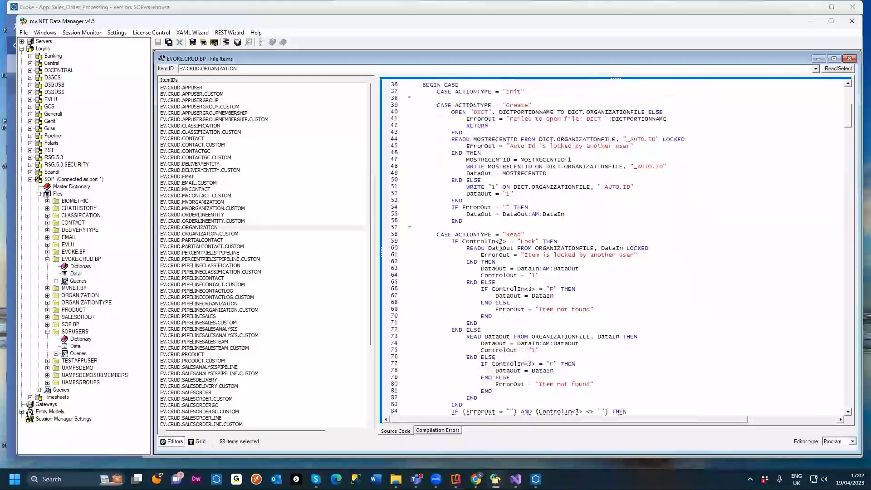
{"action": "scroll", "coordinate": [499, 248], "scroll_direction": "down", "scroll_amount": 15}
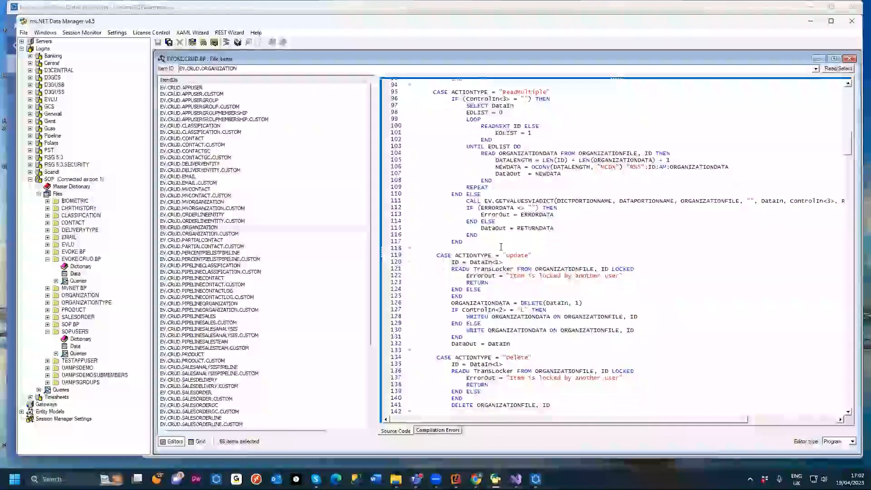
{"action": "scroll", "coordinate": [501, 247], "scroll_direction": "down", "scroll_amount": 9}
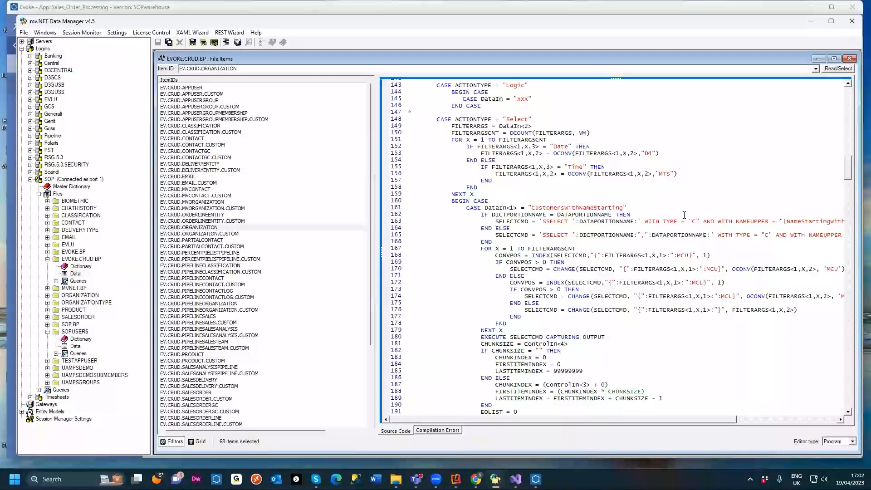
{"action": "left_click_drag", "start_coordinate": [376, 255], "coordinate": [318, 255]}
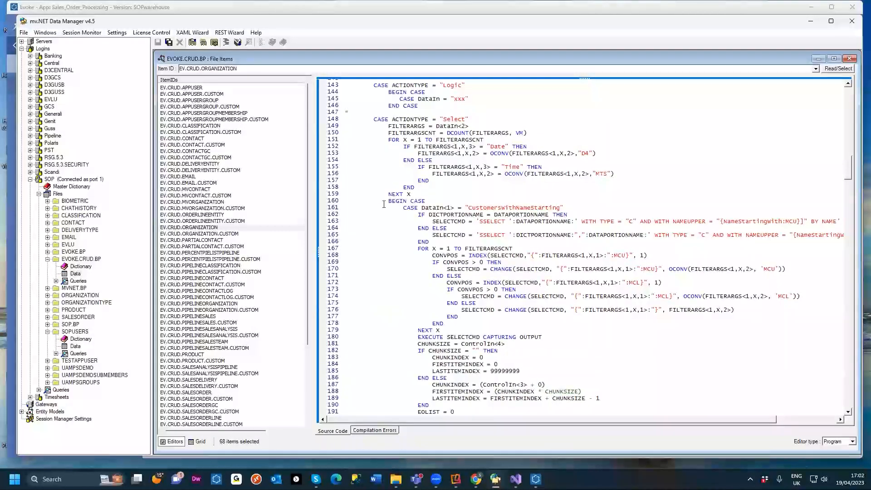
{"action": "scroll", "coordinate": [390, 208], "scroll_direction": "up", "scroll_amount": 15}
{"action": "scroll", "coordinate": [383, 203], "scroll_direction": "up", "scroll_amount": 16}
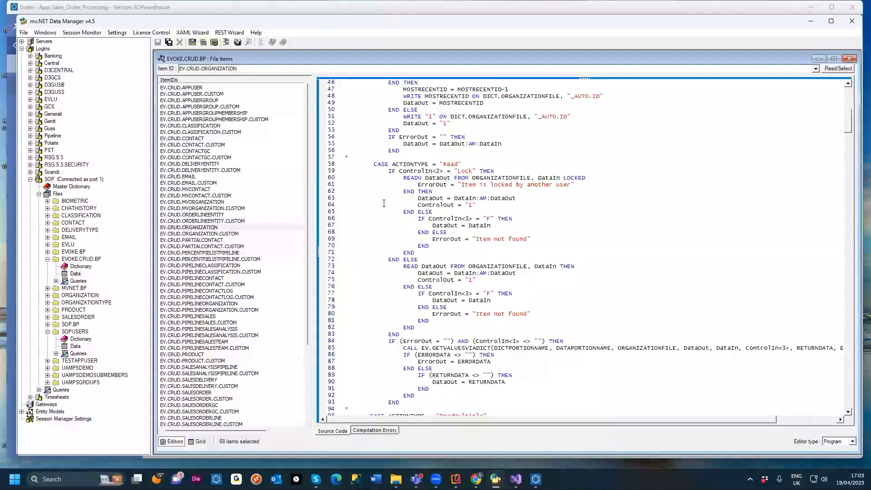
{"action": "scroll", "coordinate": [384, 203], "scroll_direction": "up", "scroll_amount": 14}
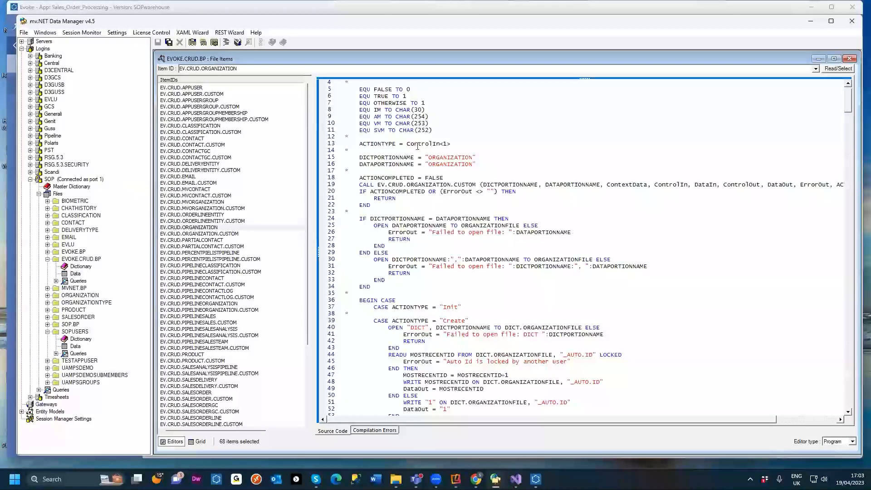
{"action": "scroll", "coordinate": [426, 185], "scroll_direction": "up", "scroll_amount": 1}
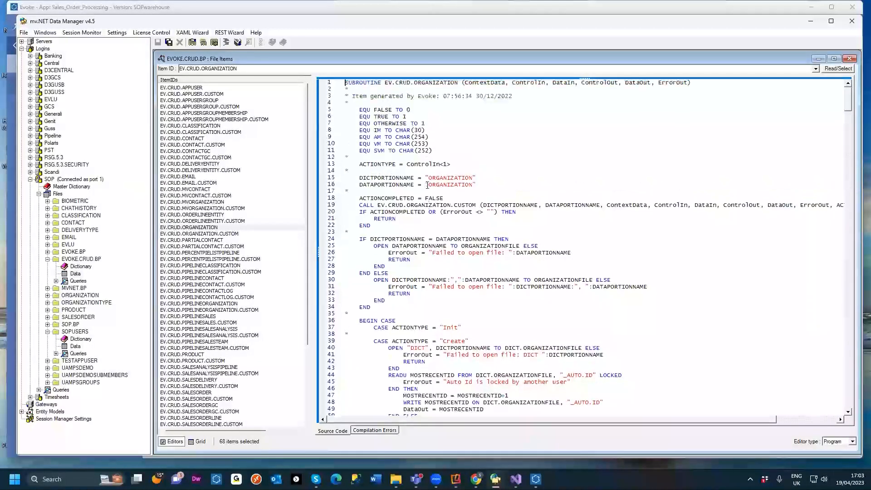
Step: Open the EV.CRUD.ORGANIZATION.CUSTOM subroutine called from the generated code and review its custom action cases
{"action": "left_click", "coordinate": [358, 205]}
{"action": "left_click", "coordinate": [476, 205], "text": "shift"}
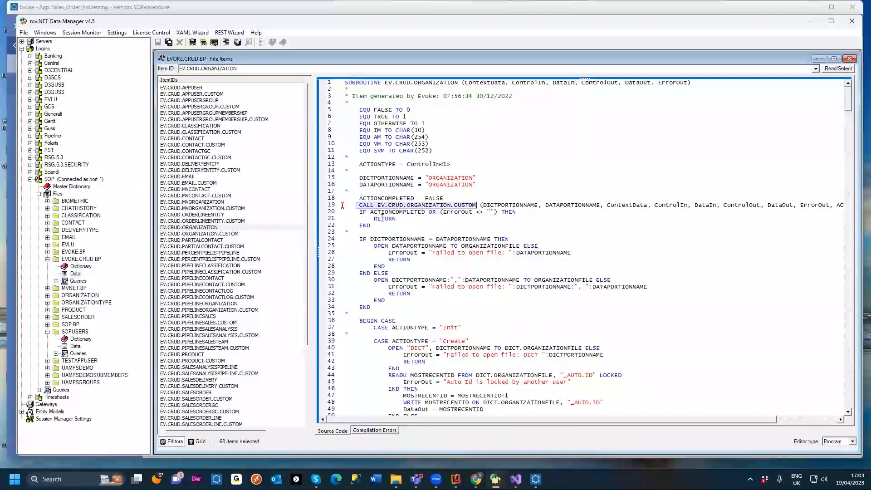
{"action": "left_click", "coordinate": [201, 229]}
{"action": "left_click", "coordinate": [200, 235]}
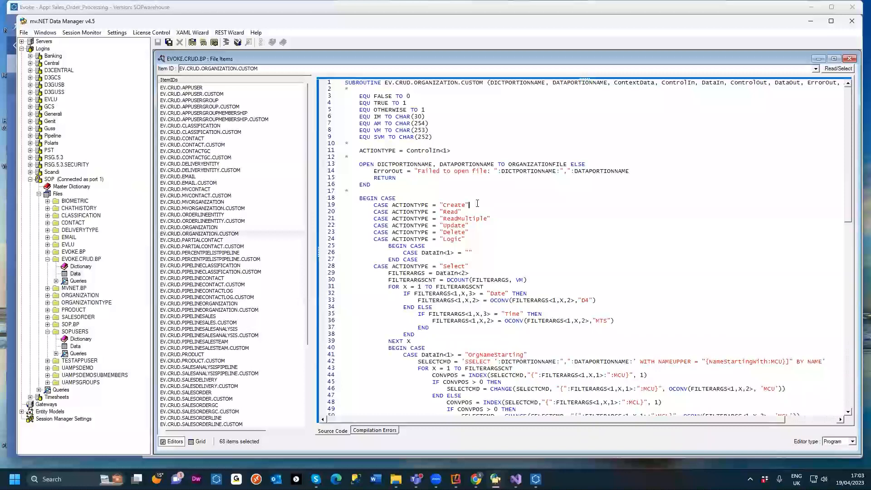
{"action": "left_click", "coordinate": [447, 204]}
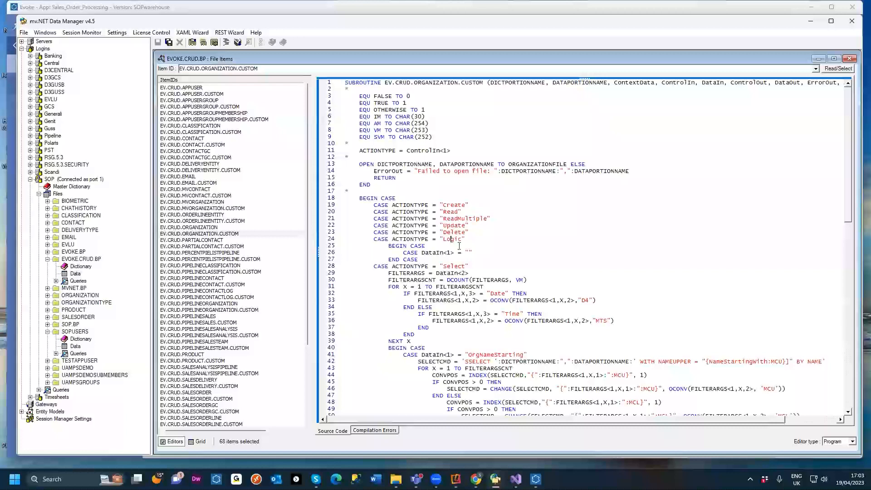
{"action": "scroll", "coordinate": [492, 356], "scroll_direction": "down", "scroll_amount": 3}
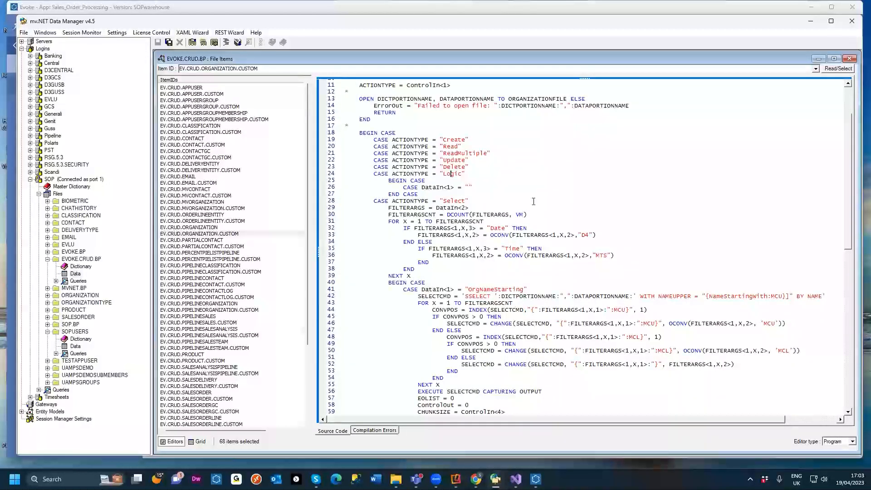
Step: Return to the Customers page design and set the Contacts widget's header text to Contacts Ameco
{"action": "left_click", "coordinate": [812, 22]}
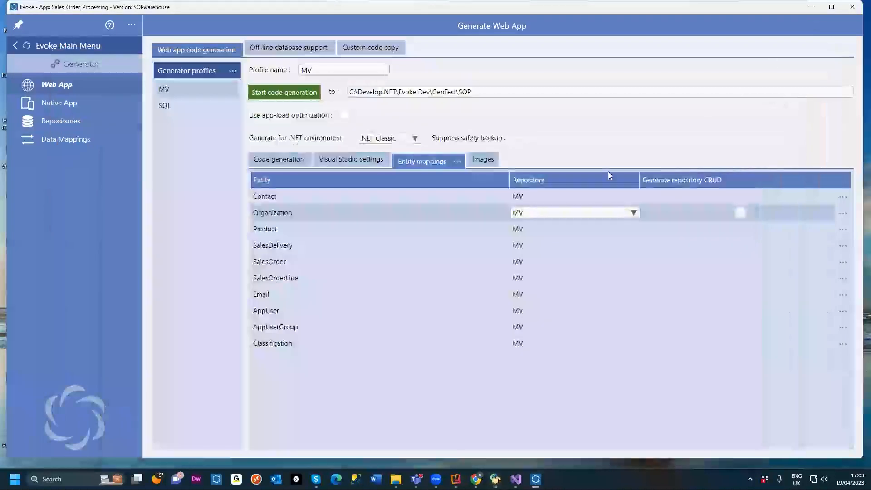
{"action": "left_click", "coordinate": [83, 47]}
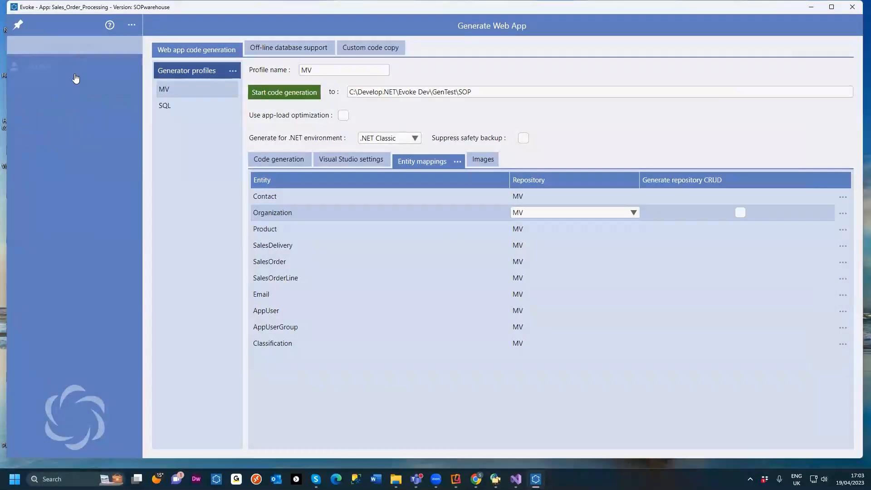
{"action": "left_click", "coordinate": [55, 157]}
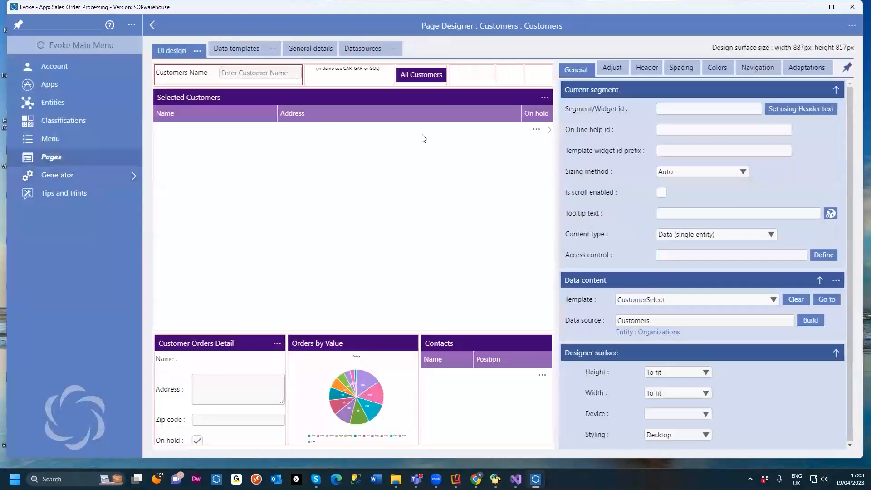
{"action": "left_click", "coordinate": [481, 340]}
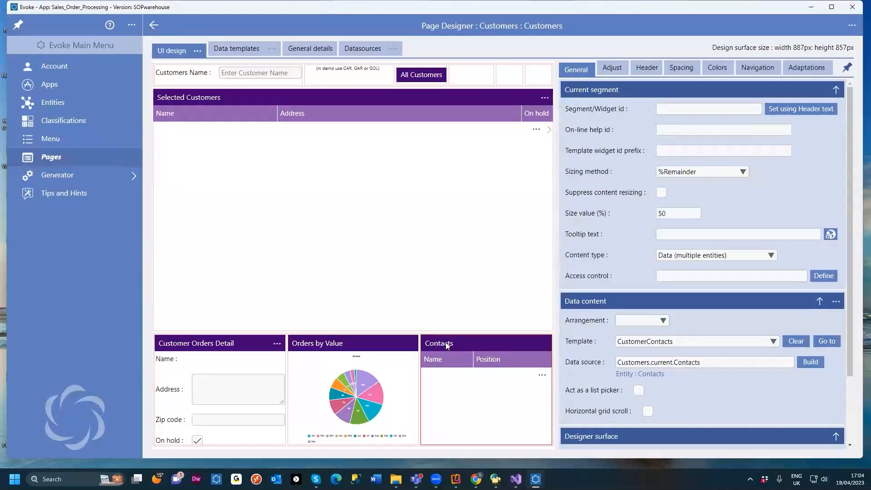
{"action": "left_click", "coordinate": [647, 69]}
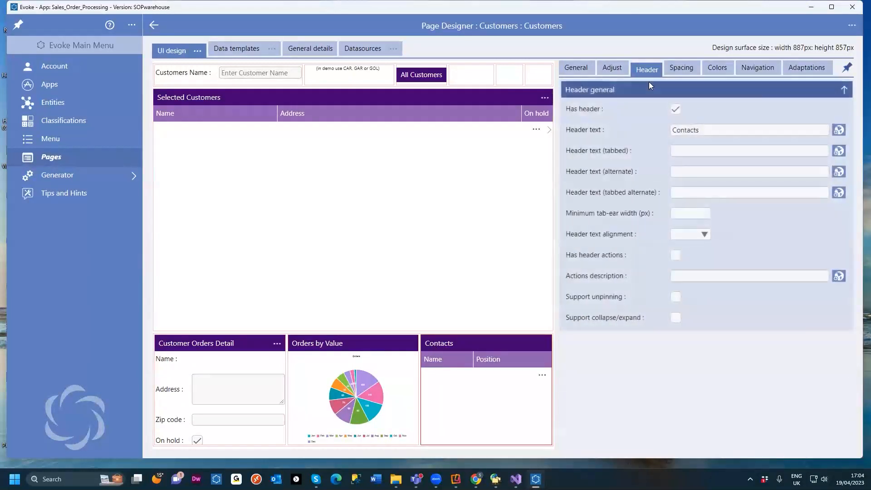
{"action": "left_click", "coordinate": [707, 130]}
{"action": "type", "text": "Ame"}
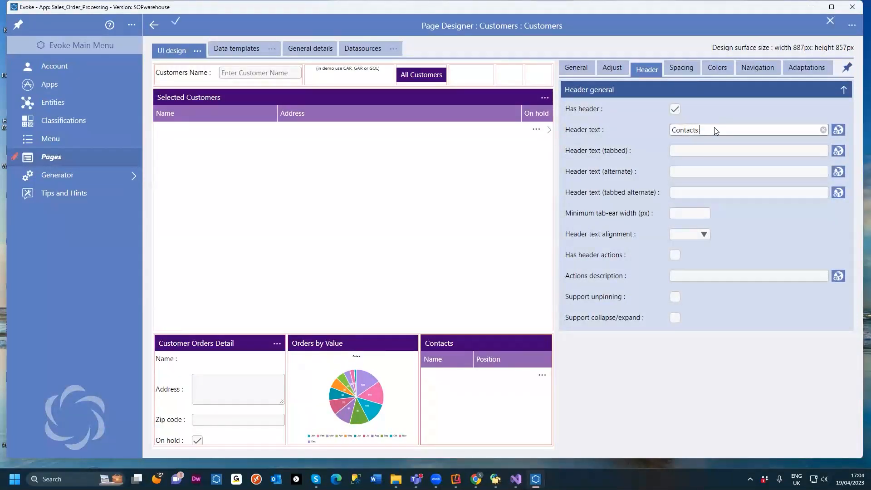
{"action": "type", "text": "r"}
{"action": "left_click", "coordinate": [177, 27]}
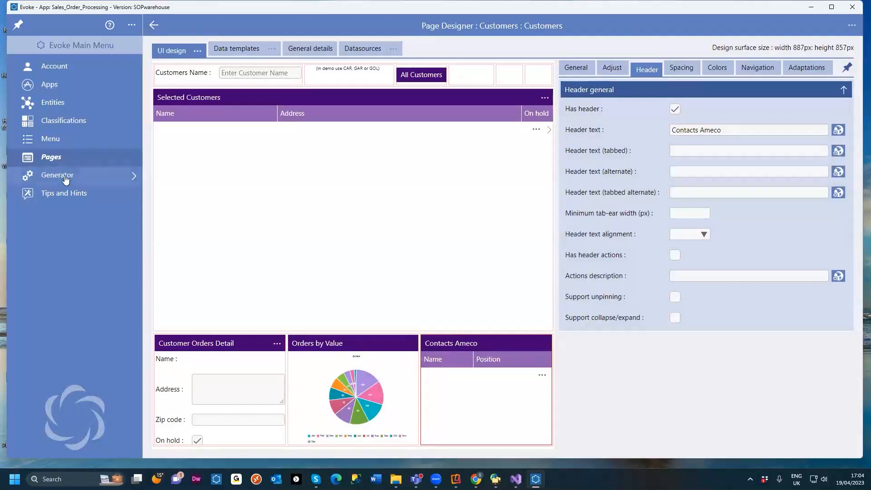
Step: Open the web app generator's Visual Studio settings, then start code generation for the MV profile
{"action": "left_click", "coordinate": [93, 176]}
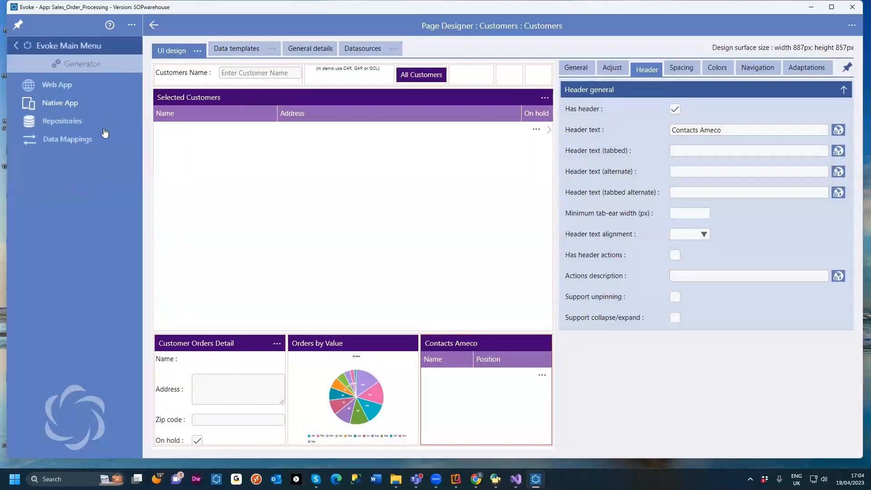
{"action": "left_click", "coordinate": [82, 85]}
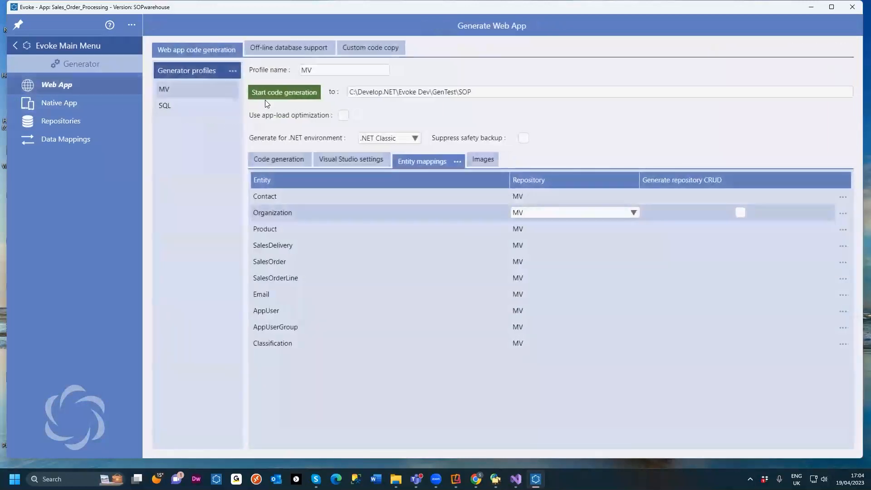
{"action": "left_click", "coordinate": [330, 163]}
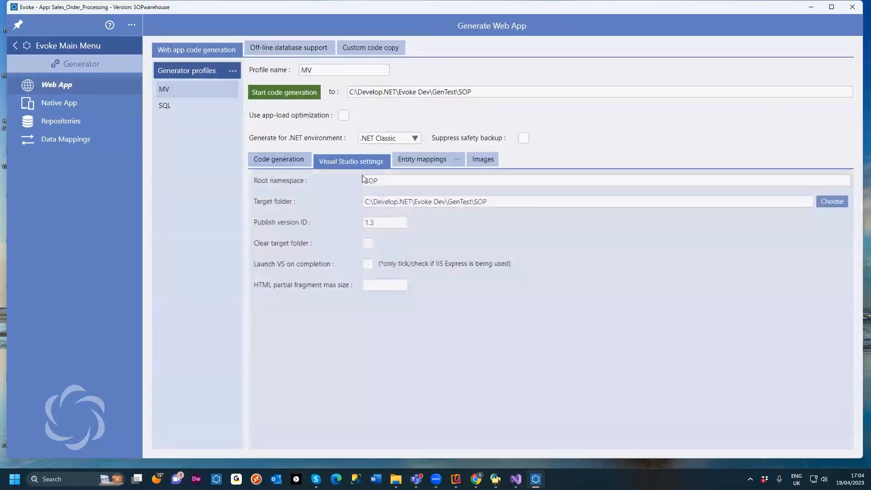
{"action": "left_click_drag", "start_coordinate": [488, 204], "coordinate": [351, 207]}
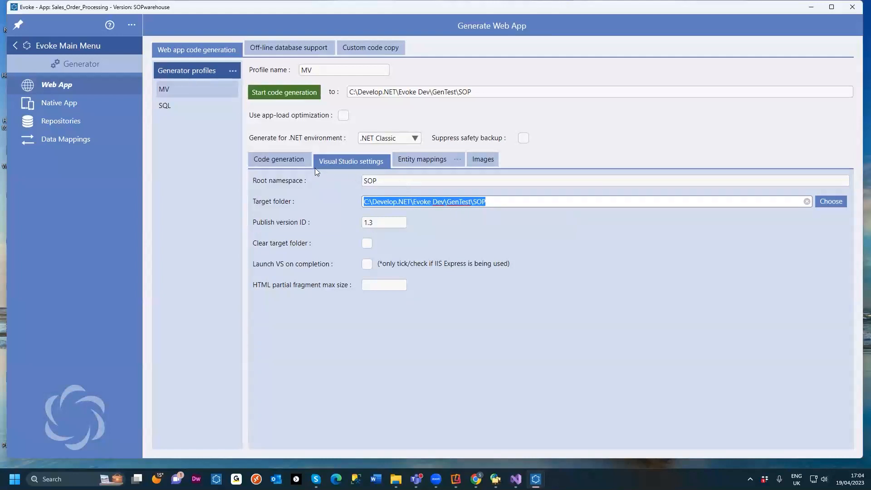
{"action": "left_click", "coordinate": [376, 222]}
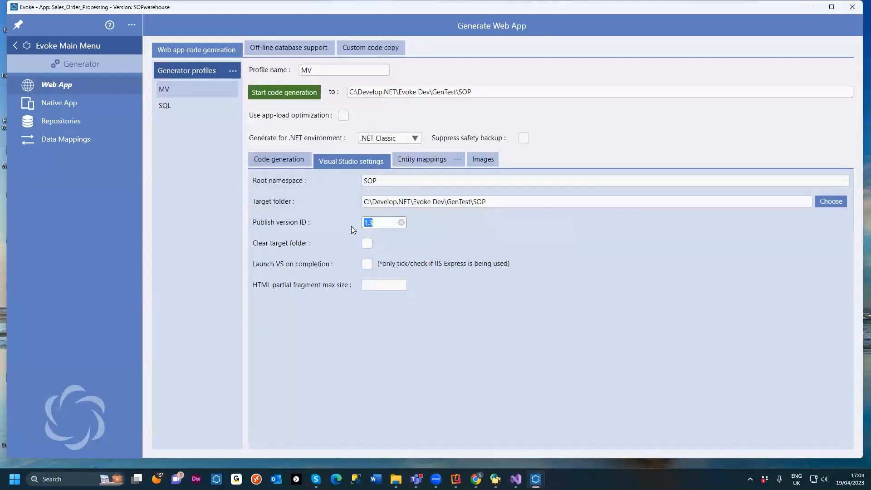
{"action": "left_click", "coordinate": [291, 164]}
{"action": "left_click", "coordinate": [276, 97]}
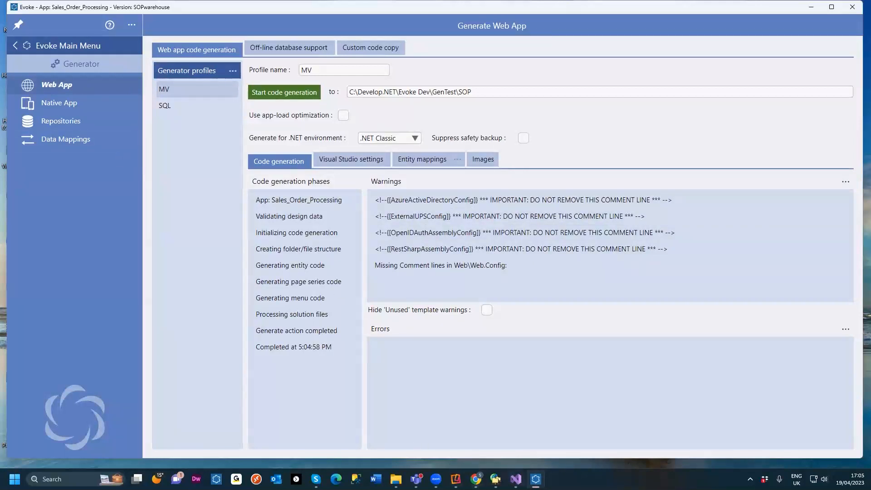
Step: Switch to Visual Studio, reload all externally modified projects and browse the regenerated files in the solution
{"action": "left_click", "coordinate": [516, 479]}
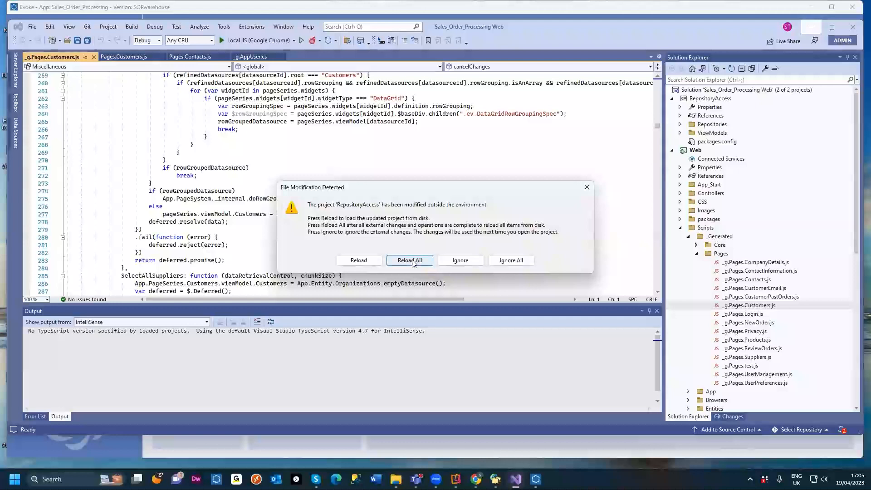
{"action": "left_click", "coordinate": [410, 261]}
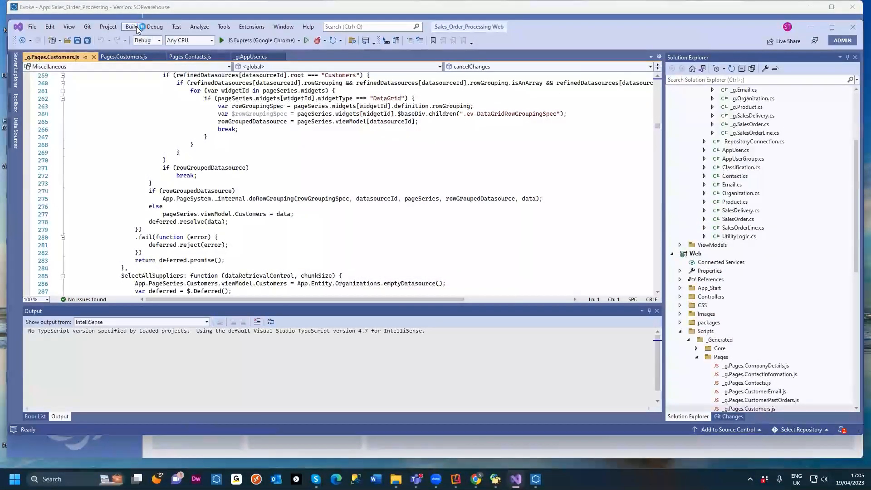
{"action": "scroll", "coordinate": [706, 177], "scroll_direction": "up", "scroll_amount": 5}
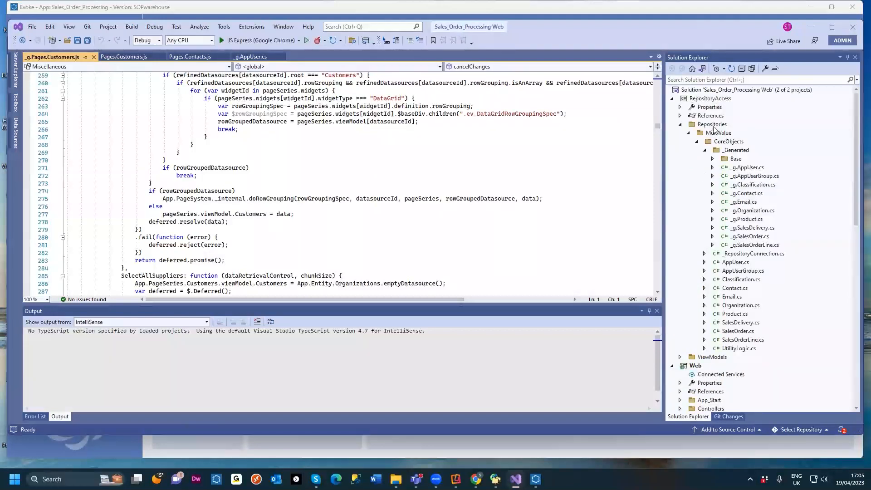
{"action": "scroll", "coordinate": [740, 156], "scroll_direction": "down", "scroll_amount": 10}
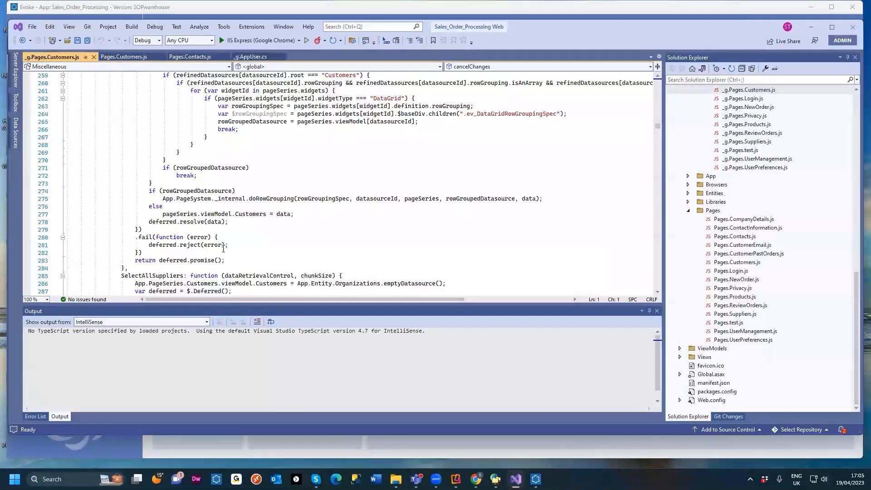
Step: Switch to the browser and refresh the running Sales_Order_Processing app
{"action": "mouse_move", "coordinate": [455, 479]}
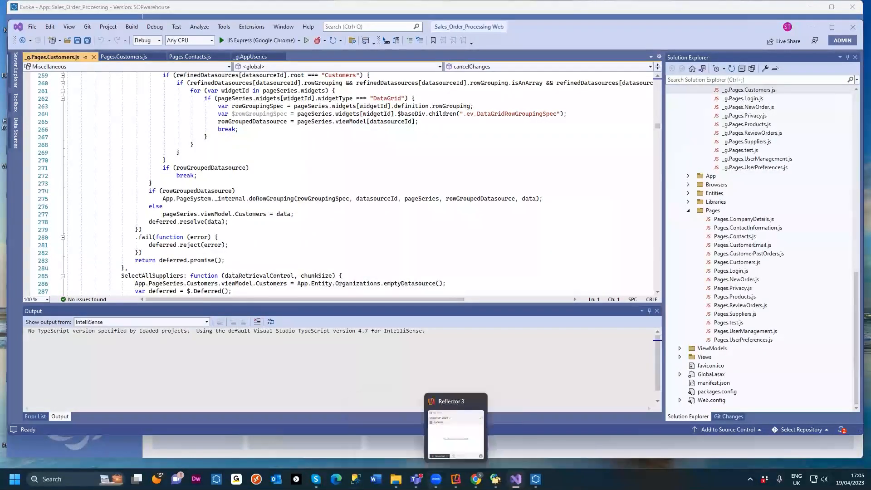
{"action": "left_click", "coordinate": [595, 449]}
{"action": "left_click", "coordinate": [63, 365]}
{"action": "key", "text": "F5"}
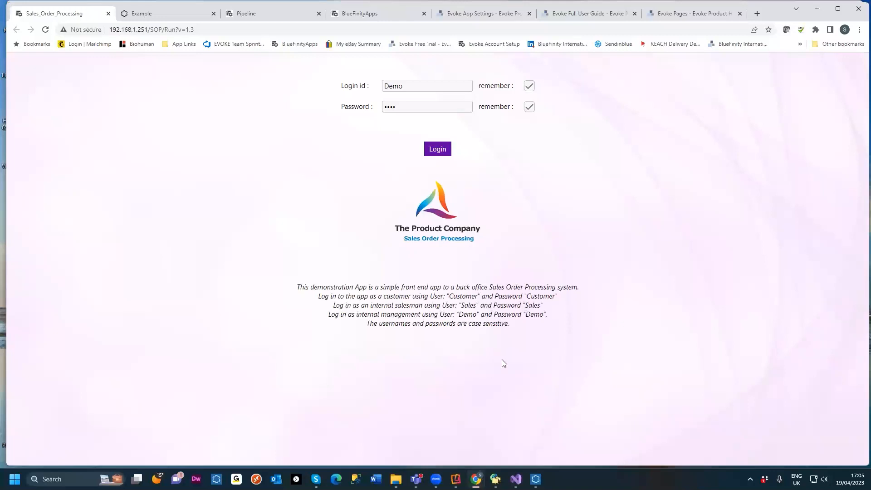
Step: Bring up the mirrored iPad screen and move it aside next to the browser
{"action": "mouse_move", "coordinate": [456, 479]}
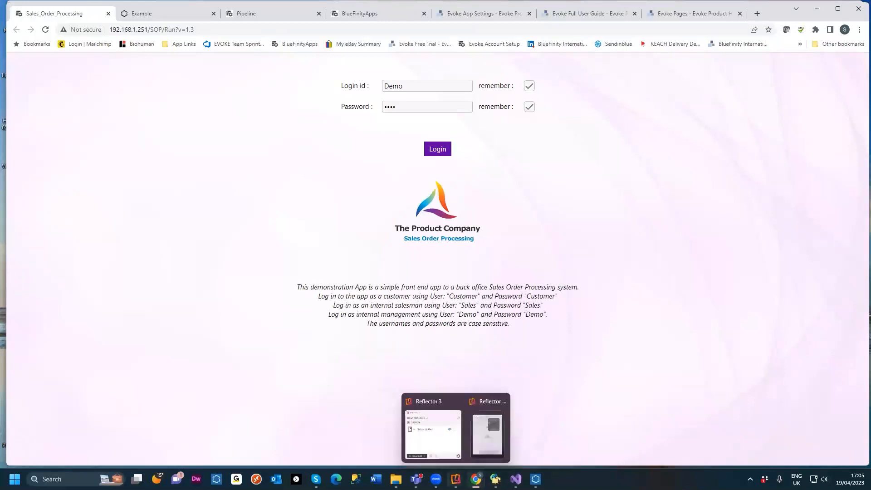
{"action": "left_click", "coordinate": [485, 444]}
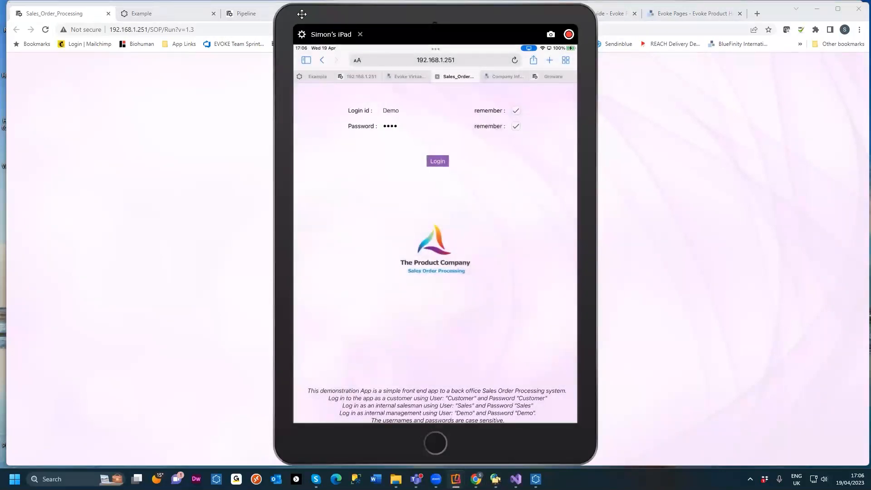
{"action": "left_click_drag", "start_coordinate": [302, 14], "coordinate": [86, 10]}
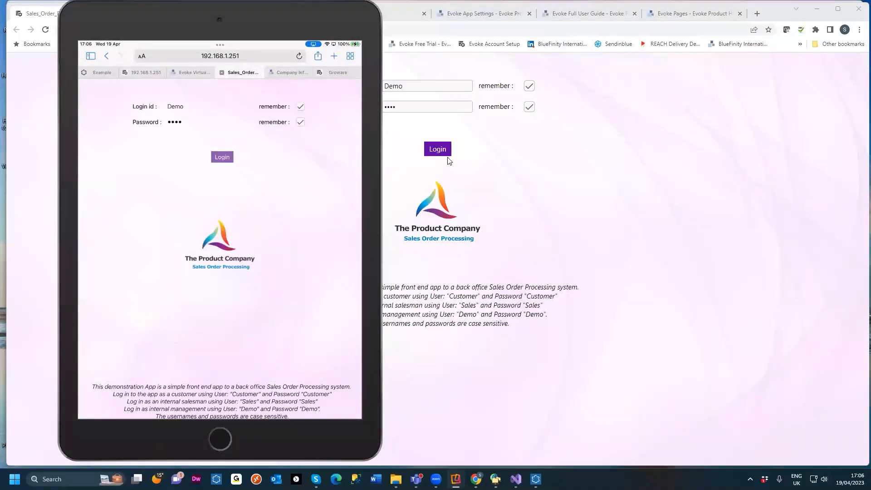
Step: Log in to the web app with the saved credentials to open the Customers page
{"action": "left_click", "coordinate": [437, 149]}
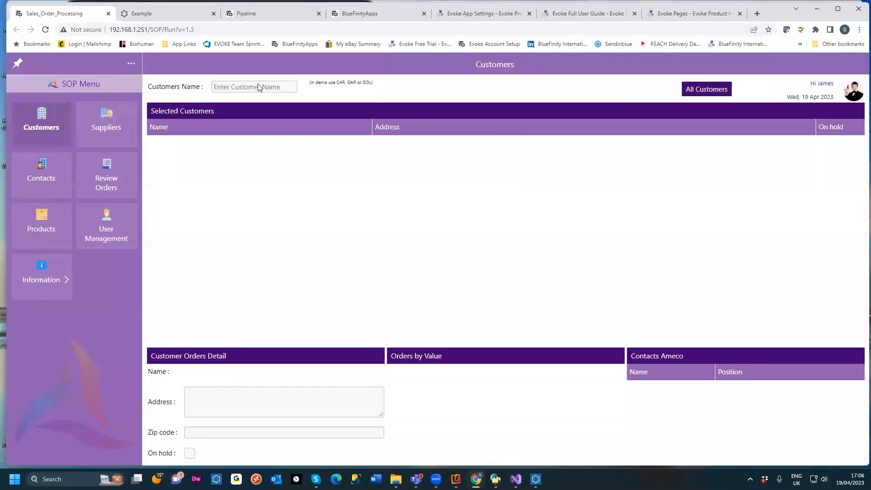
{"action": "mouse_move", "coordinate": [476, 479]}
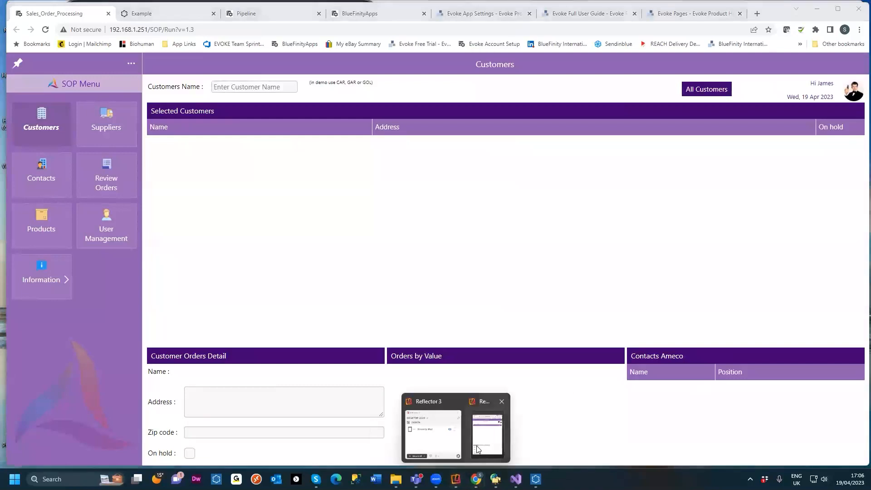
Step: Search the web app's customers for "car" and compare the filtered list with the mirrored iPad screen
{"action": "left_click", "coordinate": [483, 443]}
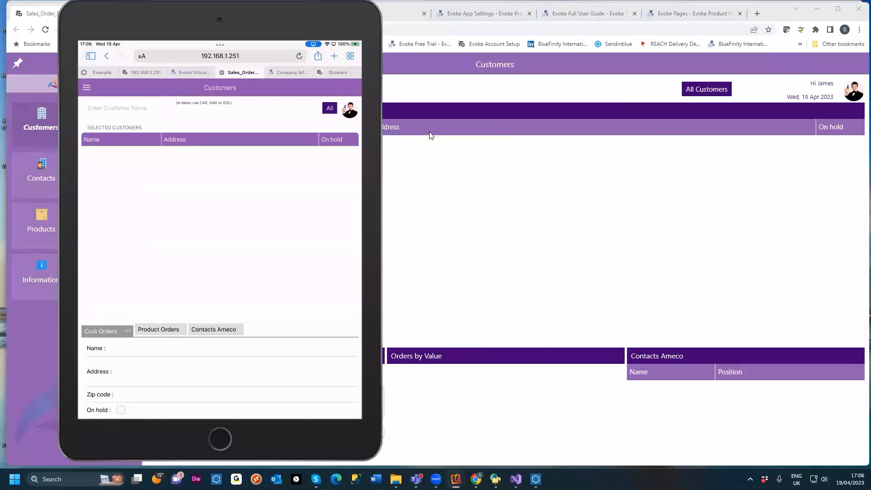
{"action": "left_click", "coordinate": [432, 97]}
{"action": "left_click", "coordinate": [237, 91]}
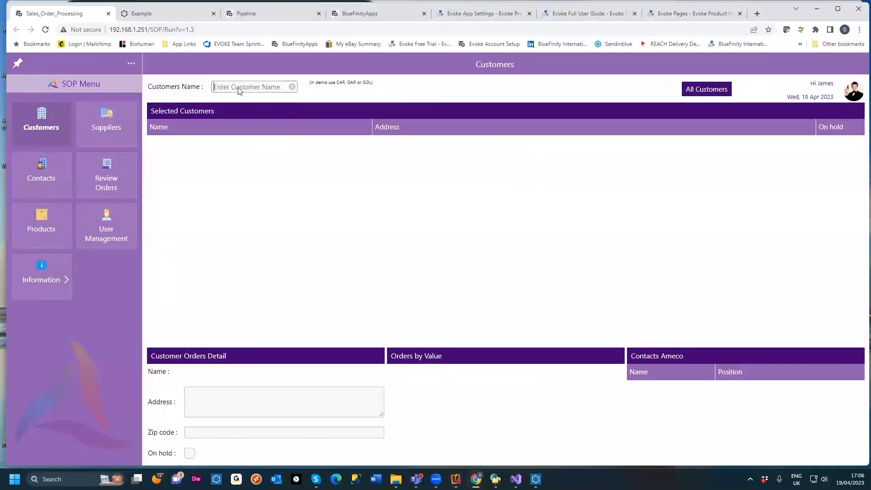
{"action": "type", "text": "car"}
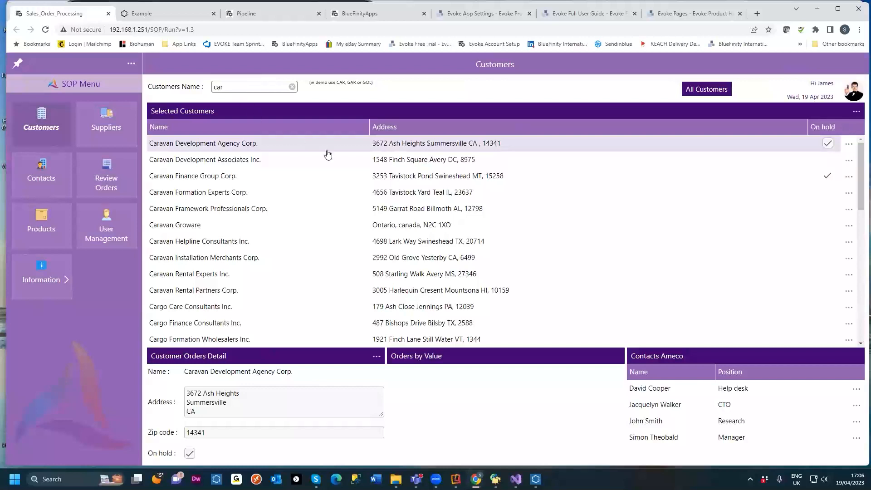
{"action": "mouse_move", "coordinate": [475, 479]}
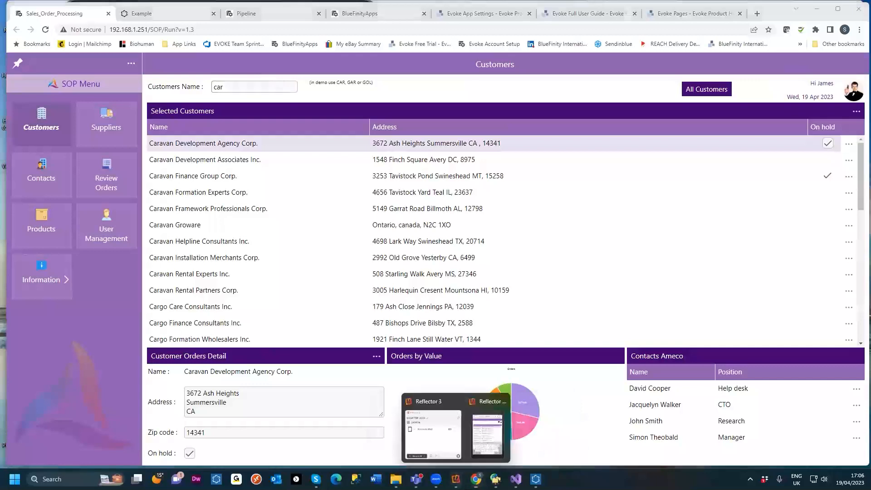
{"action": "left_click", "coordinate": [456, 479]}
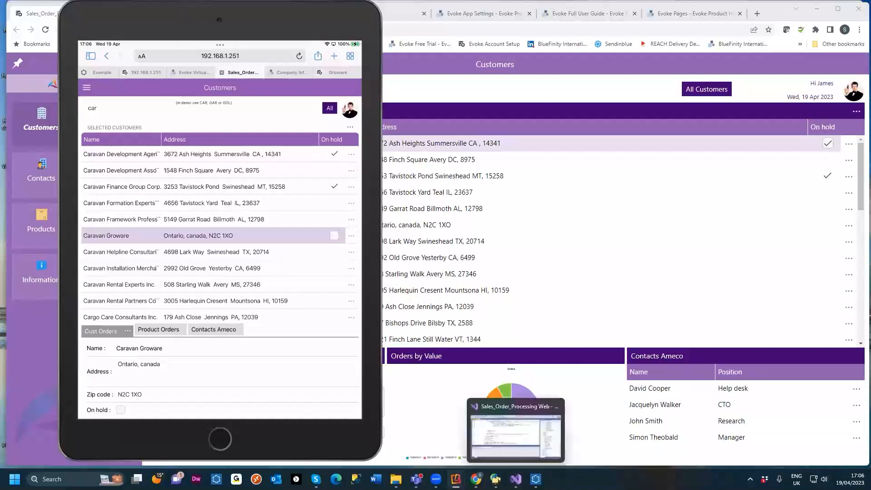
Step: Back in Evoke, open the Customers page in Page Designer and change the contacts panel header text to "Contacts"
{"action": "left_click", "coordinate": [535, 479]}
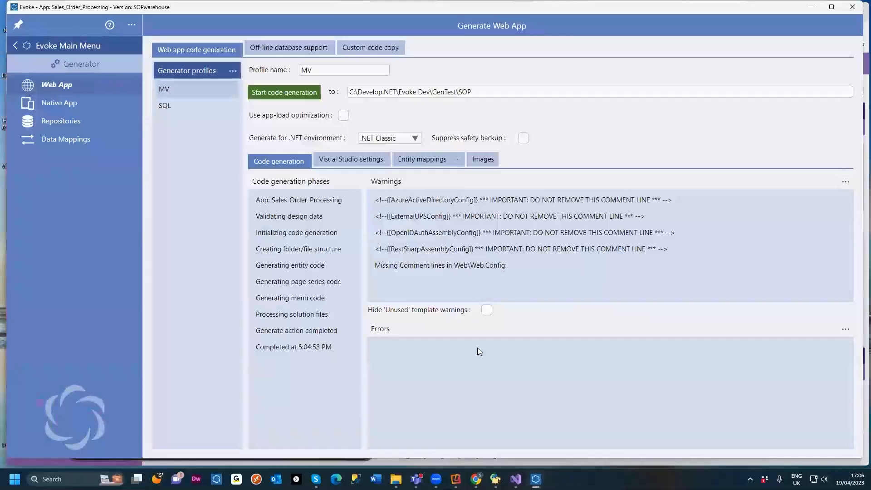
{"action": "left_click", "coordinate": [52, 48]}
{"action": "left_click", "coordinate": [67, 154]}
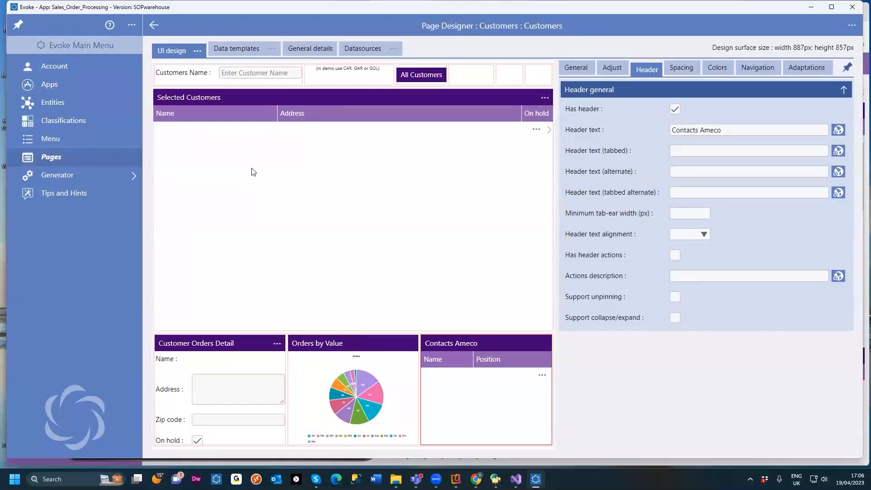
{"action": "double_click", "coordinate": [702, 131]}
{"action": "key", "text": "BackSpace"}
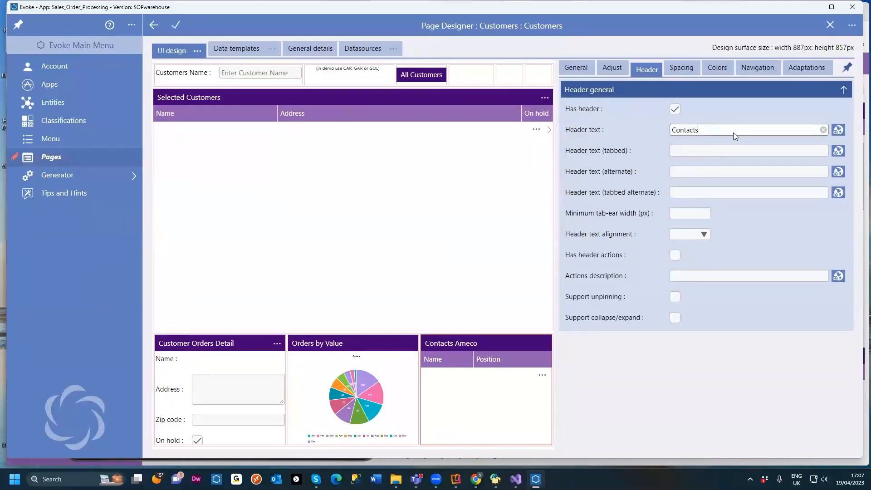
{"action": "left_click", "coordinate": [175, 25]}
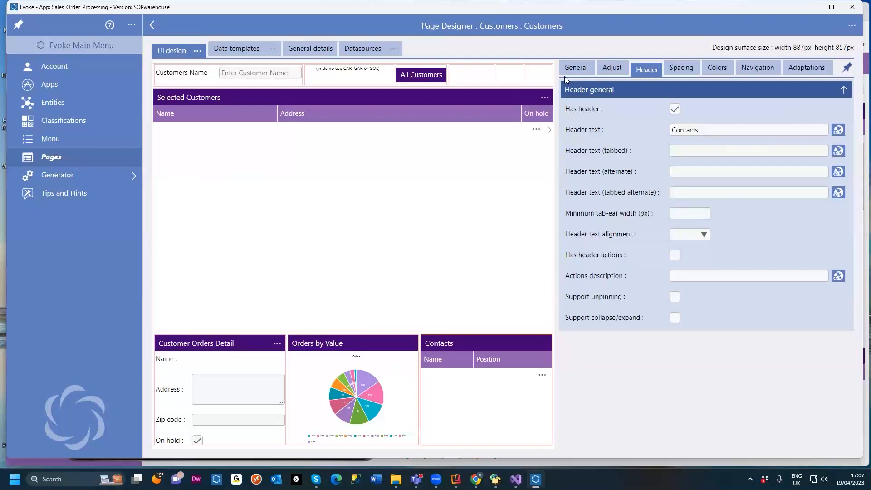
Step: Inspect the contacts segment's general settings and its data template, then return to the page series definitions
{"action": "left_click", "coordinate": [575, 69]}
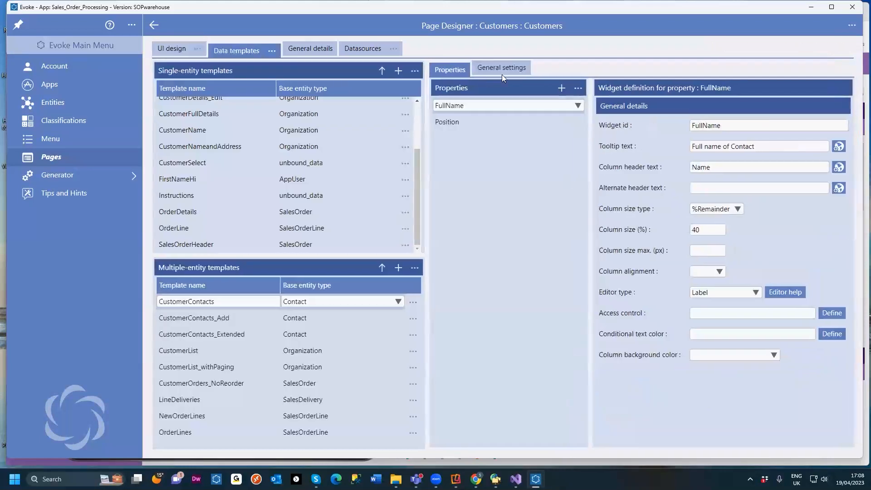
{"action": "left_click", "coordinate": [501, 69]}
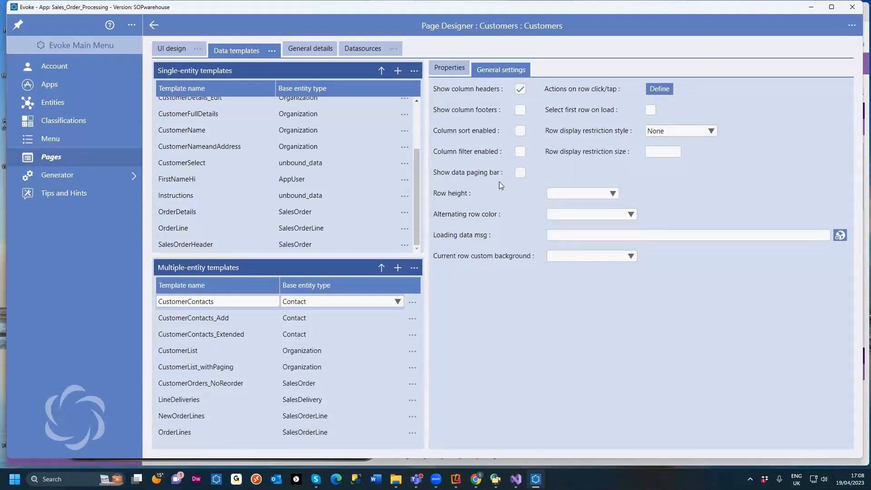
{"action": "left_click", "coordinate": [448, 68]}
{"action": "left_click", "coordinate": [155, 26]}
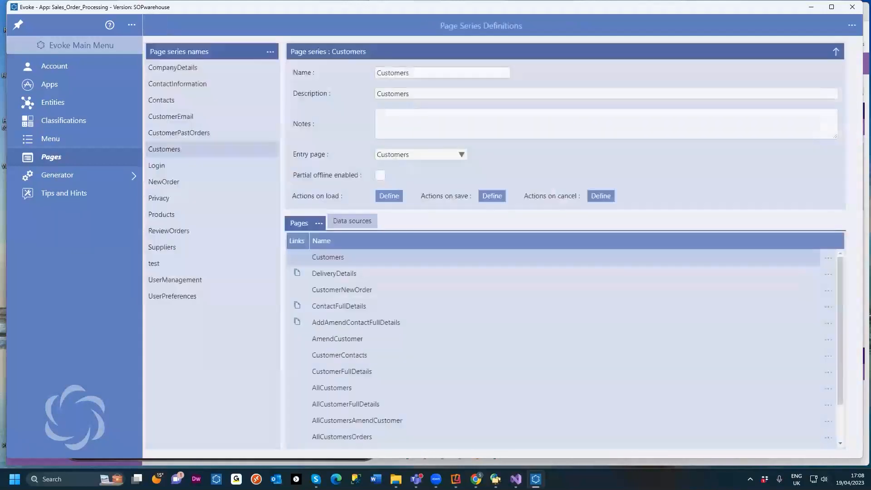